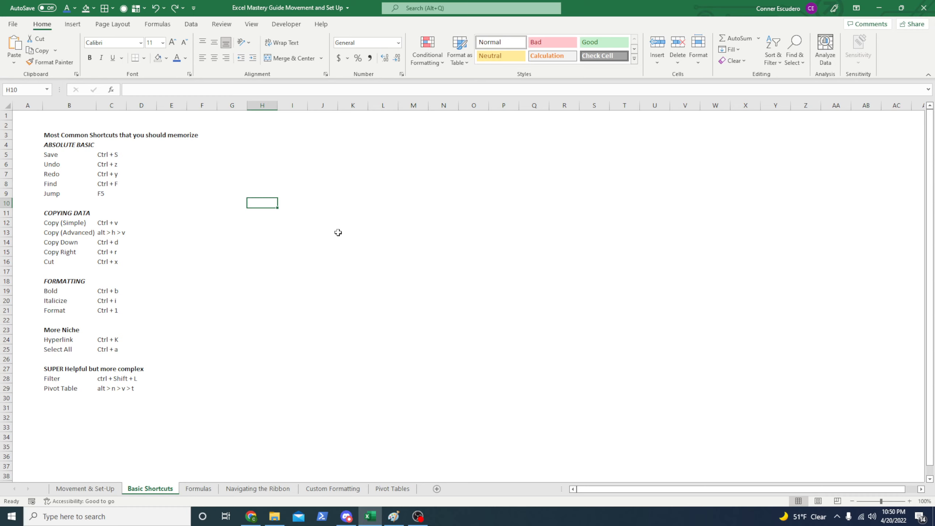
Highlight the ABSOLUTE BASIC shortcut list in cells B4:C9.
key(alt)
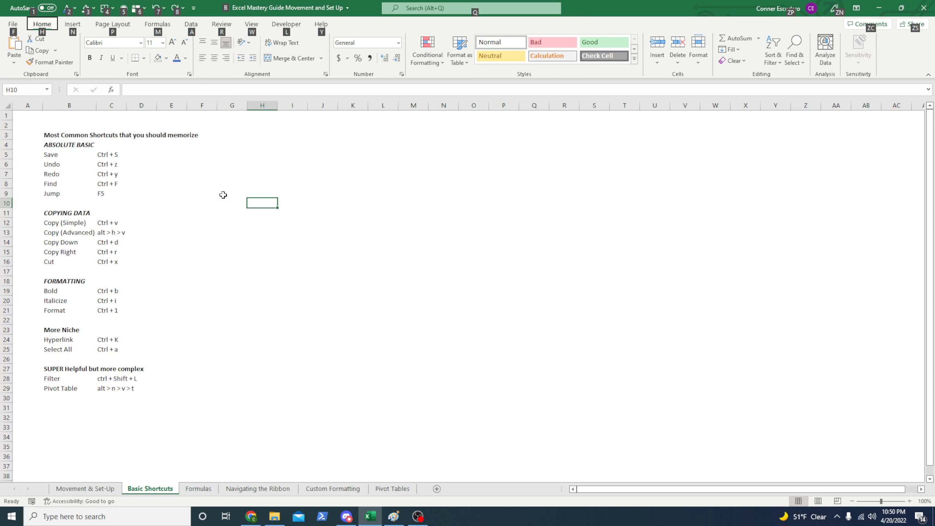
key(Escape)
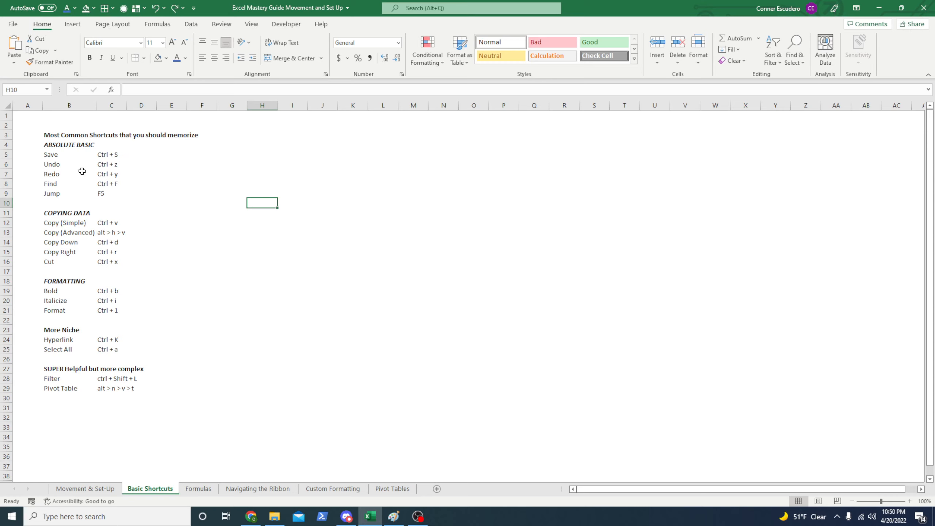
drag(53, 147, 120, 193)
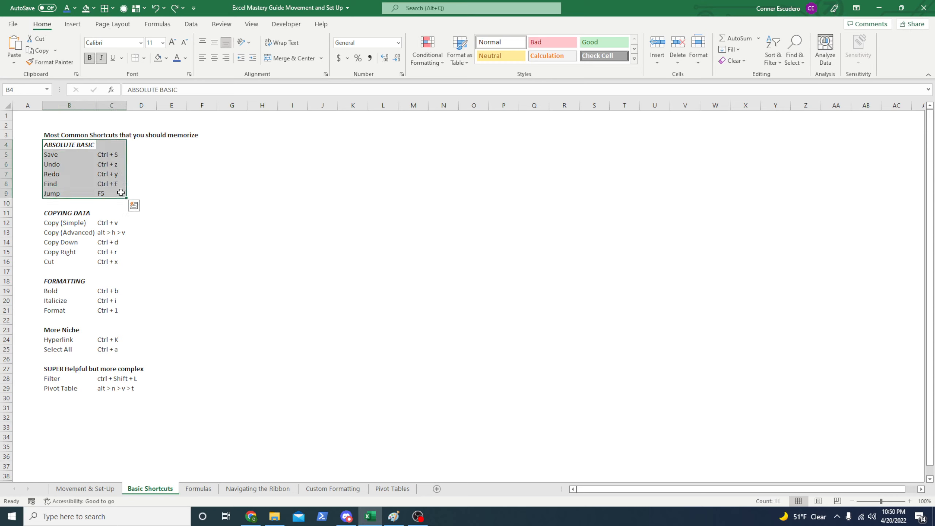
Enter the sample text "sdfjksdanjk" in cell H7 and save the workbook.
click(268, 178)
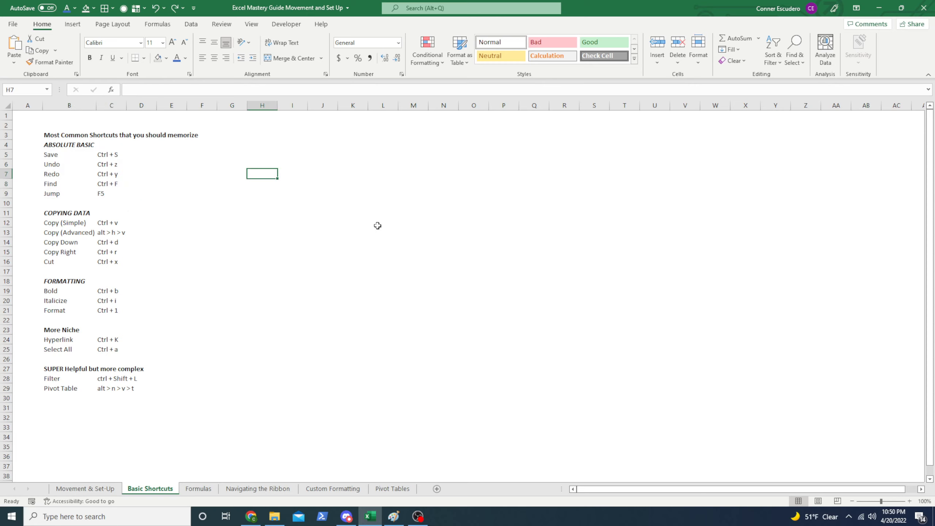
key(ctrl+y)
key(ctrl+z)
key(ctrl+y)
key(ctrl+s)
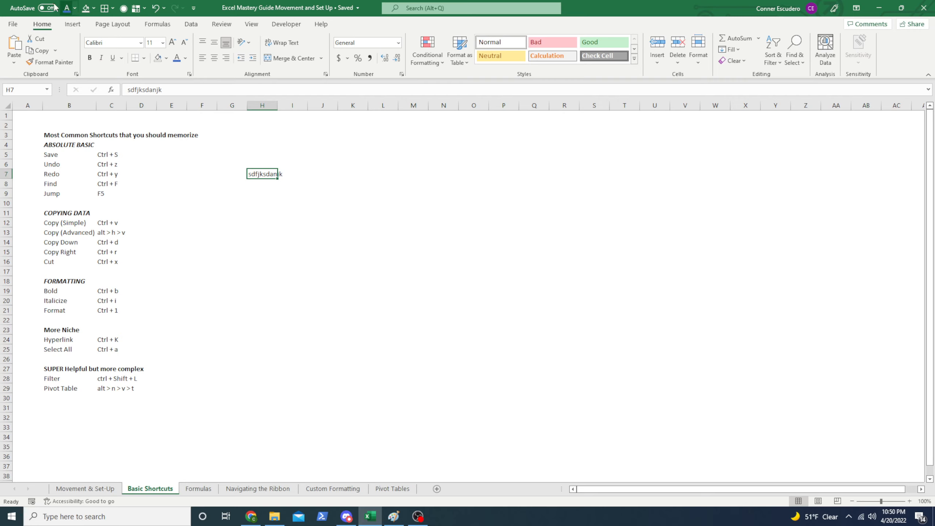
Look over the file saving commands, return to the sheet and clear the sample text from cell H7.
click(14, 25)
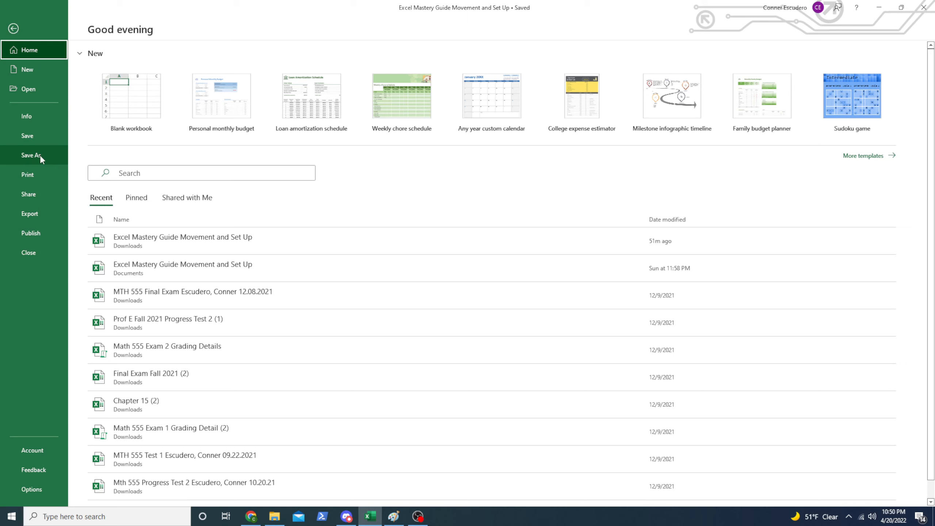
click(15, 28)
click(259, 185)
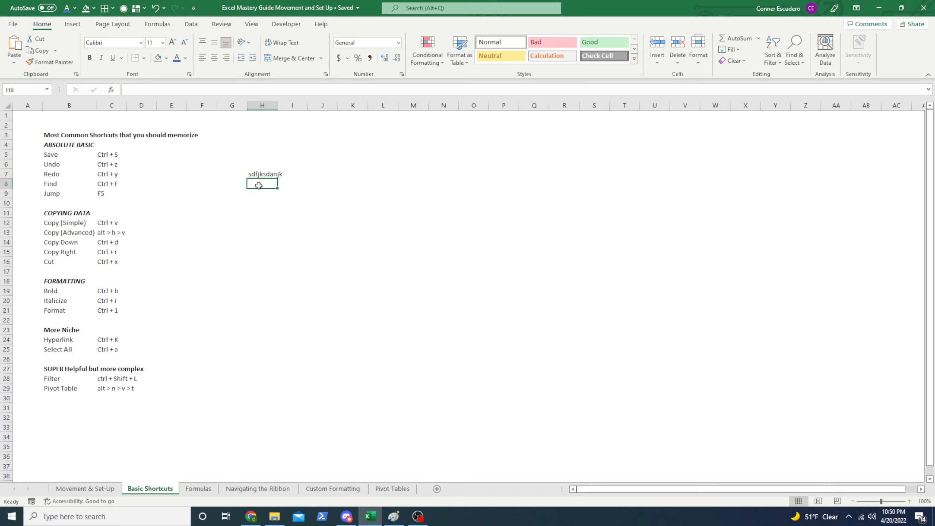
key(Up)
key(Delete)
Start a sample text entry in cell E7, cancel it, and save the workbook.
key(ctrl+Left)
key(ctrl+Left)
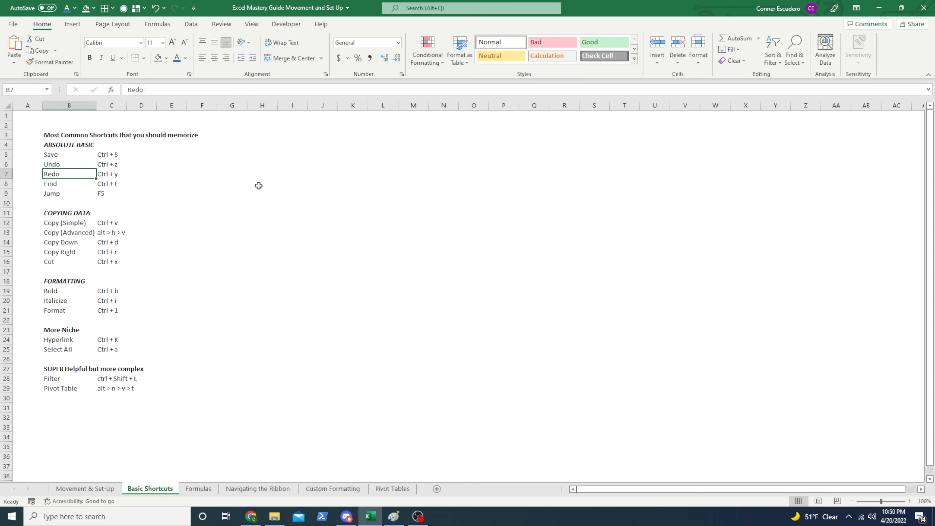
key(Right)
key(Right)
key(Right)
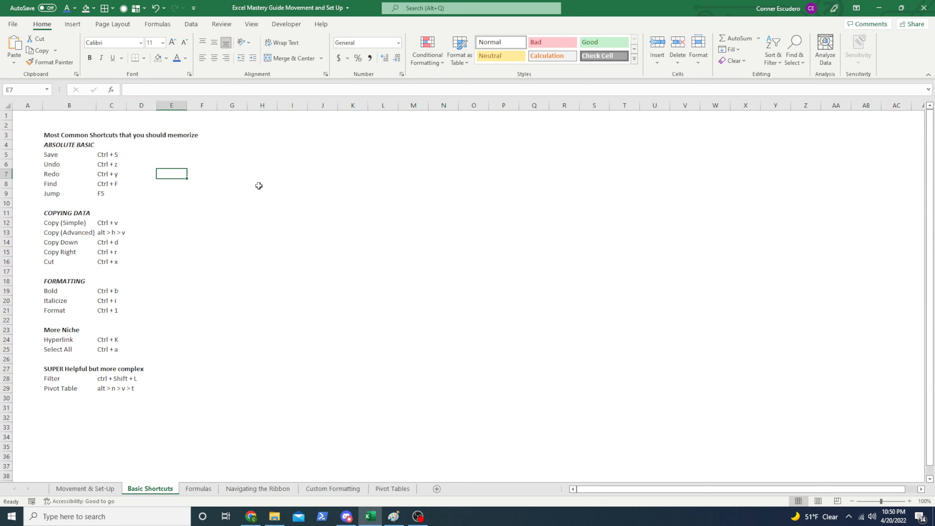
text(cdskjnvsjdcin)
key(Escape)
key(ctrl+s)
Go through the entries of the ABSOLUTE BASIC list and highlight the Undo row.
key(Left)
key(Left)
key(Left)
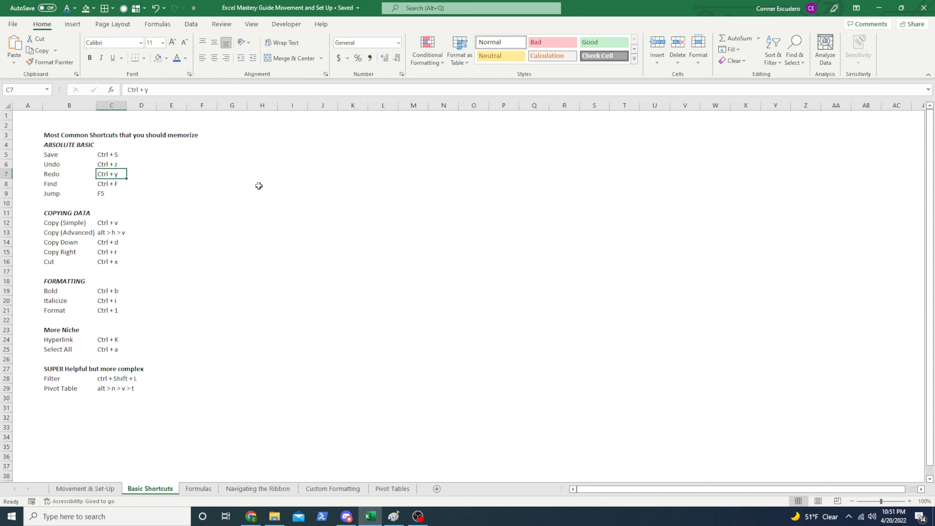
key(ctrl+Up)
key(Down)
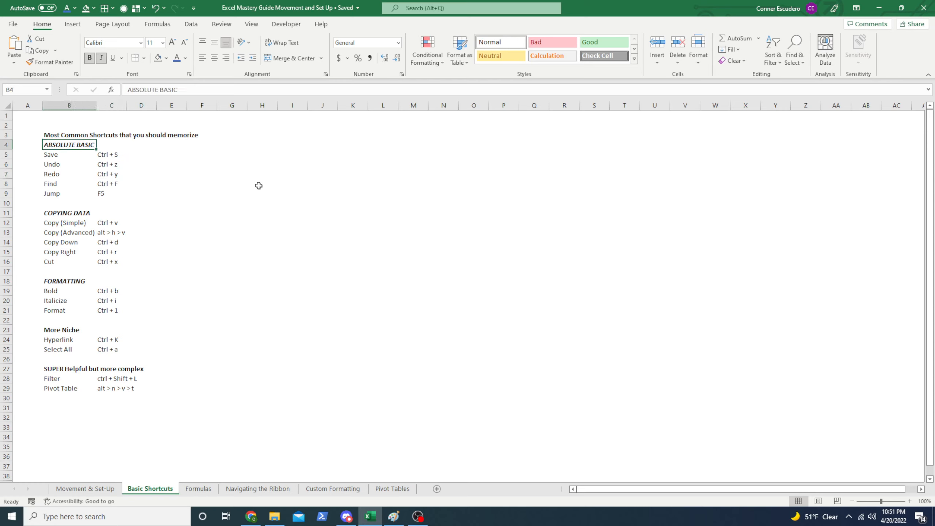
key(Down)
key(Right)
key(Left)
key(Down)
key(Down)
key(Down)
key(Down)
key(Right)
key(ctrl+Up)
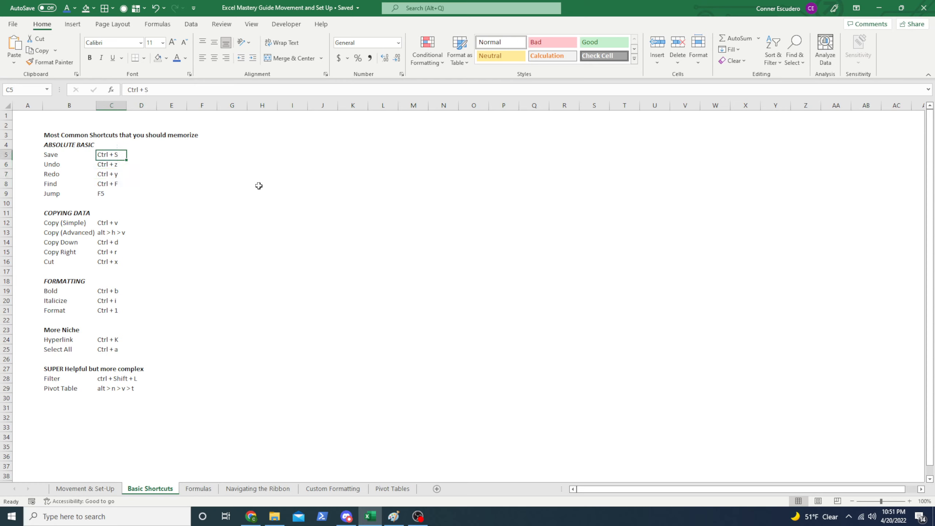
key(Left)
key(Down)
key(shift+space)
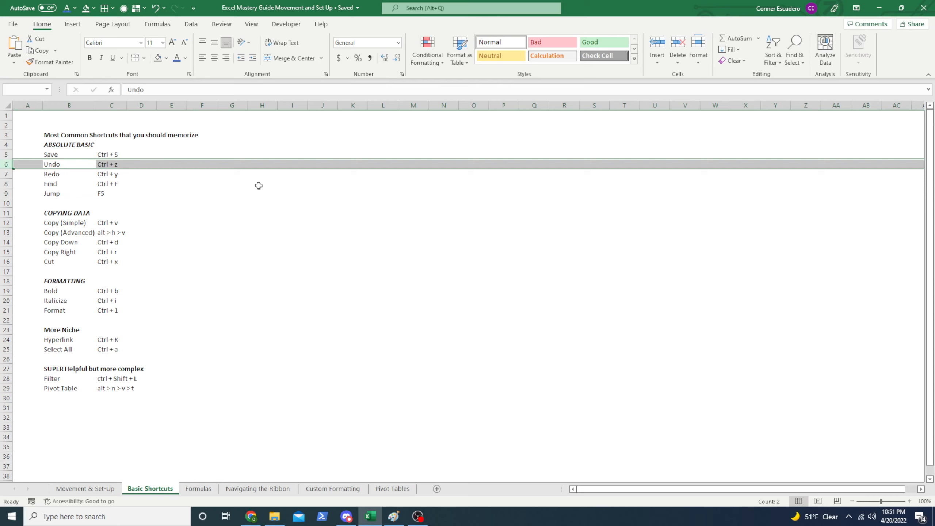
Enter a formula in cell H6 that adds 13 and 5.
key(Right)
key(Right)
key(Right)
key(Right)
key(Right)
key(Right)
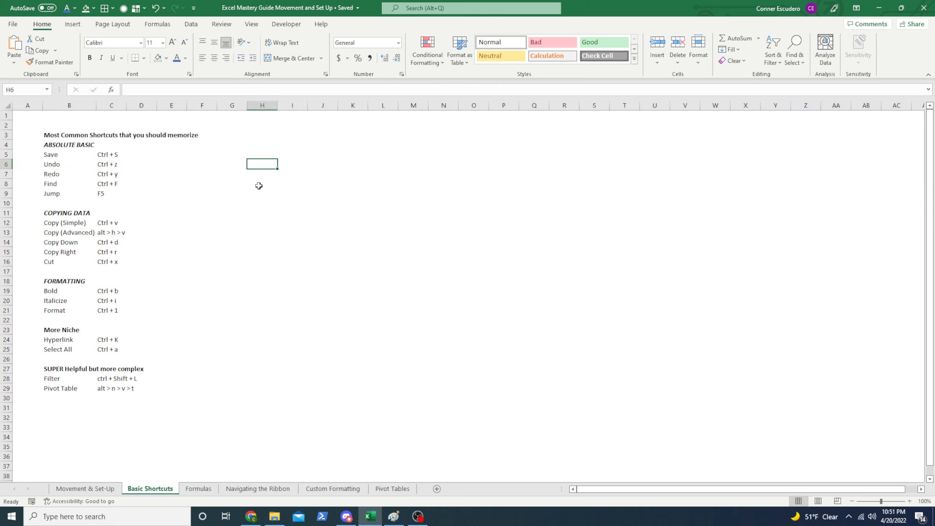
text(+13)
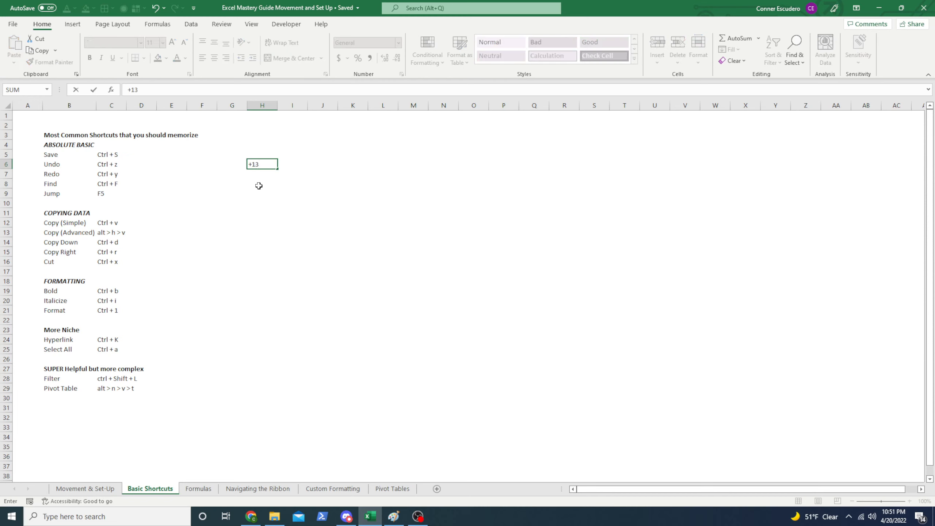
text(+5)
key(Return)
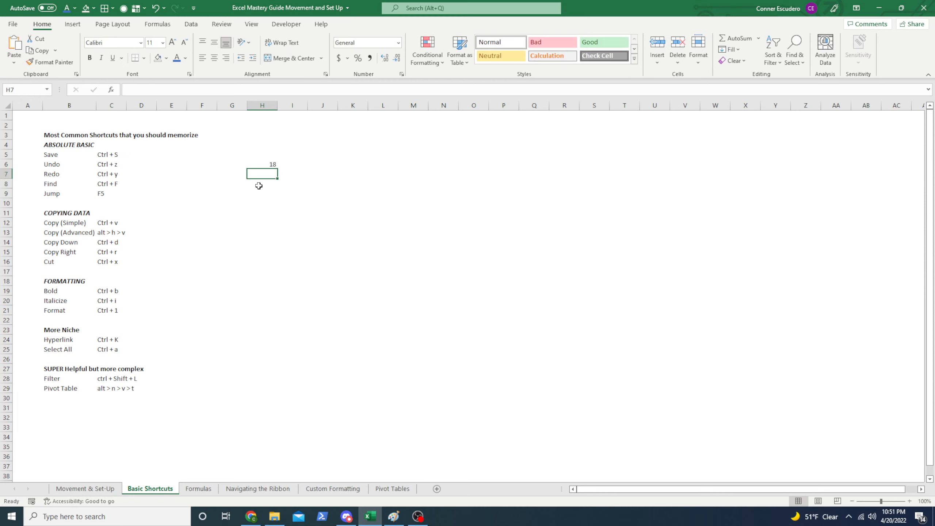
Enter the formula =H6*2 in cell H7.
text(=)
key(Up)
text(*2)
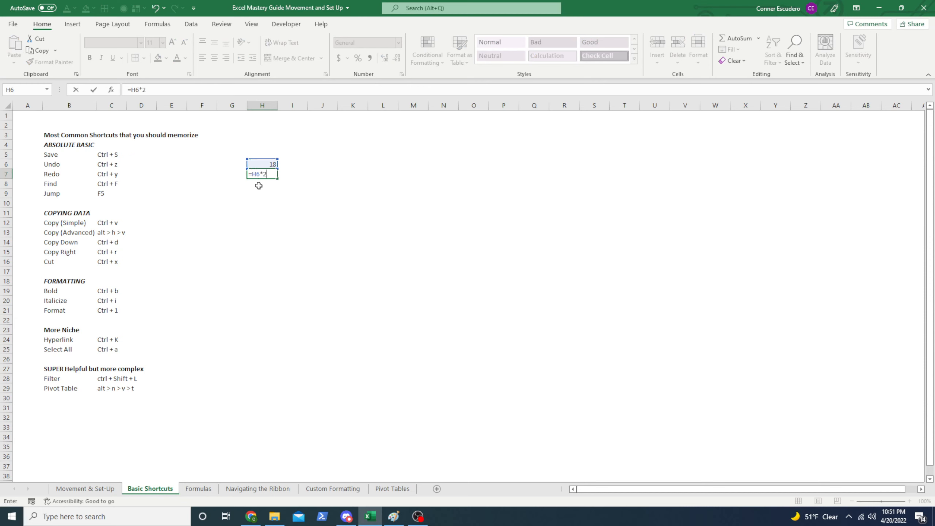
key(Return)
key(Up)
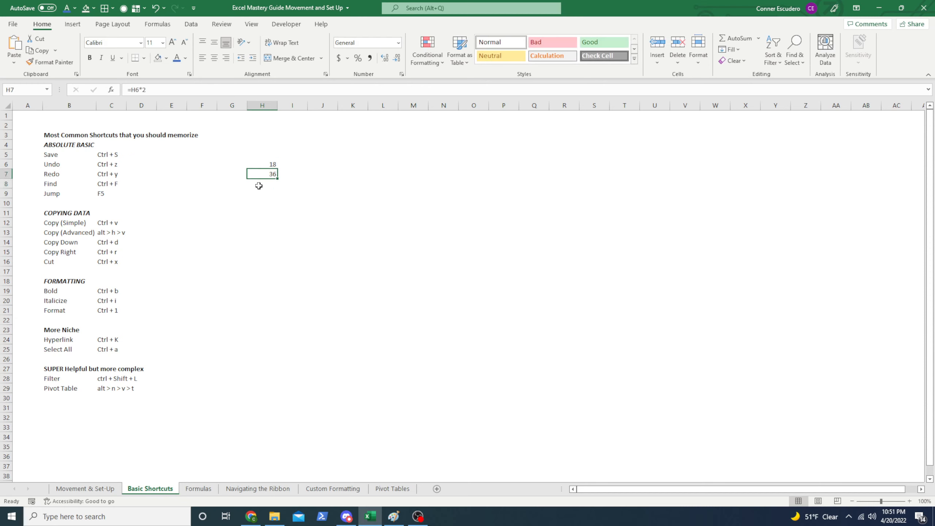
Undo the formula entry in cell H7 and check the formula in H6.
key(ctrl+z)
key(Up)
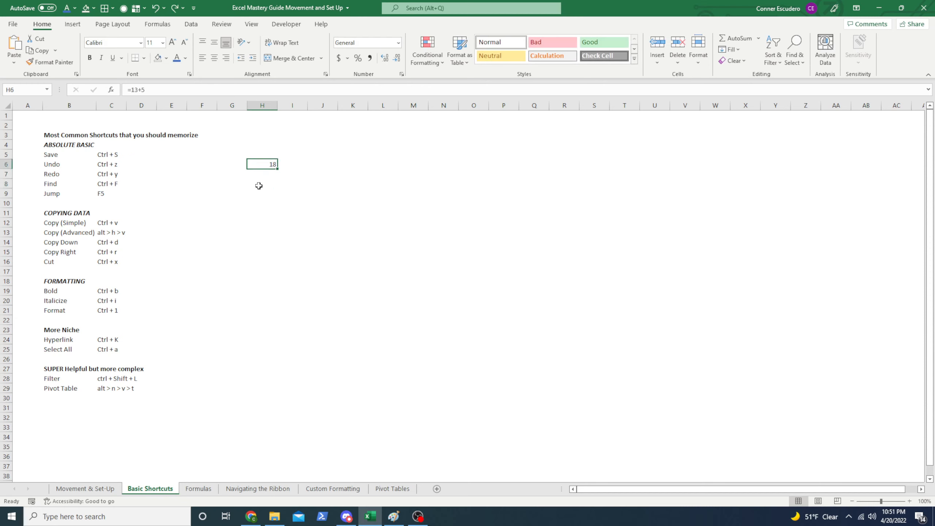
key(Down)
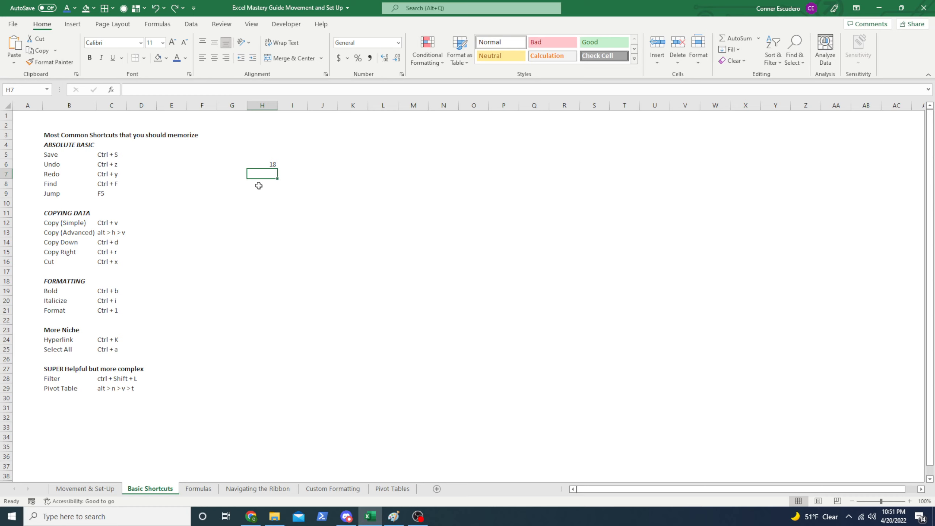
Review the Redo entry in the shortcut list and redo the undone formula in cell H7.
key(ctrl+Left)
key(Left)
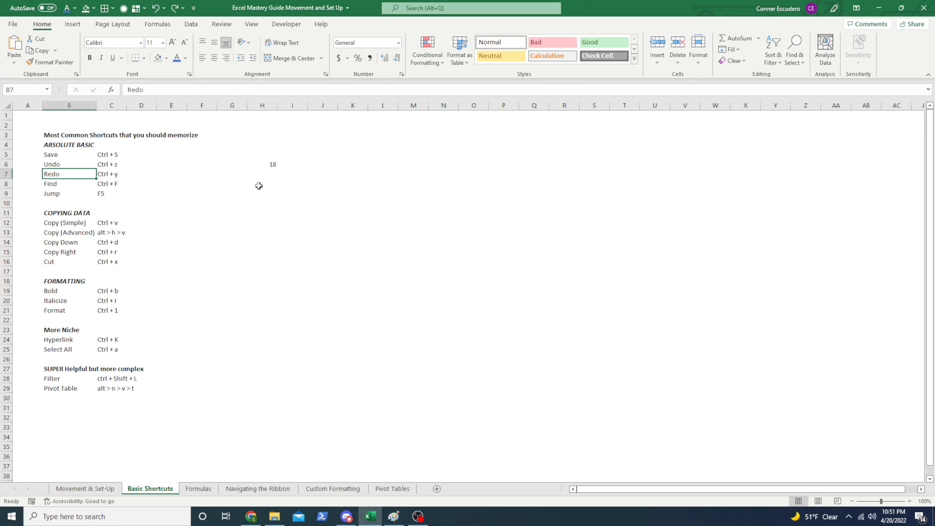
key(Right)
key(Right)
key(Right)
key(Right)
key(Right)
key(Right)
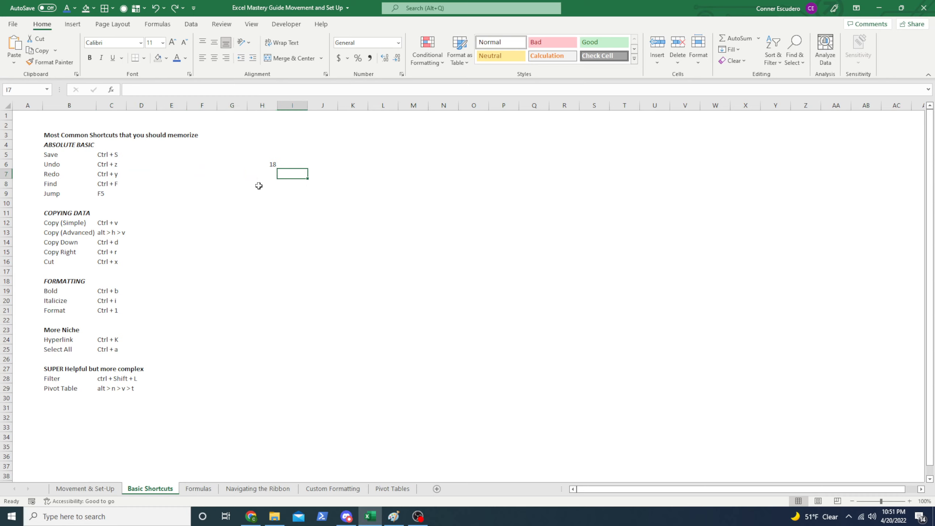
key(Up)
key(Down)
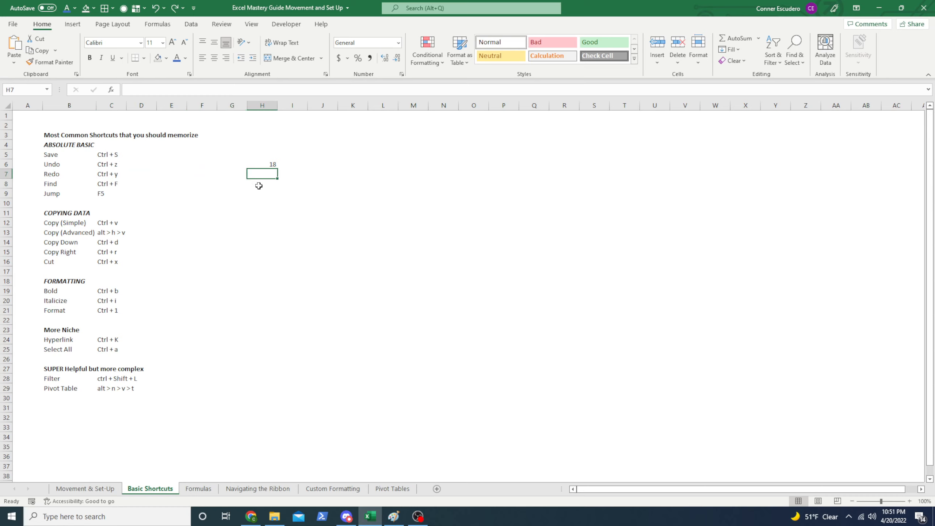
key(ctrl+y)
Clear the contents of cells H6 and H7.
key(shift+Up)
key(Delete)
key(shift+Up)
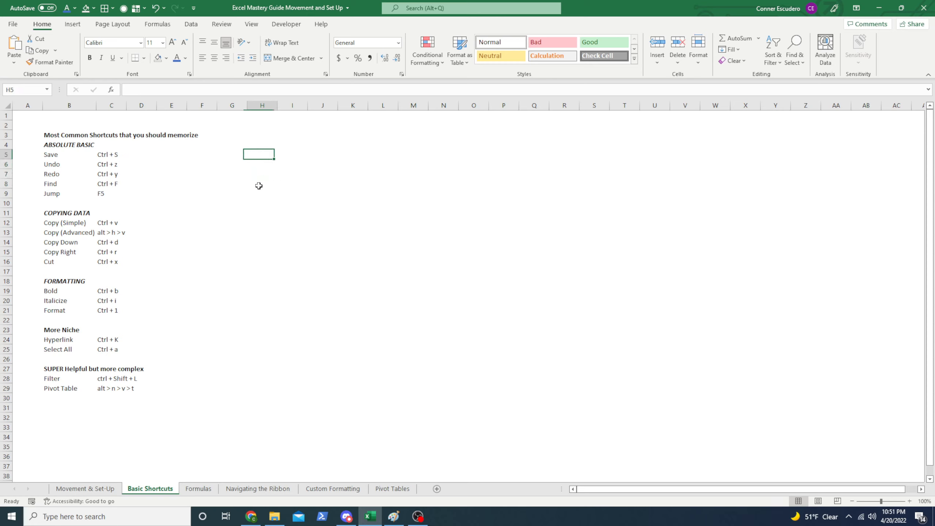
Enter the value 18 in cell H6.
text(+)
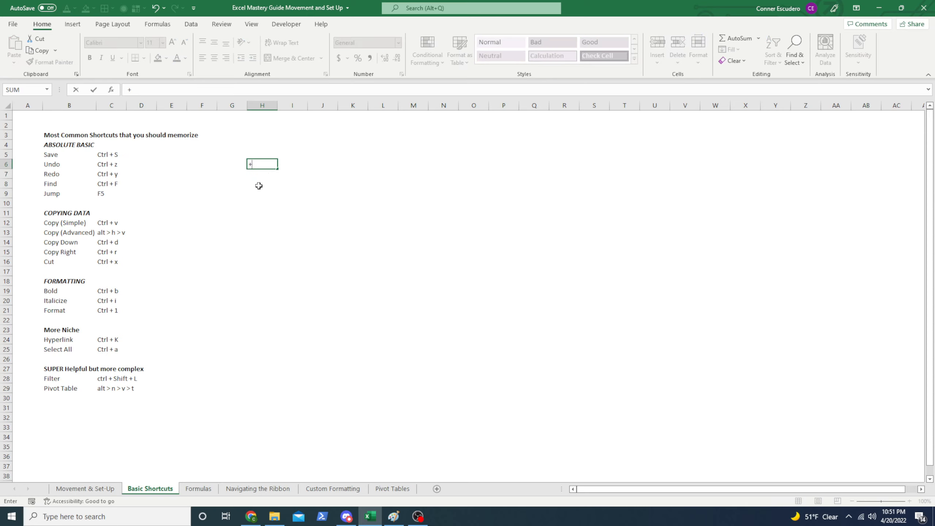
text(18)
key(Return)
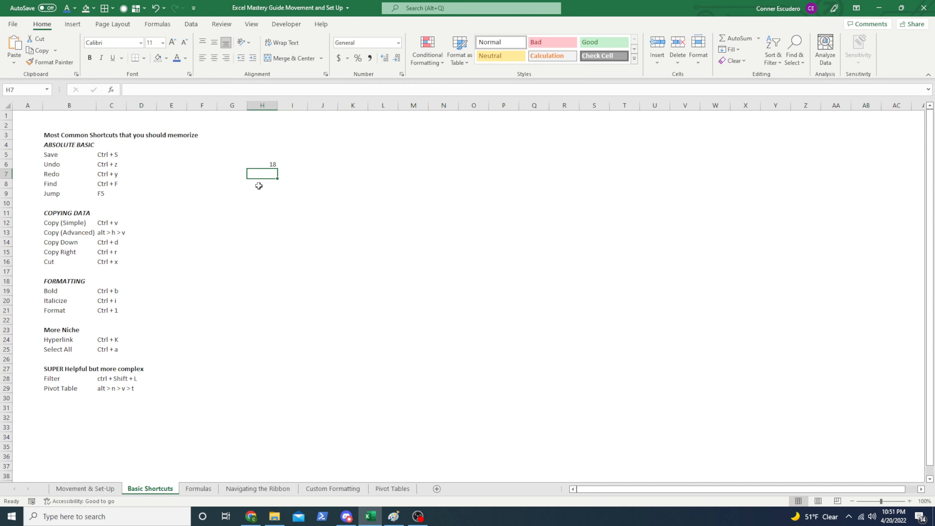
Fill cell H7 with the formula =H6*2, doubling the value in the cell above.
text(=)
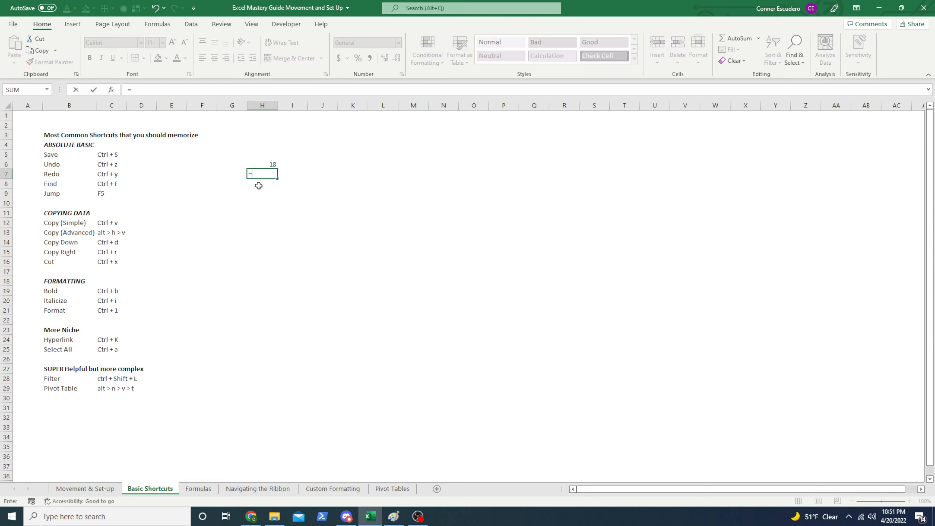
key(Up)
text(*2)
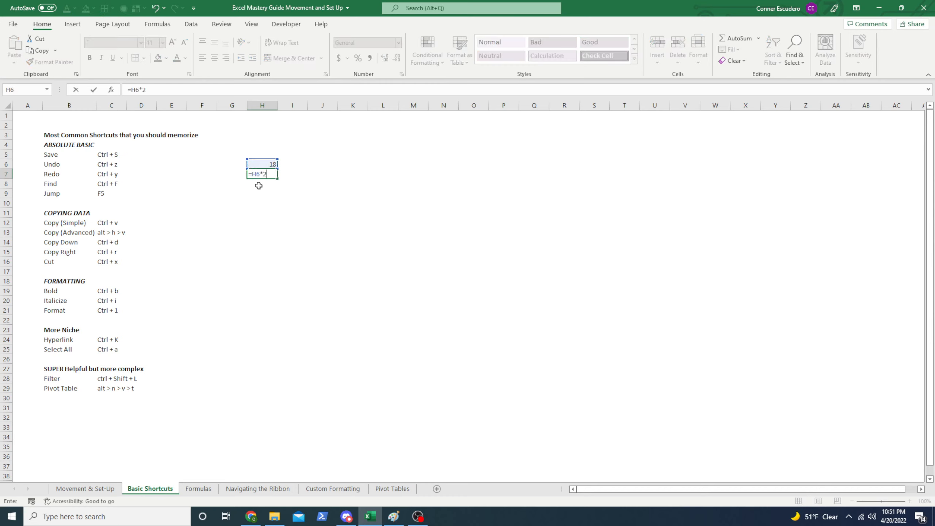
key(Return)
key(Up)
Try entering the text "kmk" in cell I8 and cancel the entry.
key(Down)
key(Right)
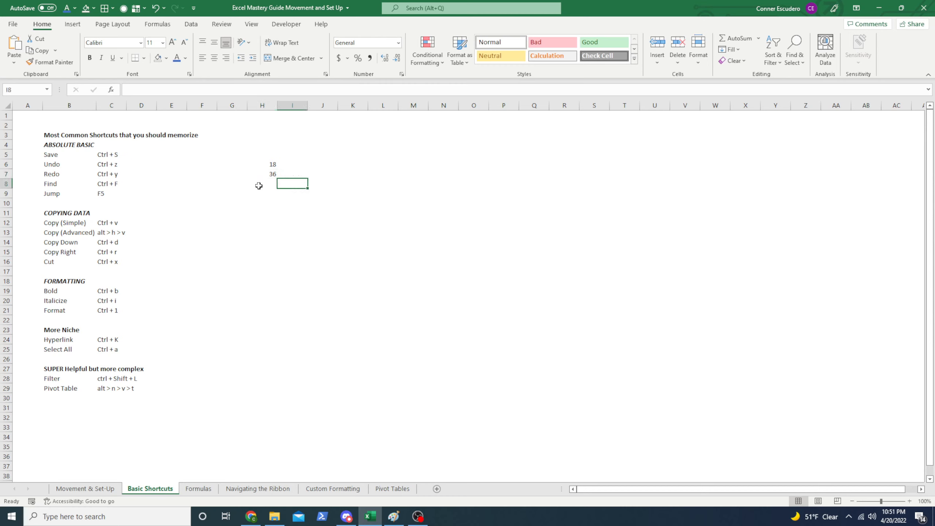
text(kmk)
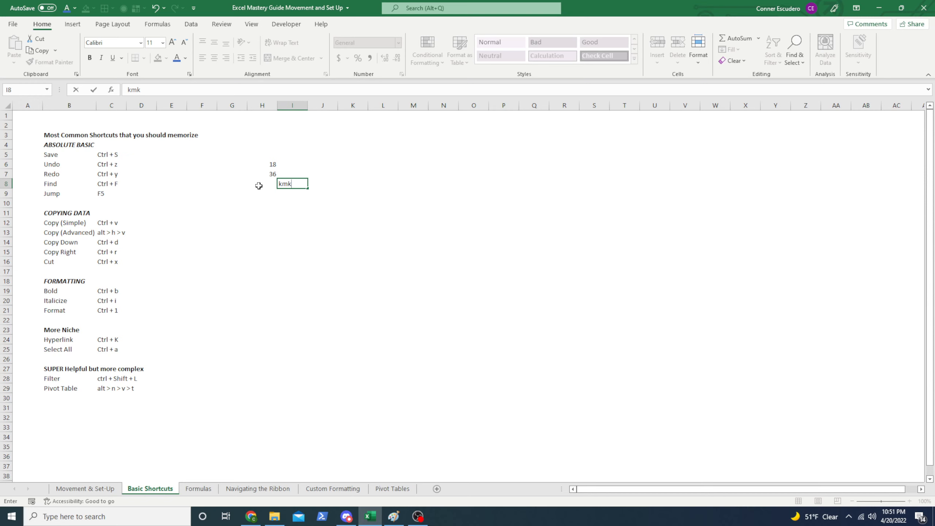
key(Escape)
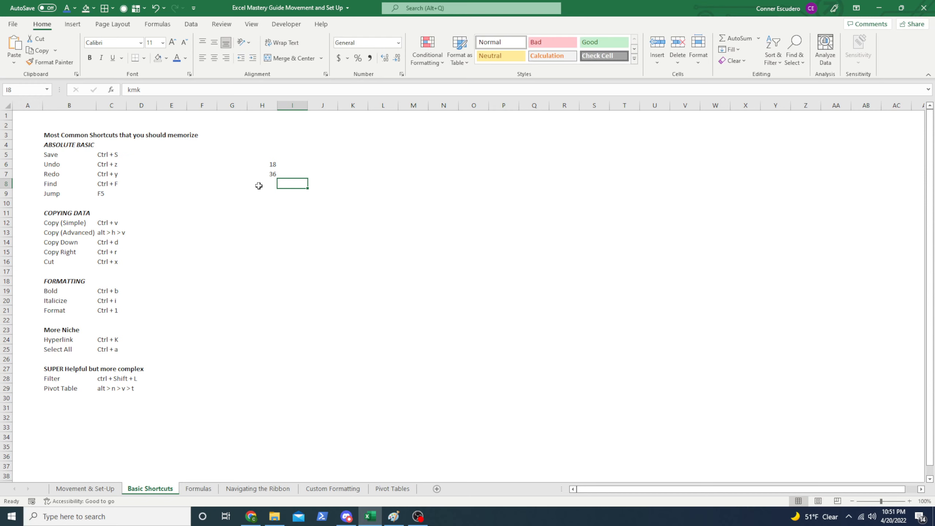
Inspect the formula in cell H7 in edit mode and leave it without making changes.
key(Left)
key(Up)
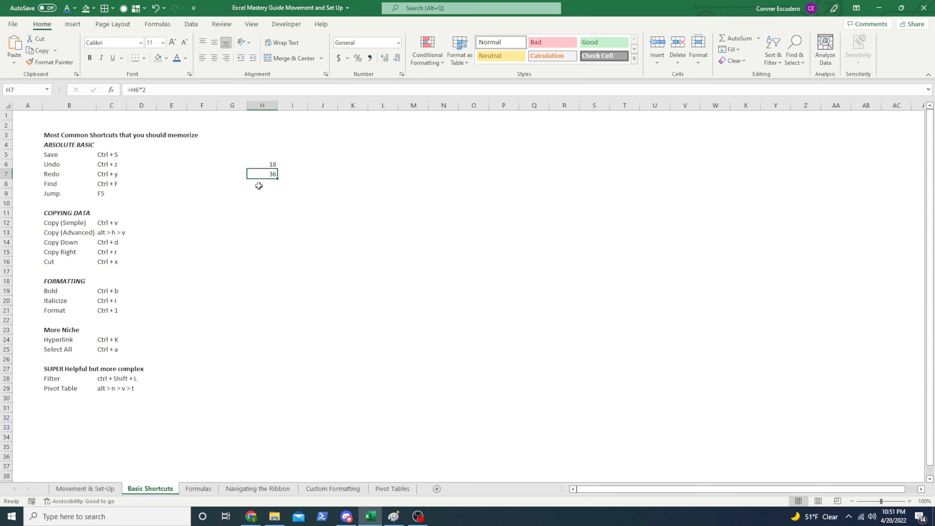
key(F2)
key(Escape)
key(F2)
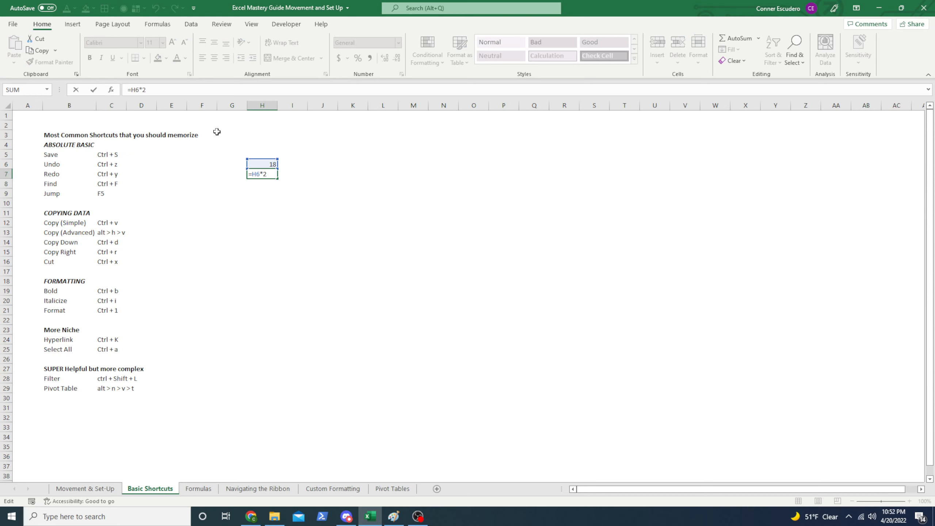
key(Escape)
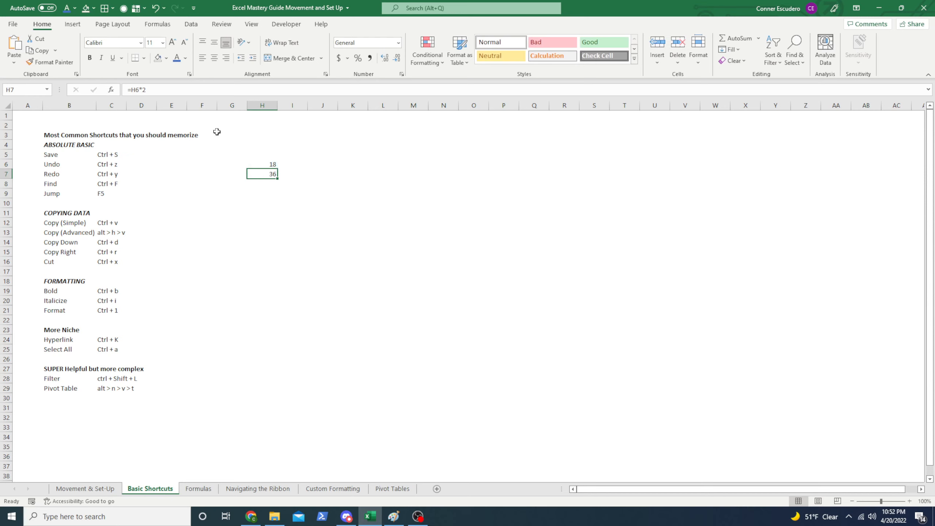
Overwrite the formula in cell H7 with the text "thter".
text(thter)
key(Return)
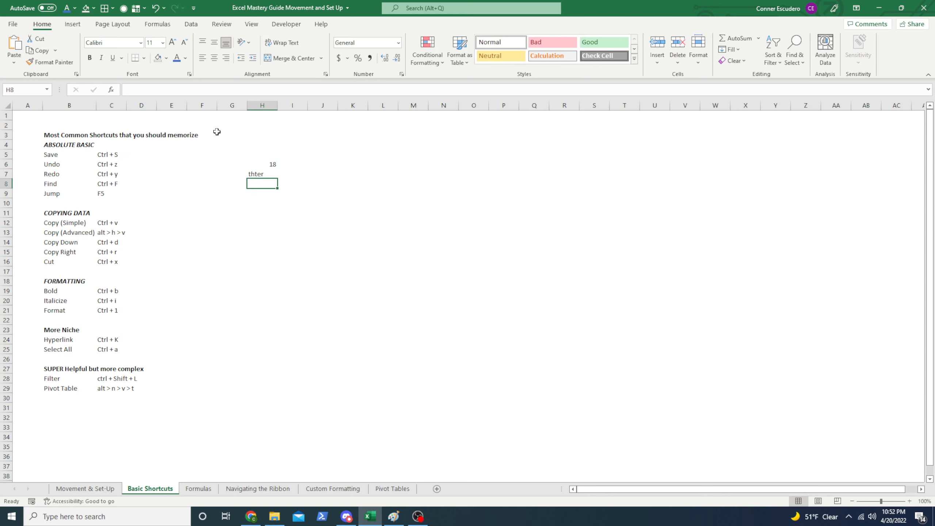
Undo the text overwrite in cell H7.
key(Up)
key(Up)
key(Down)
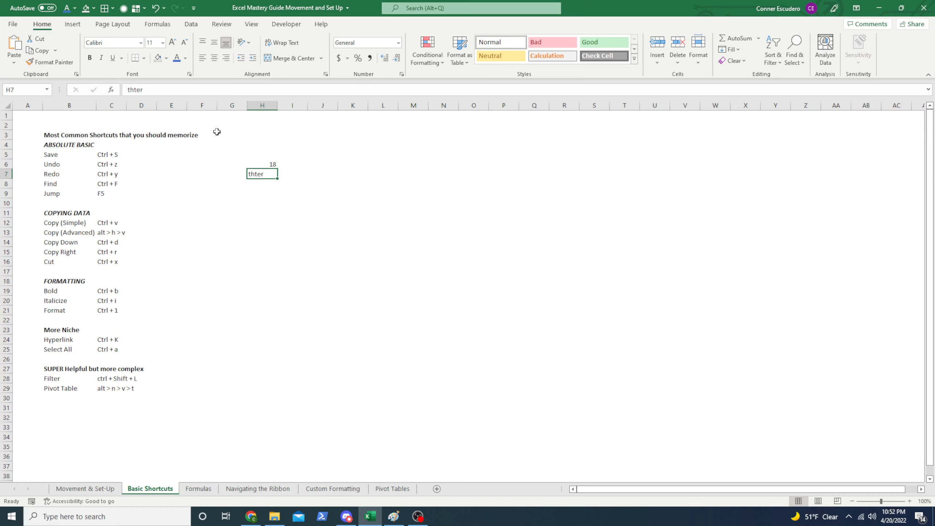
key(ctrl+z)
Change the formula in cell H7 to =(H6*2)/3.
key(F2)
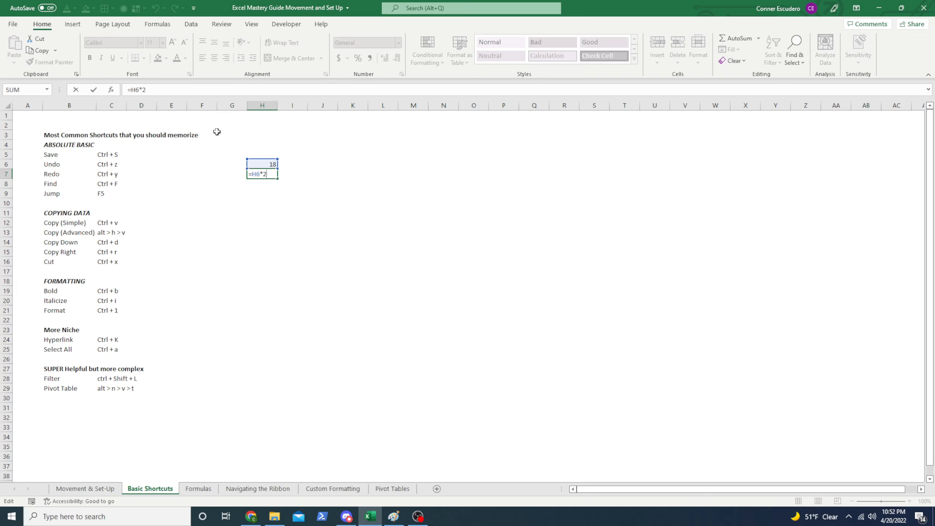
text()()
key(Right)
key(Right)
text(/)
key(Return)
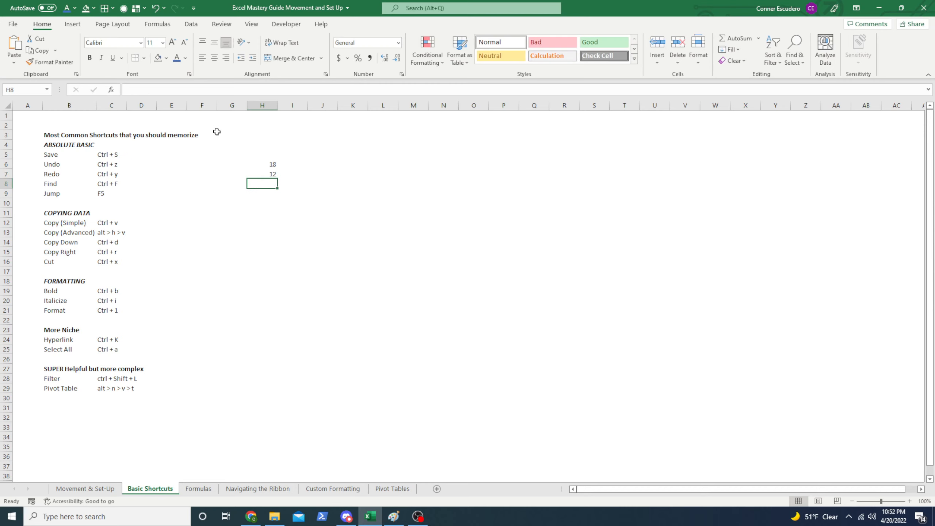
Undo the last formula edit in cell H7 and redo it.
key(Up)
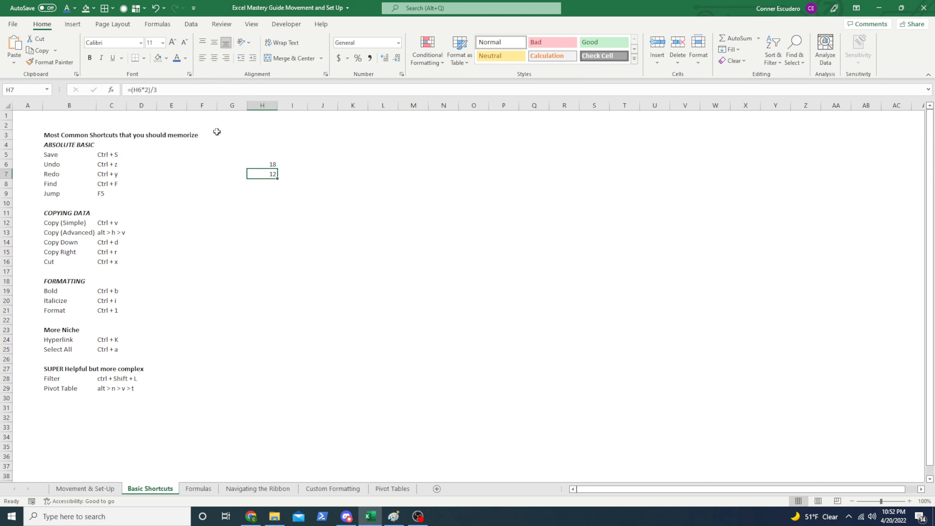
key(ctrl+z)
key(ctrl+y)
key(Left)
key(Left)
key(Left)
key(Left)
key(Left)
key(Up)
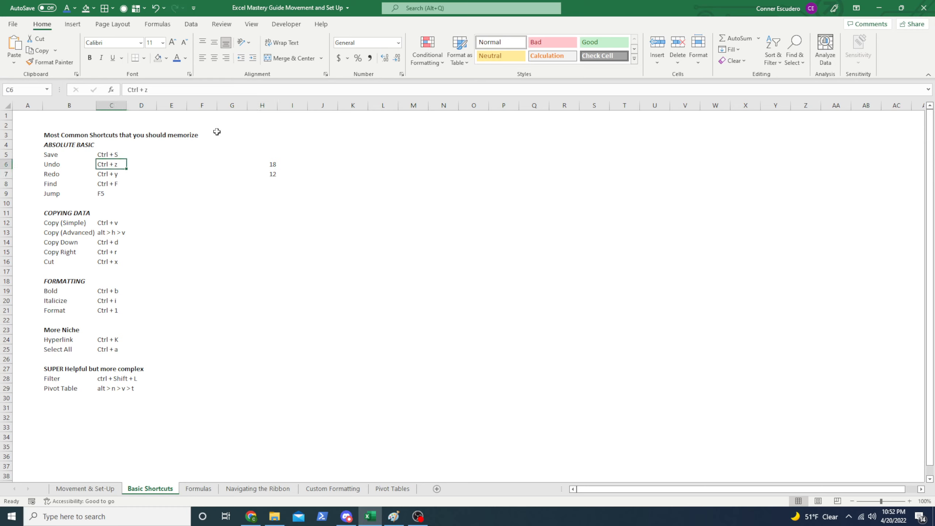
key(Down)
key(Down)
key(Right)
key(Up)
key(Right)
key(Right)
key(Right)
key(Right)
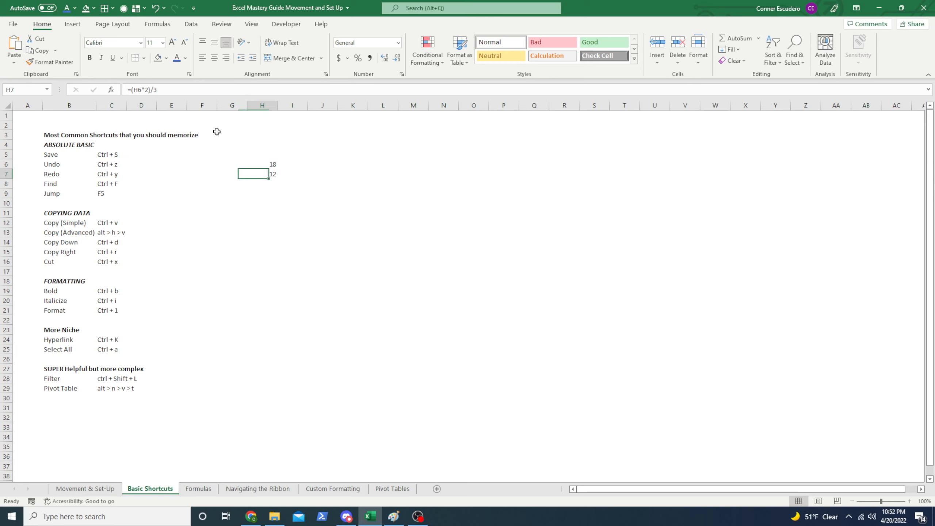
key(Up)
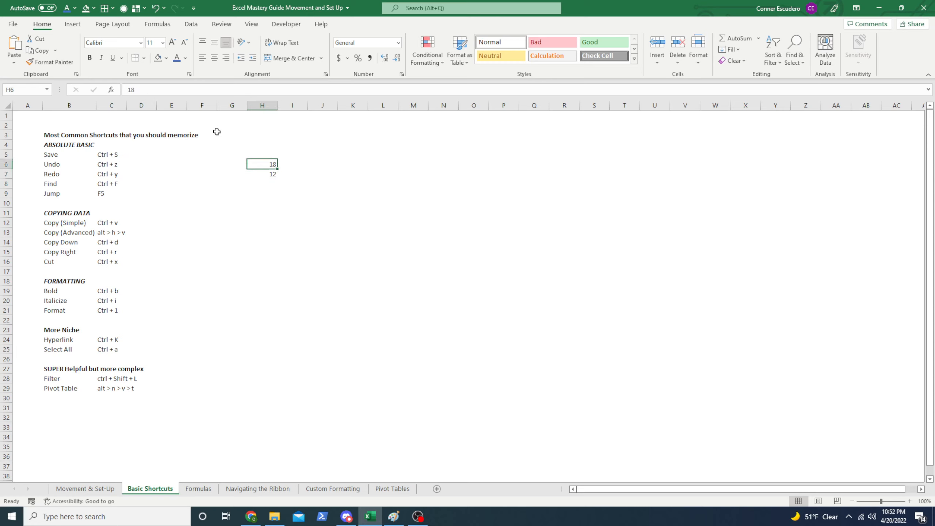
key(Right)
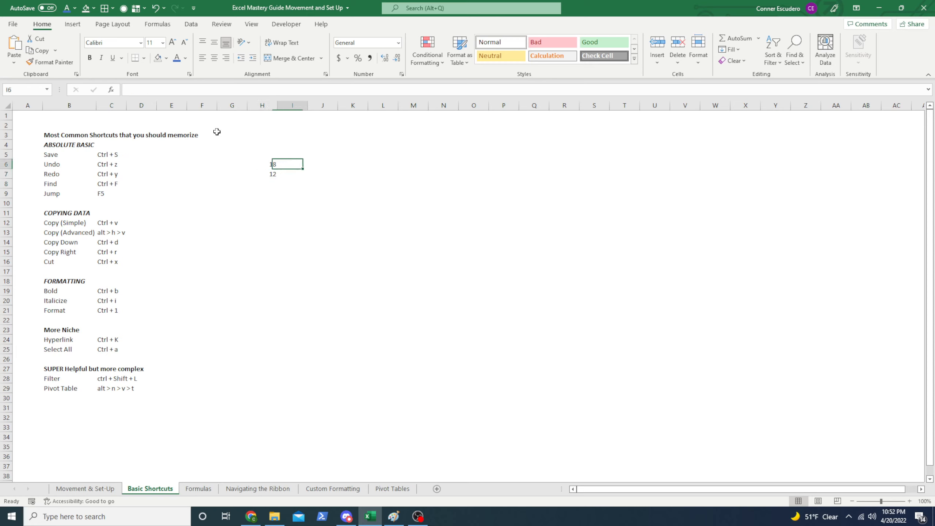
text(+)
key(Escape)
key(Left)
key(Left)
key(Left)
key(Left)
key(Left)
key(Left)
key(Left)
key(Left)
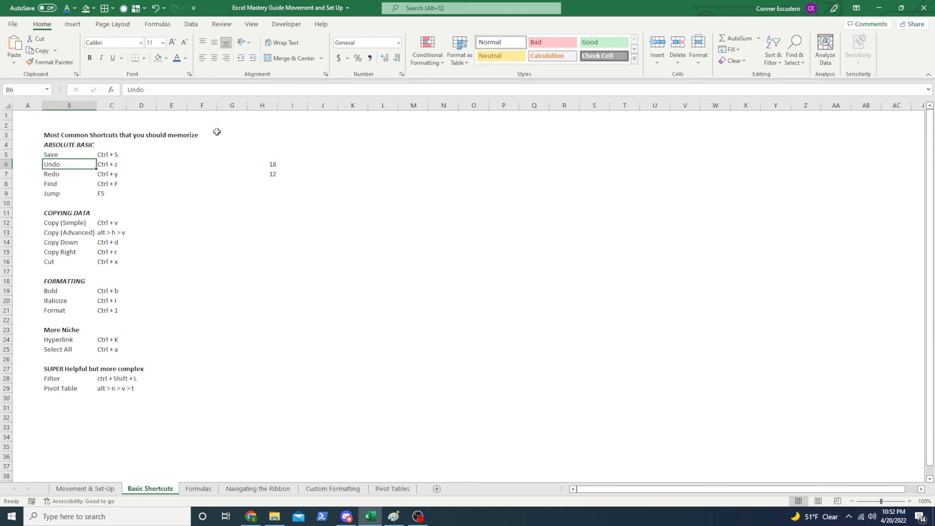
key(Down)
key(Down)
key(Right)
key(Up)
key(Right)
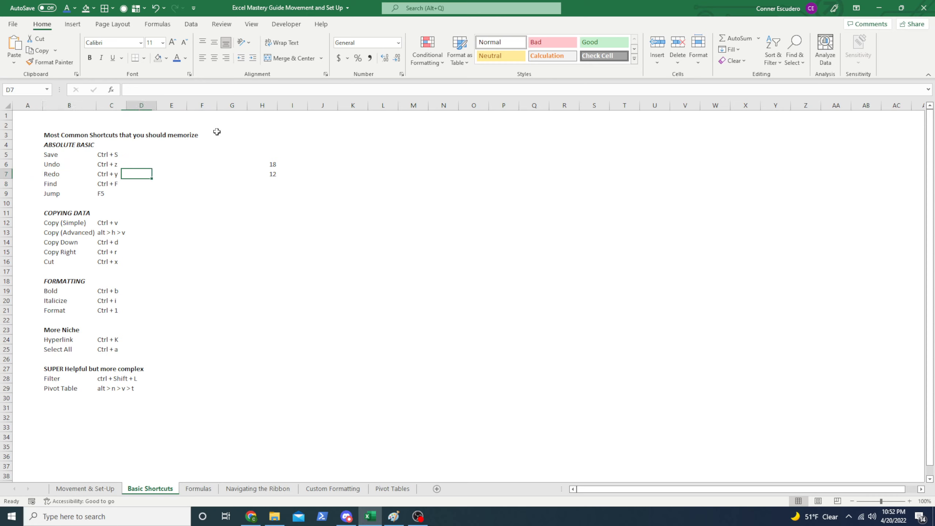
Open the Find and Replace dialog from cell D6 and close it without searching.
key(Right)
key(Up)
key(ctrl+f)
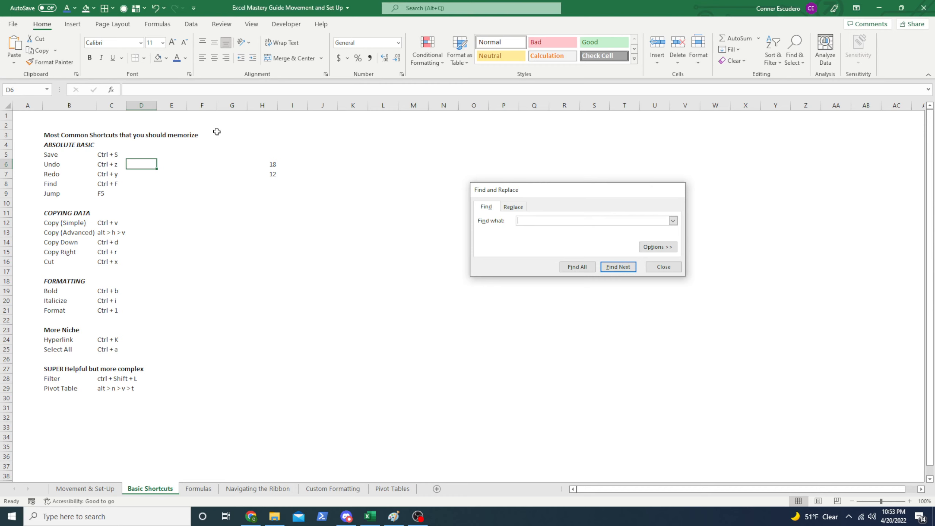
key(Escape)
Fill cells L6:L9 with the text "red" in a single entry.
key(Right)
key(Right)
key(Right)
key(Right)
key(Right)
key(Right)
key(Right)
key(Right)
key(shift+Down)
key(shift+Down)
key(shift+Down)
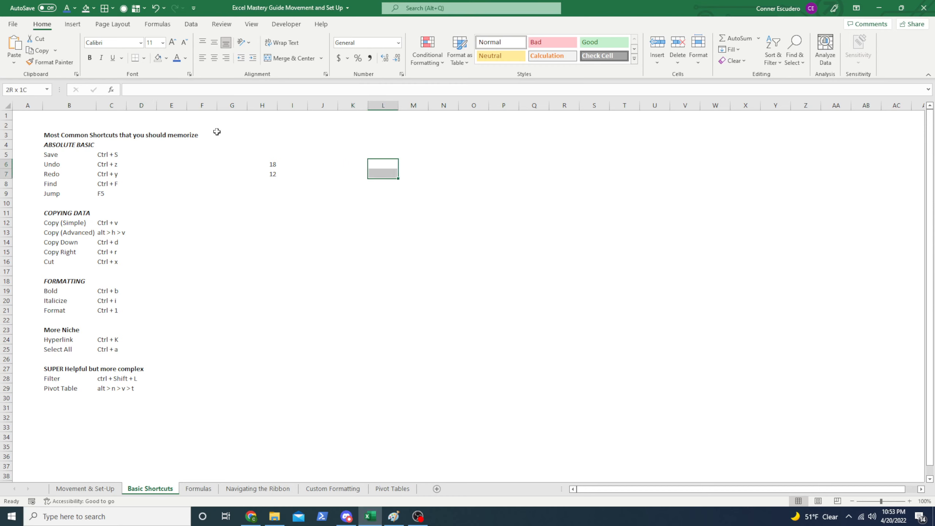
text(red)
key(ctrl+Return)
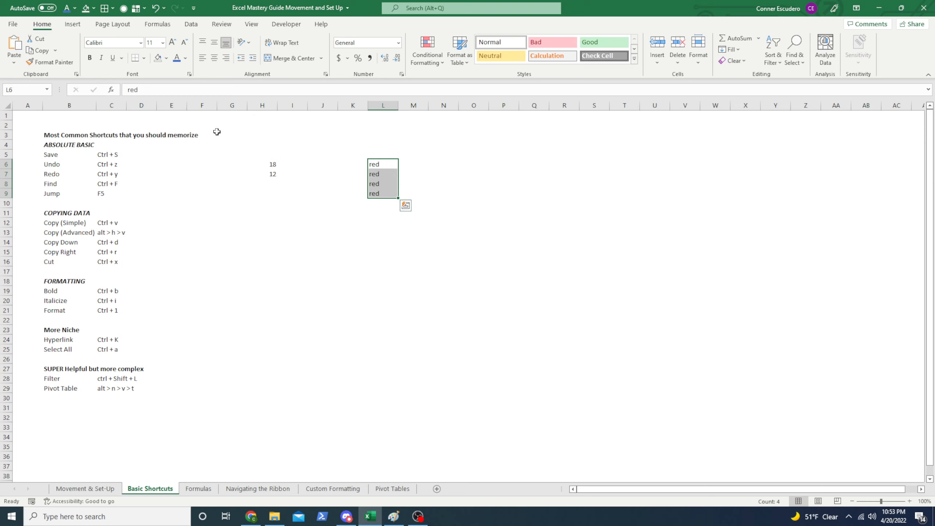
key(ctrl+Down)
key(Down)
key(shift+Left)
key(shift+Down)
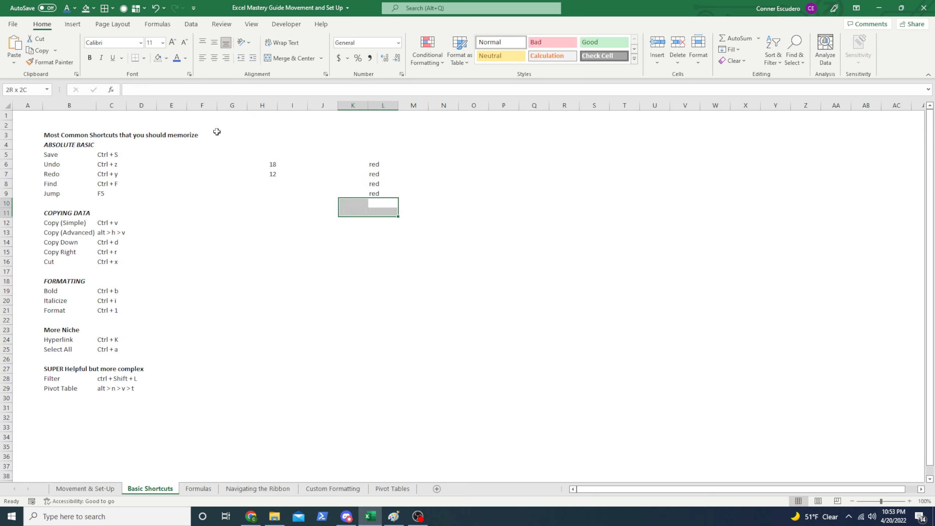
key(shift+Left)
key(shift+Down)
key(Right)
key(Left)
key(Up)
key(ctrl+Up)
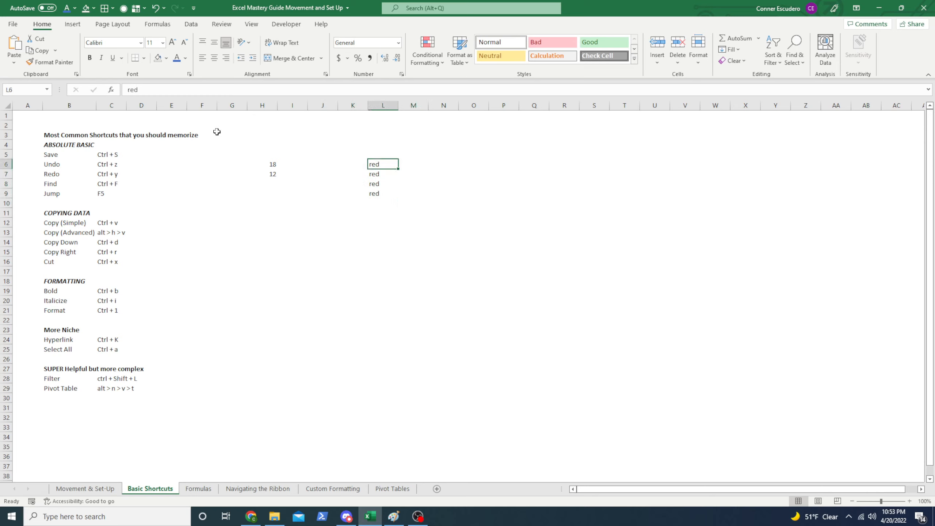
key(Left)
key(Down)
Fill cells M6:M9 with the text "orange" in a single entry.
key(Right)
key(Right)
key(Up)
key(shift+Down)
key(shift+Down)
key(shift+Down)
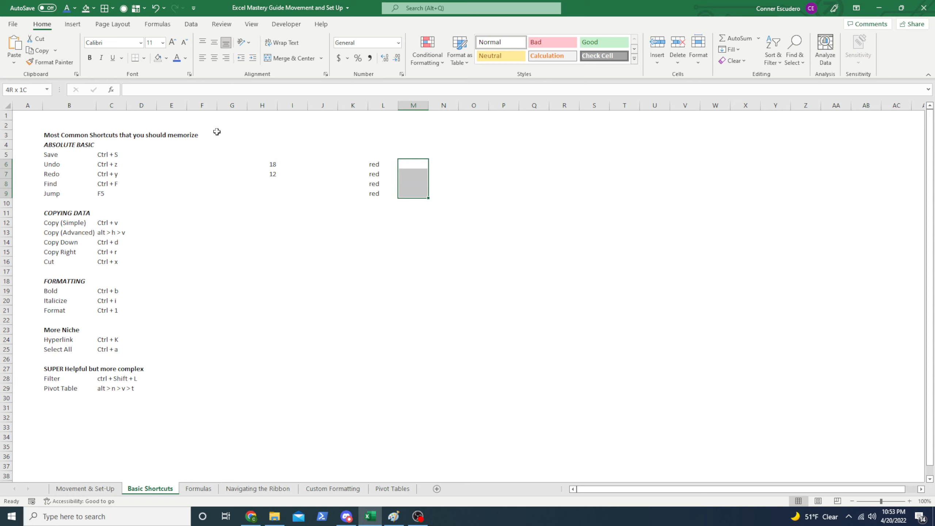
text(oramnge)
key(BackSpace)
key(BackSpace)
key(BackSpace)
key(BackSpace)
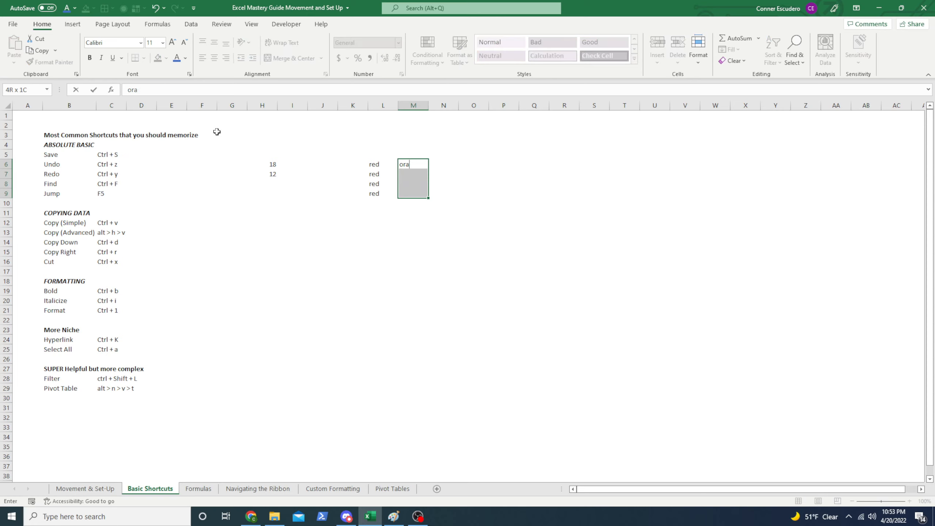
text(nge)
key(ctrl+Return)
Undo the "orange" fill in cells M6:M9.
key(Left)
key(Right)
key(shift+Down)
key(shift+Down)
key(shift+Down)
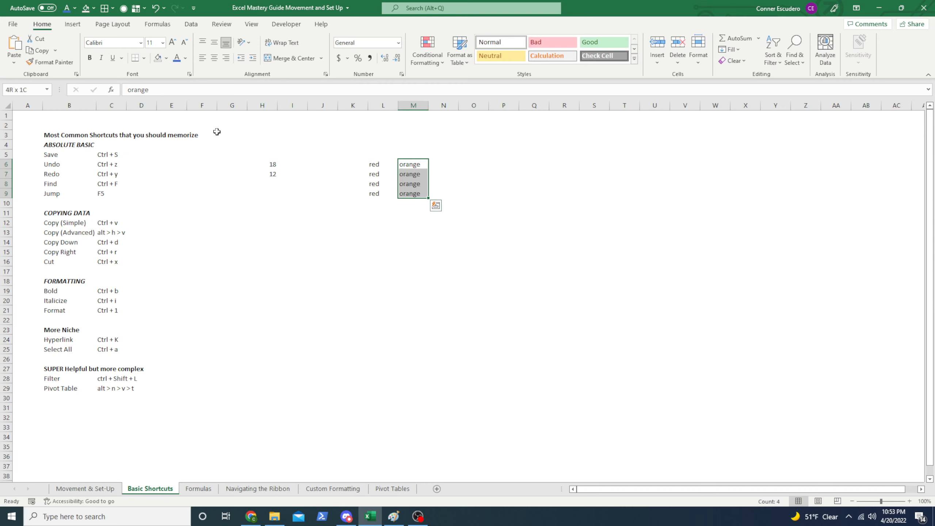
key(Left)
key(Right)
key(shift+Down)
key(shift+Down)
key(shift+Down)
key(ctrl+z)
Search the sheet for "orange" starting from cell C6.
key(Left)
key(Left)
key(Left)
key(Left)
key(Left)
key(Left)
key(Left)
key(Left)
key(Left)
key(Left)
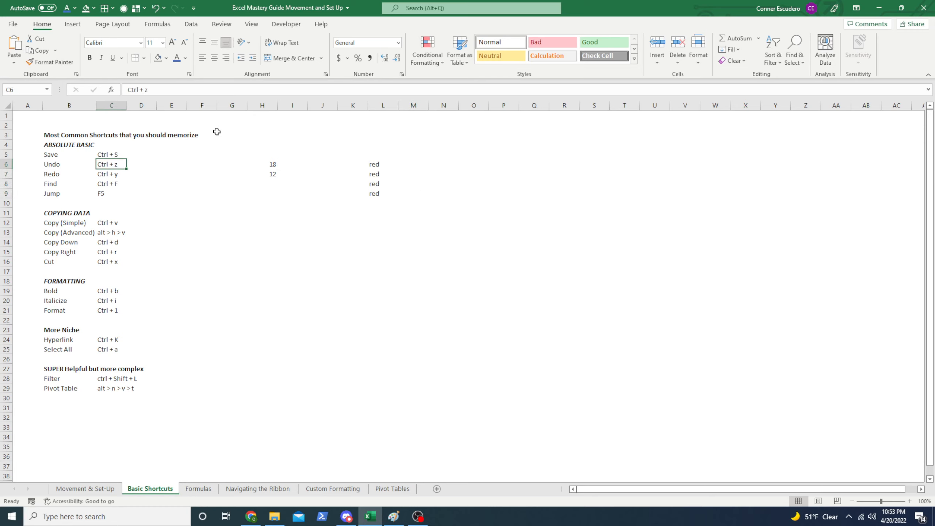
key(ctrl+f)
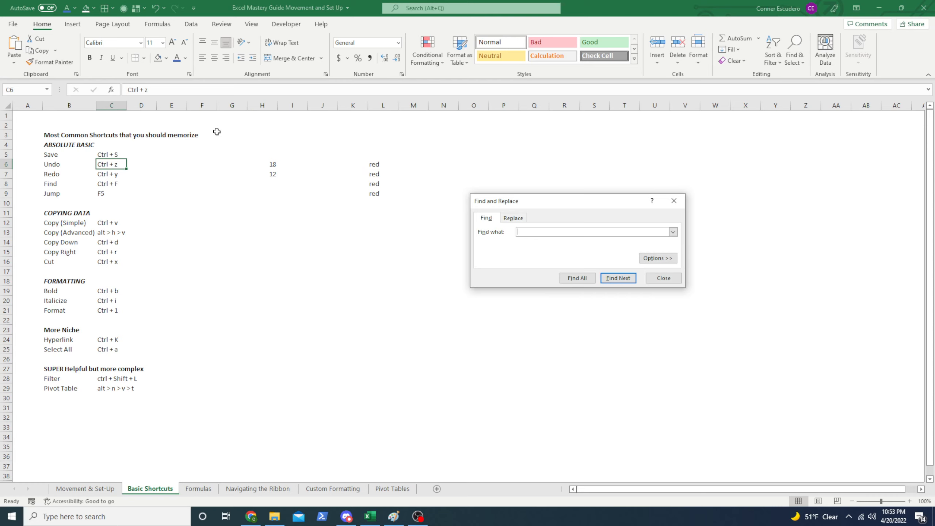
text(orange)
key(Return)
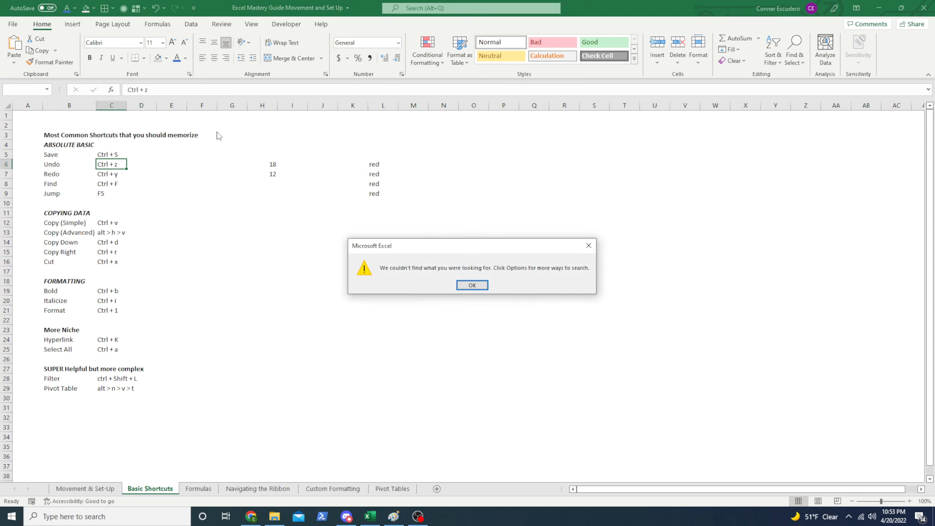
key(Return)
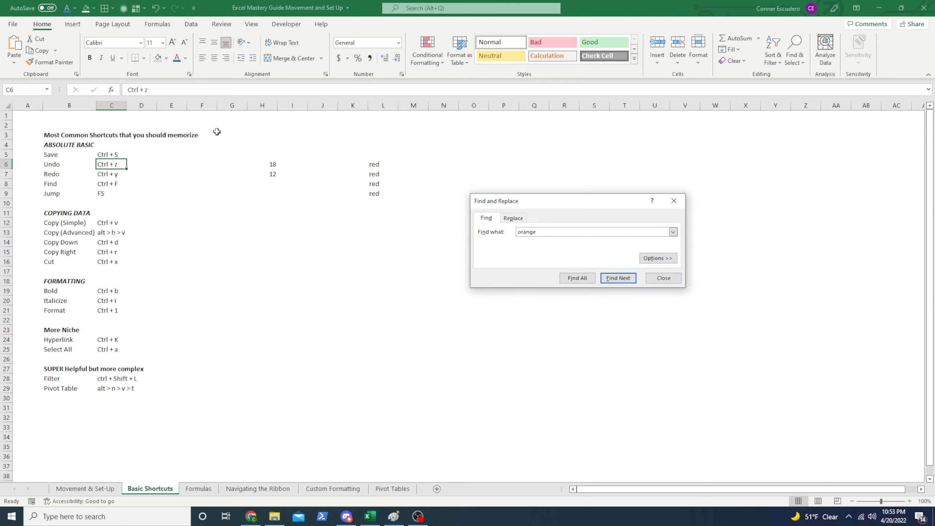
Search the sheet for "red", cycle repeatedly through the matching cells, and close the search dialog.
key(BackSpace)
key(BackSpace)
key(BackSpace)
key(BackSpace)
key(BackSpace)
key(BackSpace)
text(red)
key(Return)
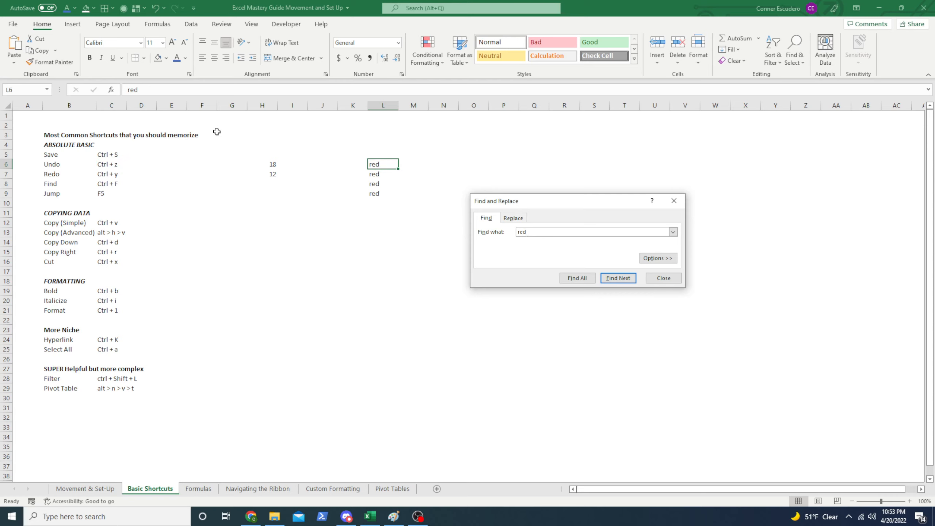
key(Return)
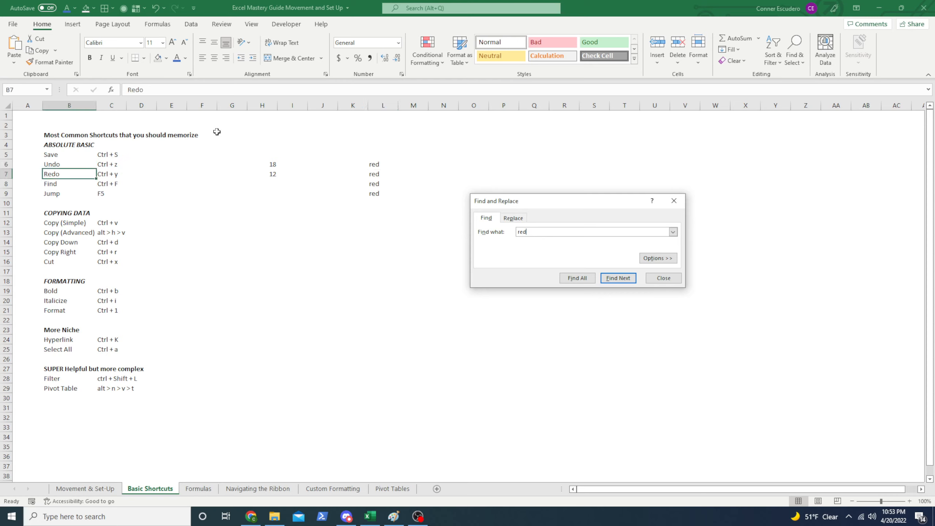
key(Return)
key(Return)
key(Return)
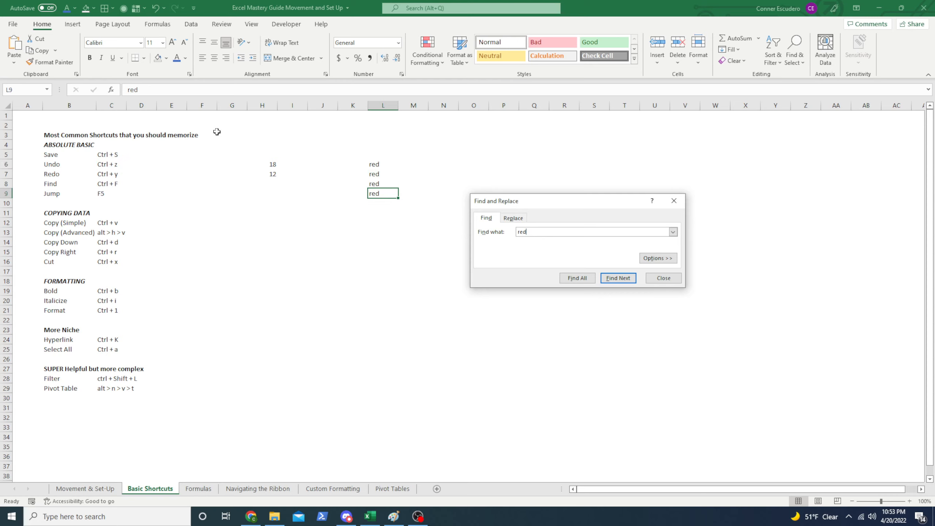
key(Return)
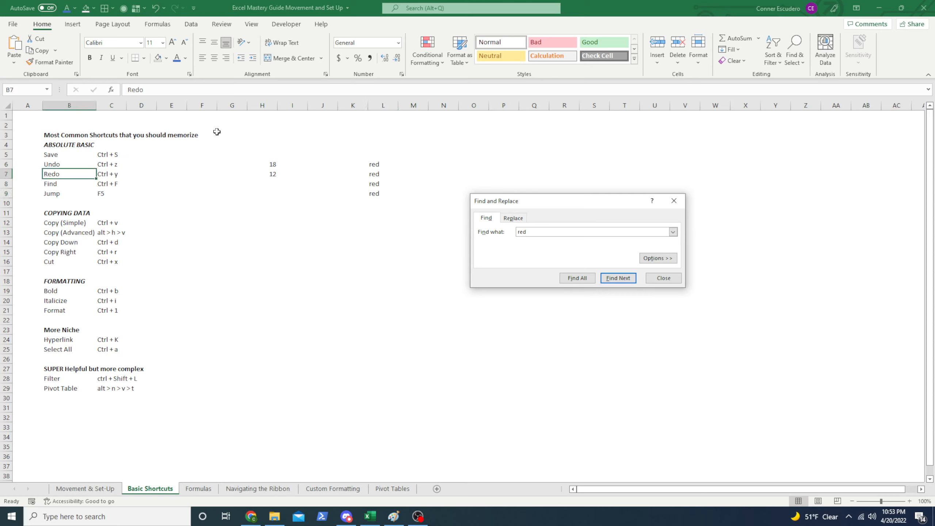
key(Return)
key(Return)
key(Return)
key(Return)
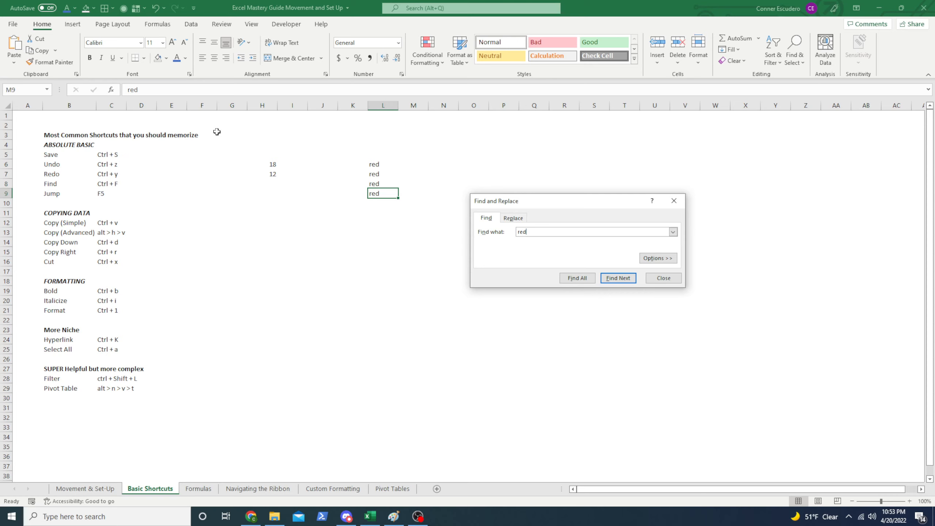
key(Return)
key(Return)
key(Return)
key(Return)
key(Return)
key(Escape)
Replace every occurrence of "red" on the sheet with "orange" and close the Find and Replace dialog.
key(ctrl+Left)
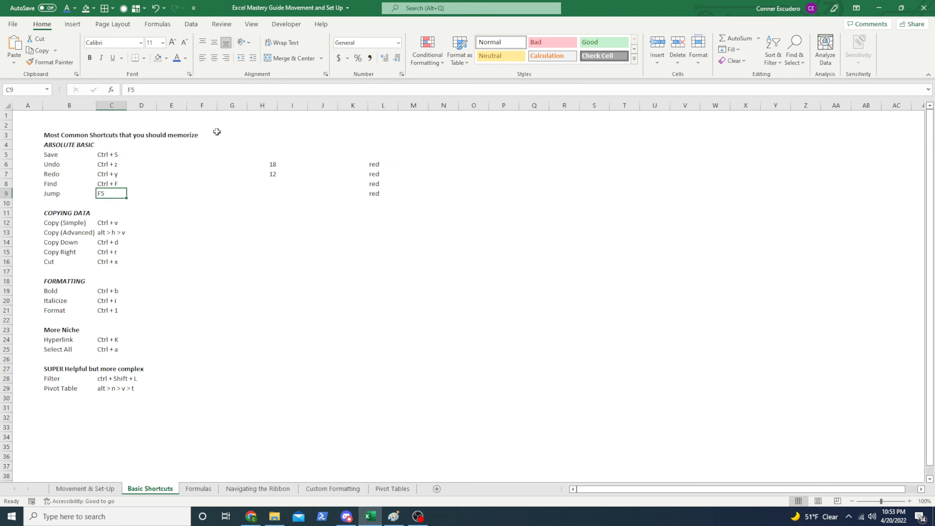
key(ctrl+f)
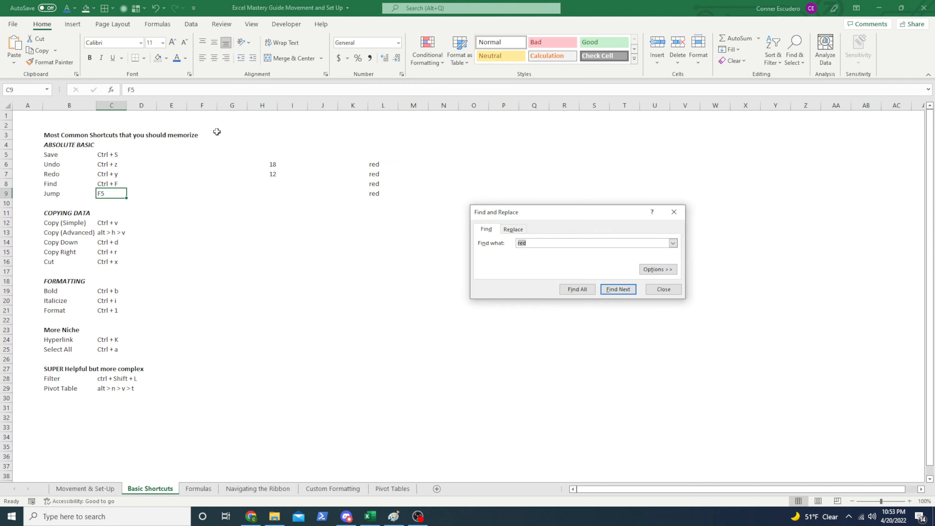
key(Tab)
key(Tab)
key(Tab)
key(Tab)
key(shift+Tab)
key(ctrl+h)
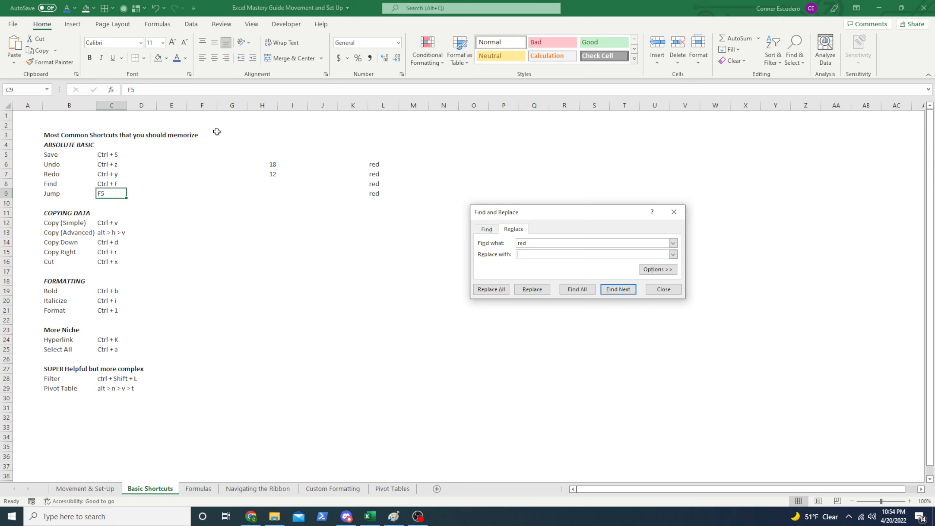
text(orange)
key(Tab)
key(Tab)
key(Return)
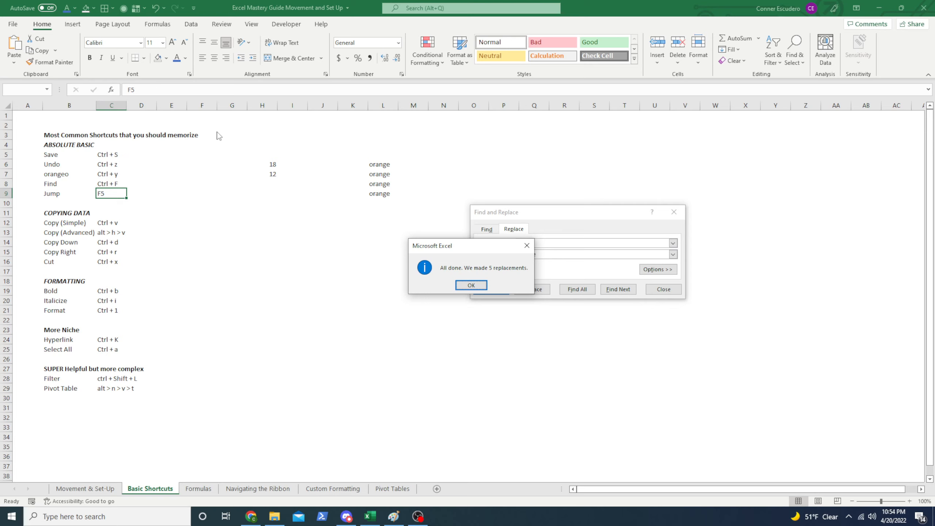
key(Return)
key(Escape)
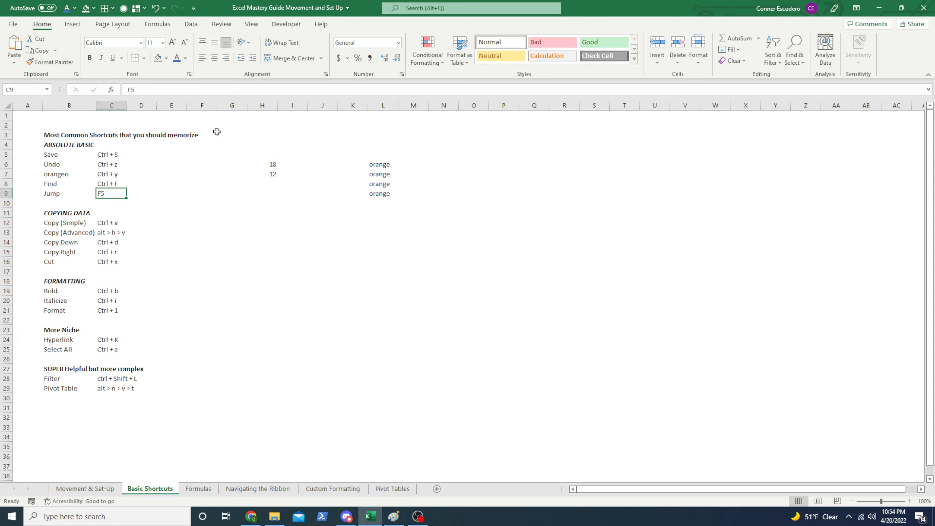
Undo the replacement of "red" with "orange" across the sheet.
key(ctrl+z)
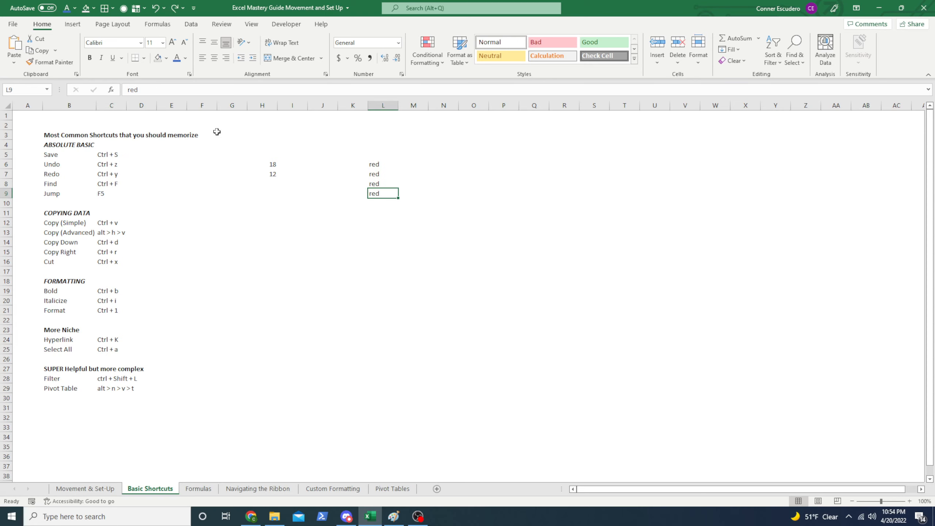
key(ctrl+Up)
key(ctrl+shift+Down)
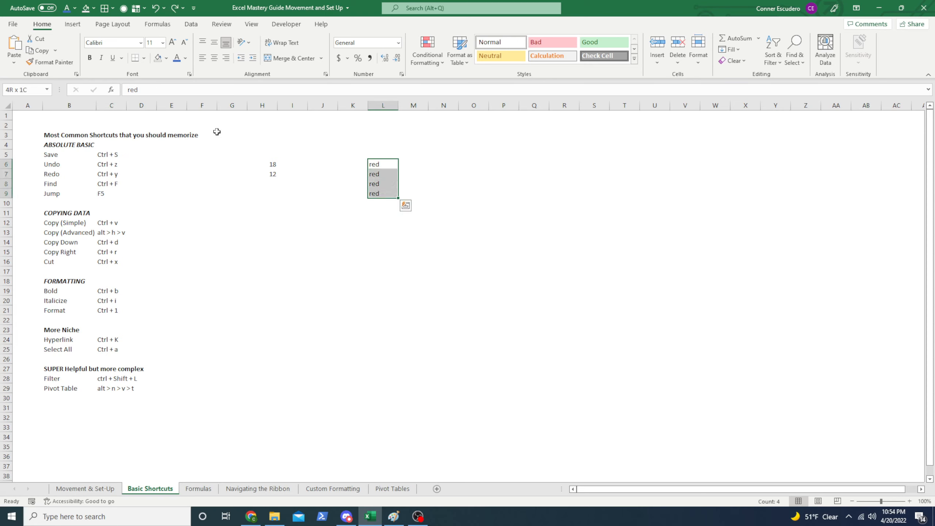
key(ctrl+shift+Up)
key(ctrl+Left)
key(Right)
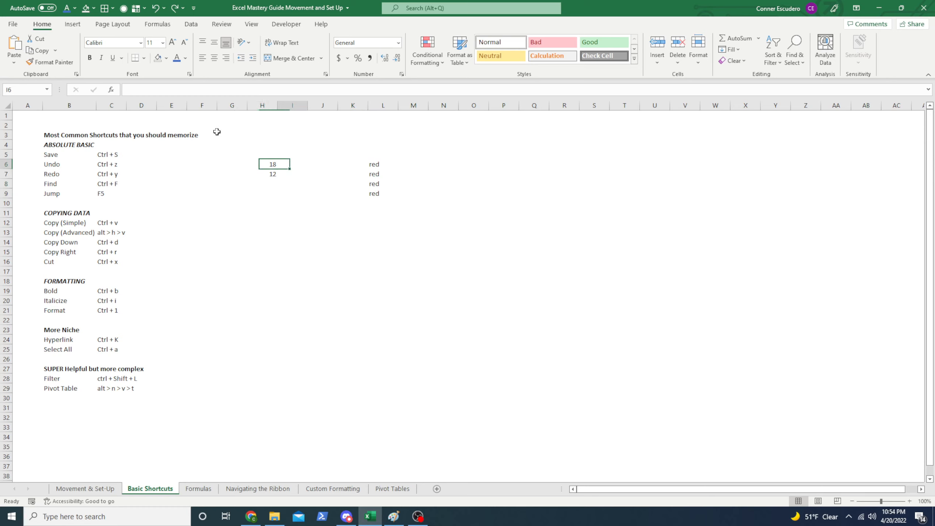
Delete the "red" entries in cells L6:L9 and return to the shortcut list at cell C6.
key(ctrl+Right)
key(ctrl+shift+Down)
key(Delete)
key(ctrl+Left)
key(ctrl+Left)
key(ctrl+Left)
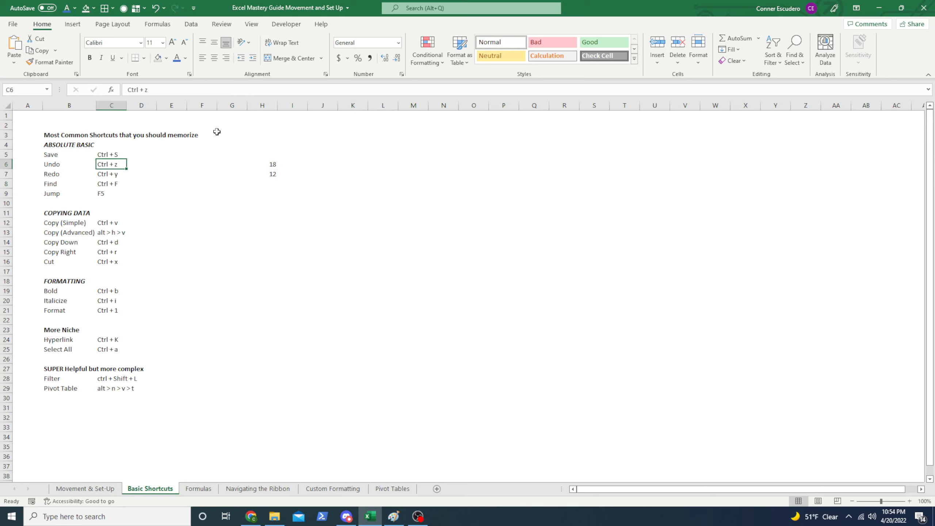
key(Down)
key(Down)
key(Down)
key(Right)
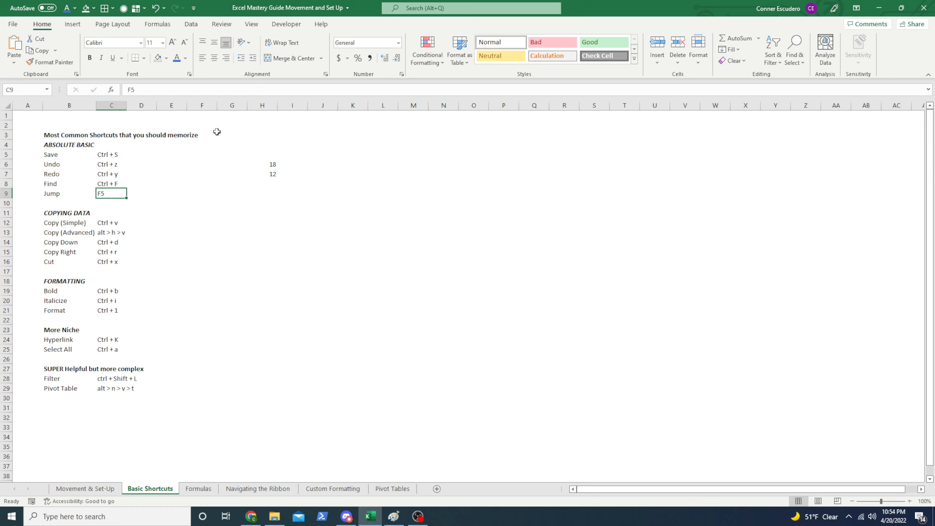
key(ctrl+Up)
key(F5)
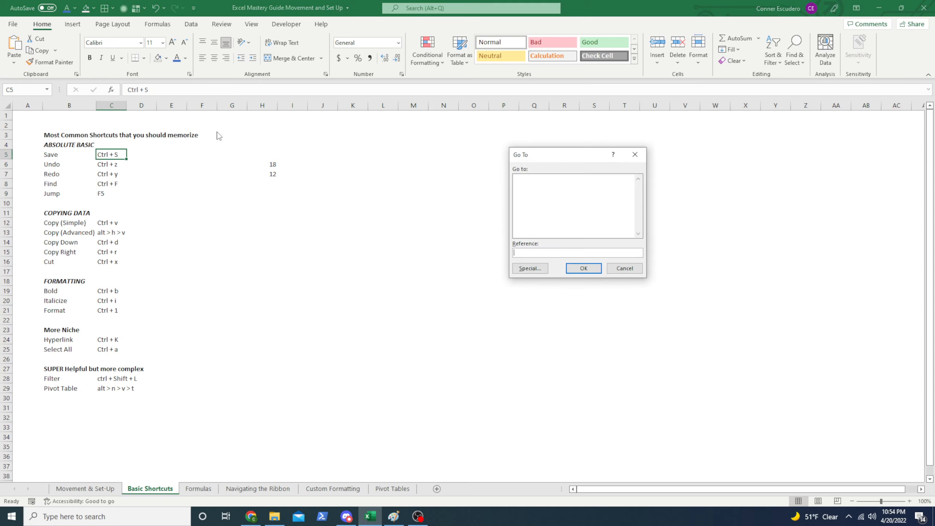
key(Escape)
Enter "360 months" in cell H10.
key(Right)
key(Right)
key(Right)
key(Right)
key(Right)
key(Right)
key(Right)
key(Right)
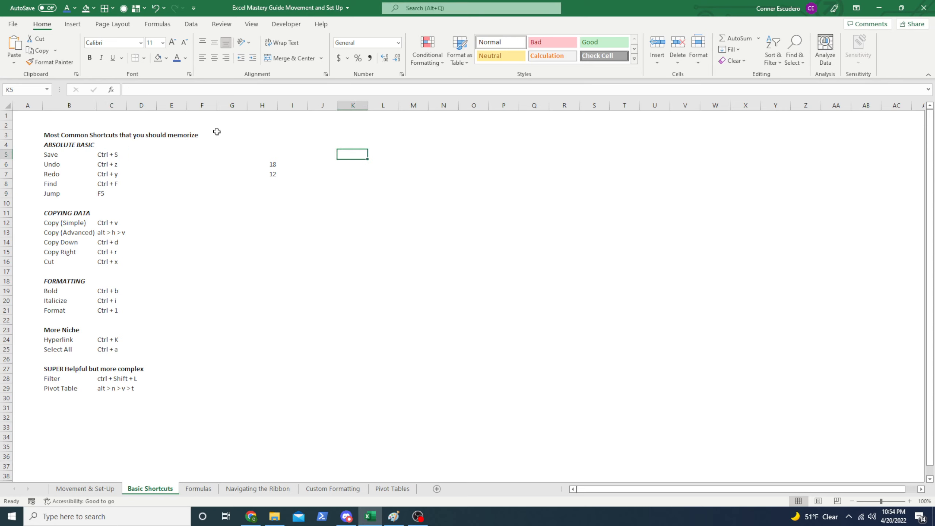
key(Left)
key(Down)
key(Left)
key(Left)
key(Down)
key(Down)
key(Down)
key(Down)
key(Down)
key(Down)
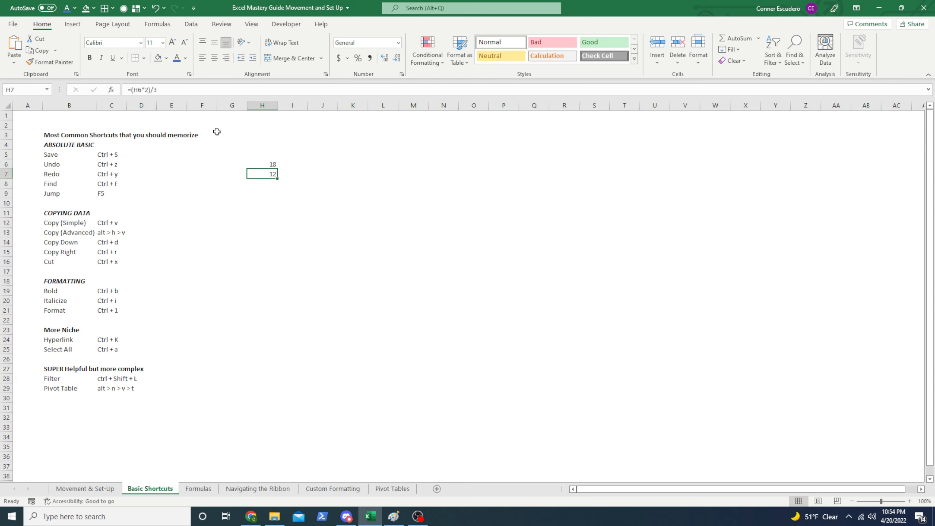
key(Up)
key(Up)
key(shift+Right)
key(shift+Right)
key(shift+Right)
key(shift+Right)
key(shift+Right)
key(shift+Right)
key(shift+Right)
key(shift+Right)
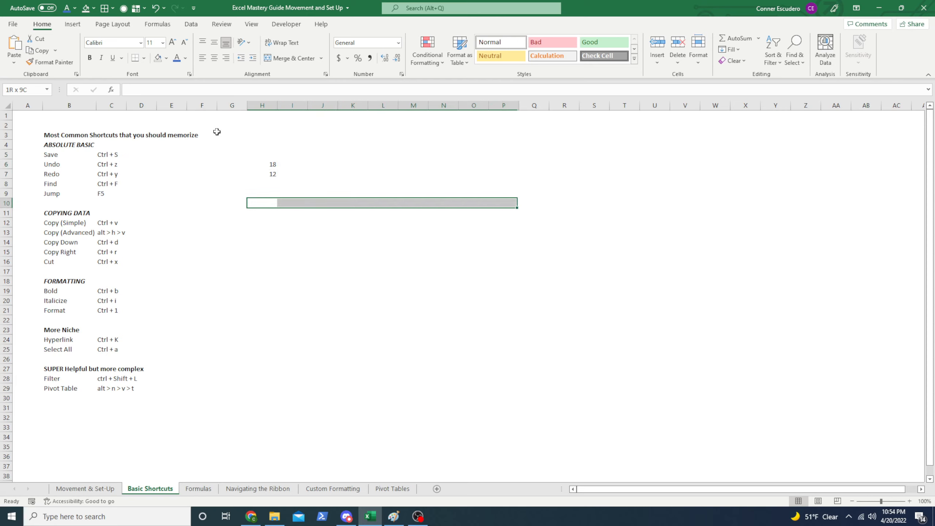
key(Left)
key(Right)
text(360 months)
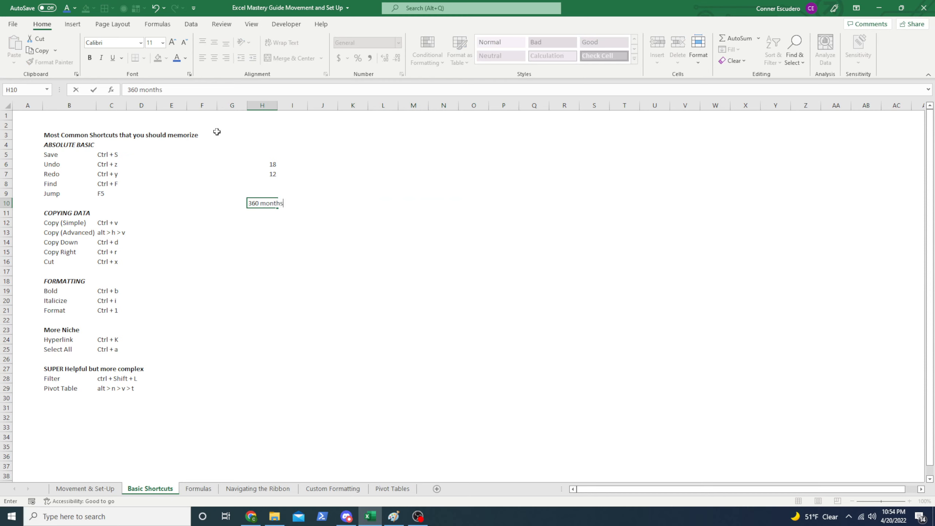
key(Return)
key(Up)
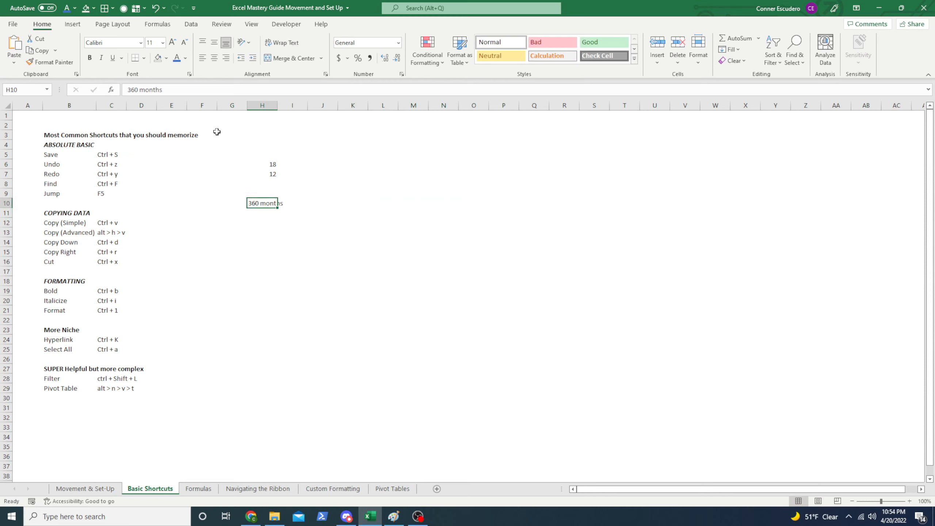
Enter "amortization mortgage" in cell H11, directly below the months entry.
key(Down)
key(Up)
key(Down)
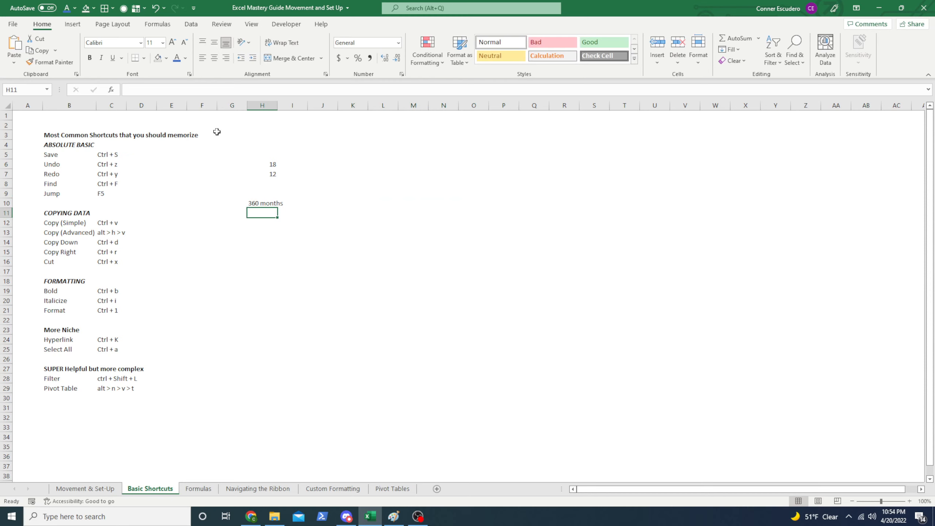
text(amou)
key(BackSpace)
text(r)
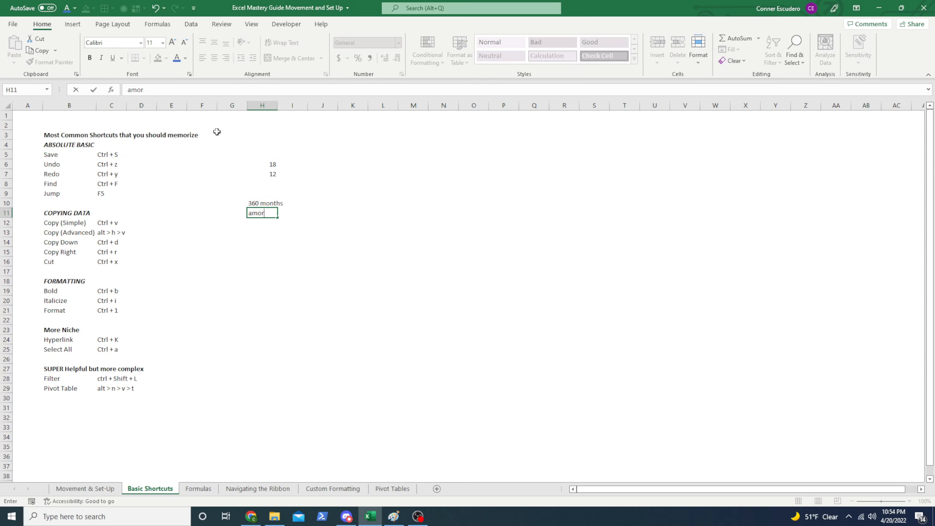
text(tization mortgage)
key(Return)
key(Down)
key(Up)
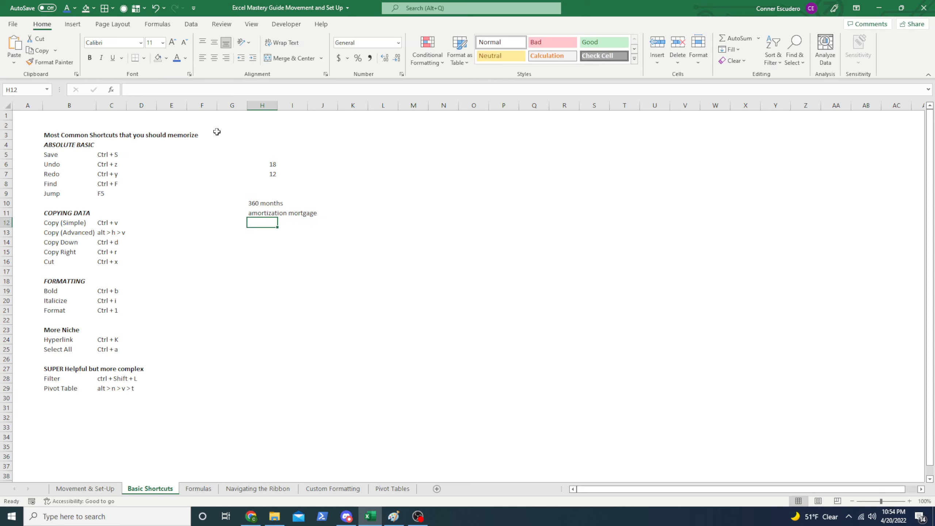
Extend a selection cell by cell along row 12 from H12 across the empty columns.
key(ctrl+shift+Right)
key(Left)
key(Left)
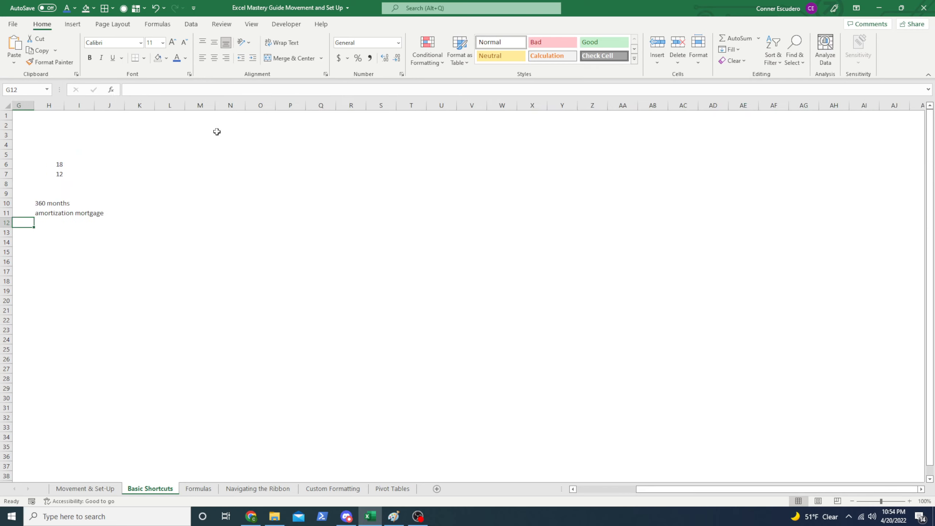
key(Right)
key(Right)
key(shift+Right)
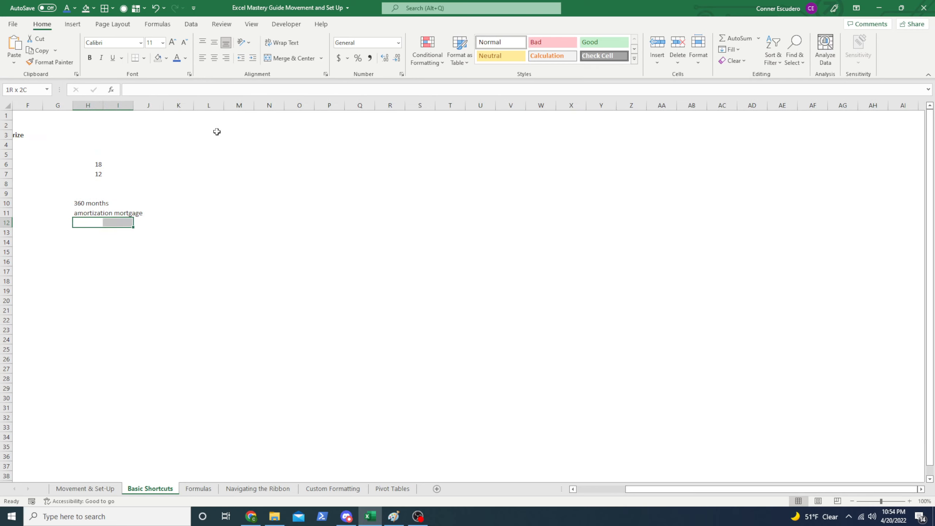
key(shift+Right)
key(shift+Right)
key(shift+Right)
key(shift+Right)
key(shift+Right)
key(shift+Right)
key(shift+Right)
key(shift+Right)
key(shift+Right)
key(shift+Right)
key(shift+Right)
key(shift+Right)
key(shift+Right)
key(shift+Right)
key(shift+Right)
key(shift+Right)
key(shift+Right)
key(shift+Right)
key(shift+Right)
key(shift+Right)
key(shift+Right)
key(shift+Right)
key(shift+Right)
key(shift+Right)
key(shift+Right)
key(shift+Right)
key(shift+Right)
key(shift+Right)
key(shift+Right)
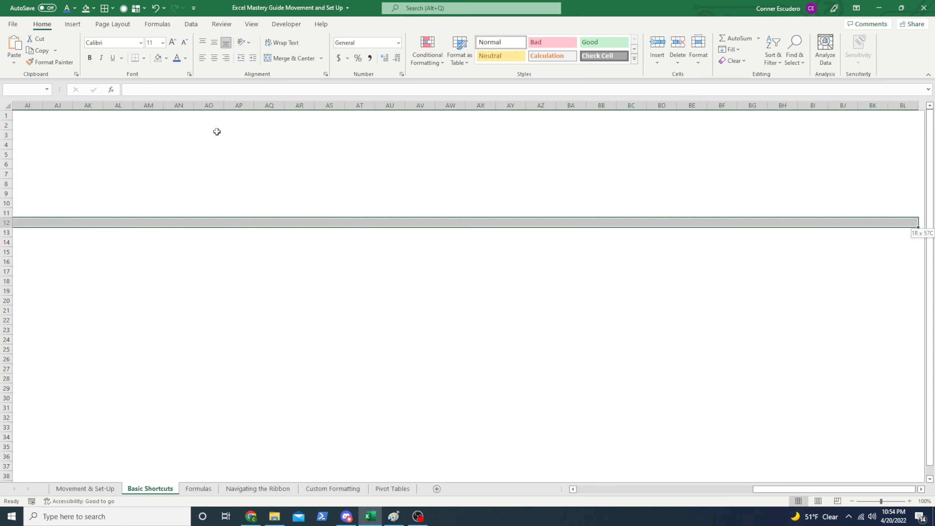
key(shift+Right)
key(shift+Right)
key(shift+Right)
key(shift+Right)
key(shift+Right)
key(shift+Right)
key(shift+Right)
key(shift+Right)
key(shift+Right)
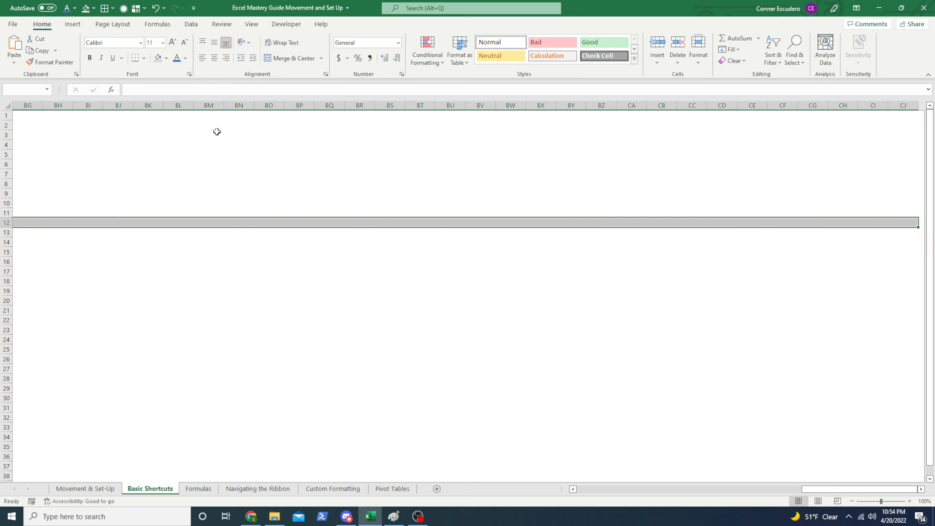
Return to cell A1 and jump to cell A360 with Go To.
key(ctrl+Left)
key(ctrl+Left)
key(ctrl+Right)
key(ctrl+Left)
key(ctrl+Left)
key(ctrl+Right)
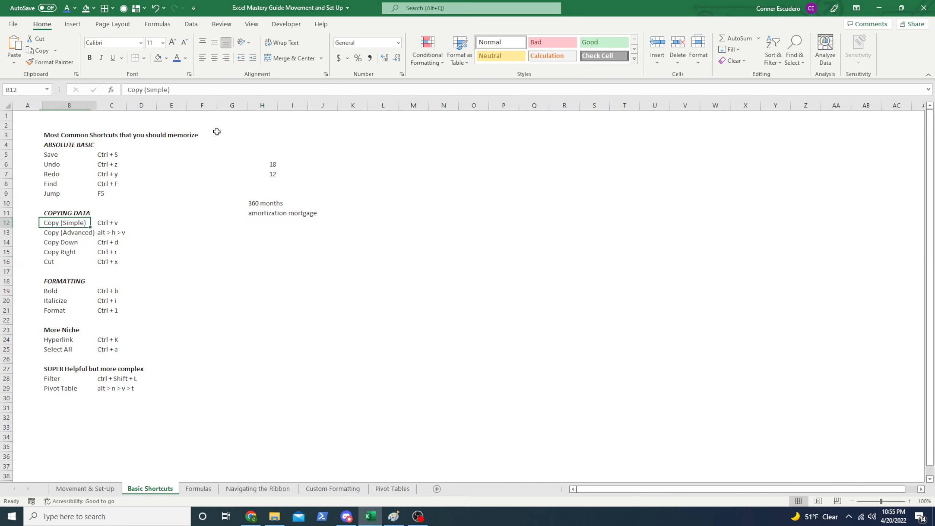
key(ctrl+Left)
key(ctrl+Up)
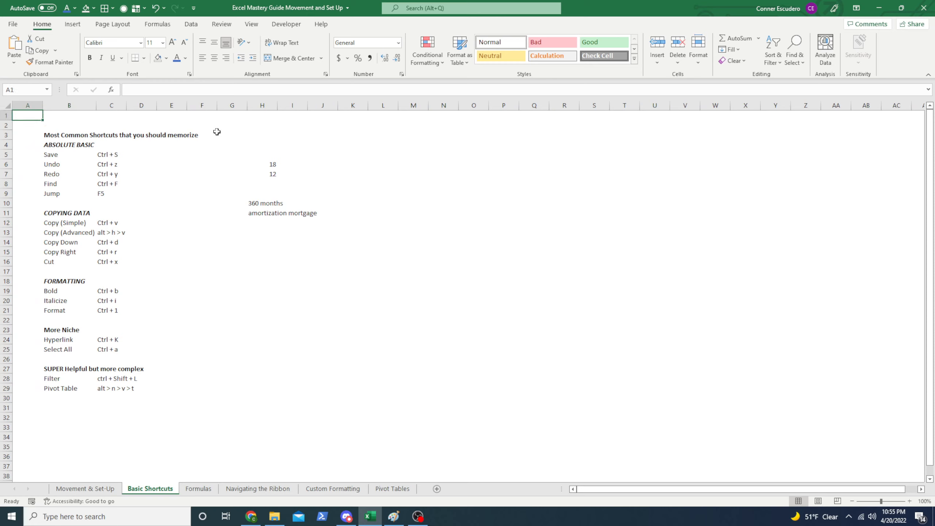
key(F5)
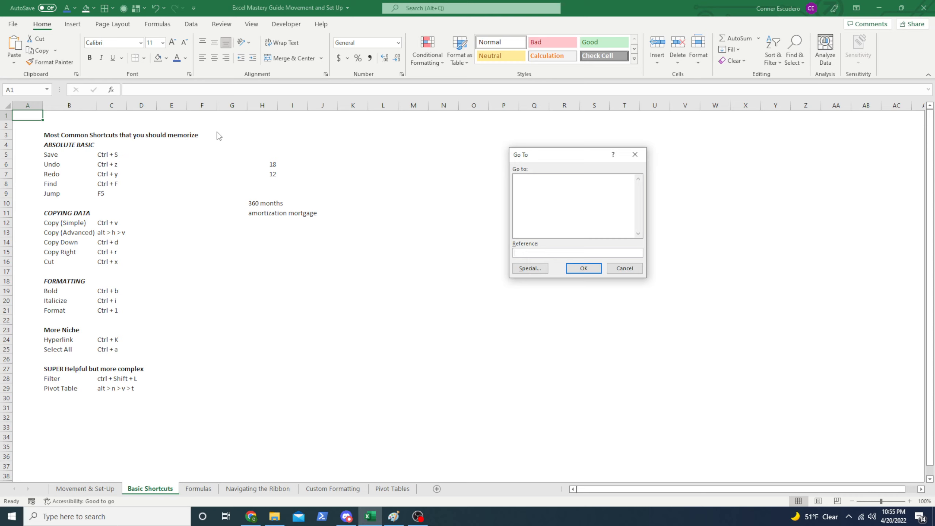
text(a360)
key(Return)
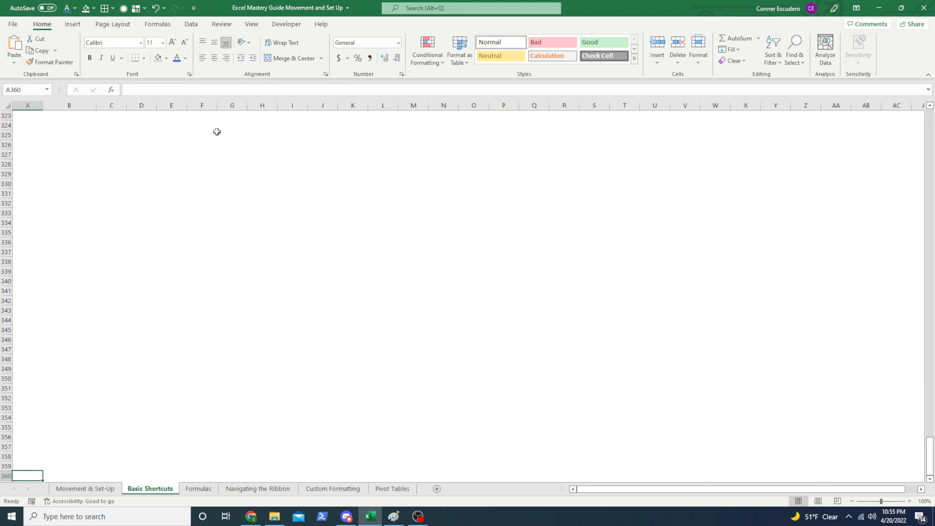
Enter 1 in cell A360 and copy it into every cell of column A up to A1.
text(1)
key(Return)
key(Up)
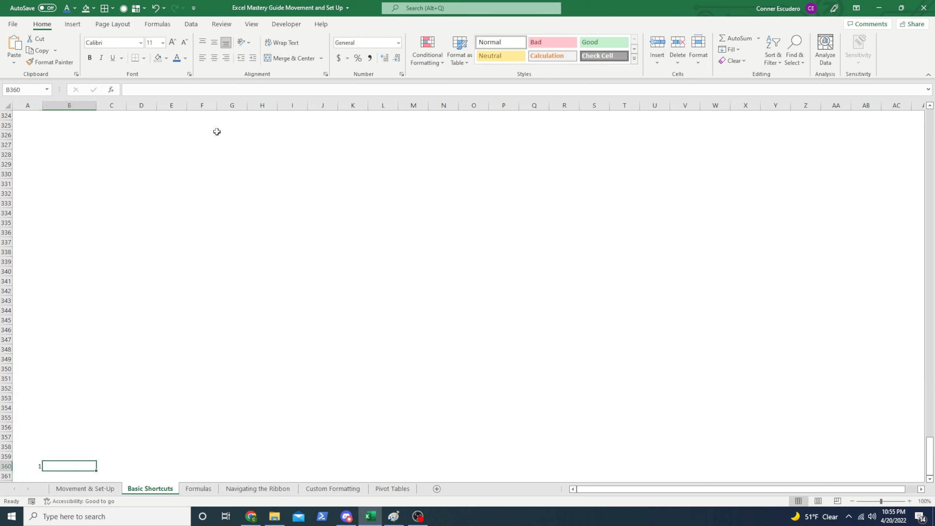
key(ctrl+c)
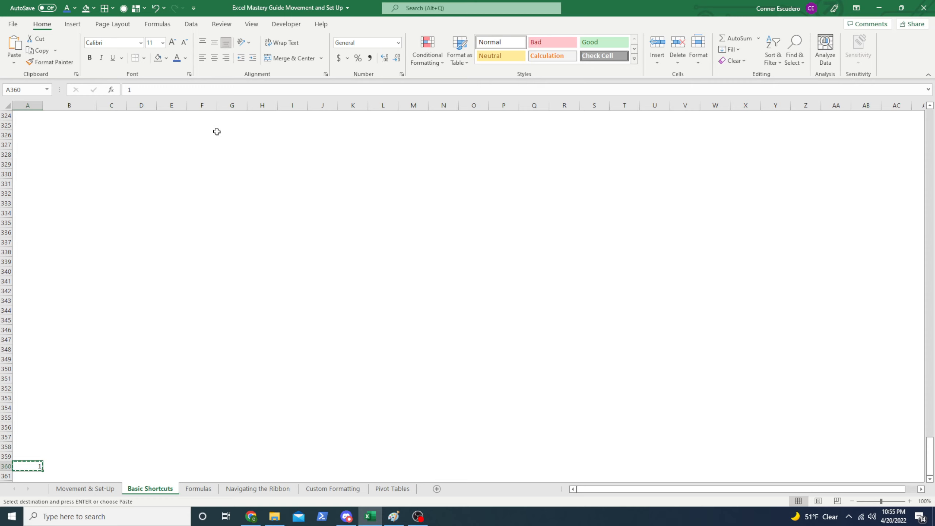
key(ctrl+shift+Up)
key(ctrl+shift+Up)
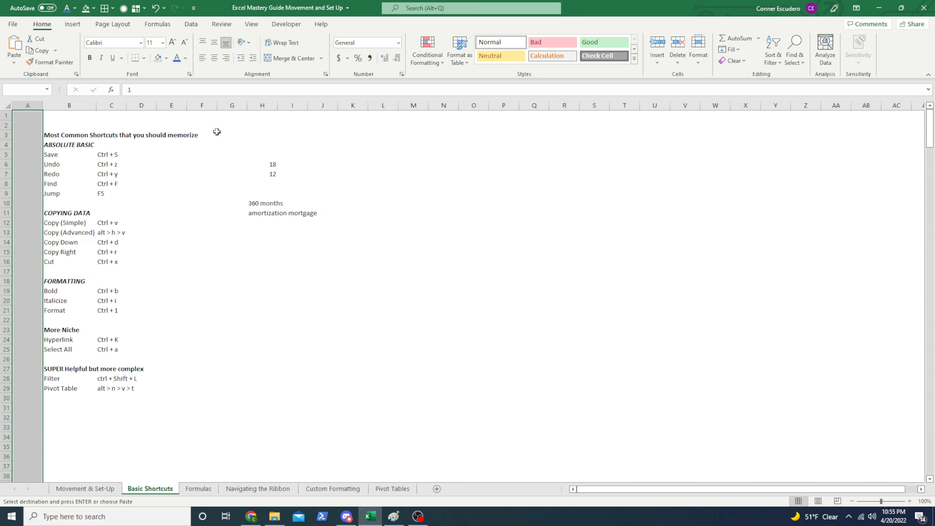
scroll(217, 132, down, 6)
key(ctrl+v)
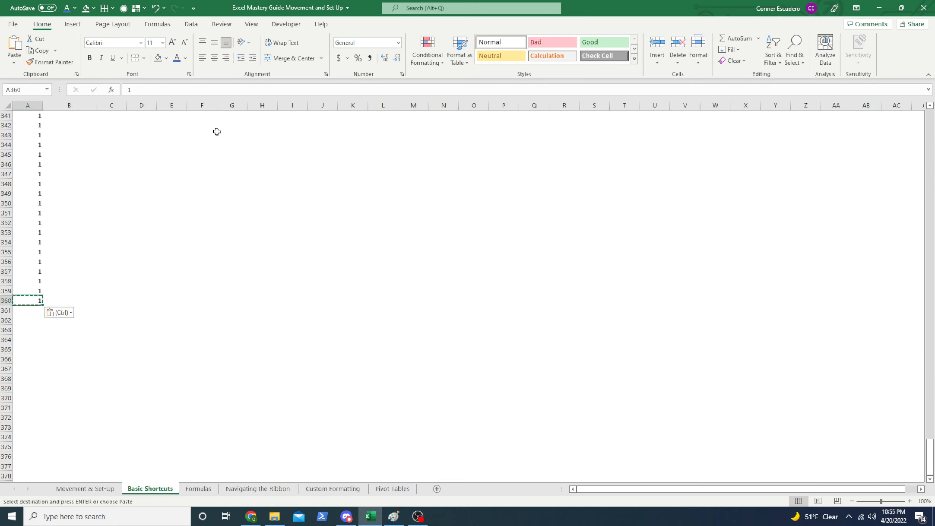
Move the values in A1:A360 to column L, starting at cell L1.
key(ctrl+Up)
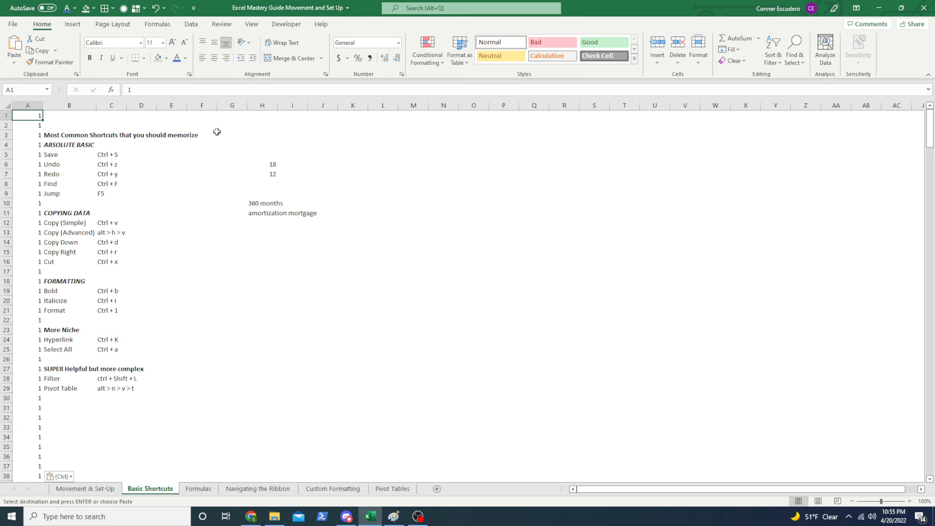
key(ctrl+shift+Down)
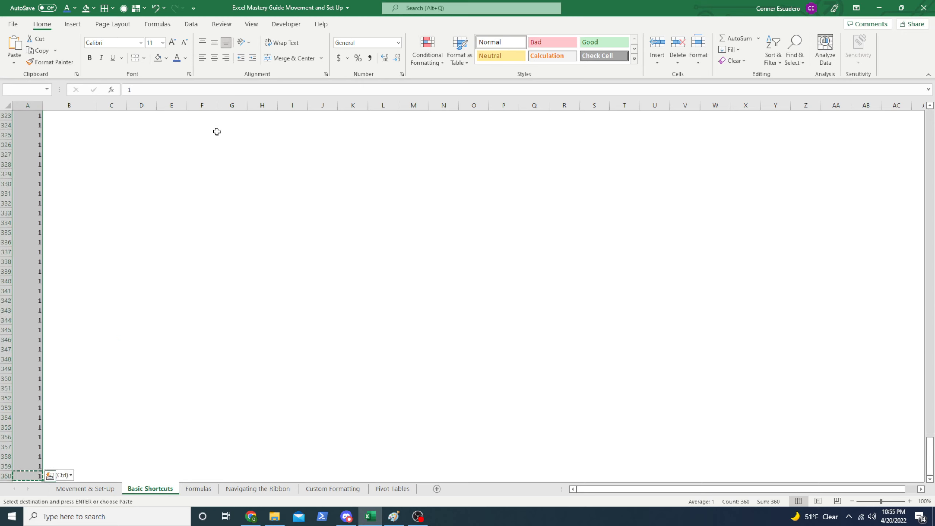
key(ctrl+c)
key(Right)
key(Right)
key(Right)
key(Right)
key(Right)
key(Right)
key(Right)
key(Right)
key(Right)
key(Right)
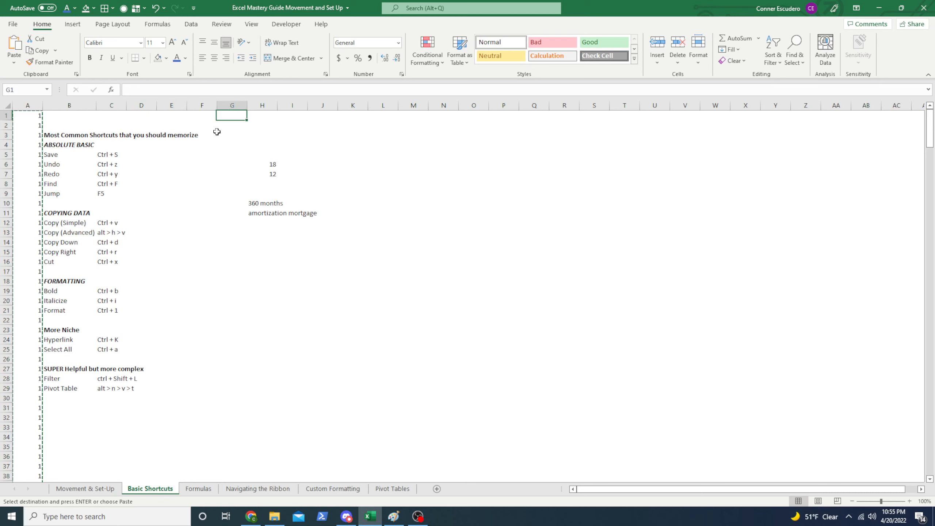
key(Right)
key(Return)
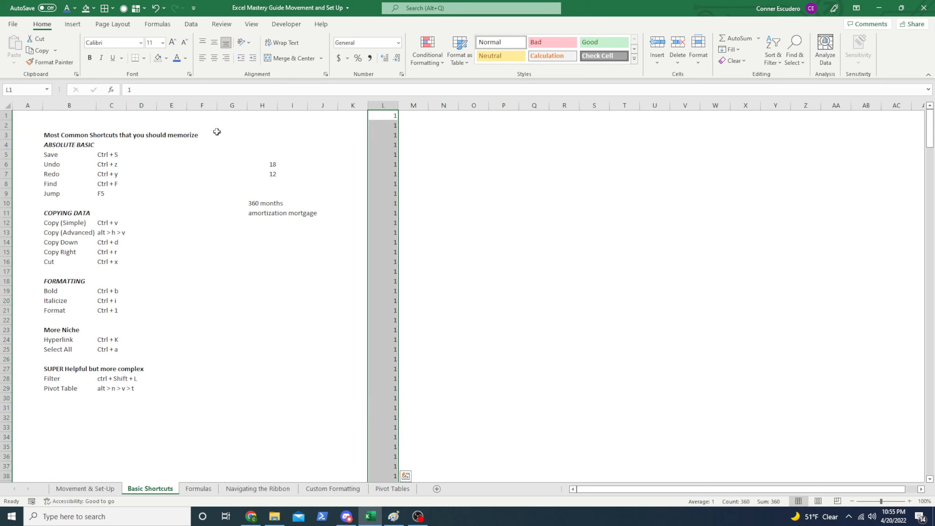
Copy L1:L360 and try to paste it across row 1 starting from cell L1.
key(ctrl+c)
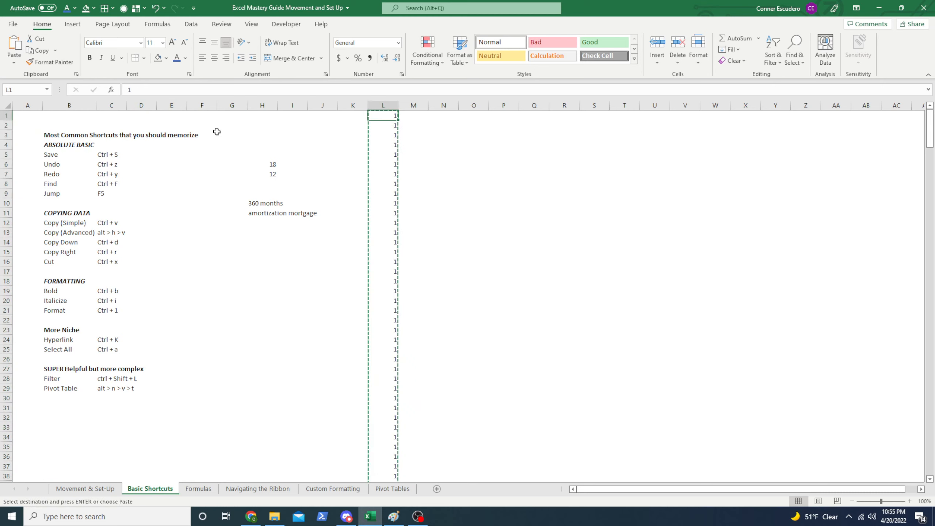
key(ctrl+shift+Right)
key(Return)
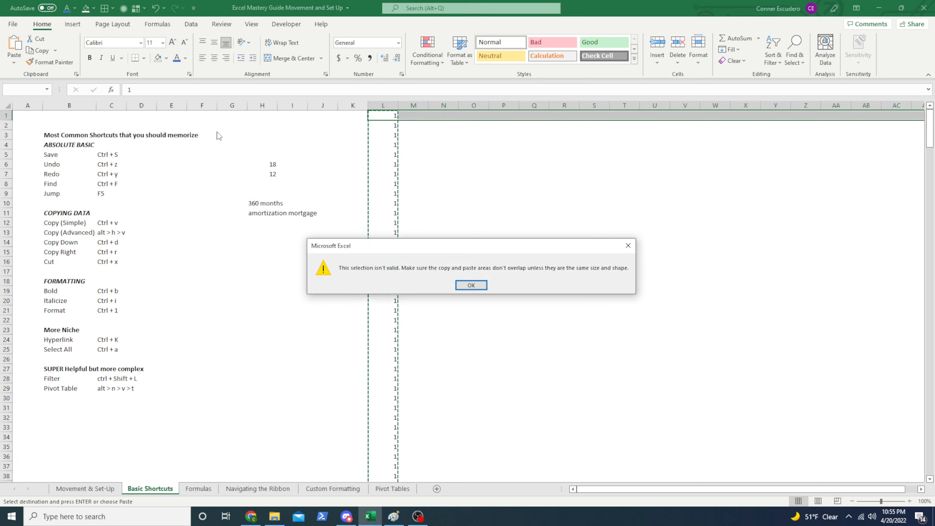
key(Return)
Paste the copied column L values transposed into row 1, starting at cell M1.
key(Right)
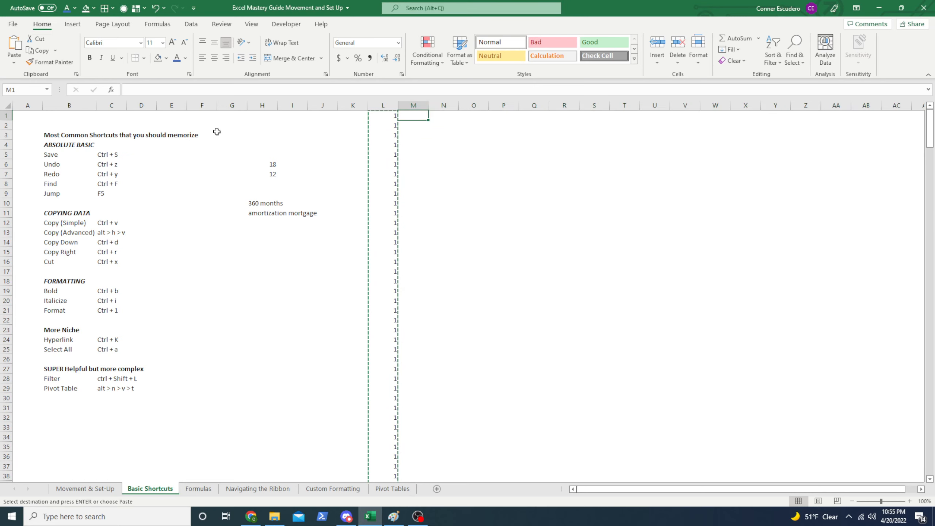
key(h)
key(v)
key(t)
Delete the original column of ones in L1:L360 and return to cell L1.
key(Left)
key(ctrl+shift+Down)
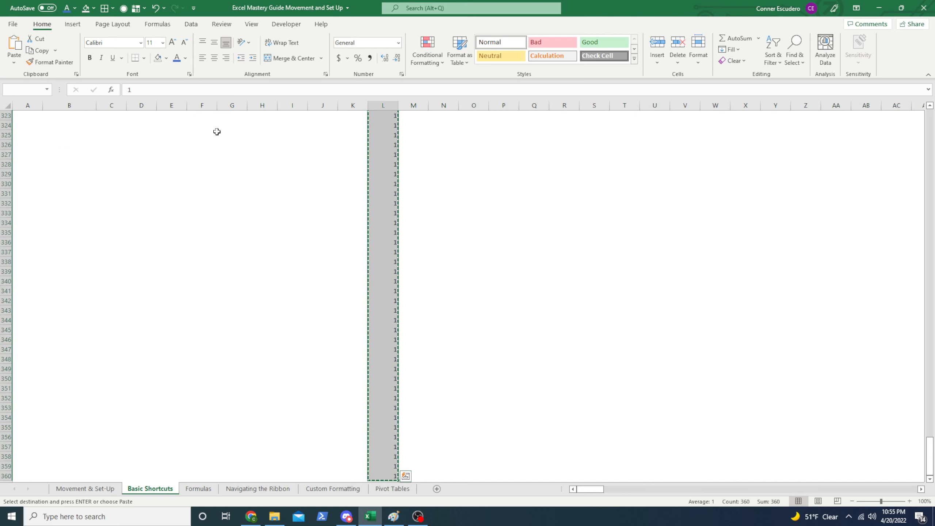
key(Delete)
key(ctrl+Up)
key(Right)
key(Left)
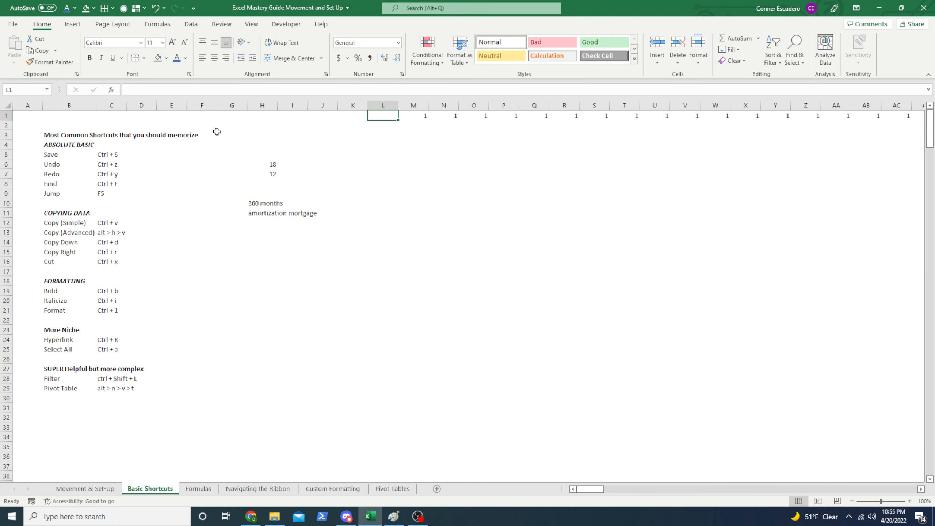
key(Left)
key(Left)
key(Down)
key(Down)
key(Down)
key(Down)
key(Left)
key(Left)
key(Left)
key(Left)
key(Left)
key(Left)
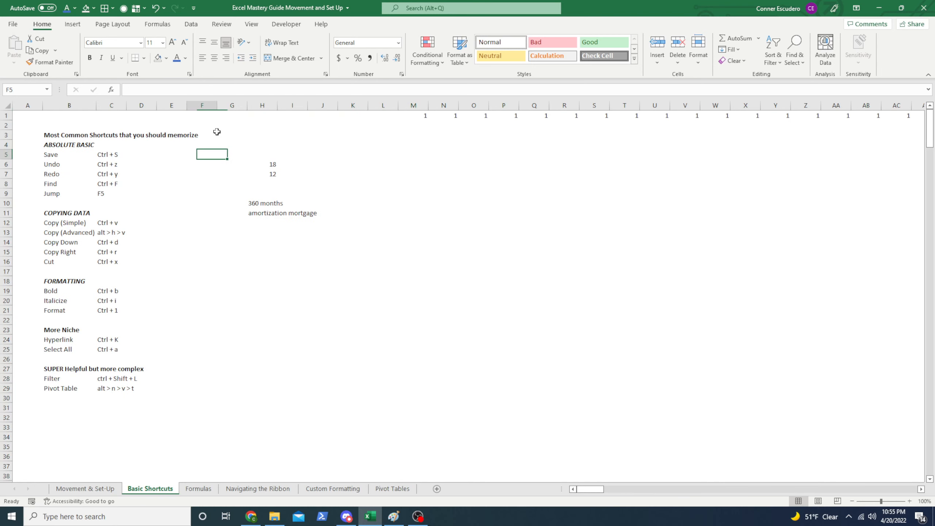
Review the Jump shortcut entry in row 9 of the Absolute Basic list.
key(Down)
key(Down)
key(Left)
key(Left)
key(Down)
key(Down)
key(Right)
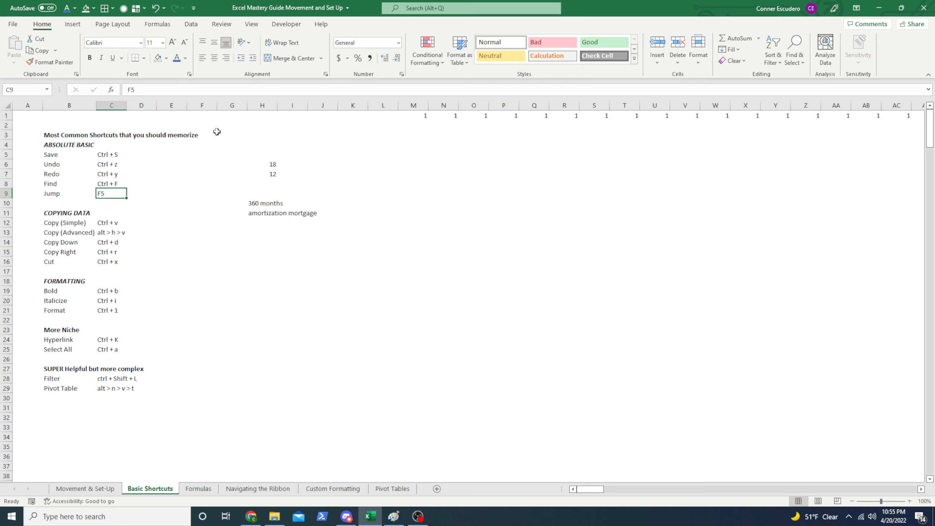
key(Left)
key(Right)
key(Left)
key(Right)
key(Left)
key(Left)
key(Up)
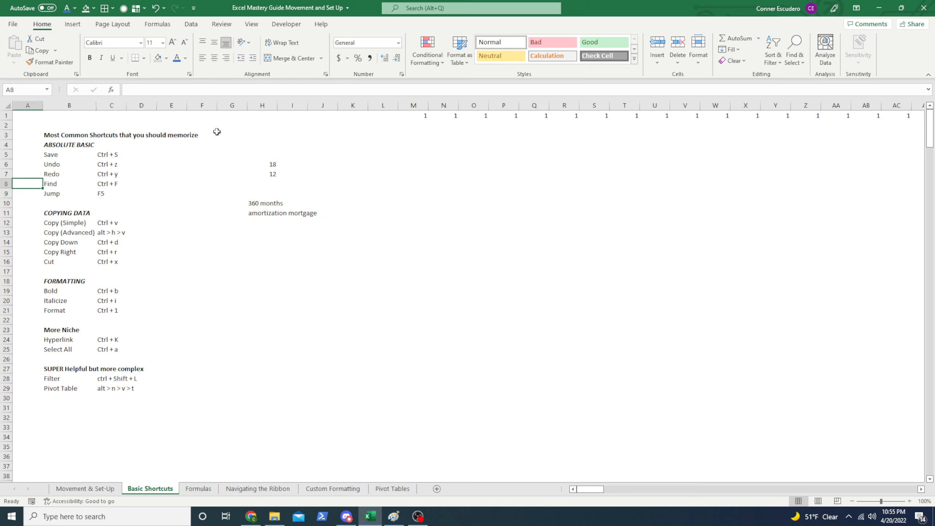
key(Down)
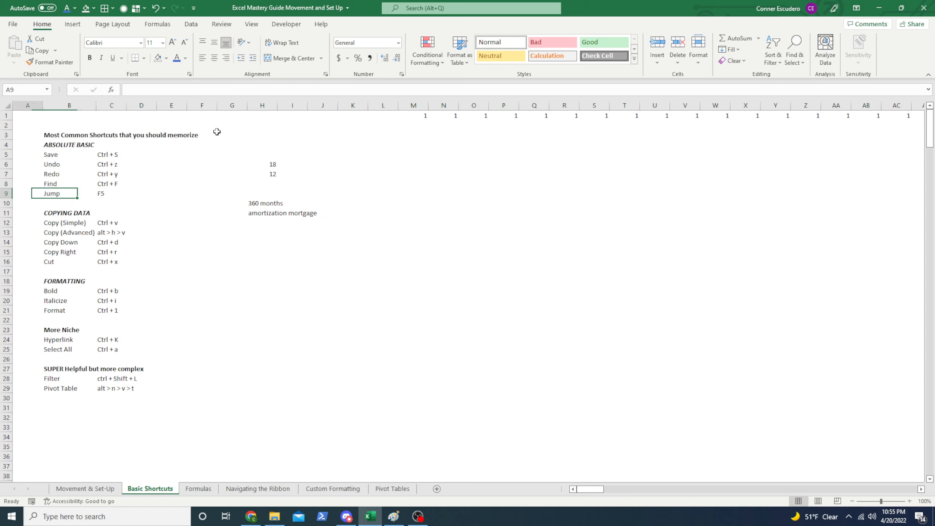
Select the whole run of ones in row 1, from M1 to the last filled cell.
key(ctrl+Up)
key(Right)
key(Right)
key(Right)
key(Right)
key(Right)
key(Right)
key(Right)
key(Right)
key(Right)
key(Right)
key(Right)
key(Right)
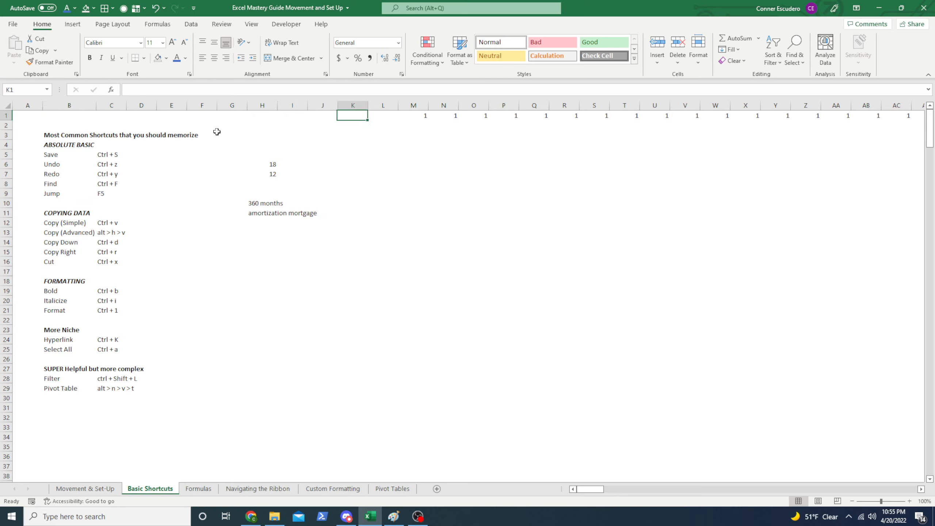
key(ctrl+shift+Right)
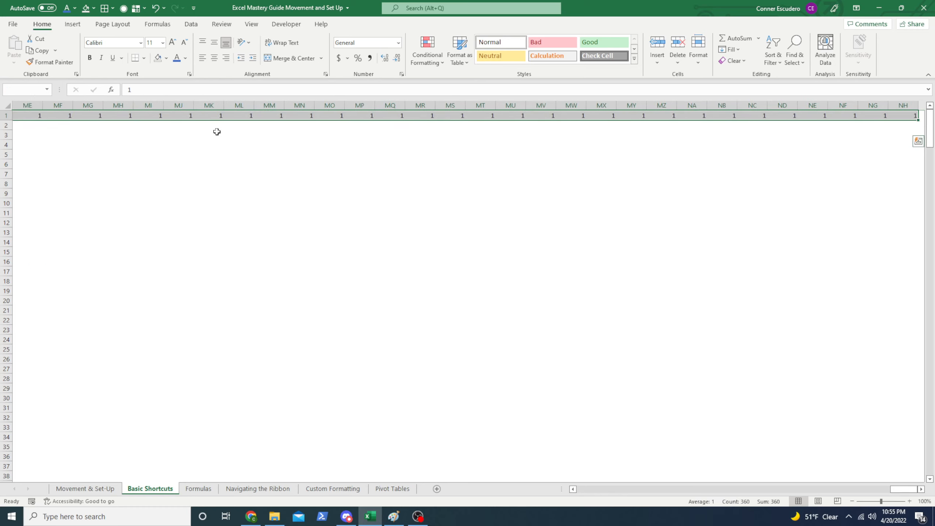
Enter 1 in M2 and the formula =+M2+1 in N2.
key(Left)
key(Left)
key(Right)
key(Right)
key(Down)
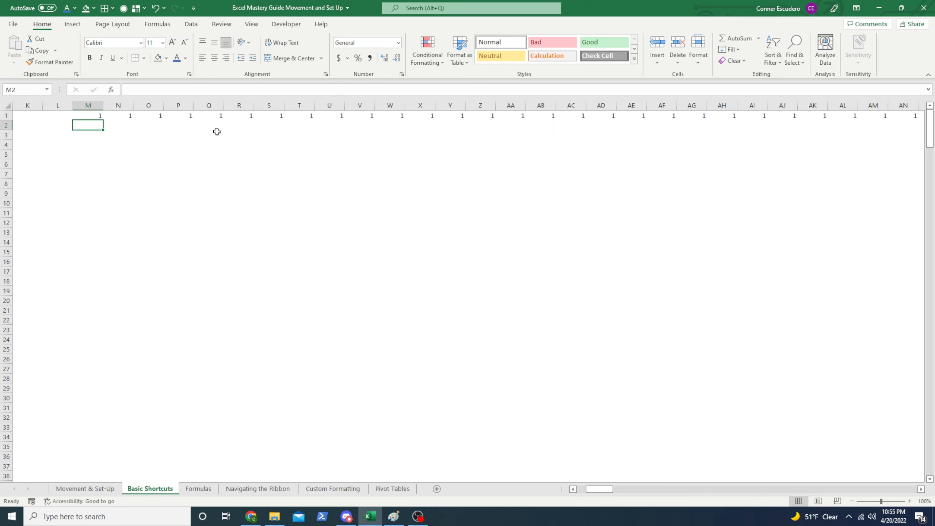
text(1)
key(Tab)
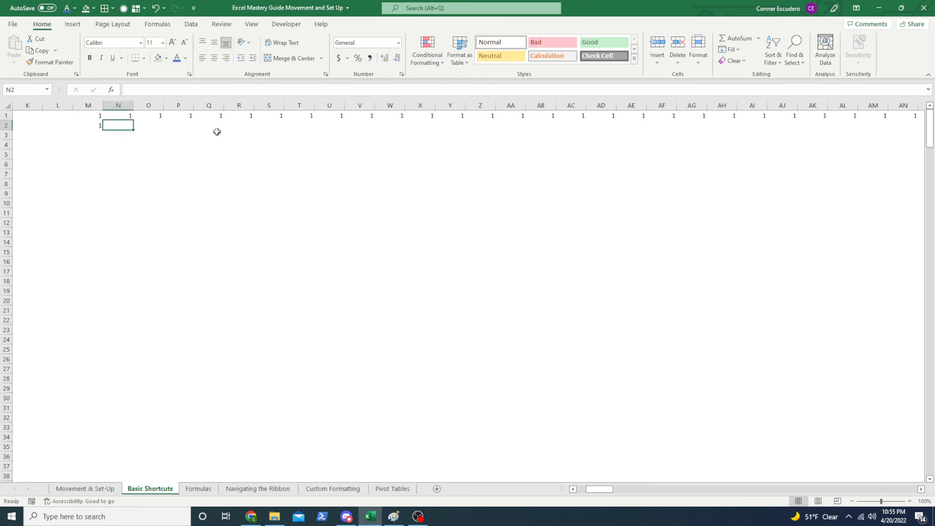
text(=+)
key(Left)
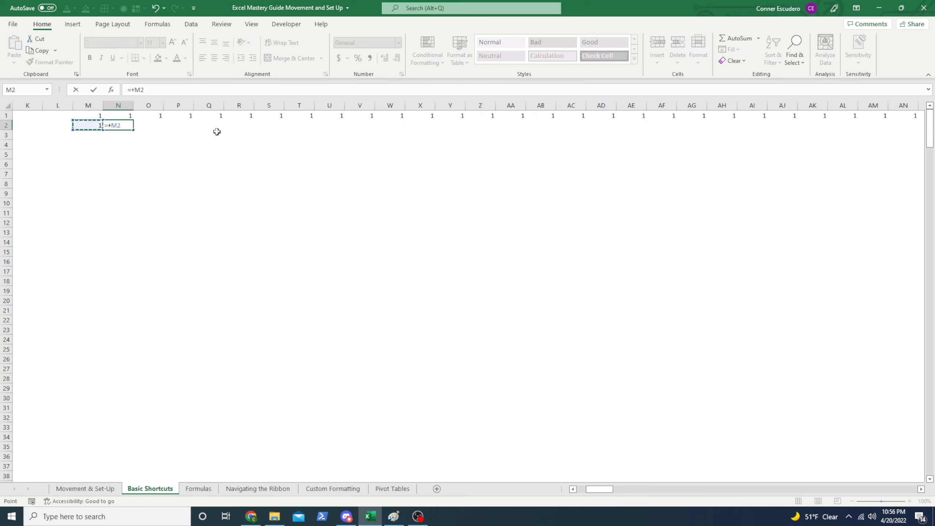
key(Return)
Fill the N2 formula to the right along row 2 as far as NH2, matching the row of ones above.
key(Up)
key(Up)
key(Right)
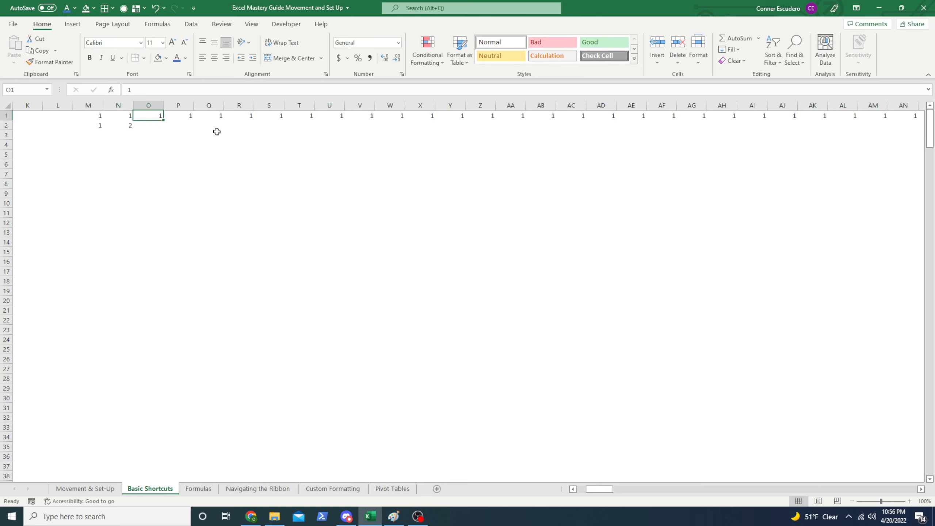
key(ctrl+Right)
key(Down)
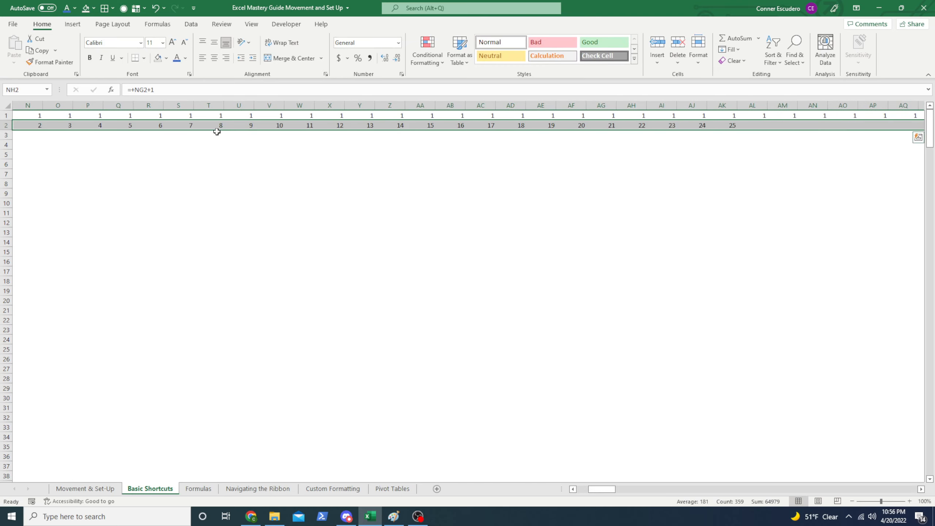
Inspect the ends of the numbered series in row 2.
key(ctrl+Right)
key(Left)
key(ctrl+Left)
key(Left)
key(Right)
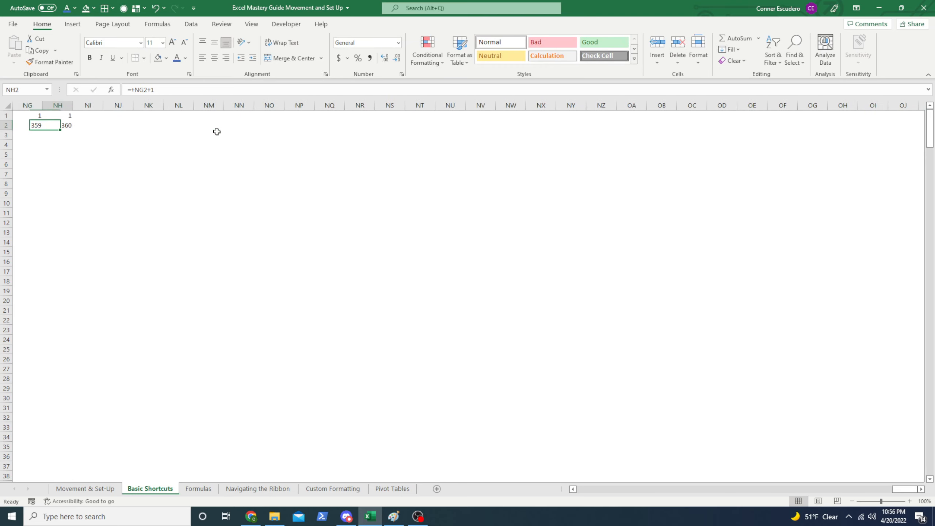
key(ctrl+shift+Left)
key(ctrl+Right)
key(Left)
key(ctrl+Left)
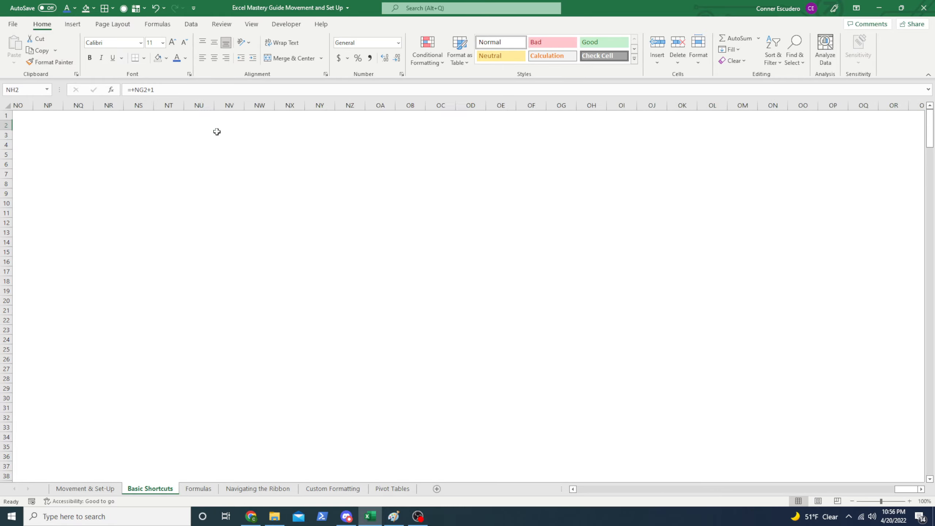
Clear the sample data in rows 1 and 2 from column M through NH and return to cell A2.
key(ctrl+shift+Left)
key(shift+Up)
key(Delete)
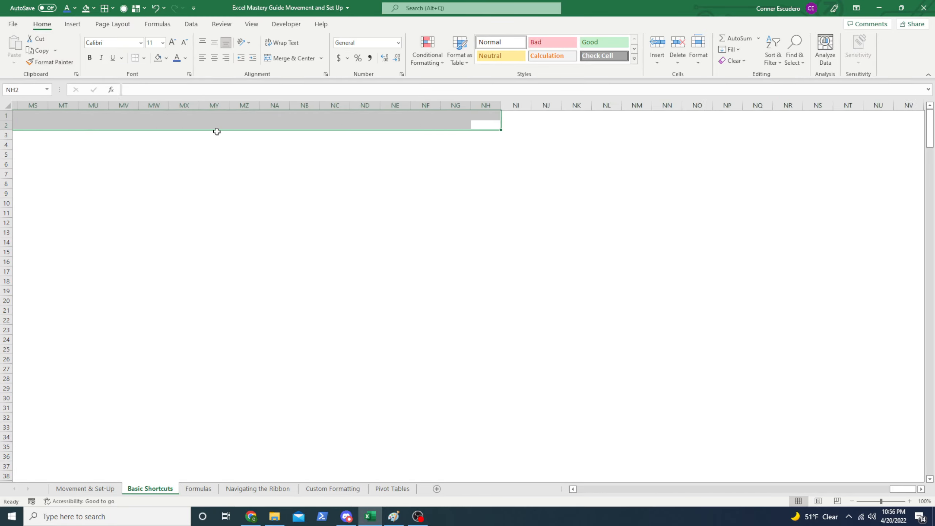
key(ctrl+Left)
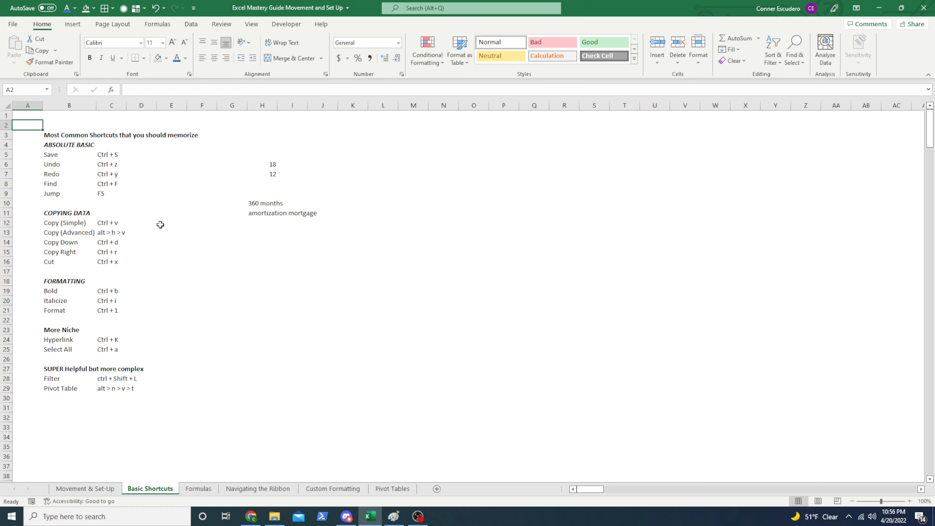
Review the Copying Data shortcuts listed in B11:C16.
drag(81, 219, 110, 260)
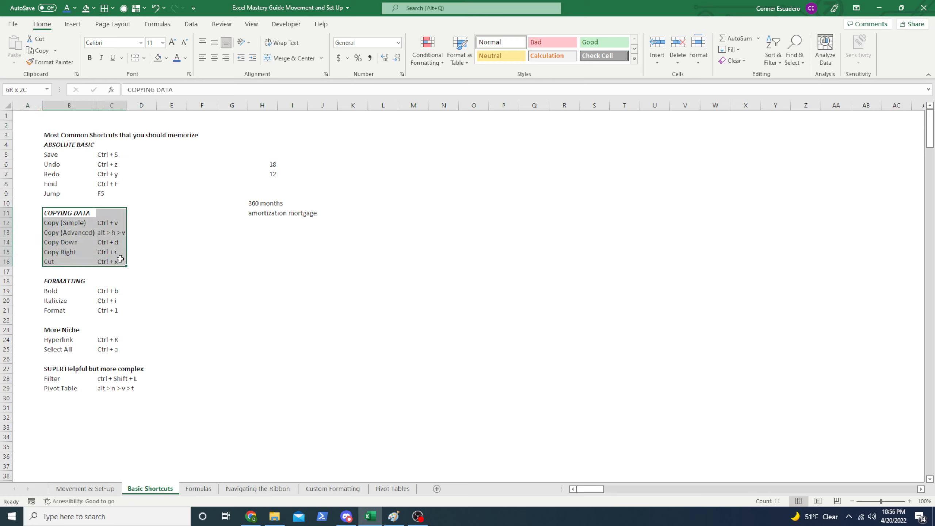
drag(68, 196, 111, 201)
click(183, 220)
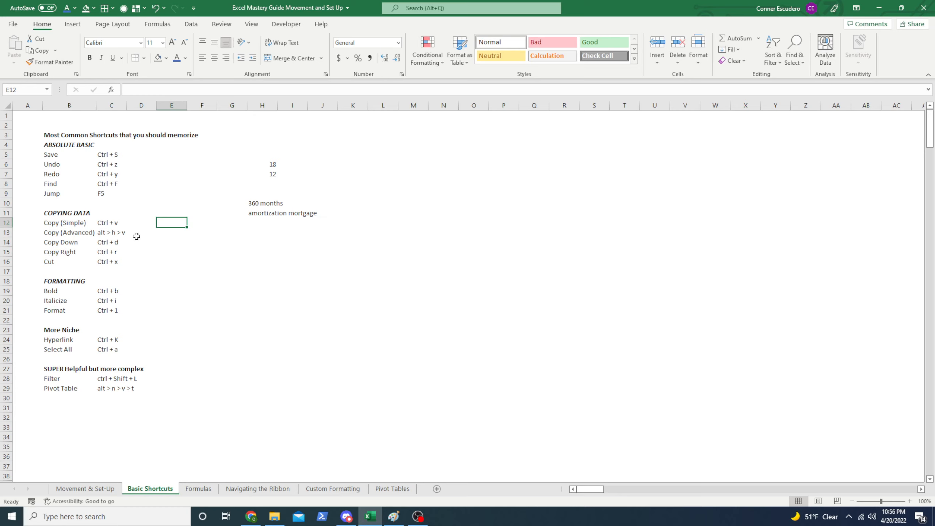
key(Left)
key(Left)
key(Left)
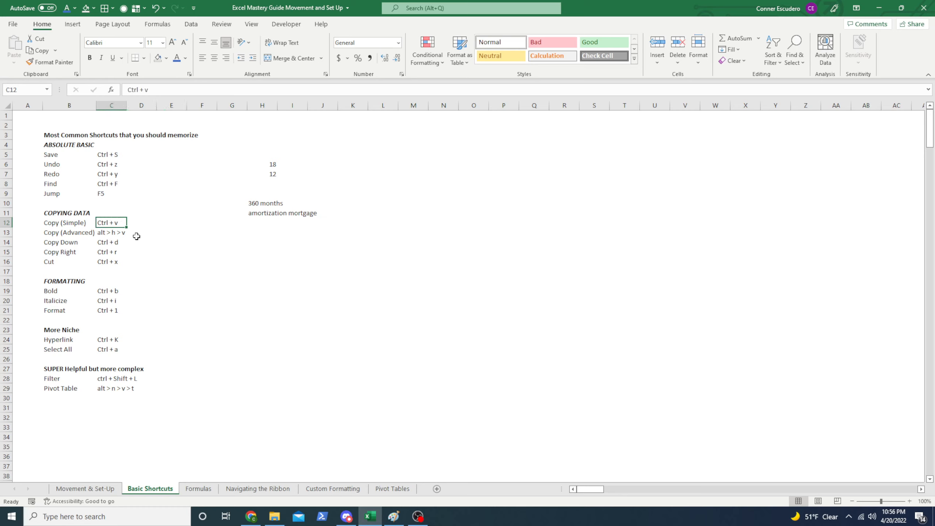
key(ctrl+v)
key(Right)
key(ctrl+Down)
key(ctrl+shift+Up)
key(ctrl+shift+Left)
key(Down)
key(Up)
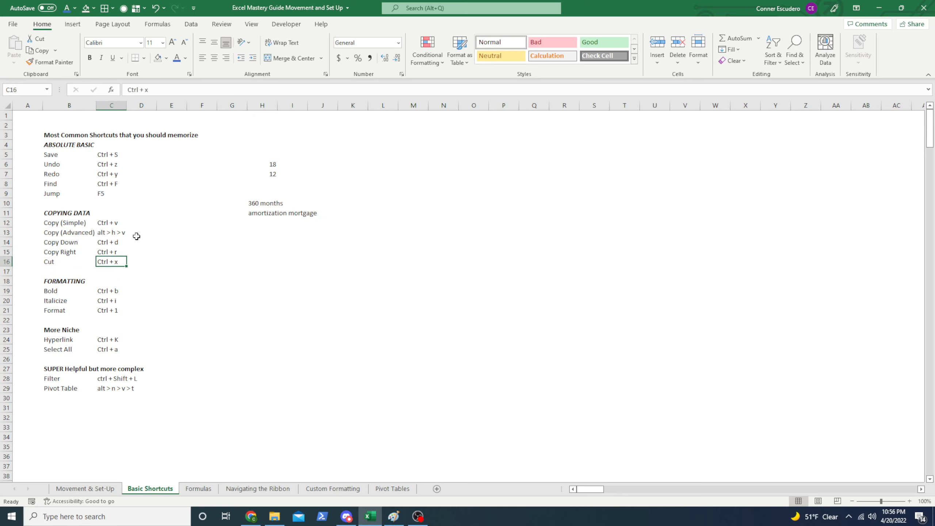
Enter the formula =RANDBETWEEN(10,100) in cell L12.
drag(413, 115, 413, 399)
click(401, 233)
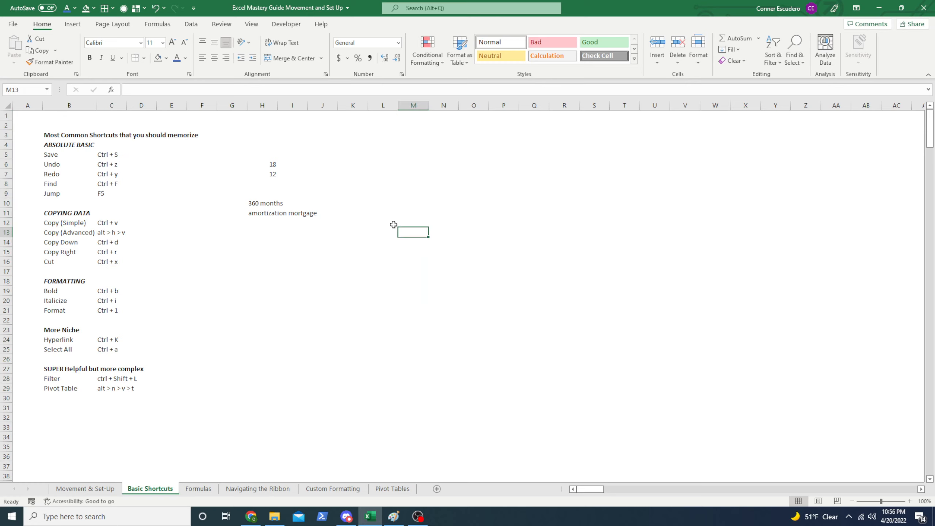
click(393, 225)
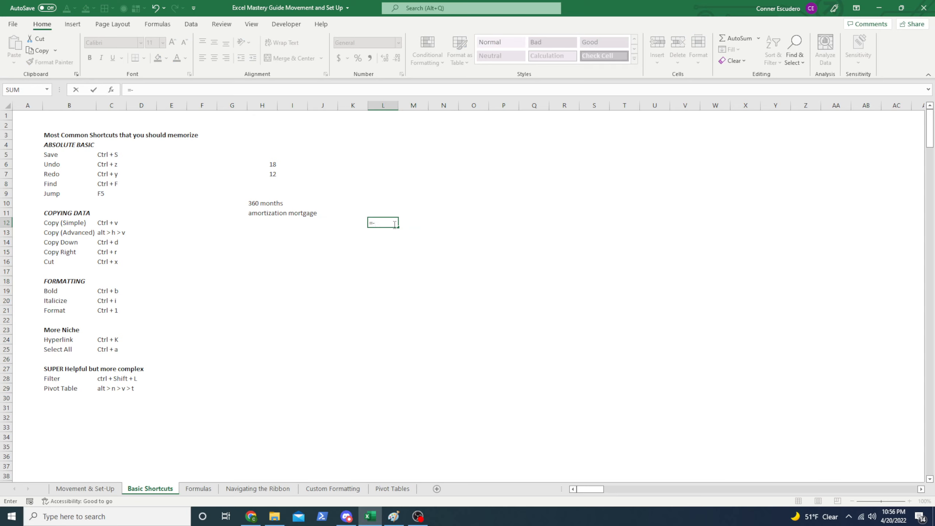
text(rm)
text(randb)
text(e)
key(Tab)
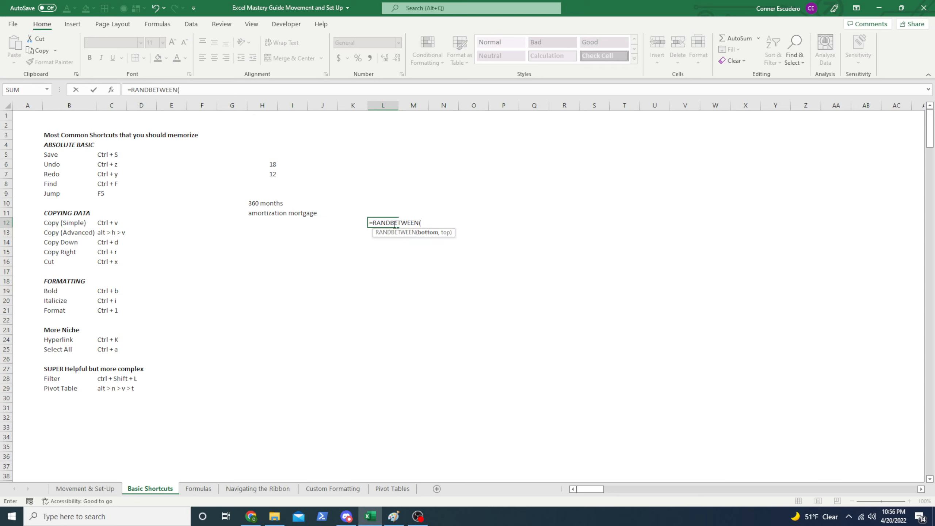
text(10,100)
key(ctrl+Return)
Fill the L12 formula to the right through S12.
key(shift+Right)
key(shift+Right)
key(shift+Right)
key(shift+Right)
key(shift+Right)
key(shift+Right)
key(shift+Right)
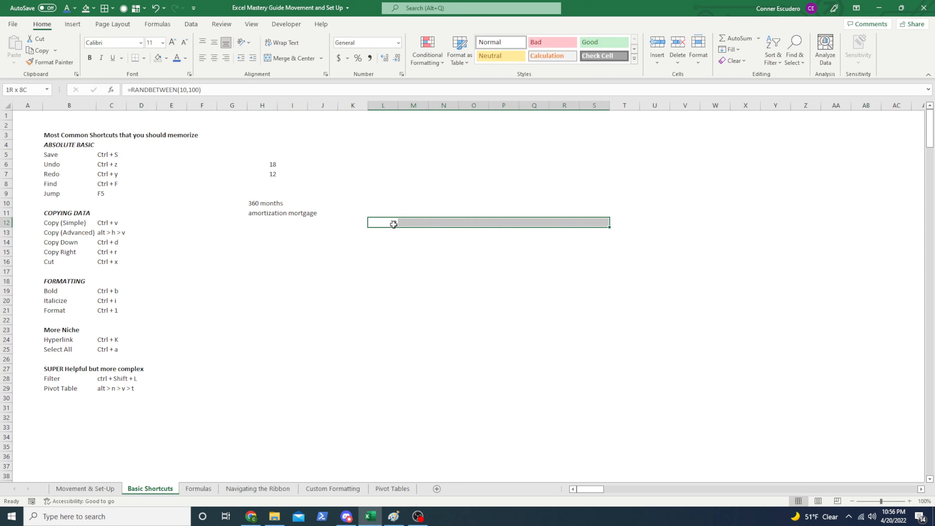
key(ctrl+r)
Fill the formulas in L12:S12 down through row 27.
key(shift+Down)
key(shift+Down)
key(shift+Down)
key(shift+Down)
key(shift+Down)
key(shift+Down)
key(shift+Down)
key(shift+Down)
key(shift+Down)
key(shift+Down)
key(shift+Down)
key(shift+Down)
key(shift+Down)
key(shift+Down)
key(shift+Down)
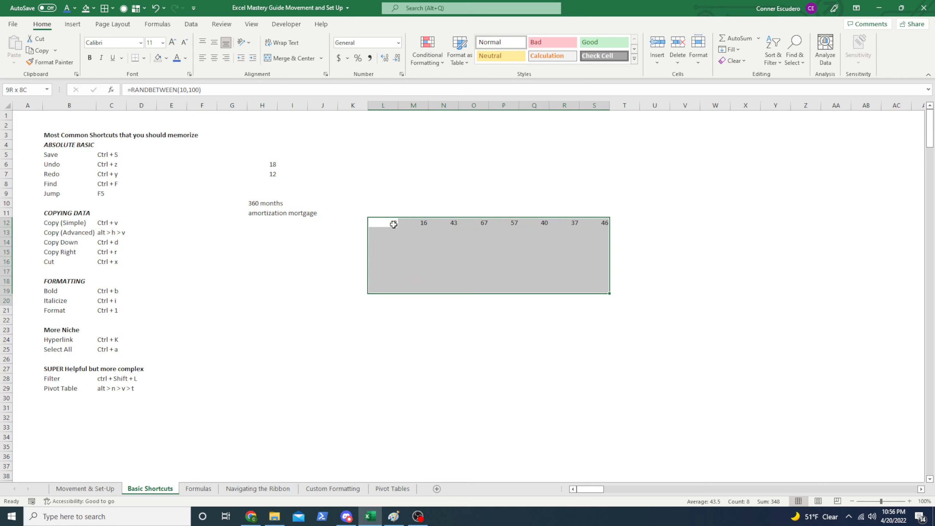
key(ctrl+d)
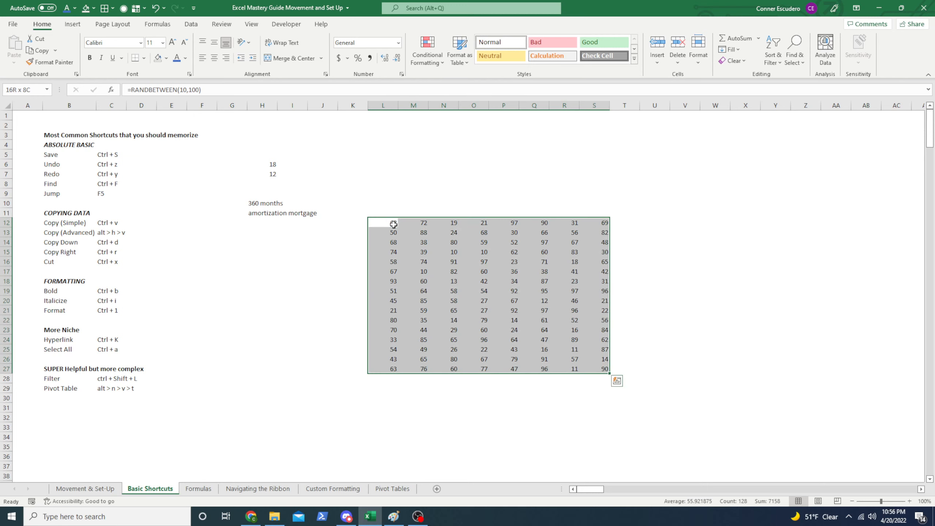
Convert the random-number formulas in L12:S27 to static values by pasting them over themselves as values.
key(ctrl+c)
key(alt)
key(h)
key(v)
key(v)
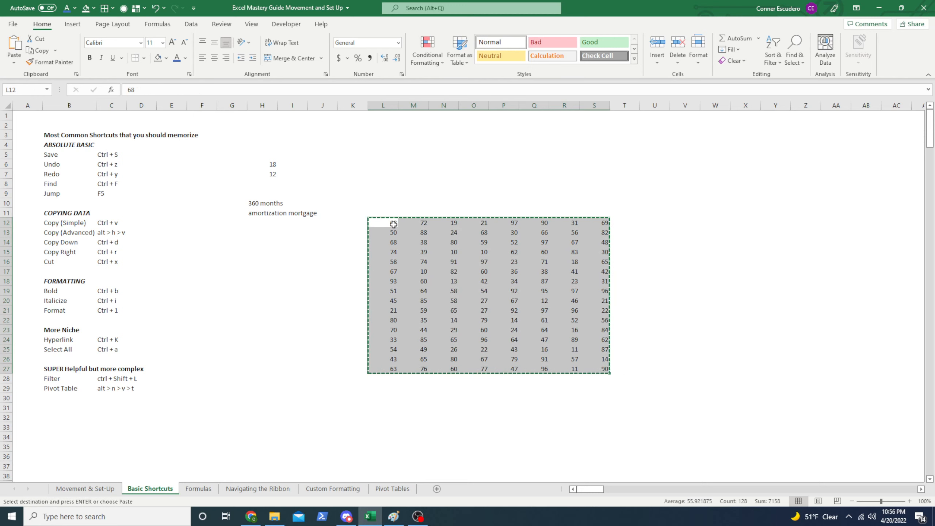
key(Escape)
key(Up)
key(Down)
key(Right)
key(Left)
key(Left)
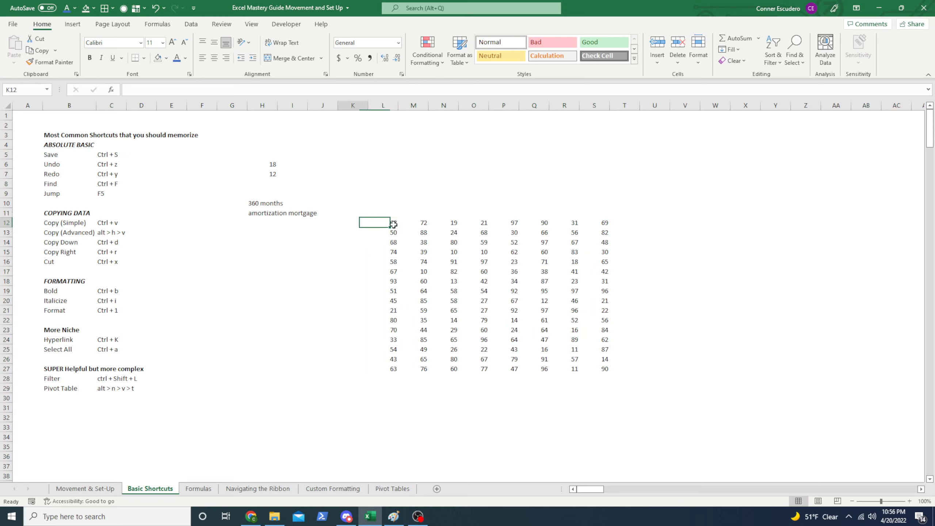
key(ctrl+Left)
key(Left)
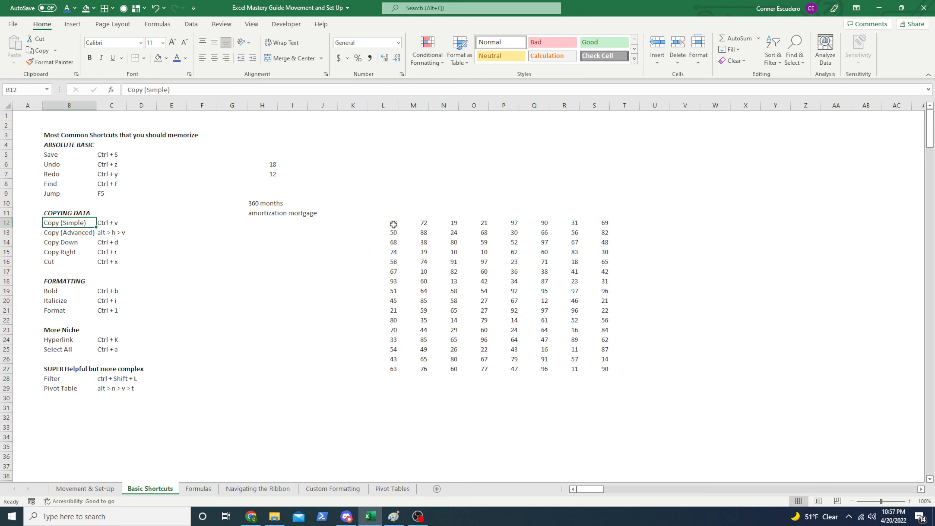
key(ctrl+Right)
key(ctrl+Right)
key(Right)
key(Left)
key(Left)
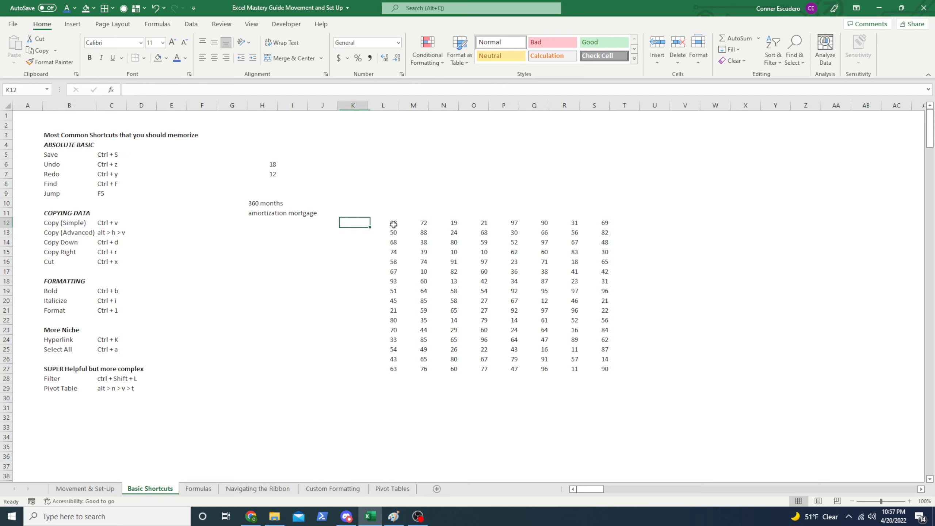
key(Right)
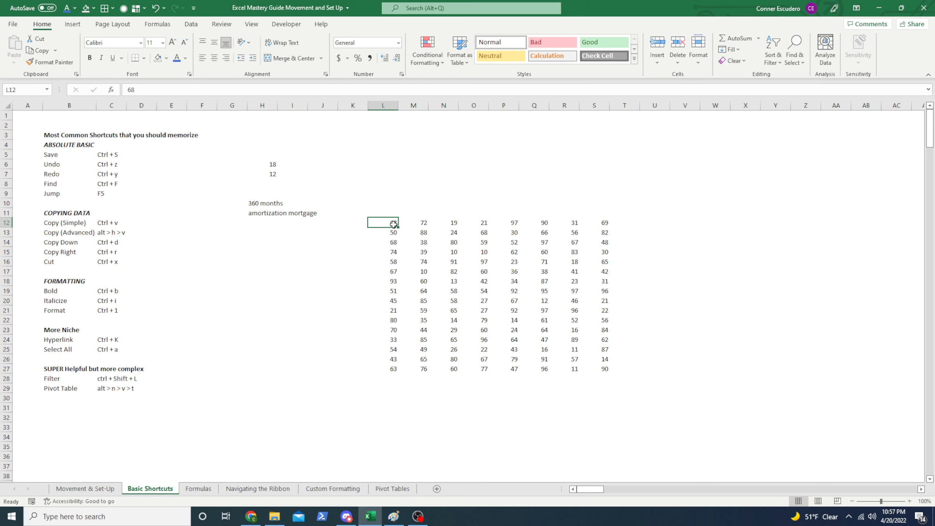
Select the full number block L12:S27 starting from L12, extending it across and down.
key(ctrl+shift+Right)
key(ctrl+shift+Down)
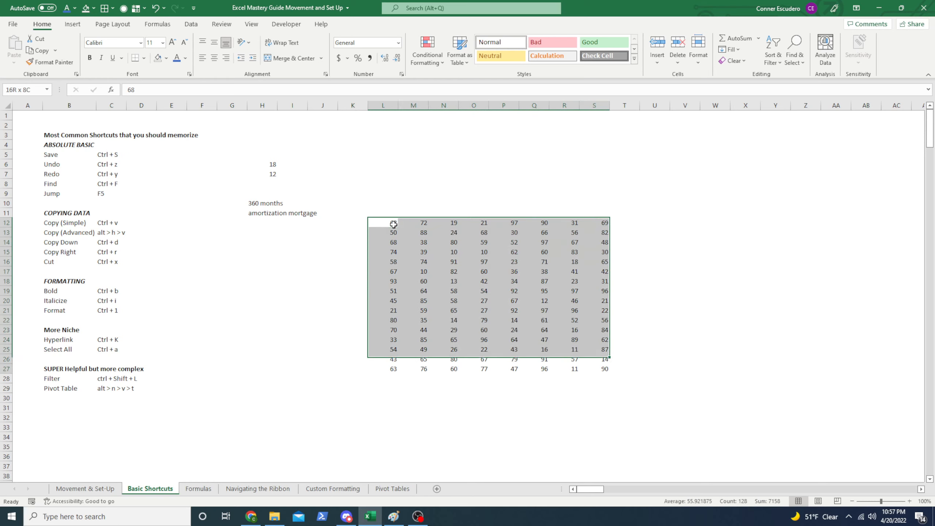
click(394, 224)
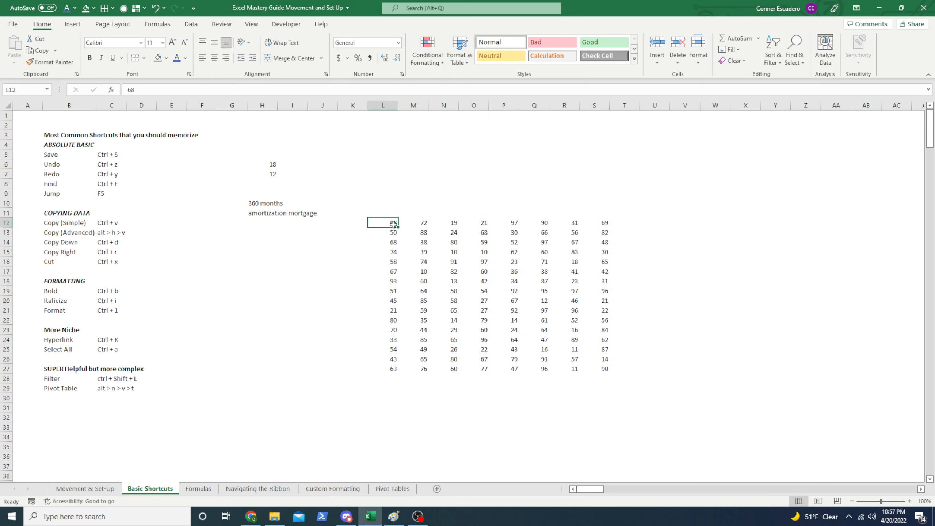
key(ctrl+shift+Down)
key(ctrl+shift+Right)
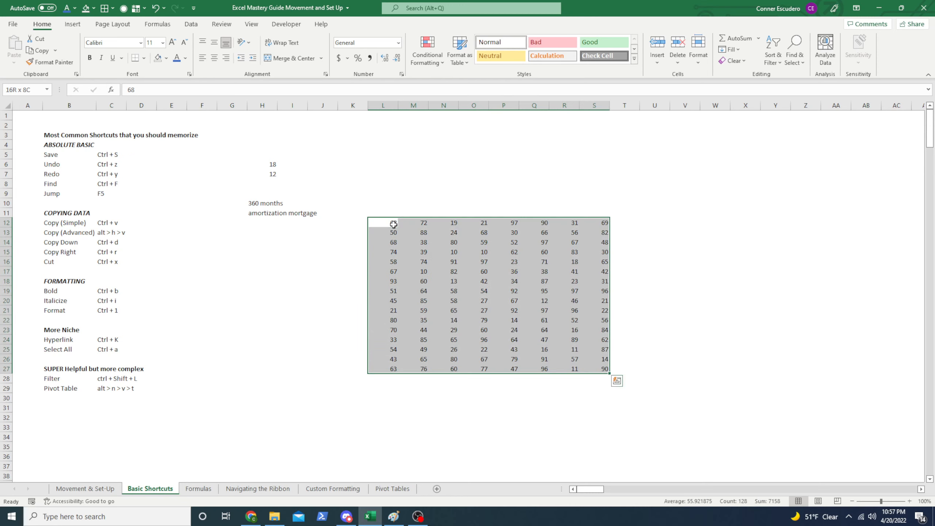
Jump to S27 and select the number block back to L12, leaving Quick Analysis closed.
key(ctrl+Right)
key(ctrl+Down)
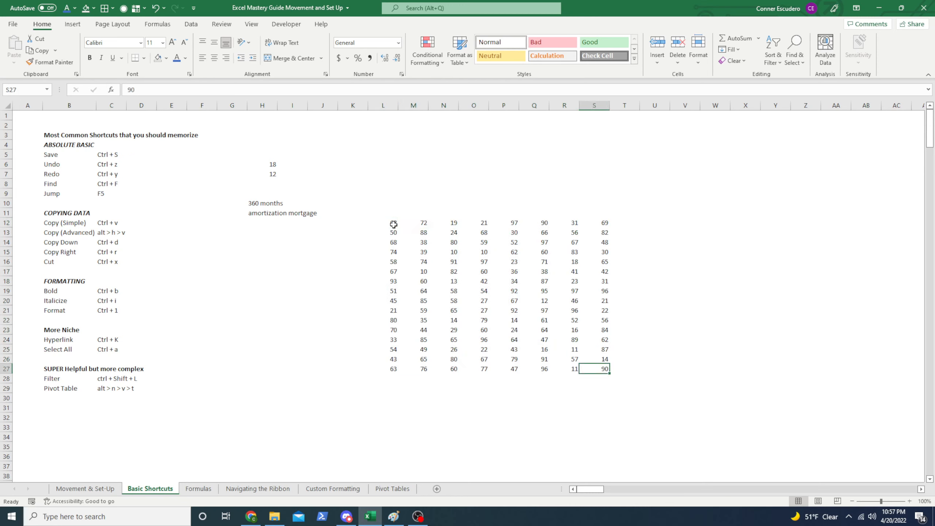
key(ctrl+shift+Up)
key(ctrl+shift+Left)
key(ctrl+q)
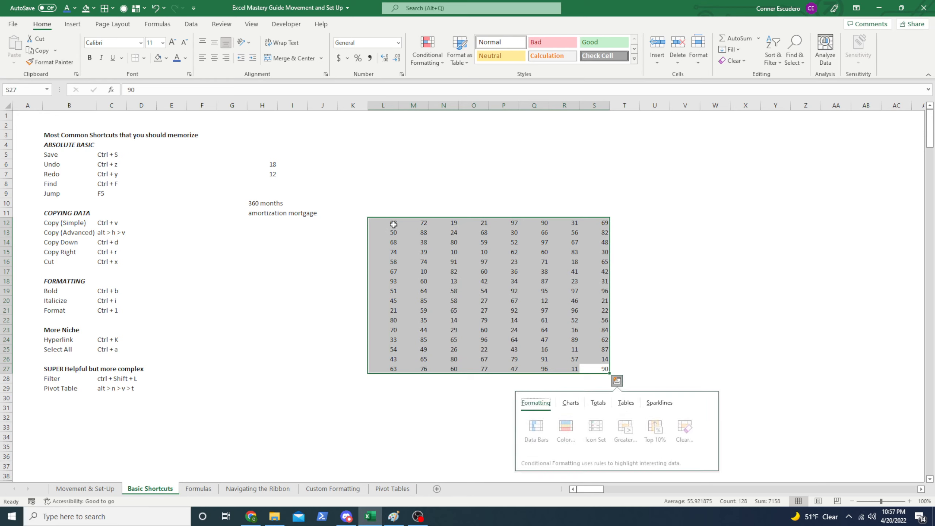
key(Escape)
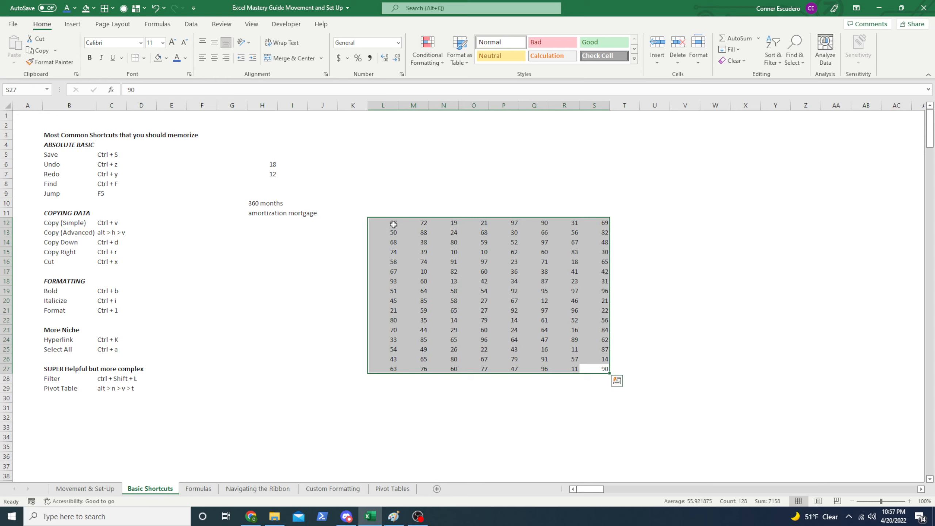
Copy the number block L12:S27 and paste it starting at L30, returning to L12.
key(ctrl+c)
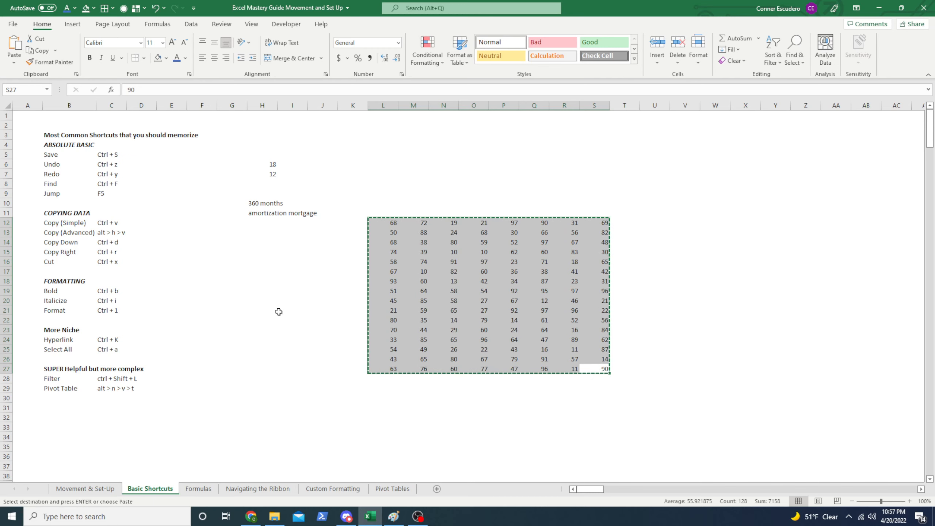
key(Left)
key(ctrl+Left)
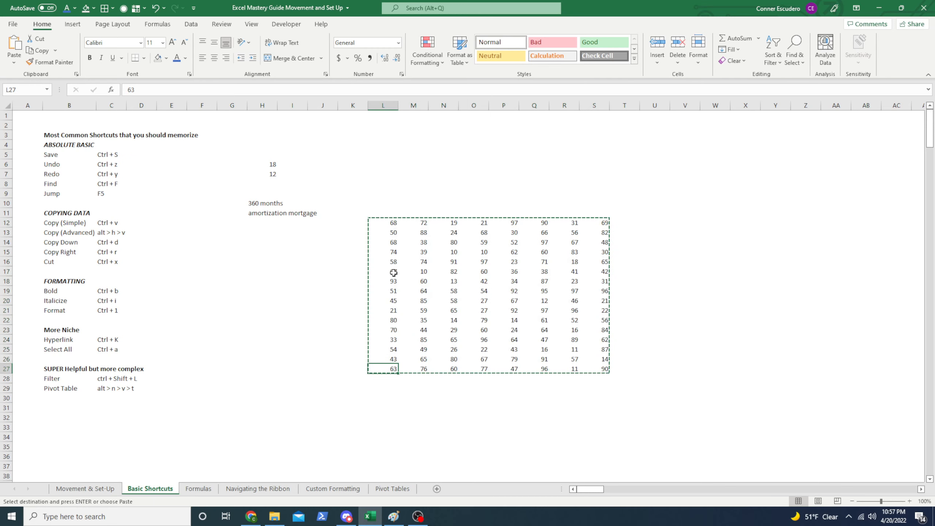
key(Down)
key(Down)
key(Down)
key(Down)
key(Down)
key(Down)
key(Down)
key(Down)
key(Down)
key(Down)
key(Down)
key(Down)
key(Down)
key(Down)
key(Down)
key(Down)
key(Down)
key(Down)
key(Down)
key(Down)
key(ctrl+Up)
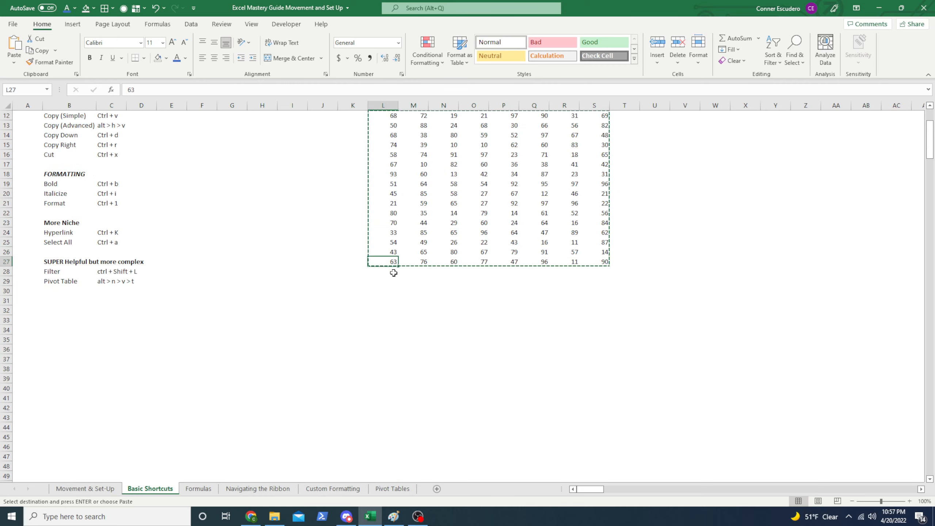
key(Down)
key(Down)
key(ctrl+v)
key(ctrl+Up)
key(ctrl+Up)
key(ctrl+Up)
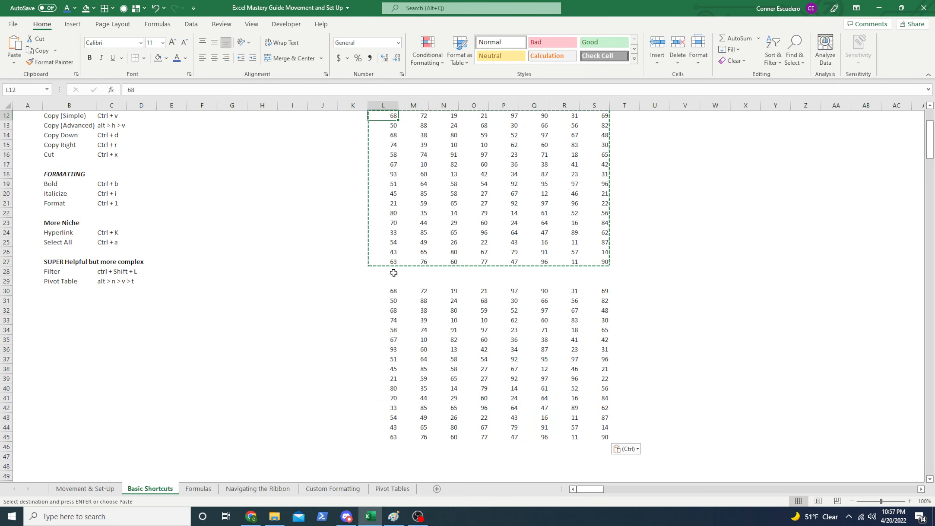
Change the simple copy shortcut in C12 to read "Ctrl + c then Ctrl + v".
key(ctrl+Down)
key(Left)
key(Left)
key(Left)
key(Left)
key(Left)
key(Left)
key(Left)
key(Left)
key(Left)
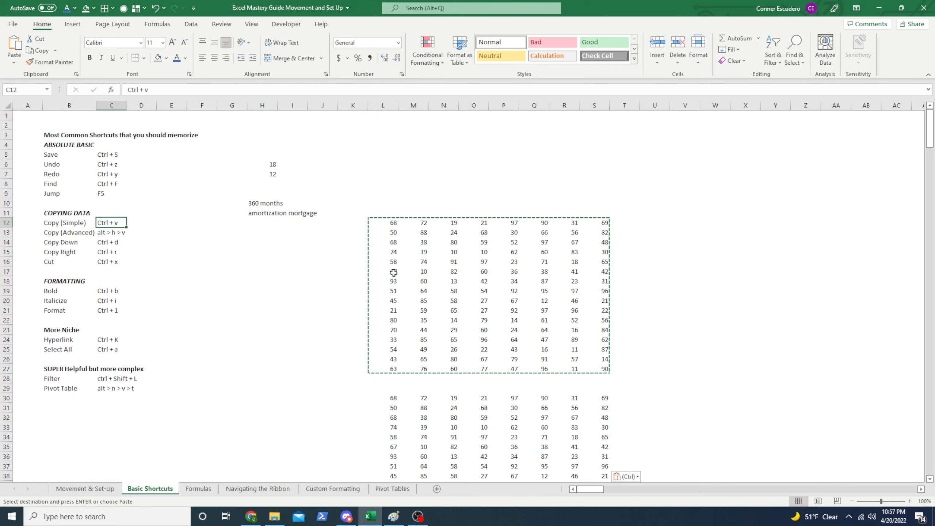
key(F2)
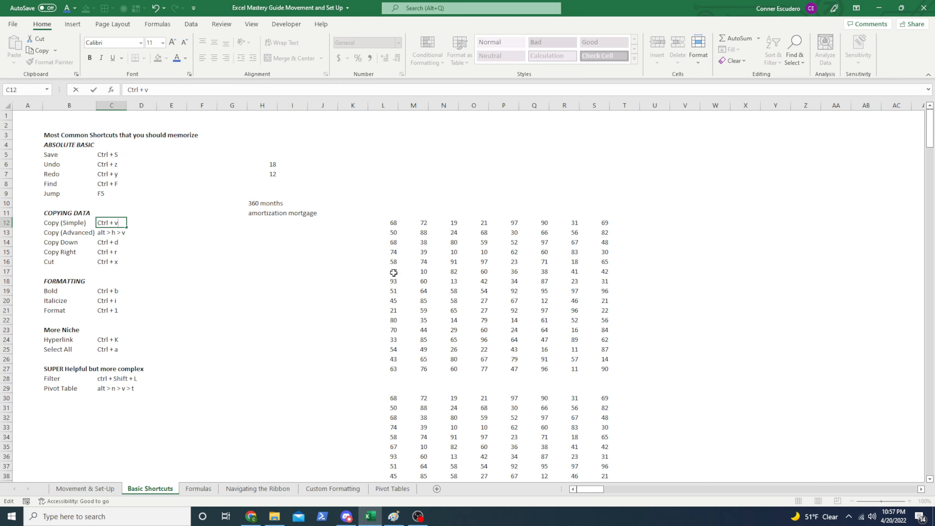
text(c the)
text(v)
key(Return)
Extend the label in B12 to "Copy (Simple) / Paste".
key(Left)
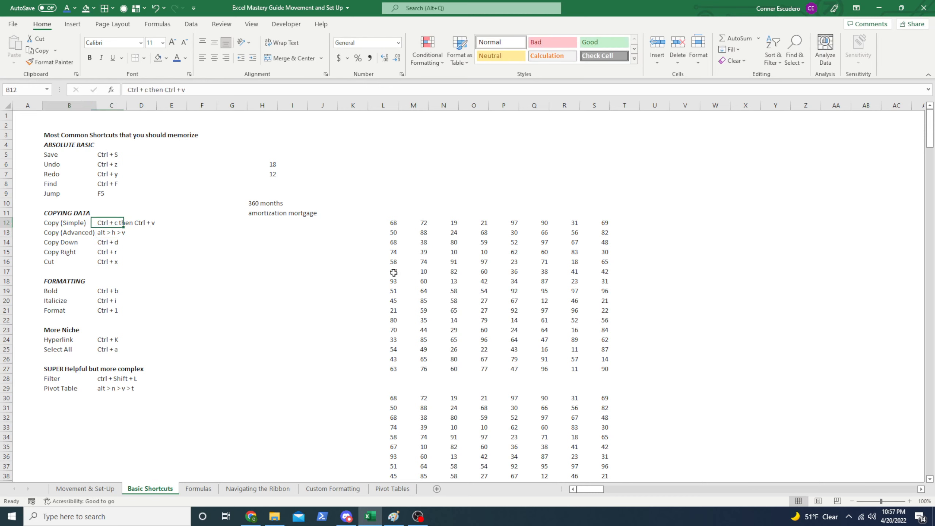
key(Up)
key(F2)
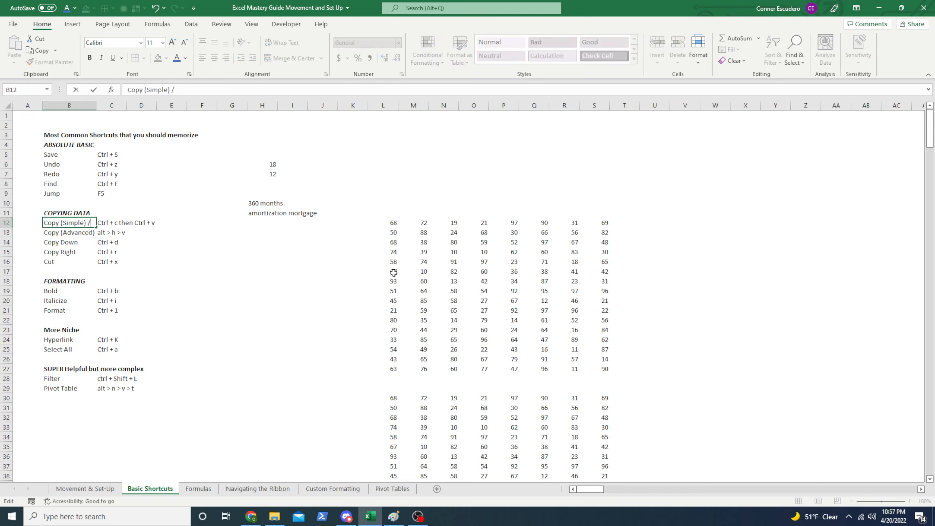
text(/ Paste)
key(Return)
key(Up)
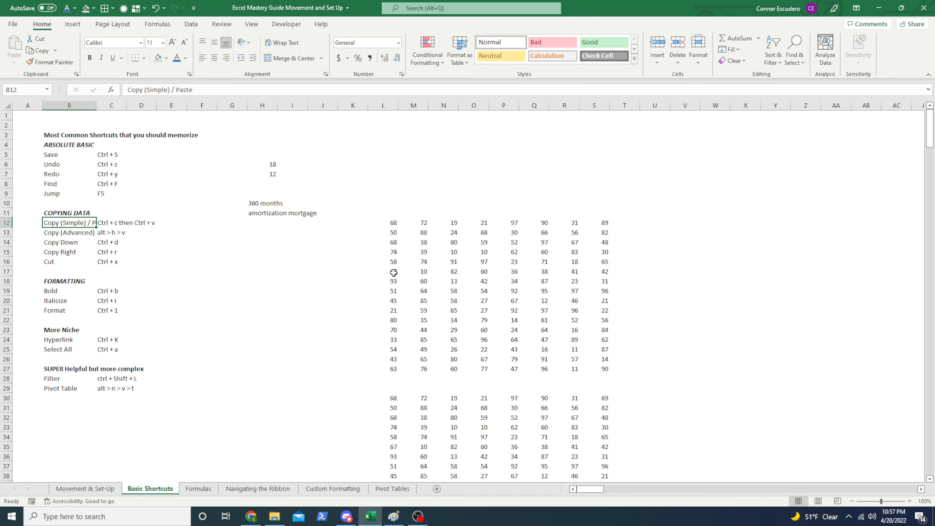
Autofit the width of column B to the label in B12.
key(alt)
text(66)
key(Escape)
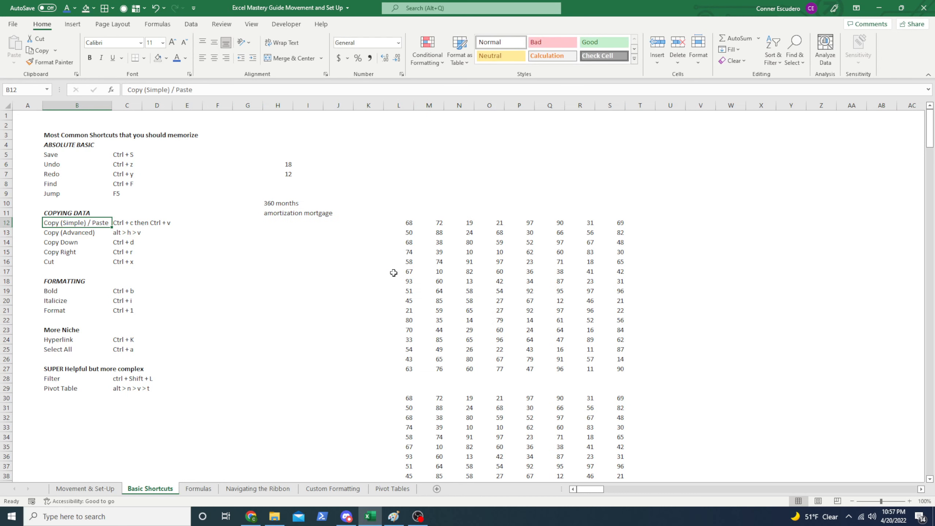
Clear the pasted copy of the number block in L30:S45.
key(ctrl+Right)
key(ctrl+Right)
key(ctrl+Down)
key(ctrl+Down)
key(ctrl+Down)
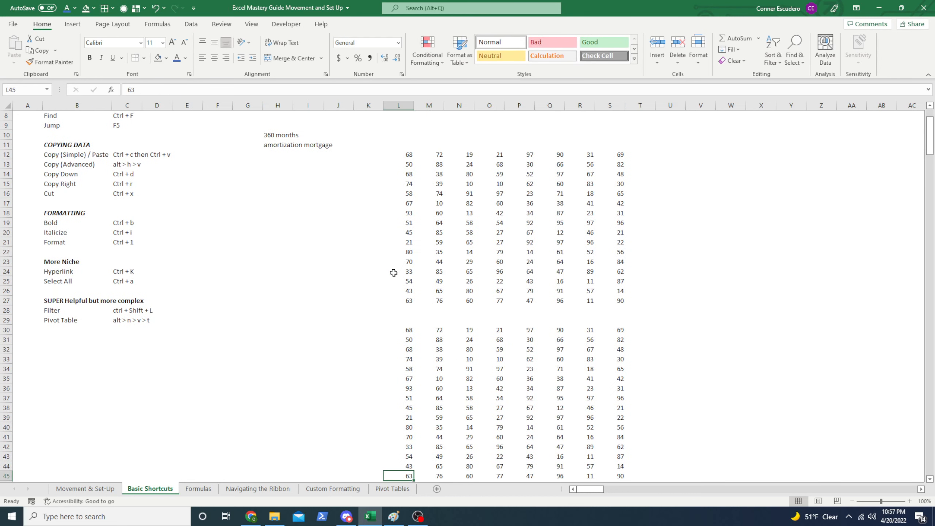
key(ctrl+Up)
key(ctrl+Up)
key(Down)
key(Down)
key(Down)
key(Down)
key(ctrl+shift+Down)
key(Up)
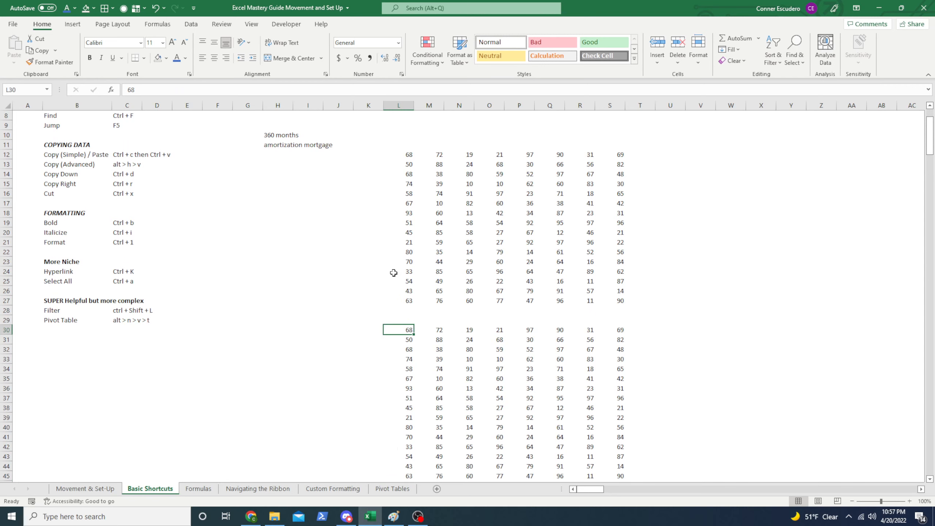
key(ctrl+a)
key(Delete)
Select the whole number block L12:S27, copy it and paste it starting at L29.
key(ctrl+Up)
key(ctrl+Up)
key(ctrl+a)
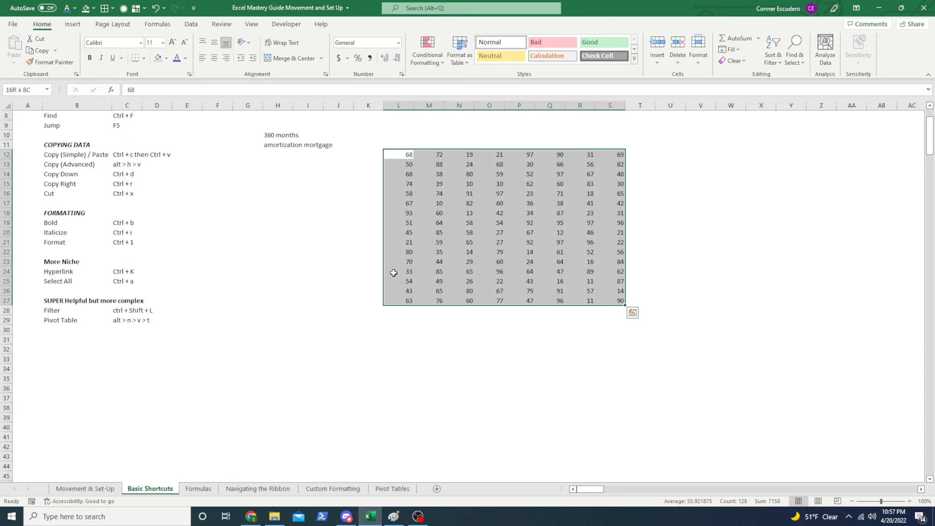
key(ctrl+c)
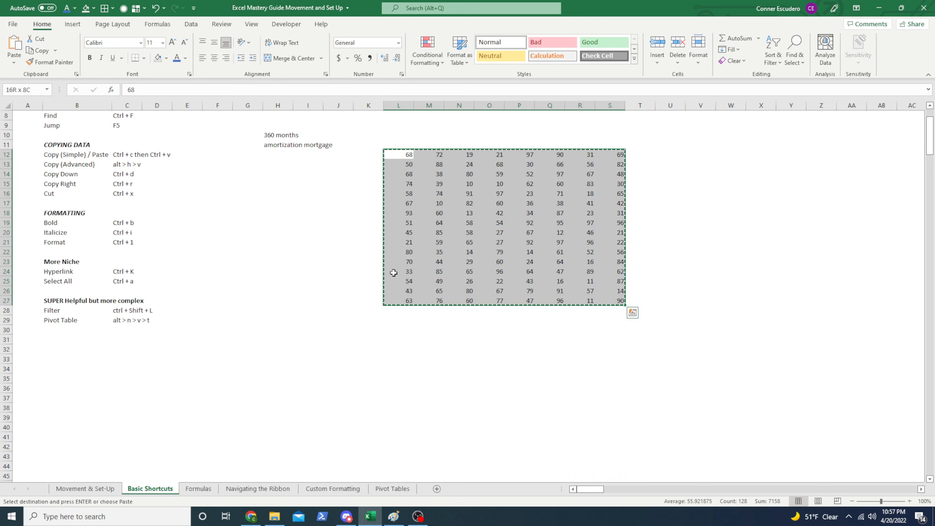
key(ctrl+Down)
key(Down)
key(Down)
key(ctrl+v)
key(Up)
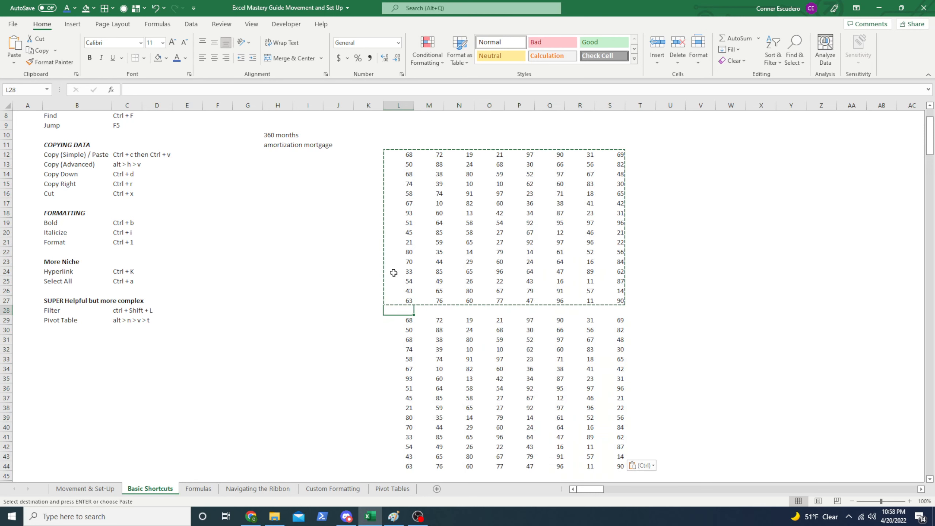
Clear the second pasted copy in L29:S44 and return to L12.
key(Down)
key(ctrl+shift+Down)
key(ctrl+shift+Right)
key(Delete)
scroll(394, 273, up, 3)
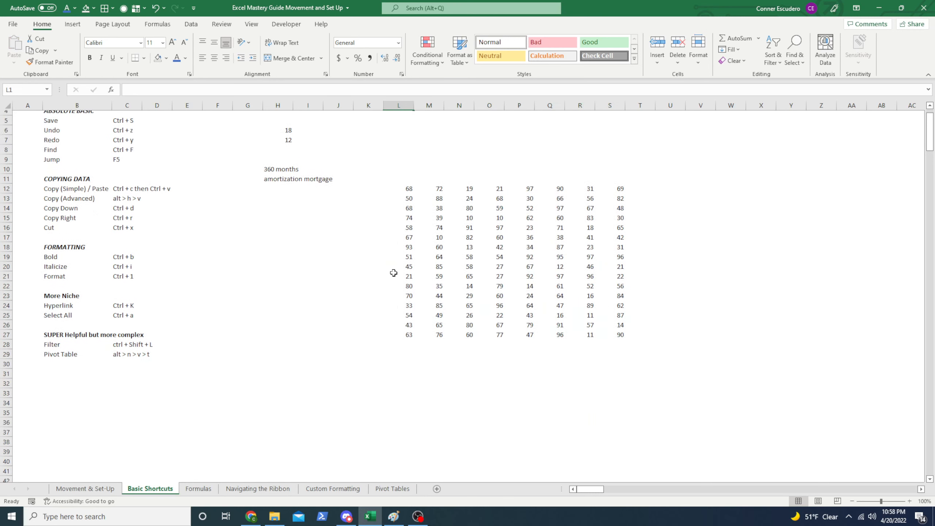
key(ctrl+Up)
key(ctrl+Up)
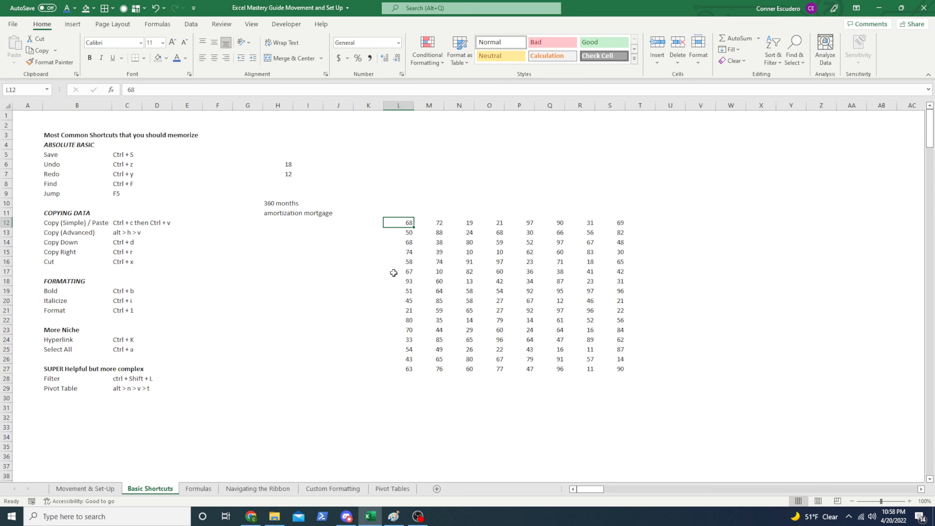
key(ctrl+shift+Down)
key(ctrl+shift+Right)
key(shift+BackSpace)
key(shift+Right)
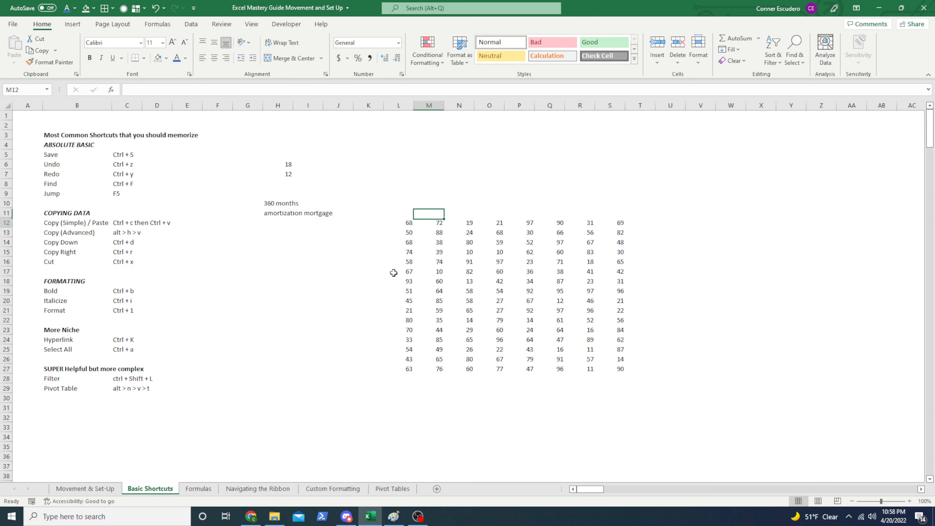
key(shift+Down)
key(shift+Down)
key(shift+Down)
key(shift+Right)
key(shift+Right)
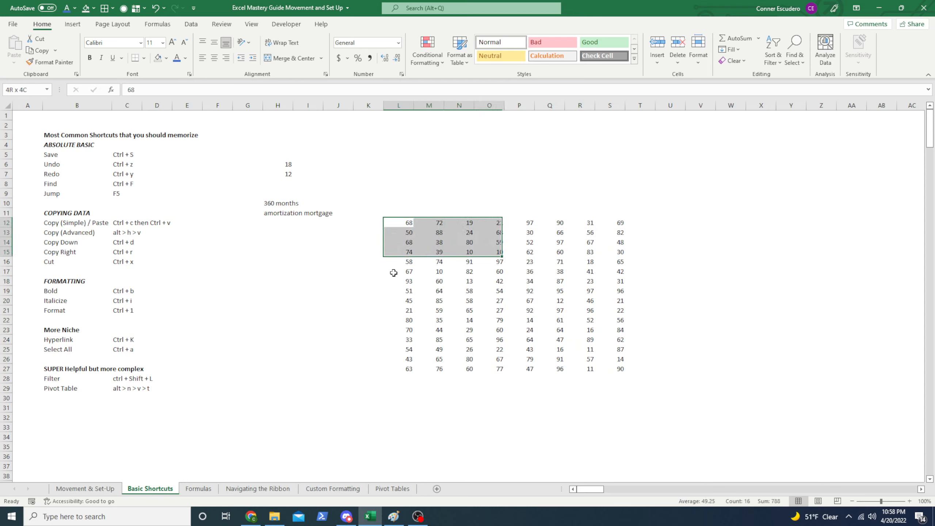
Clear the numbers in O12:S27, keeping only columns L to N of the block.
key(Right)
key(Right)
key(Right)
key(ctrl+shift+Right)
key(ctrl+shift+Down)
key(Delete)
key(Left)
key(Left)
key(Left)
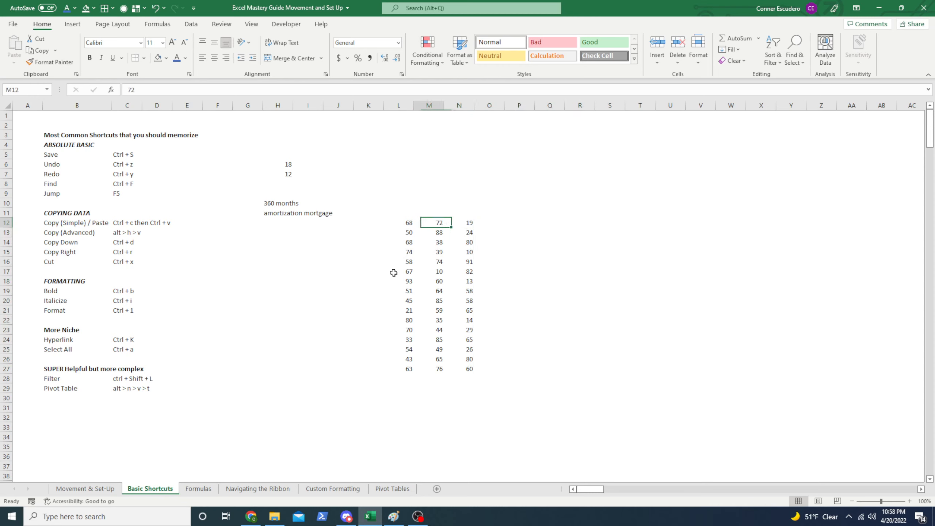
Clear the numbers in L16:N27.
key(Down)
key(Down)
key(Down)
key(Down)
key(ctrl+shift+Down)
key(shift+Right)
key(shift+Right)
key(Delete)
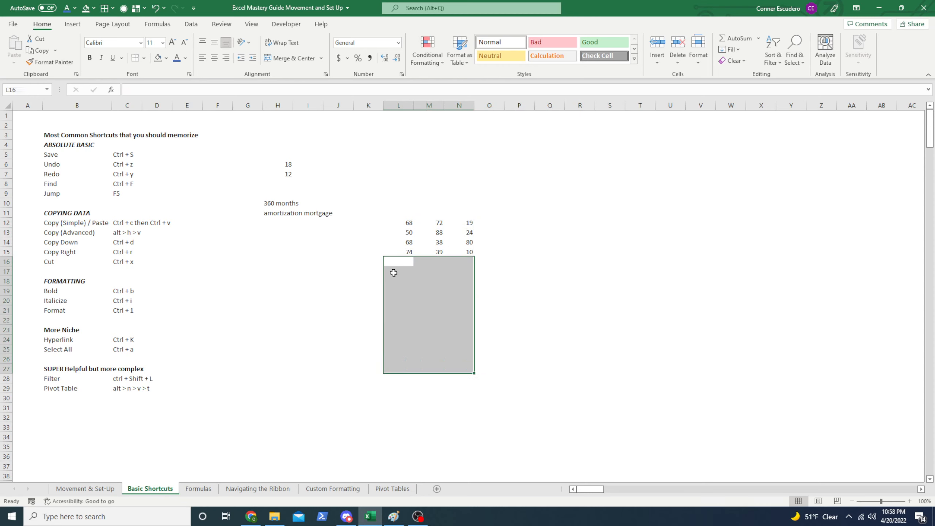
Clear the numbers in L14:N15, keeping only the two rows in L12:N13.
key(Up)
key(Up)
key(Up)
key(Down)
key(Down)
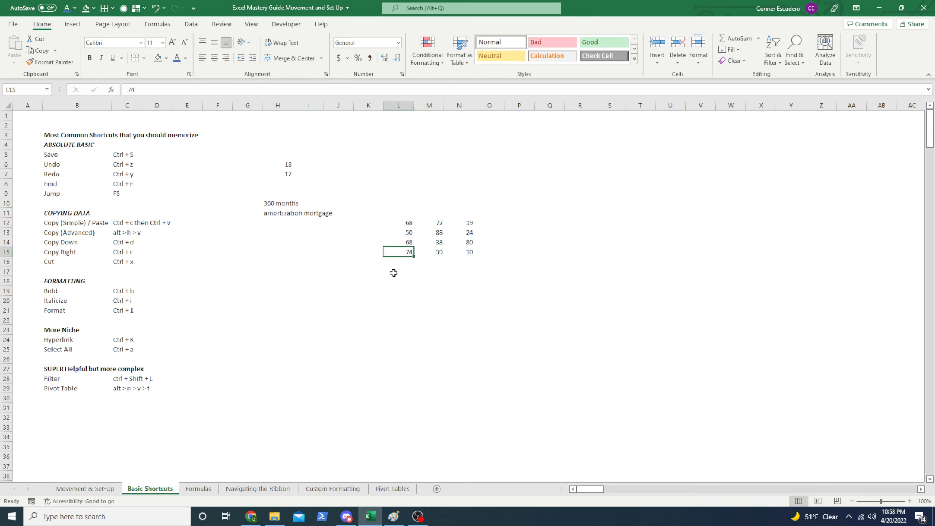
key(Up)
key(shift+Down)
key(shift+Right)
key(shift+Right)
key(Delete)
Select the two-row, three-column block L12:N13 and copy it.
key(Up)
key(Up)
key(shift+Down)
key(shift+Right)
key(shift+Right)
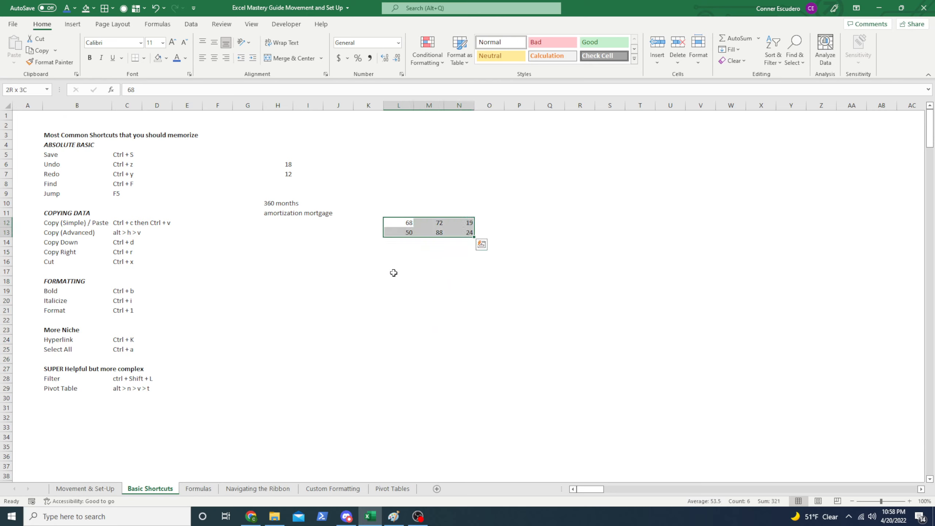
key(ctrl+c)
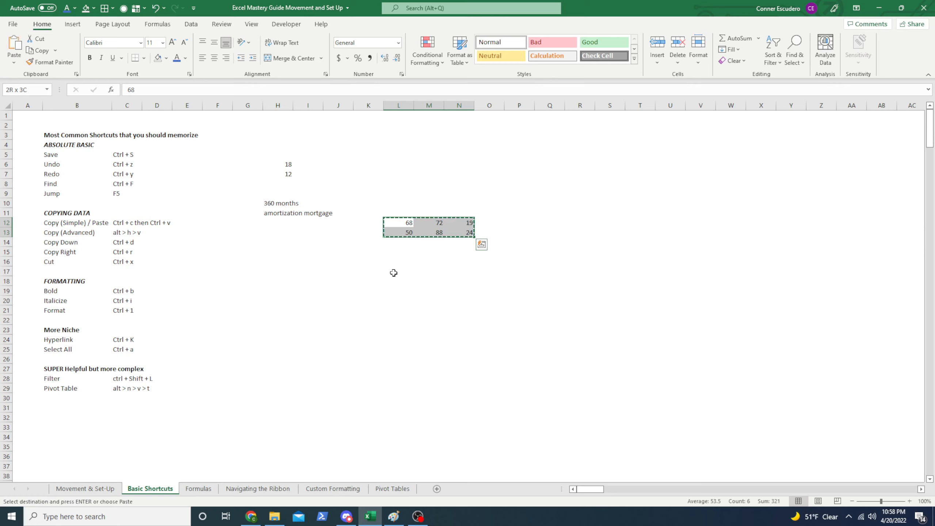
Preview the Transpose paste option for the copied block at K15 without applying it, and cancel the copy.
key(Left)
key(ctrl+Left)
key(ctrl+Left)
key(ctrl+Right)
key(ctrl+Right)
key(shift+Right)
key(shift+Right)
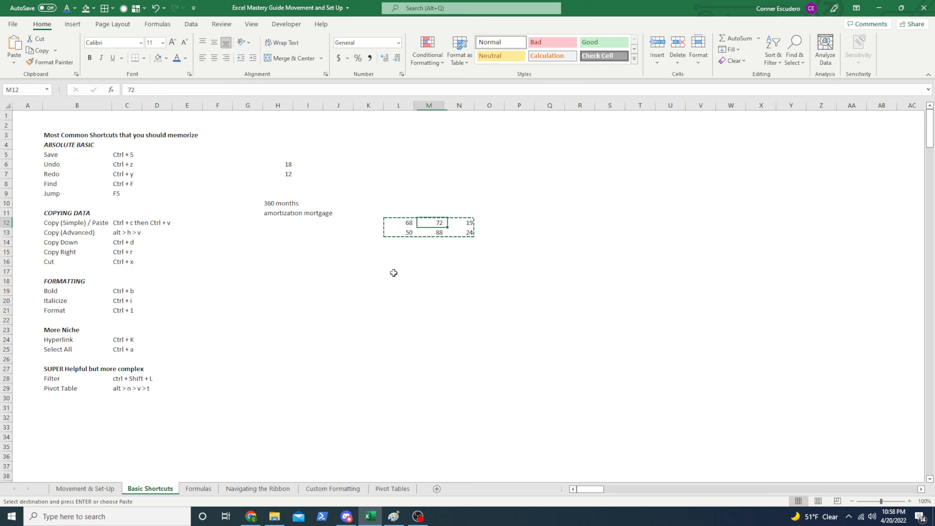
key(shift+Down)
key(Down)
key(Down)
key(Left)
key(Down)
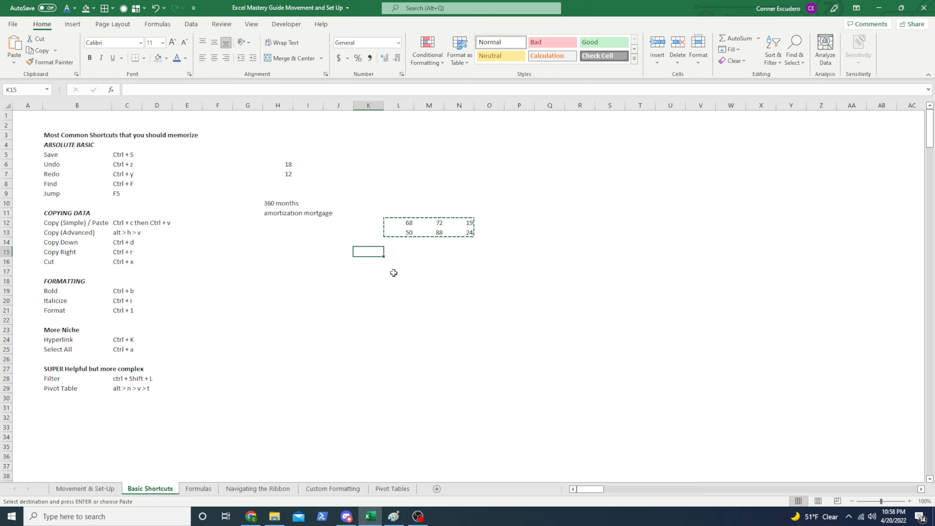
key(alt)
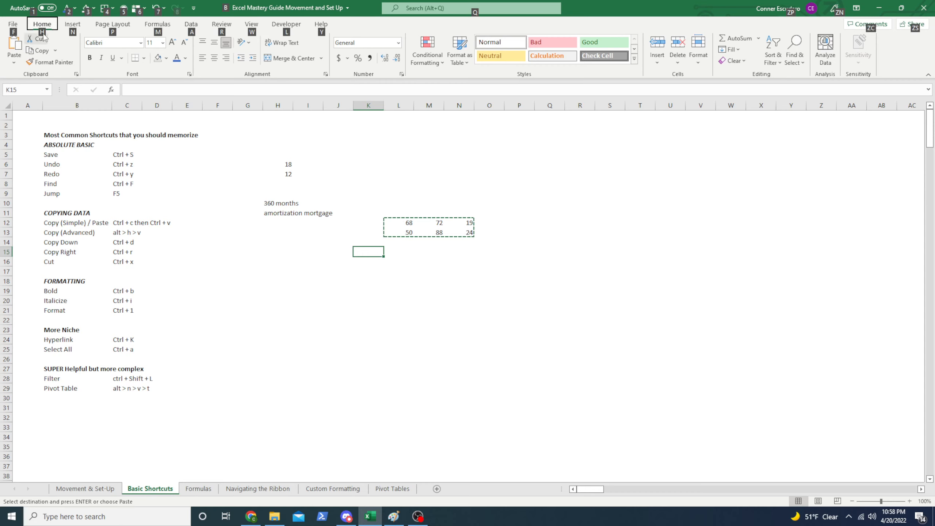
key(h)
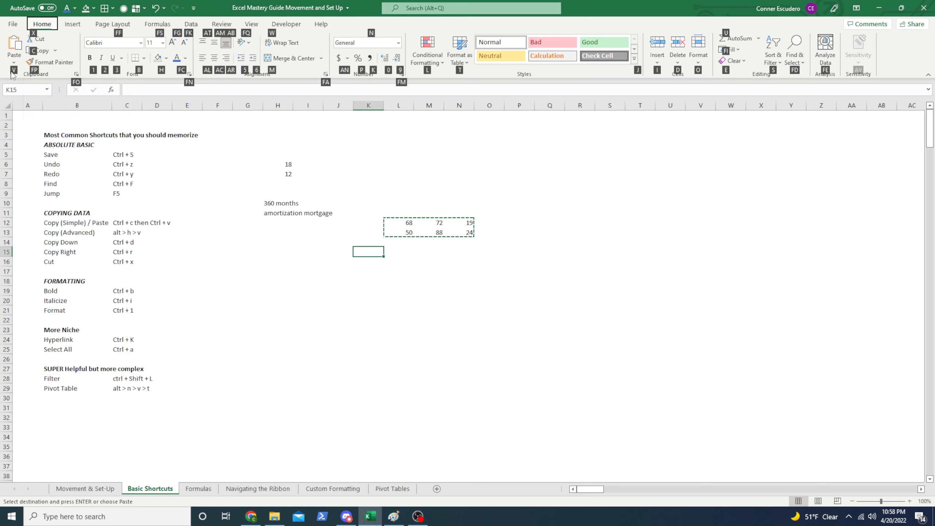
key(v)
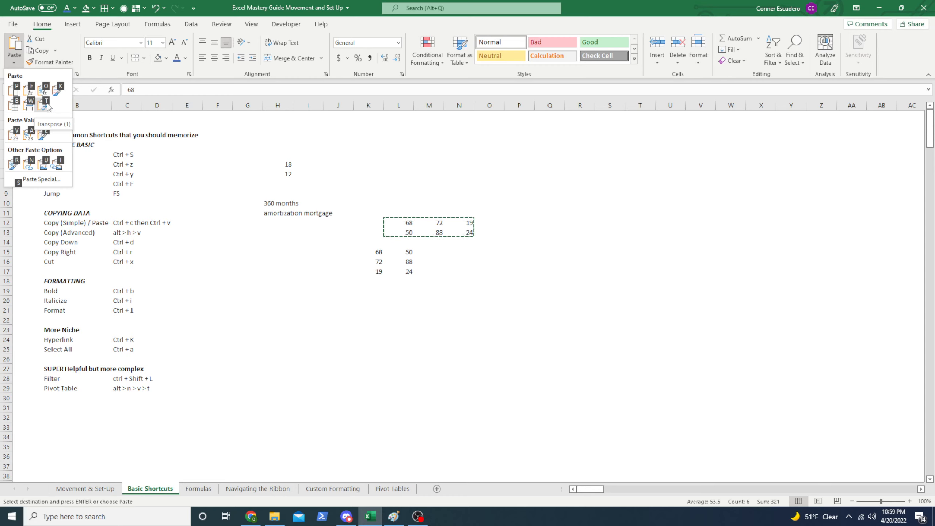
click(436, 261)
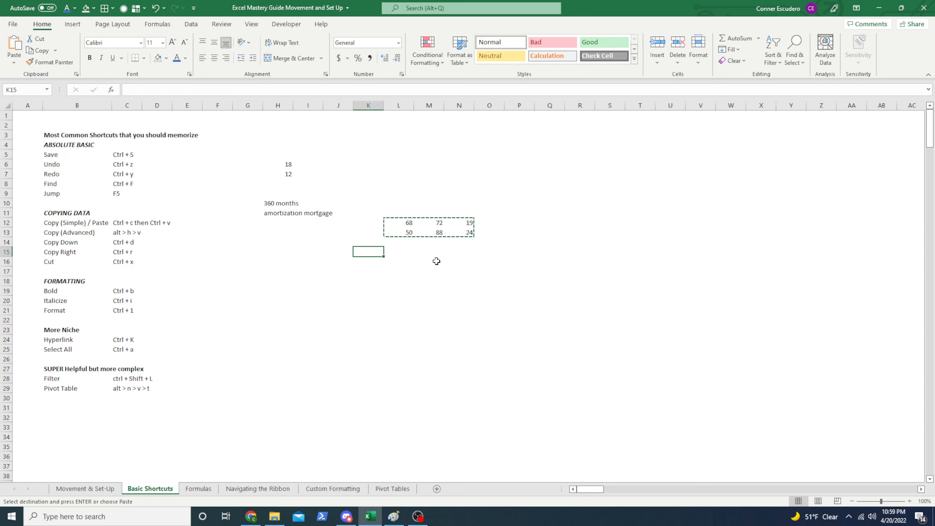
key(Escape)
Copy the block L12:N13 again, selecting the whole region from L12.
key(Right)
key(Up)
key(Up)
key(Right)
key(Left)
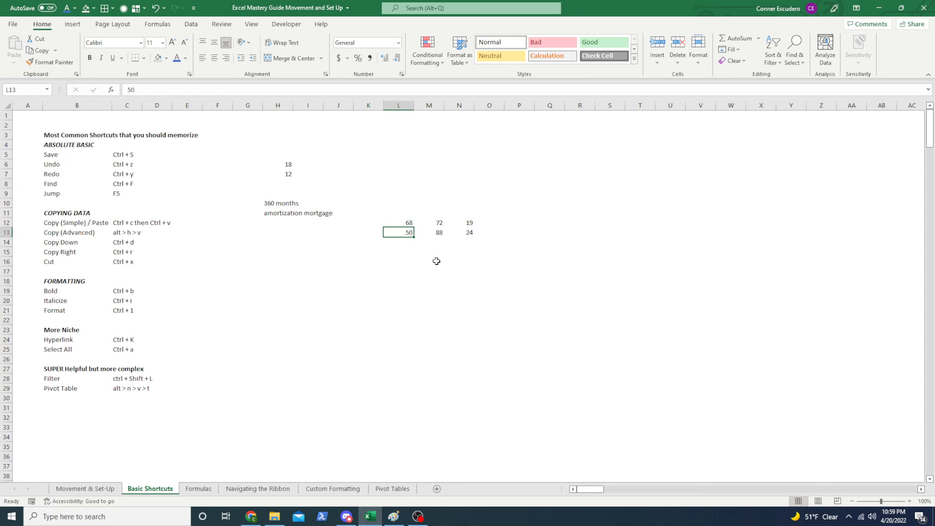
key(Up)
key(ctrl+a)
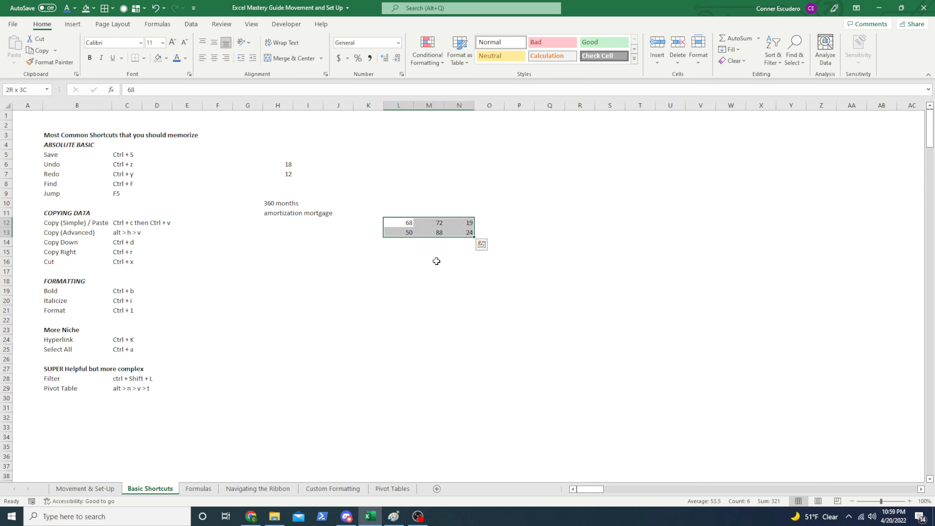
key(ctrl+c)
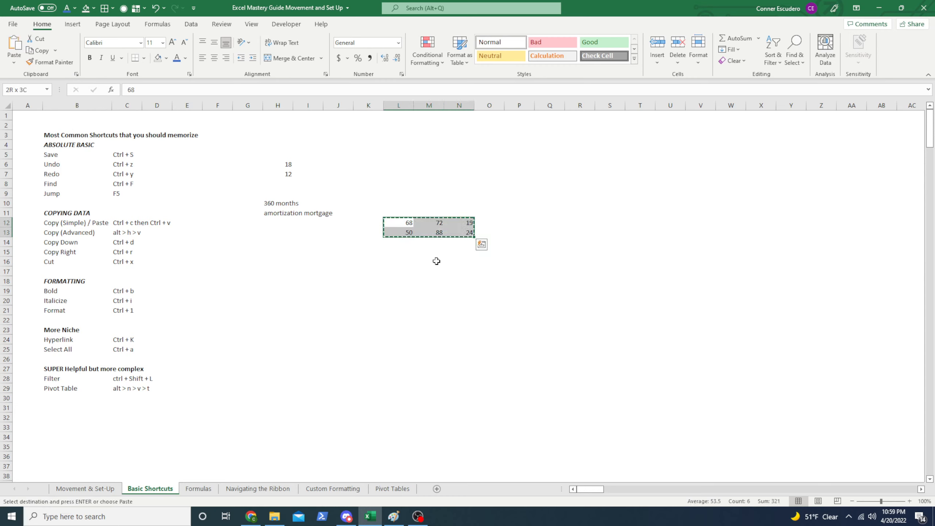
Paste the copied block L12:N13 as values only at H15 and end the copy mode.
key(Left)
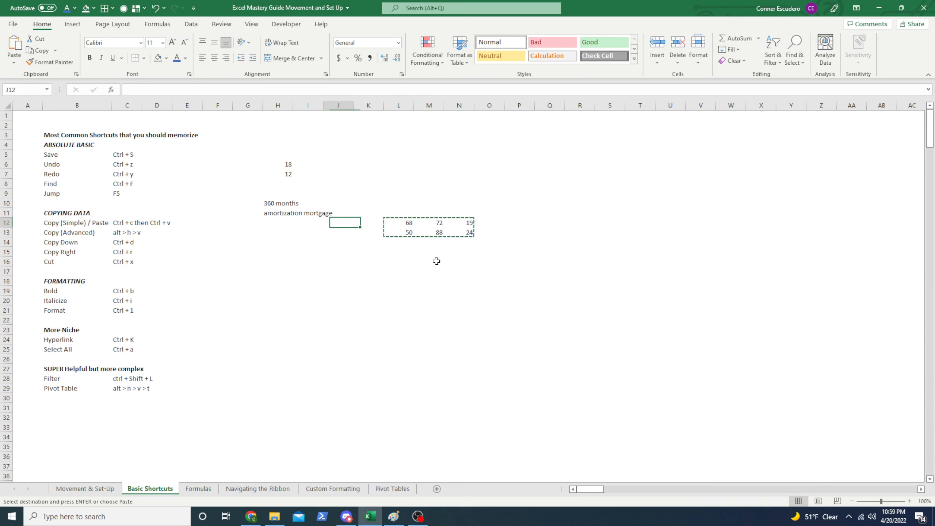
key(Down)
key(Down)
key(Down)
key(Left)
key(Left)
key(Left)
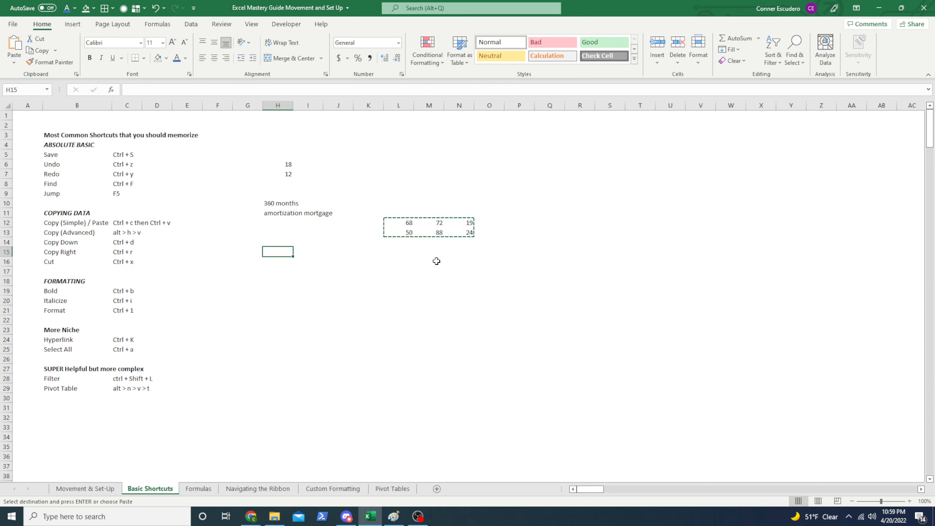
key(alt+h)
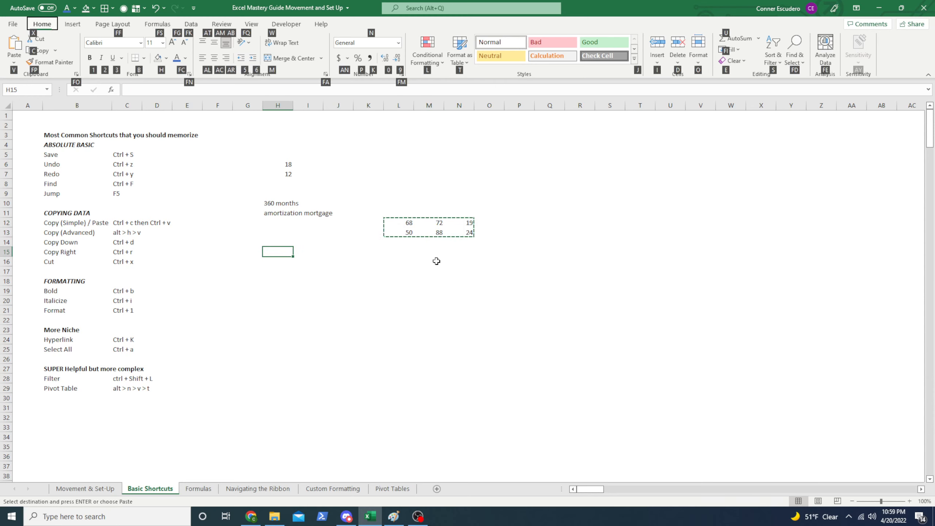
key(v)
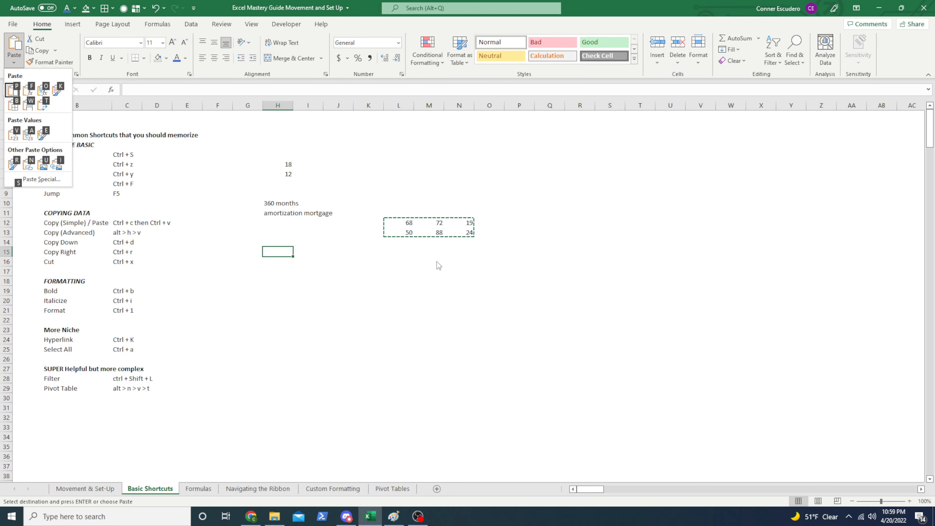
key(v)
key(Up)
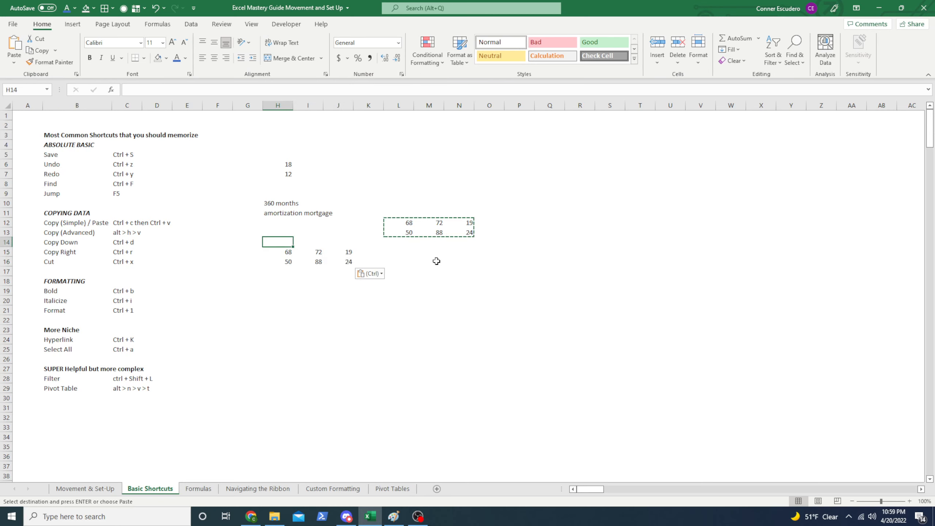
key(Down)
key(Right)
key(Escape)
Select the source block L12:N13 again to compare it with the pasted block.
key(Right)
key(Right)
key(Right)
key(Up)
key(Up)
key(Up)
key(shift+Right)
key(shift+Right)
key(shift+Down)
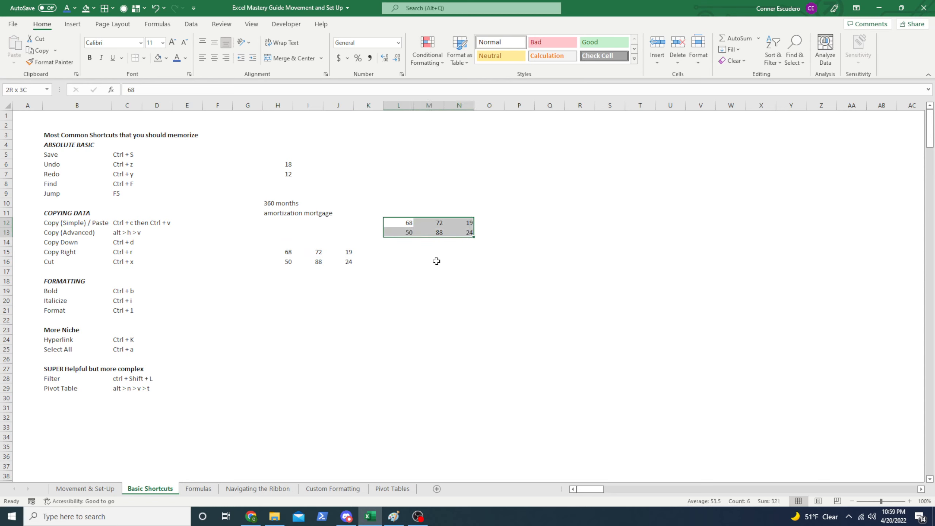
key(Left)
key(Left)
key(Left)
key(Down)
key(Left)
key(Down)
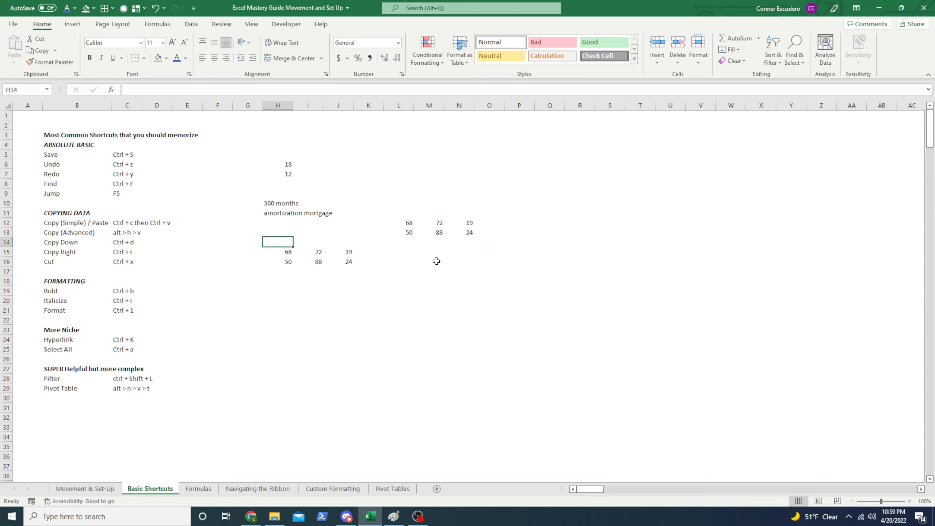
key(ctrl+shift+Down)
key(ctrl+shift+Right)
key(ctrl+Left)
key(Left)
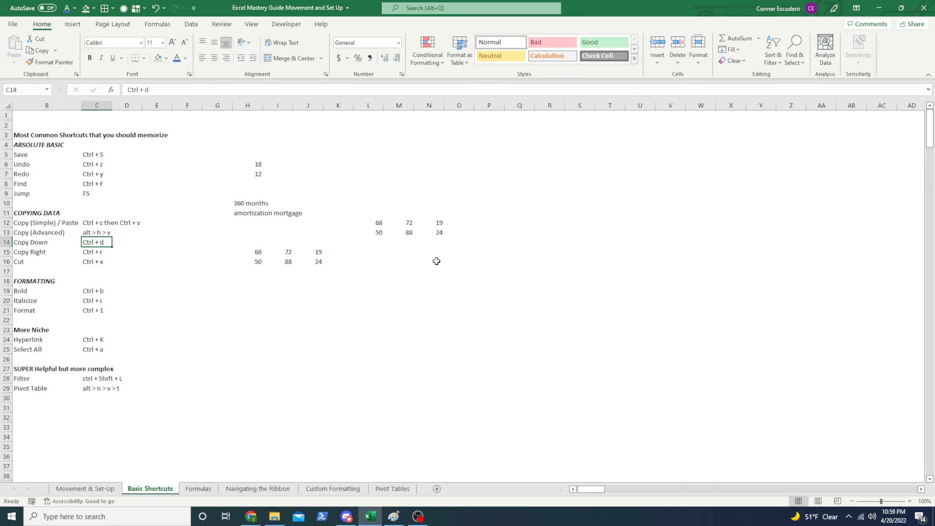
key(Left)
key(Right)
key(Right)
key(Right)
key(Right)
key(Right)
key(Right)
key(Right)
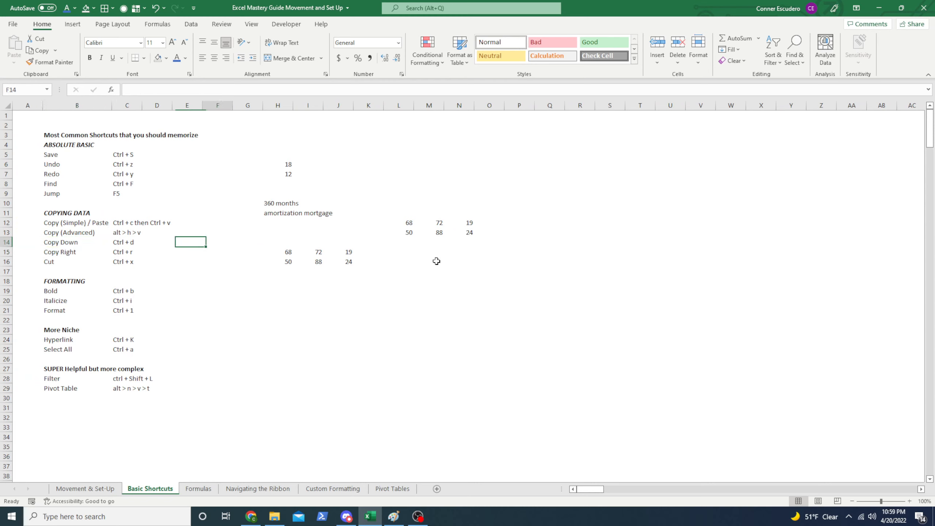
Copy the block H15:J16 and view the paste options at H18 without applying any, cancelling the copy.
key(Down)
key(ctrl+shift+Right)
key(ctrl+shift+Down)
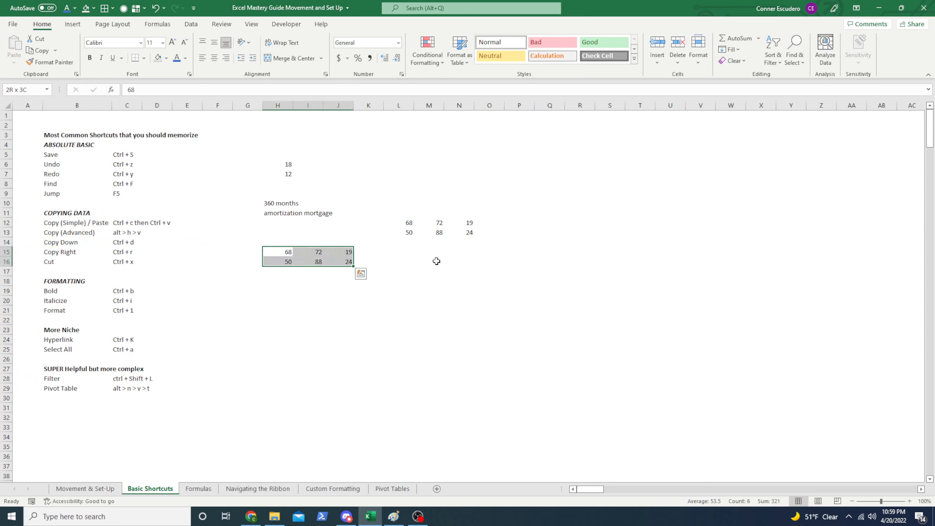
key(ctrl+c)
key(Down)
key(Down)
key(Down)
key(alt)
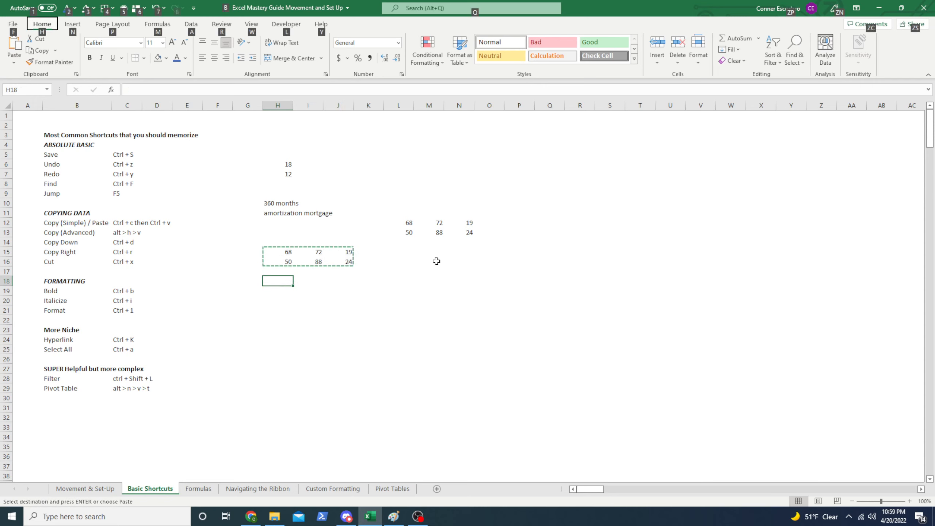
key(h)
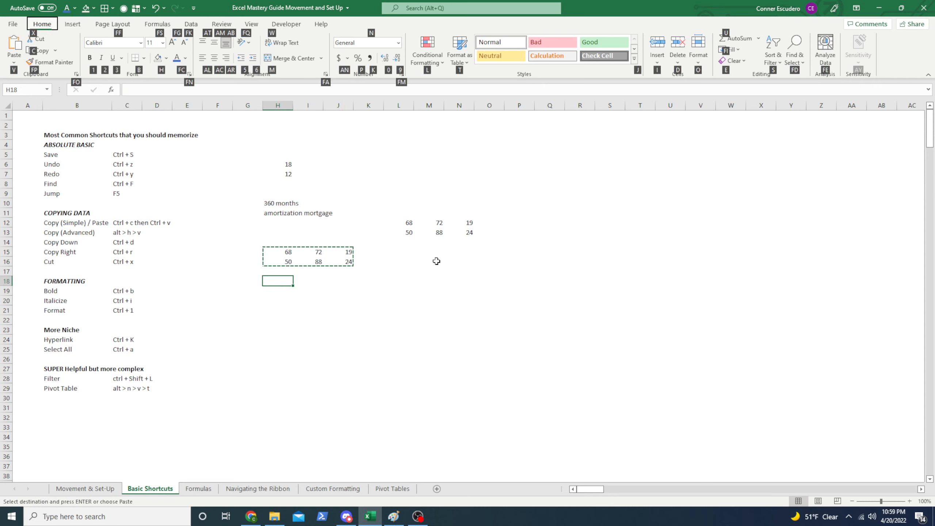
key(v)
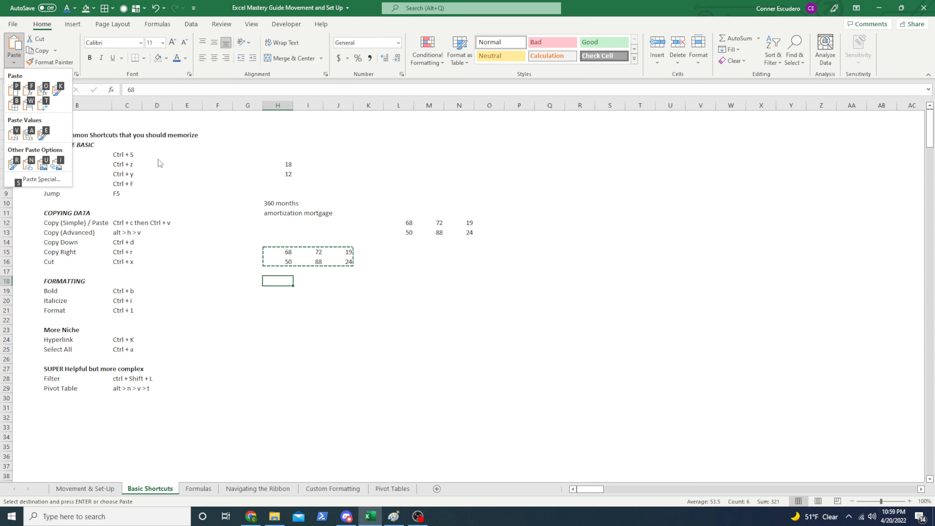
key(Escape)
key(Up)
key(Escape)
key(Up)
key(Up)
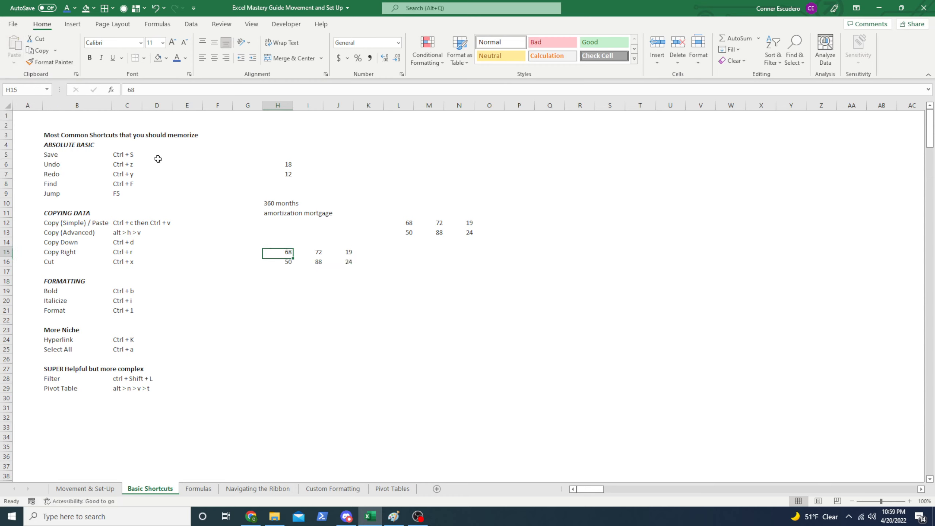
Label the pasted block H15:J16 with the text "alt h v" in H14.
key(shift+Right)
key(shift+Right)
key(shift+Down)
key(Up)
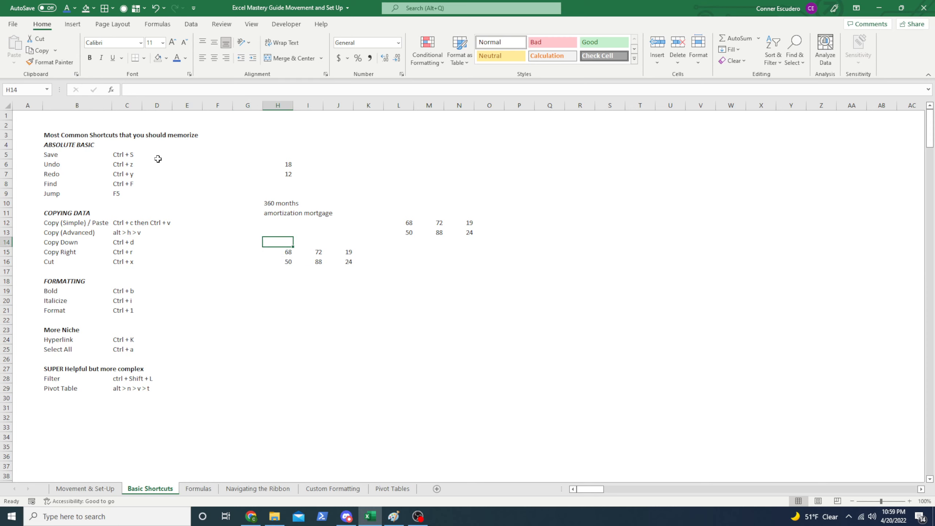
text(alt h v)
key(Return)
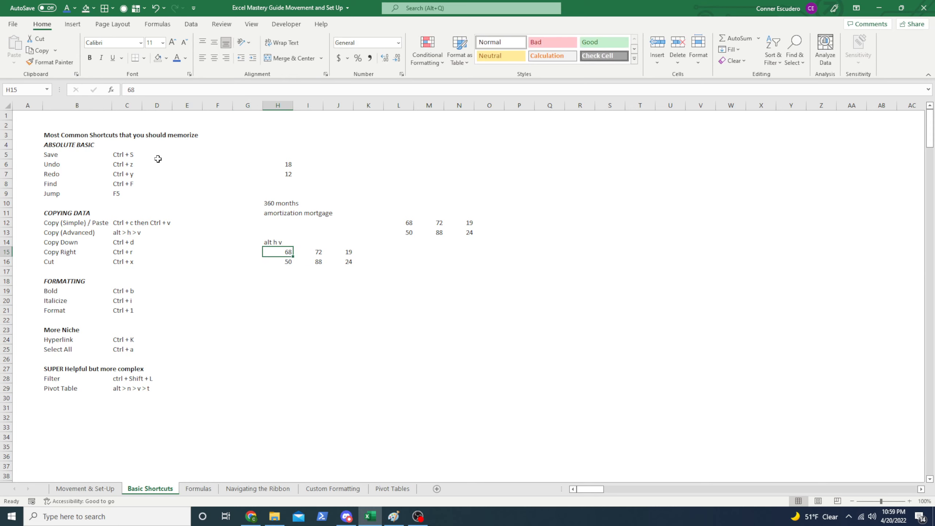
Enter the formula =2*3 in L10 and =3/2 in M10.
key(Right)
key(Right)
key(Right)
key(Right)
key(Up)
key(Up)
key(Up)
key(Up)
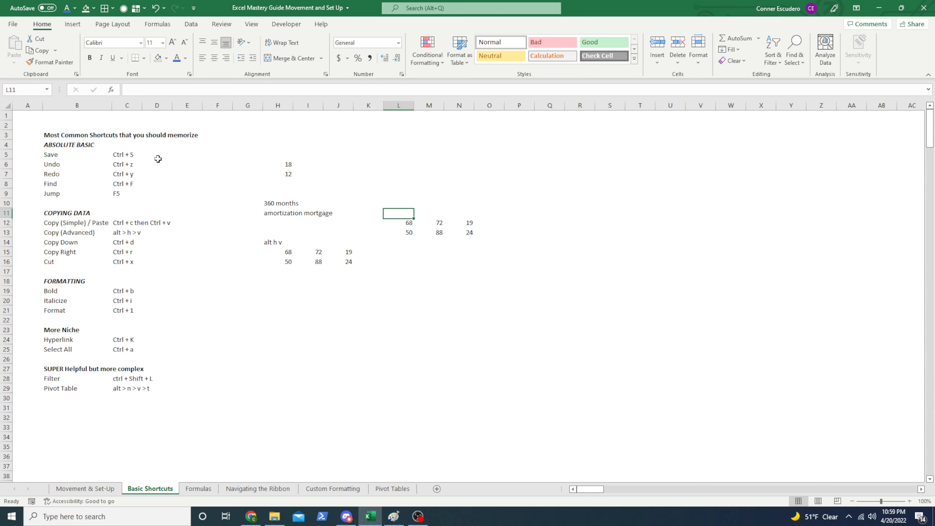
key(Up)
text(=2)
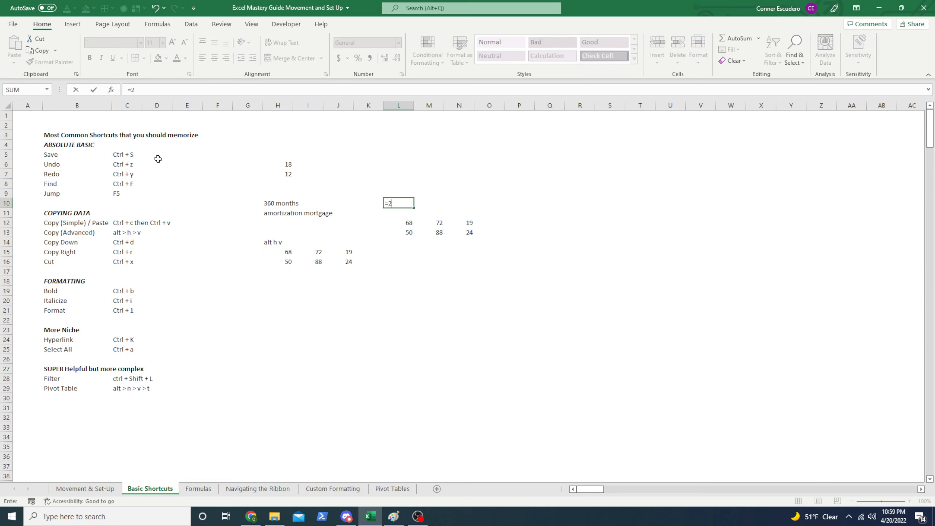
text(*3)
key(Tab)
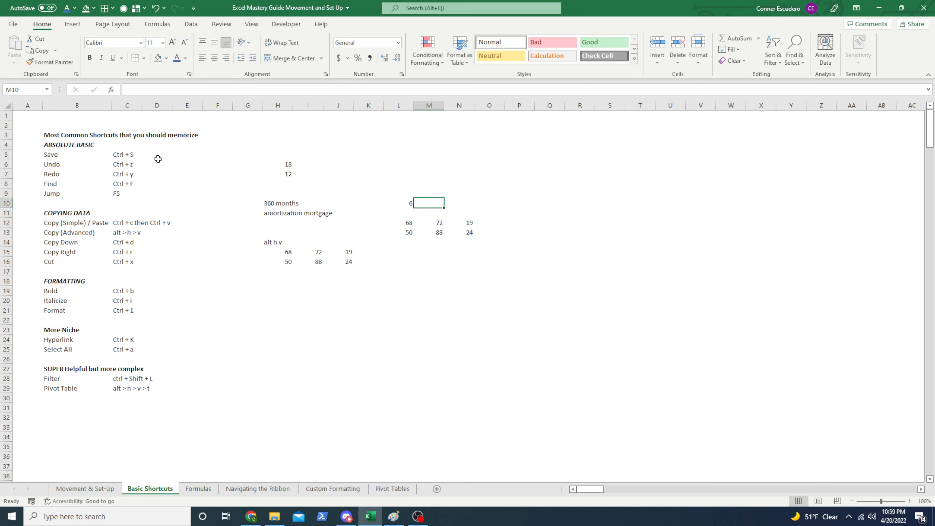
text(=3/2)
key(Return)
key(Up)
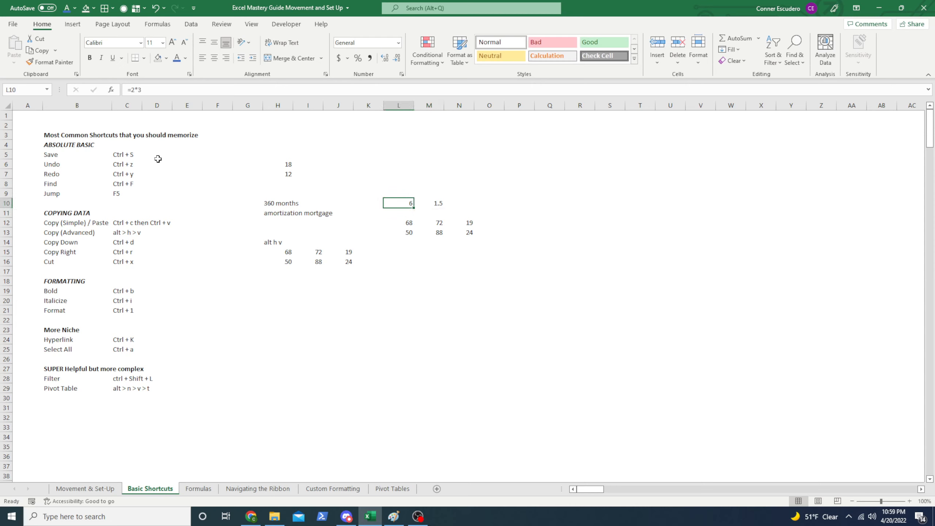
Copy the formula cells L10:M10 and paste them as values only at H18.
key(shift+Right)
key(ctrl+c)
key(Left)
key(Left)
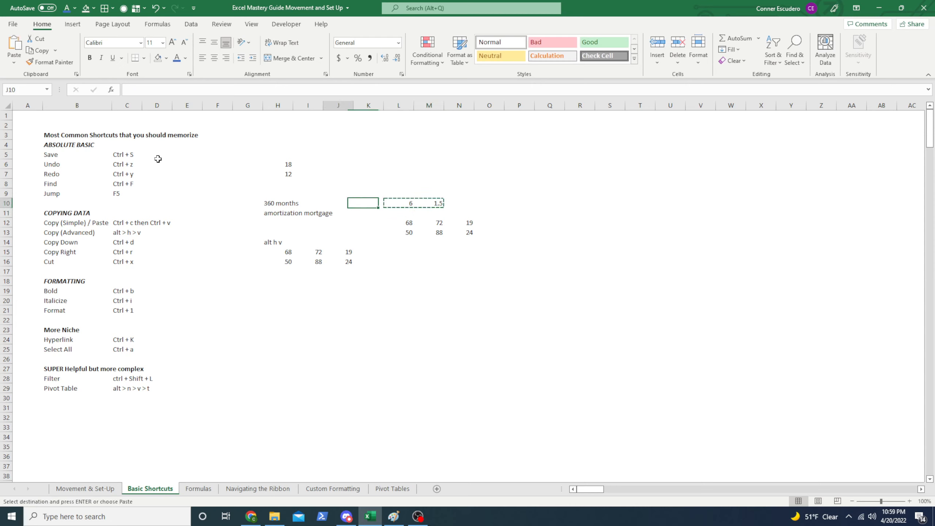
key(Left)
key(Left)
key(Down)
key(Down)
key(Down)
key(Down)
key(Down)
key(Down)
key(Down)
key(Down)
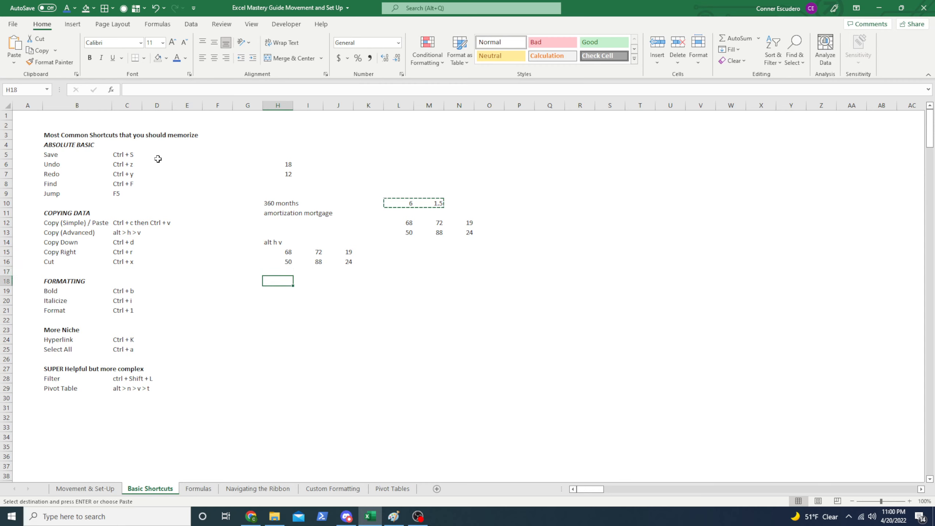
key(alt+h)
key(v)
key(shift+Left)
Compare the contents of L10 and the pasted cell H18, and select the source cells L10:M10.
click(406, 203)
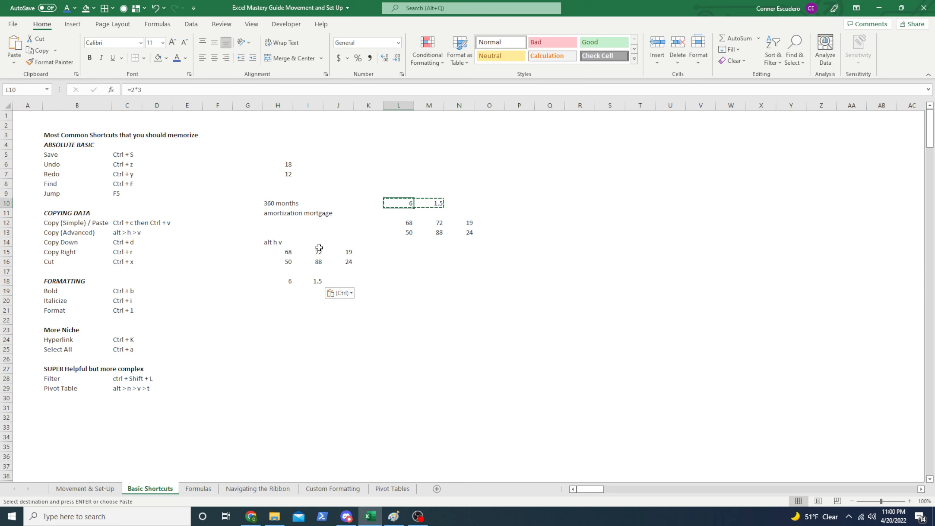
click(285, 283)
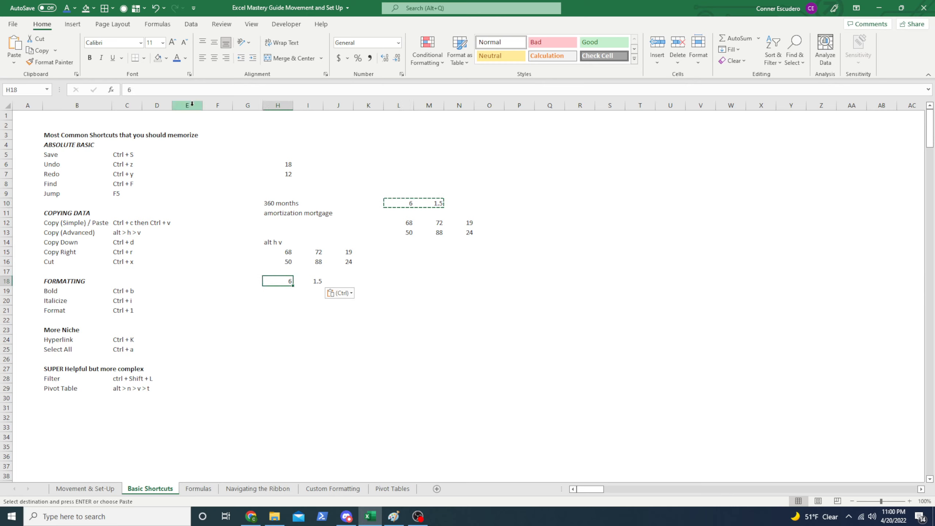
key(Right)
key(Right)
key(Right)
key(Right)
key(Up)
key(Up)
key(Up)
key(Up)
key(Up)
key(Up)
key(Up)
key(Up)
key(shift+Right)
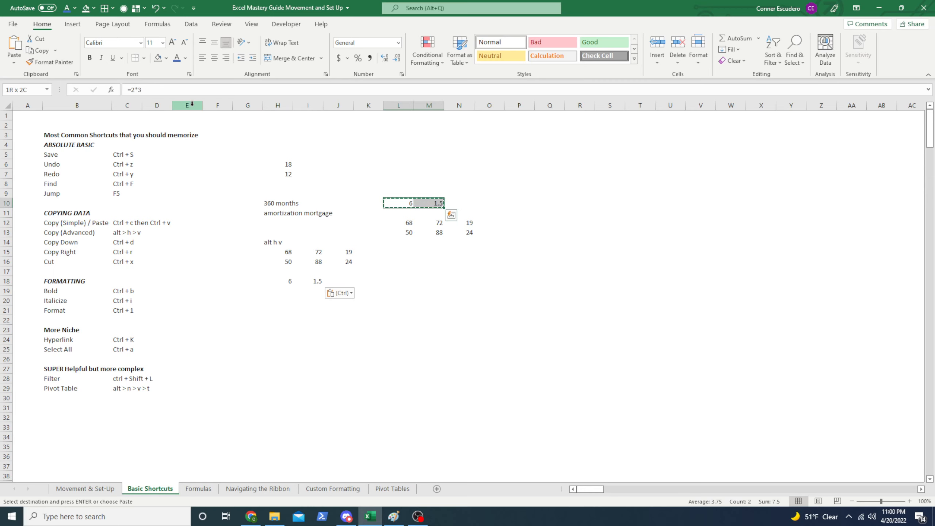
View the paste options at H19, below the pasted values, without applying any.
key(Down)
key(Left)
key(Left)
key(Left)
key(Left)
key(Down)
key(Down)
key(Down)
key(Down)
key(Down)
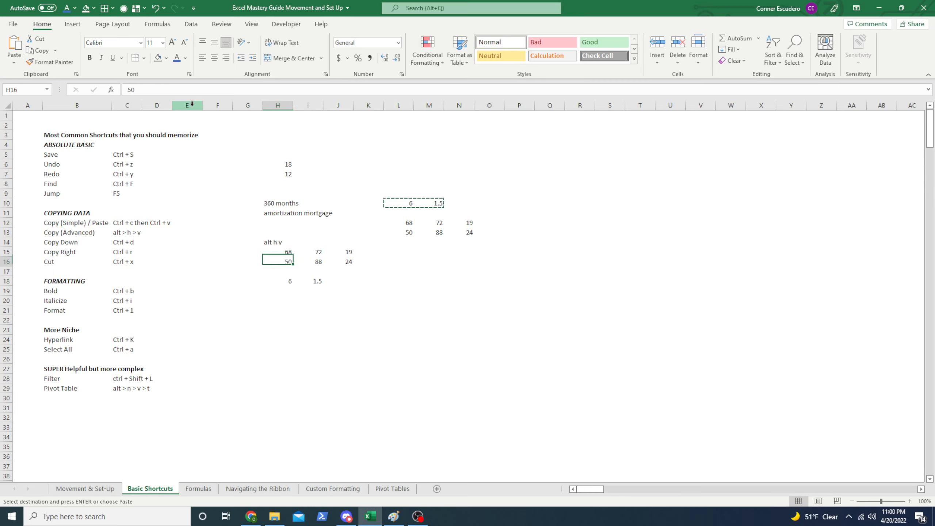
key(ctrl+Down)
key(ctrl+Down)
key(ctrl+Up)
key(Down)
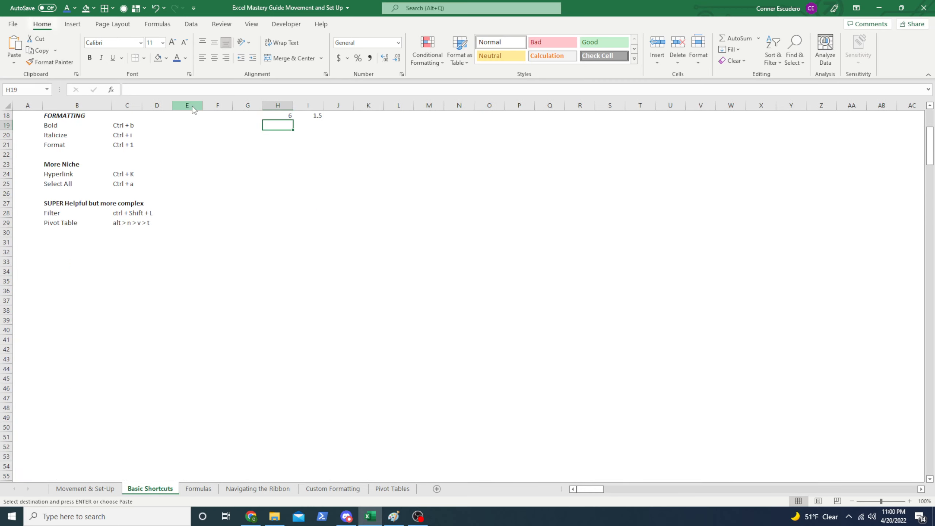
key(alt+h)
key(v)
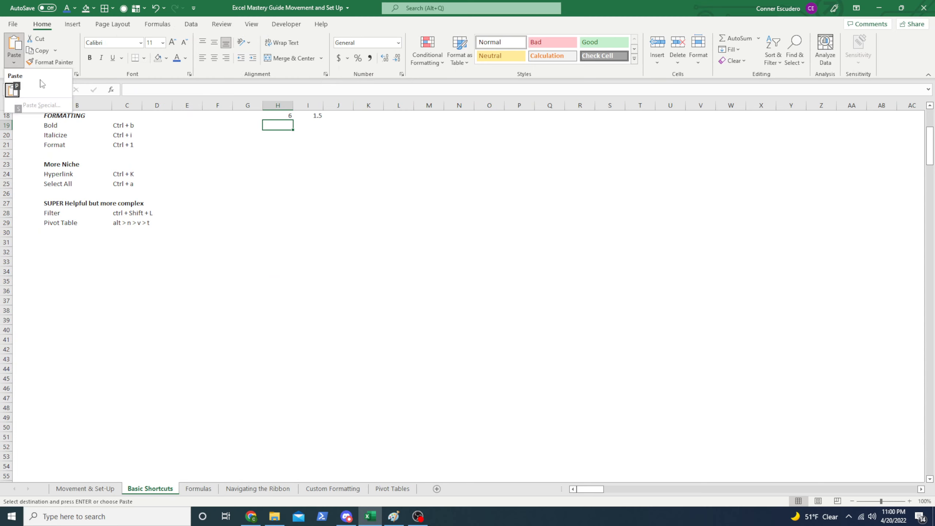
key(Escape)
Return to the formula cells L10:M10 and select both of them.
key(Up)
key(Up)
key(Up)
key(Up)
key(Up)
key(Up)
key(Up)
key(Up)
key(Up)
key(Up)
key(Up)
key(Up)
key(Up)
key(Up)
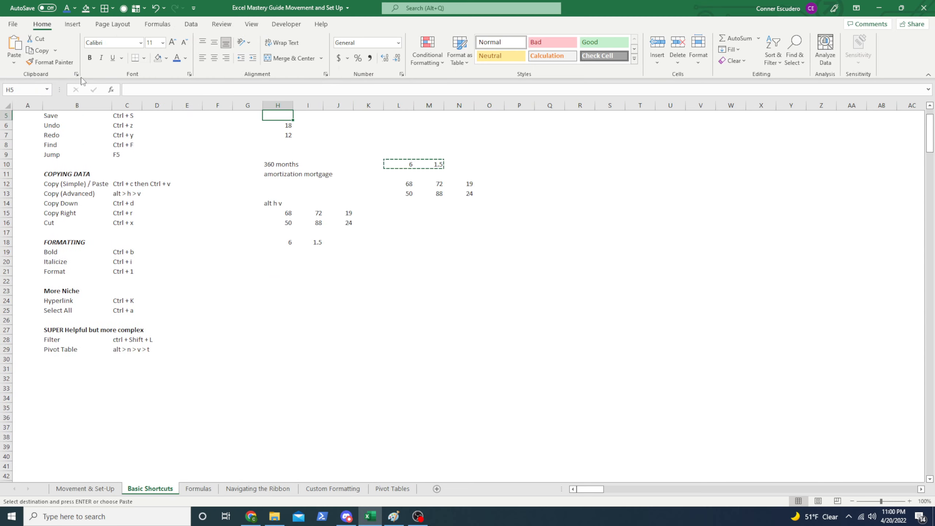
key(Right)
key(Right)
key(Right)
key(Right)
key(Down)
key(Down)
key(Down)
key(Down)
key(Down)
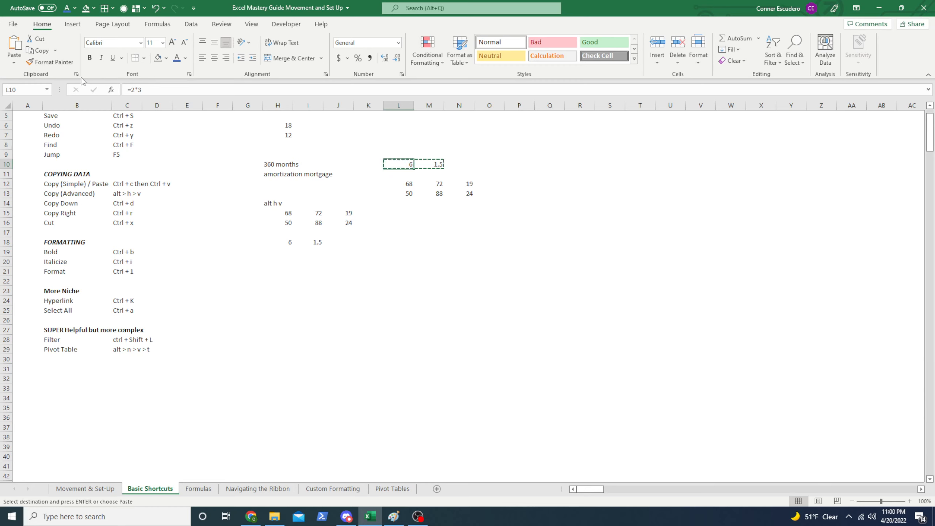
key(shift+Right)
Paste the copied cells L10:M10 with their formulas at H19, below the values-only row.
key(Down)
key(Down)
key(Down)
key(Left)
key(Left)
key(Left)
key(Left)
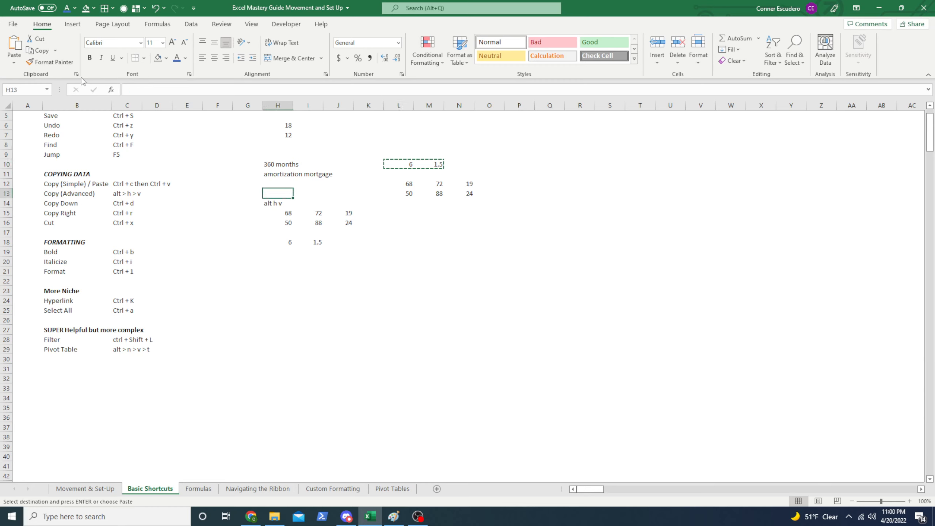
key(Down)
key(Down)
key(Down)
key(Down)
key(Down)
key(Down)
key(alt)
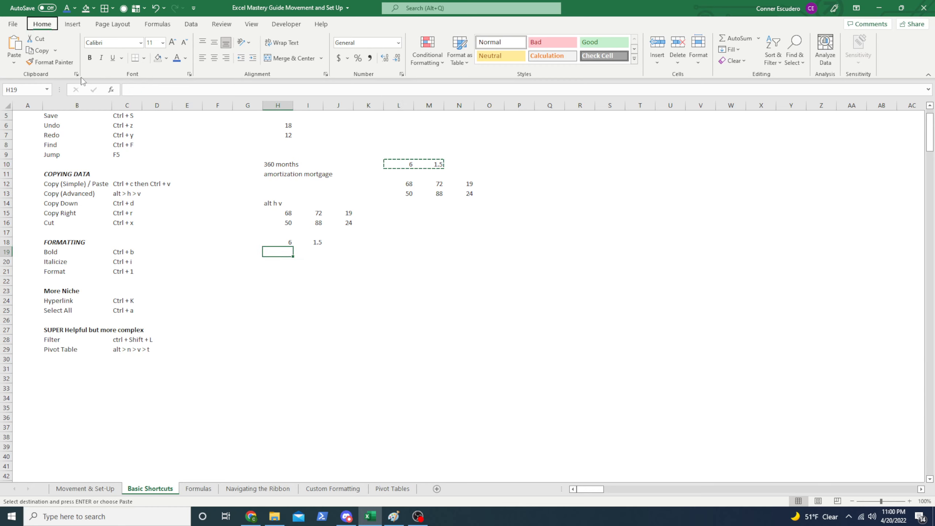
key(h)
key(v)
key(p)
Check the contents of the pasted cells H19:I19 and clear the copy selection.
key(Up)
key(Down)
key(shift+Right)
key(Right)
key(Right)
key(Right)
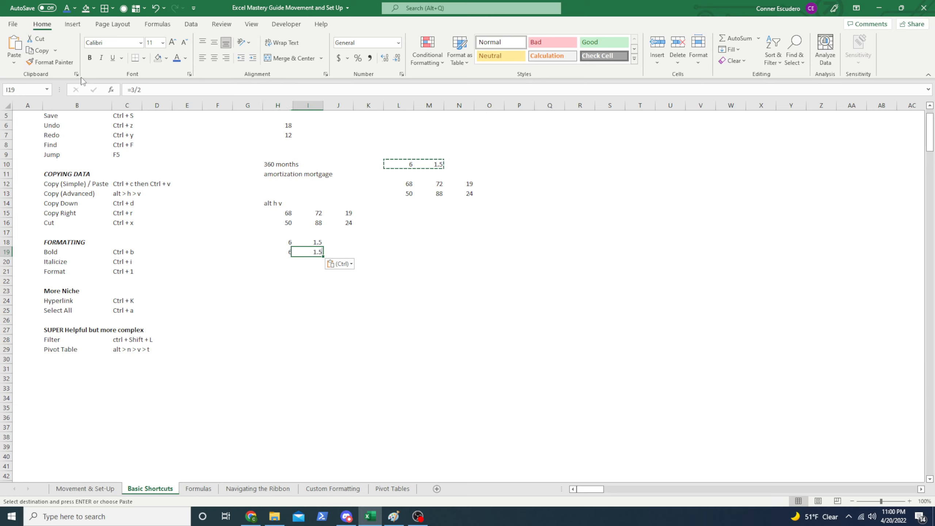
key(Escape)
Copy the horizontal row of numbers in L12:N12.
key(Right)
key(ctrl+Up)
key(Up)
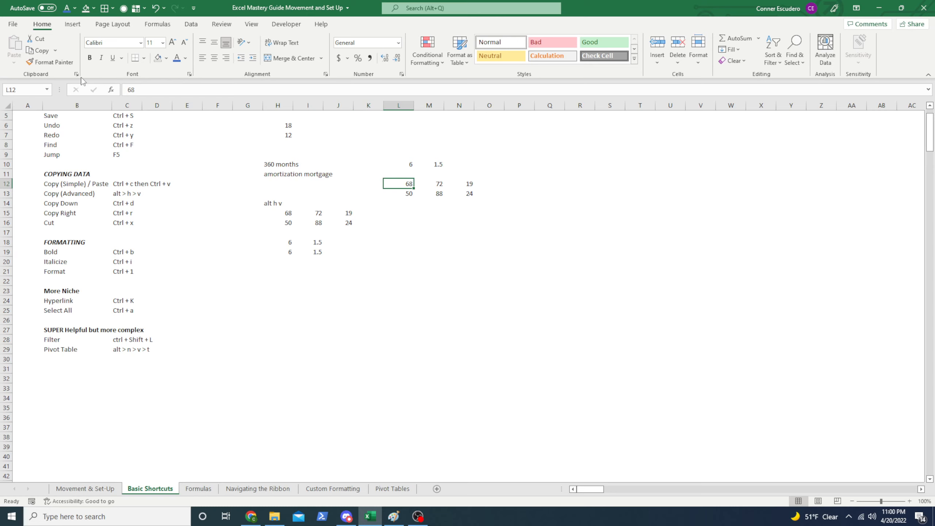
key(ctrl+shift+Right)
key(ctrl+c)
key(Down)
key(Down)
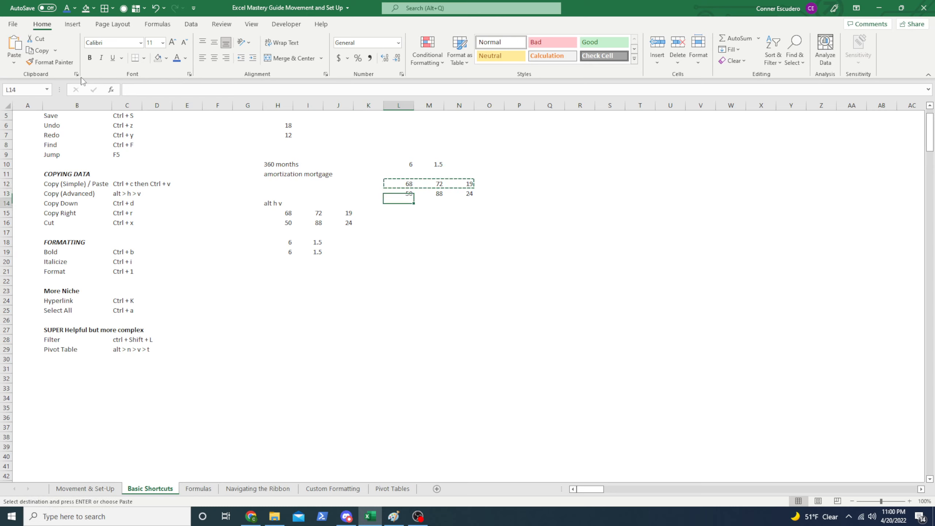
Highlight cells across row 12 and down column L from L12 to illustrate horizontal versus vertical layout.
key(Up)
key(Up)
key(shift+Right)
key(shift+Right)
key(shift+Right)
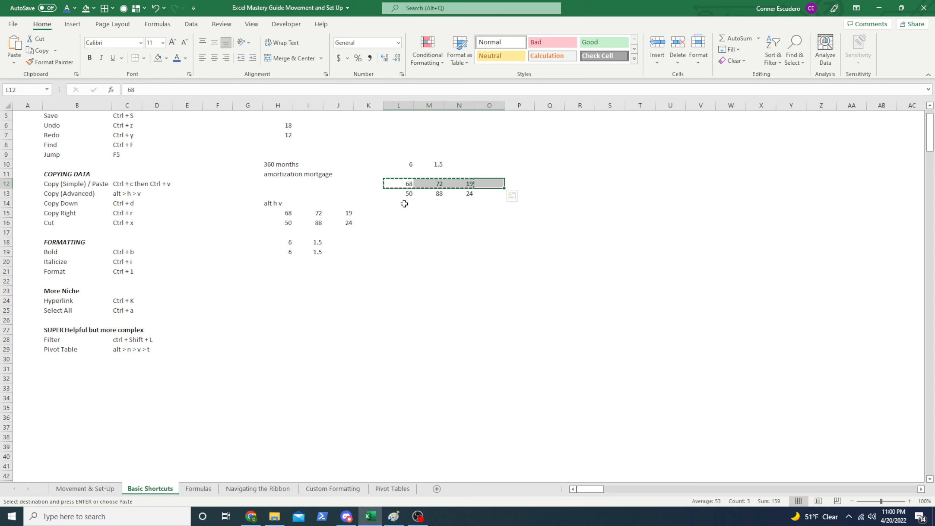
key(Down)
key(Down)
key(shift+Down)
key(shift+Down)
key(shift+Down)
key(shift+Down)
key(shift+Down)
key(shift+Down)
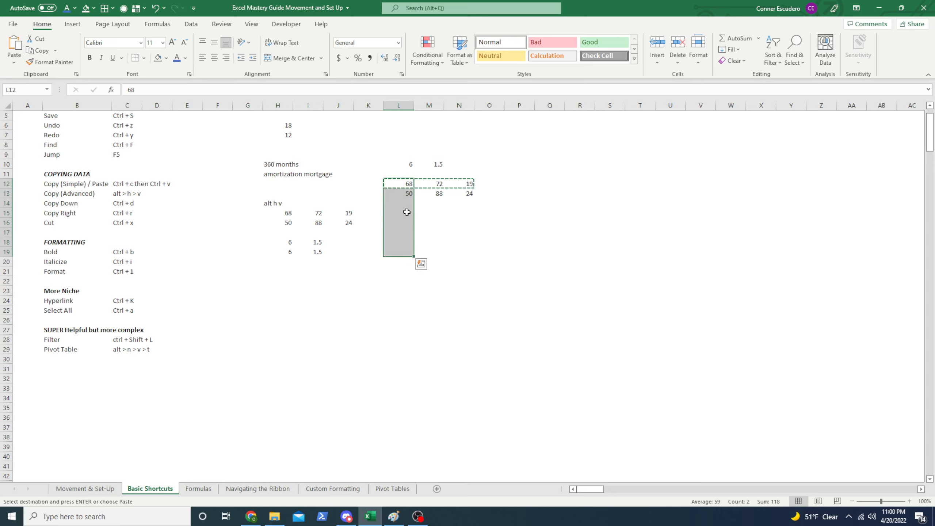
drag(400, 203, 524, 212)
click(409, 186)
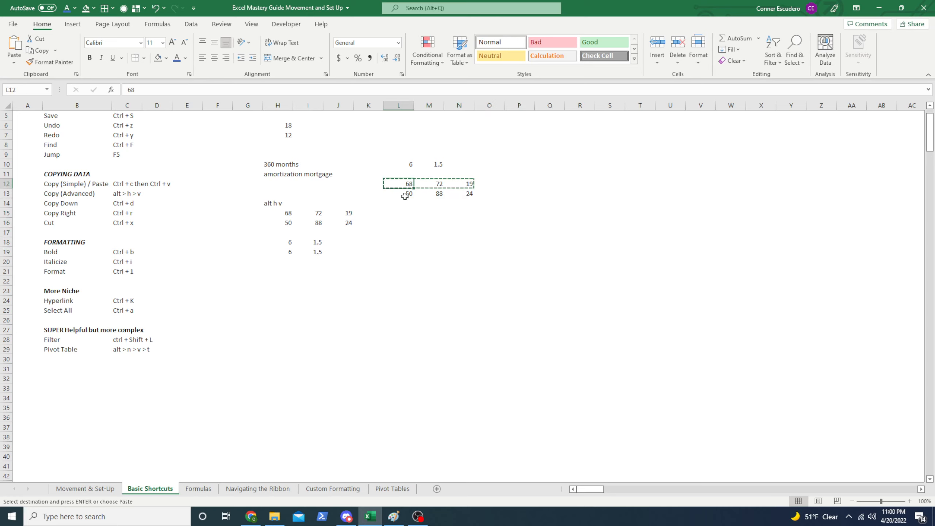
Paste the copied row L12:N12 transposed into a vertical column starting at H21.
key(Left)
key(Left)
key(Left)
key(Left)
key(Left)
key(Left)
key(Left)
key(Left)
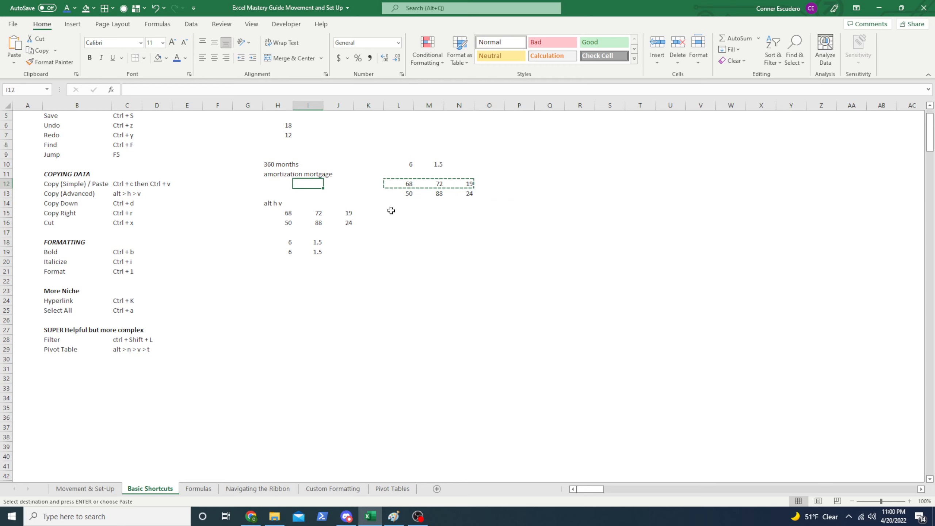
key(Right)
key(Right)
key(Down)
key(Down)
key(Down)
key(Down)
key(Down)
key(Down)
key(Right)
key(Down)
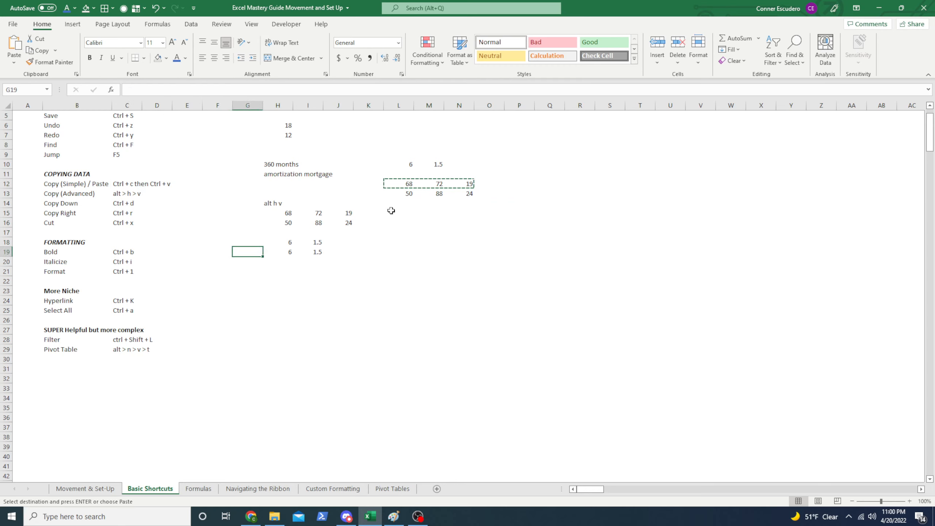
key(Right)
key(Right)
key(Down)
key(Down)
key(Left)
key(alt)
key(h)
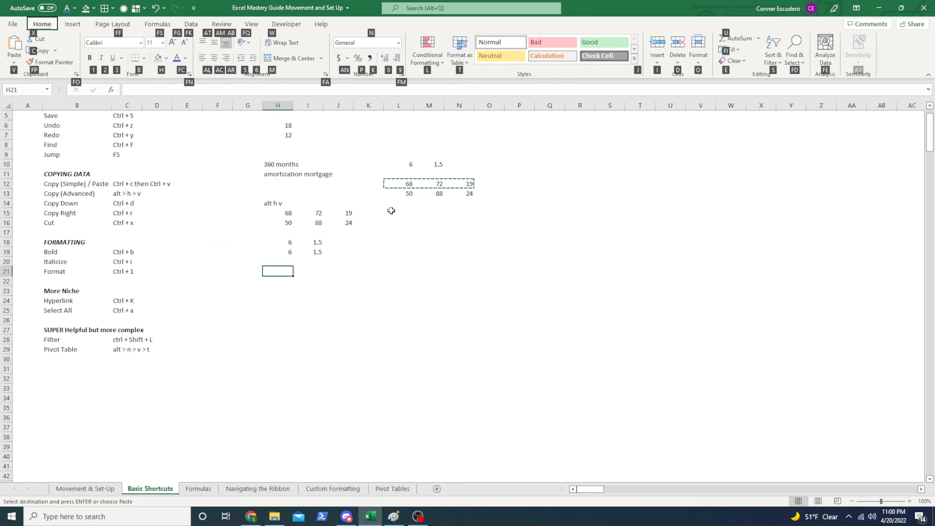
key(v)
key(t)
key(Up)
key(Escape)
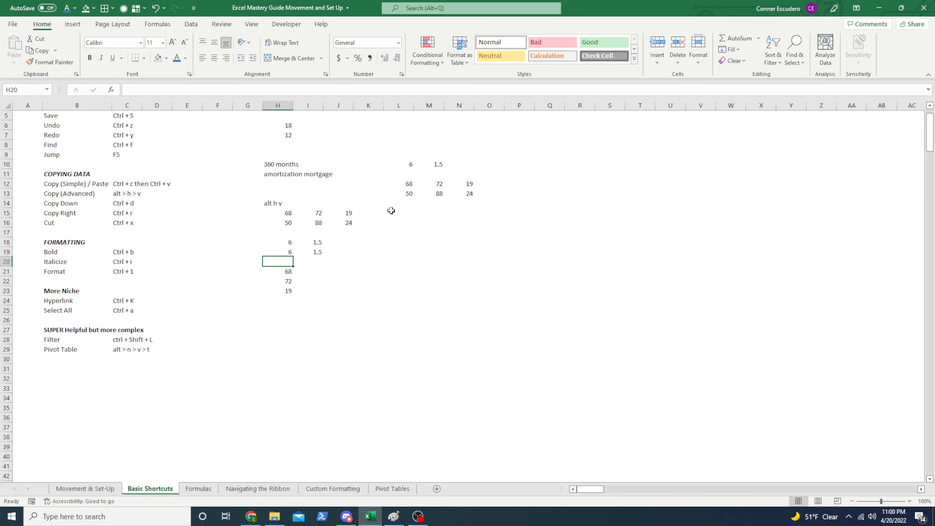
Examine the transposed column H21:H23 by selecting it, and bring the shortcut list's beginning back into view.
key(Down)
key(ctrl+shift+Down)
key(Up)
key(Down)
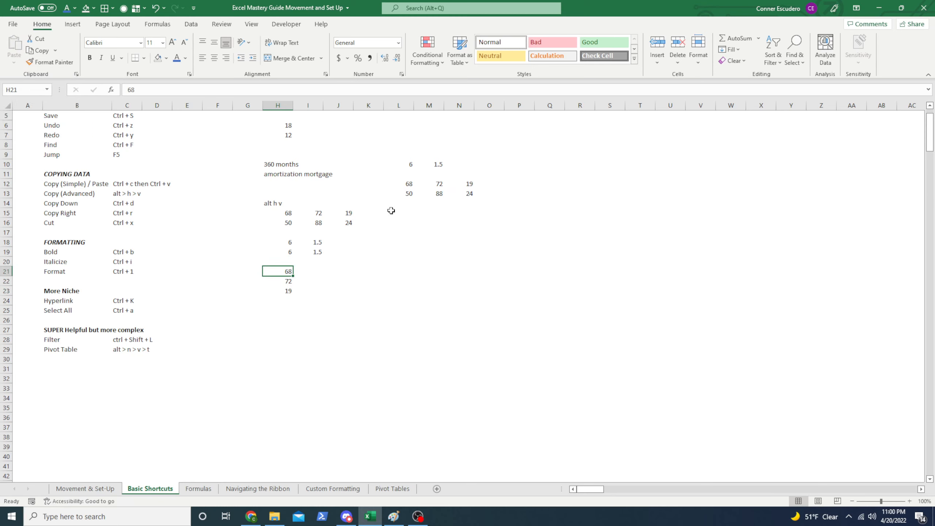
scroll(261, 244, up, 2)
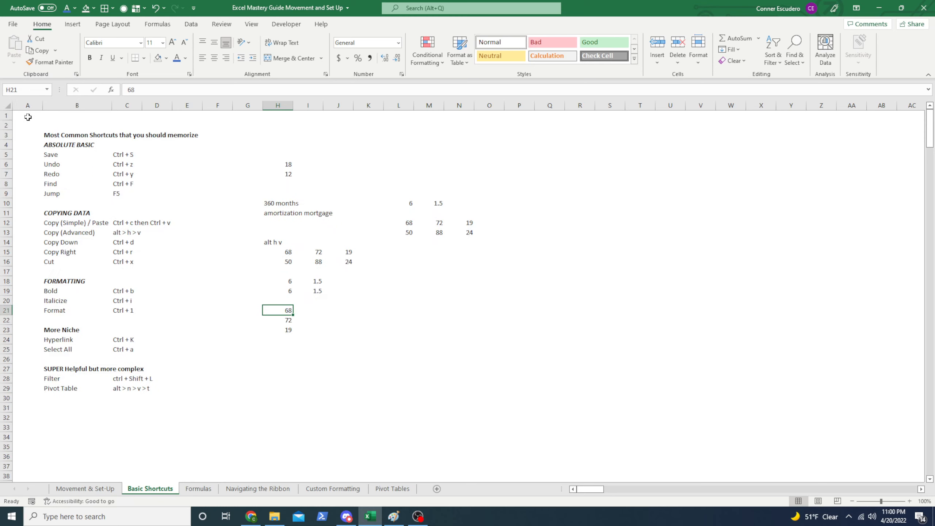
click(28, 106)
click(366, 105)
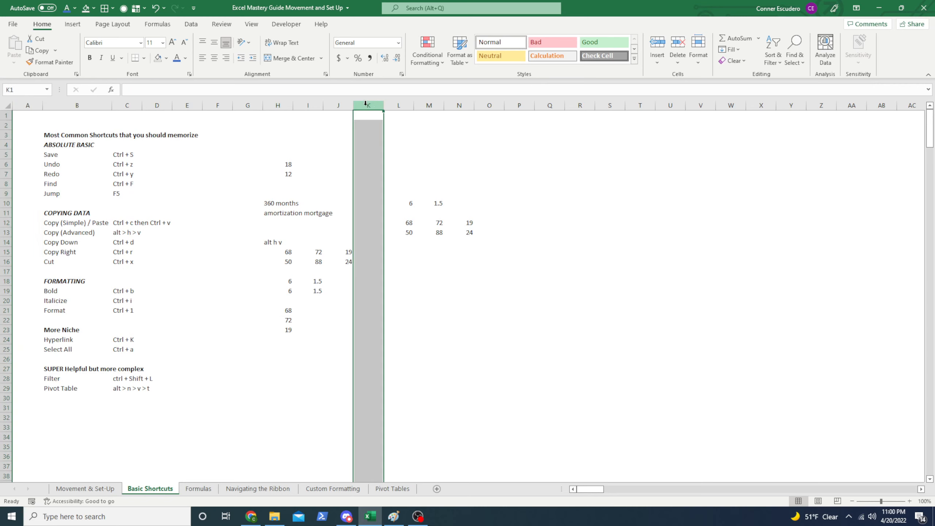
click(2, 115)
click(267, 175)
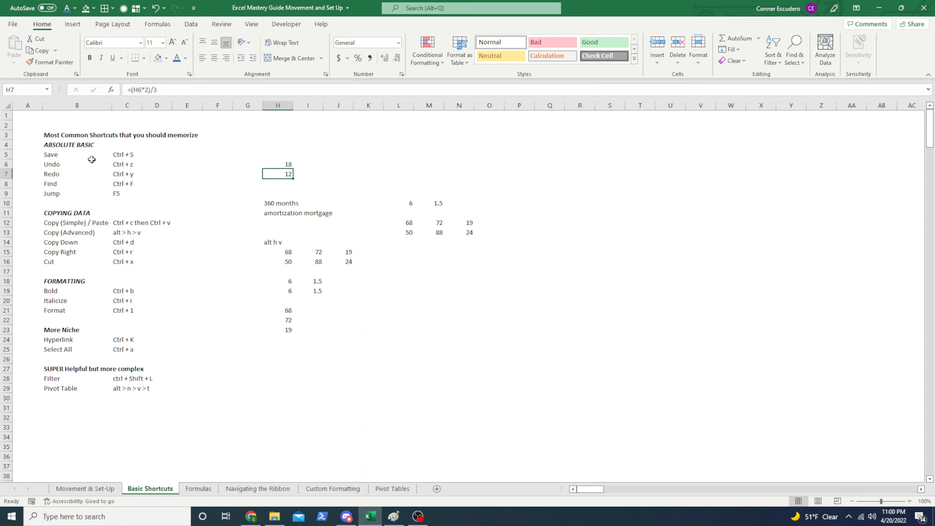
drag(250, 145, 512, 358)
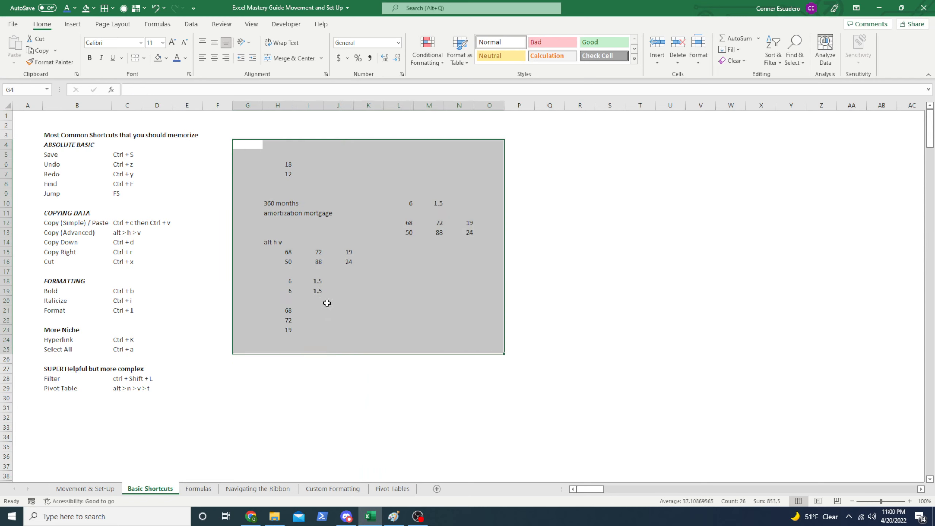
click(187, 193)
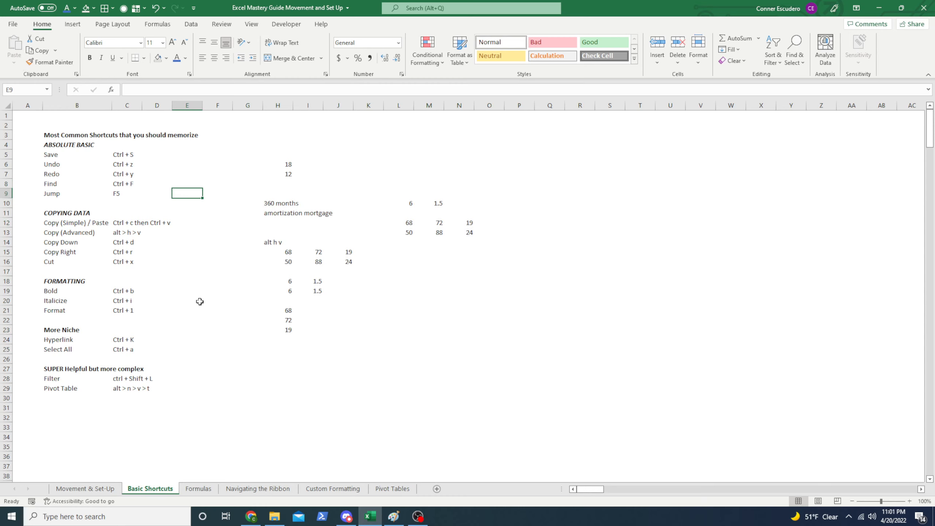
Clear the practice values from the ranges L9:O17 and H14:J24.
drag(405, 189, 493, 272)
key(Delete)
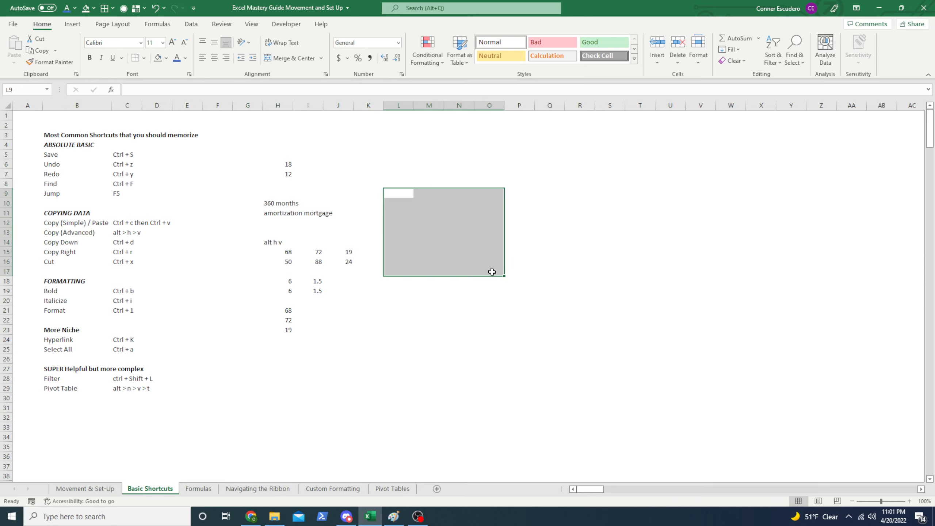
key(Left)
key(Left)
key(Left)
key(Down)
key(Down)
key(Down)
key(Down)
key(Down)
key(Left)
key(shift+Down)
key(shift+Down)
key(shift+Down)
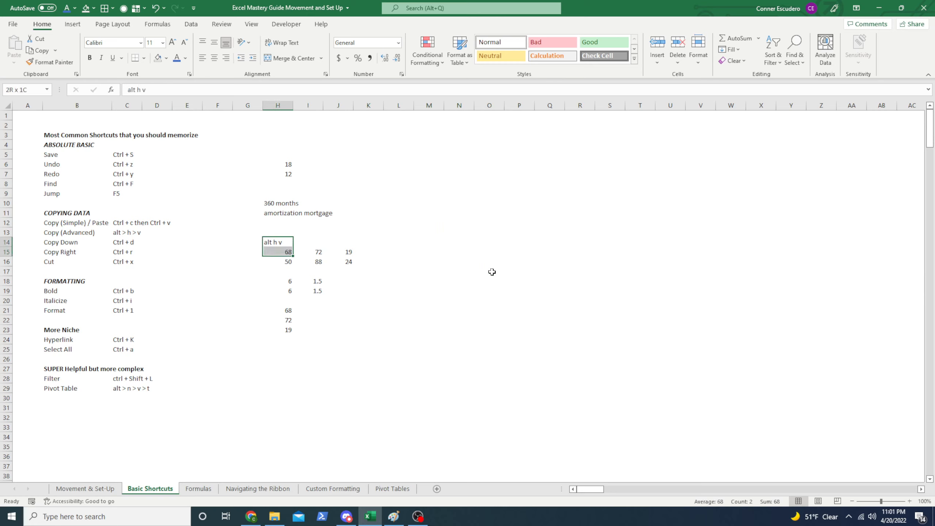
key(shift+Down)
key(shift+Down)
key(shift+Down)
key(shift+Down)
key(shift+Down)
key(shift+Down)
key(shift+Down)
key(shift+Right)
key(shift+Right)
key(Delete)
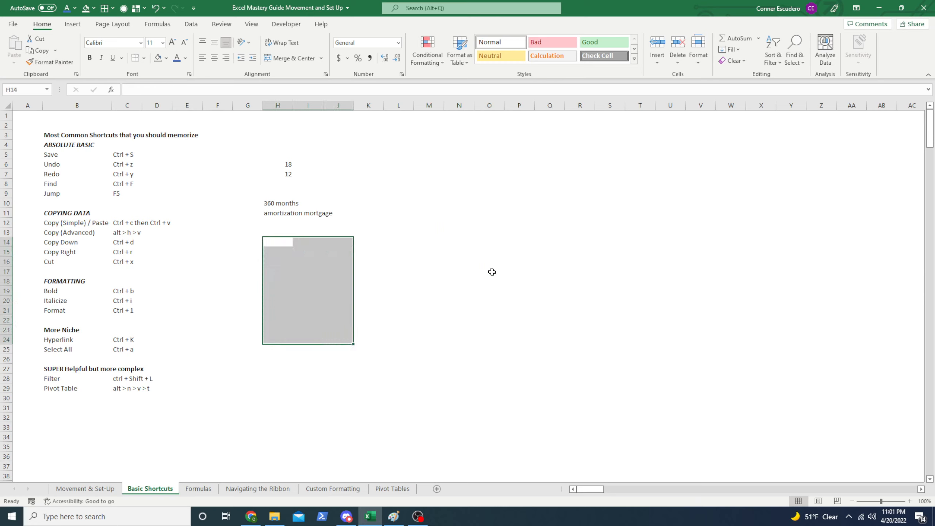
Enter the value 10 in cell I14.
key(Up)
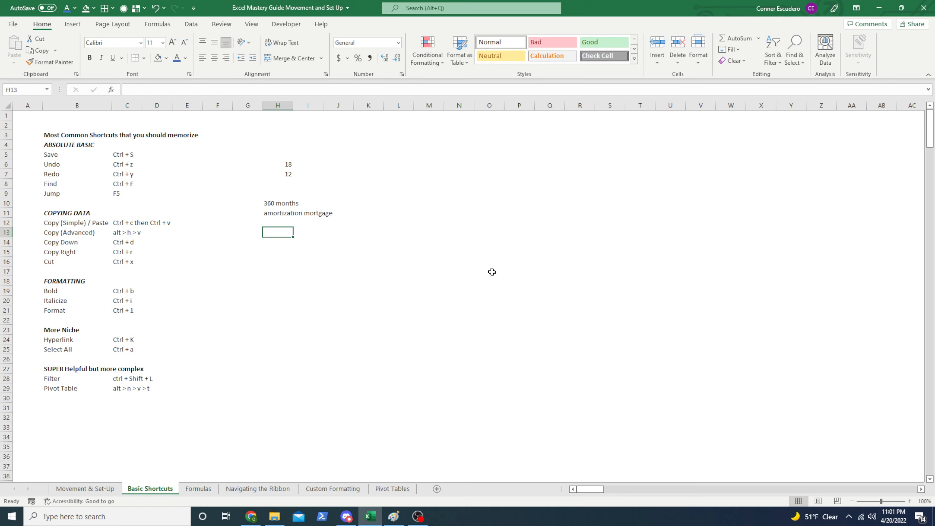
key(Left)
key(Left)
key(Left)
key(Left)
key(Left)
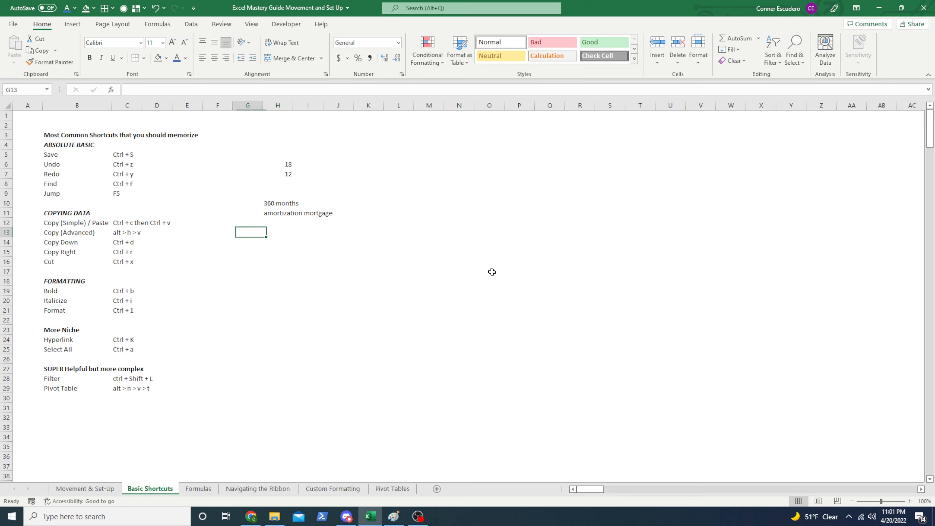
key(Down)
key(Left)
key(Right)
key(Right)
key(Right)
key(Right)
key(Right)
key(Right)
key(Right)
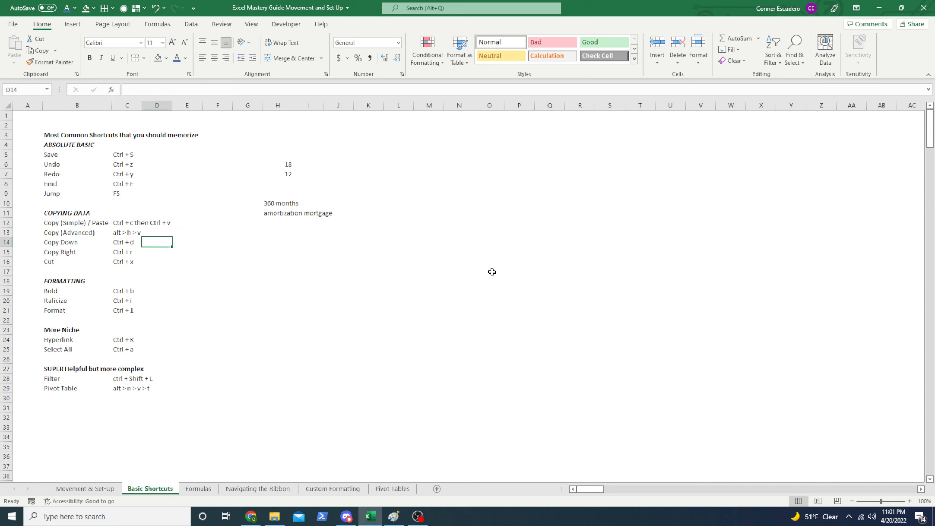
text(10)
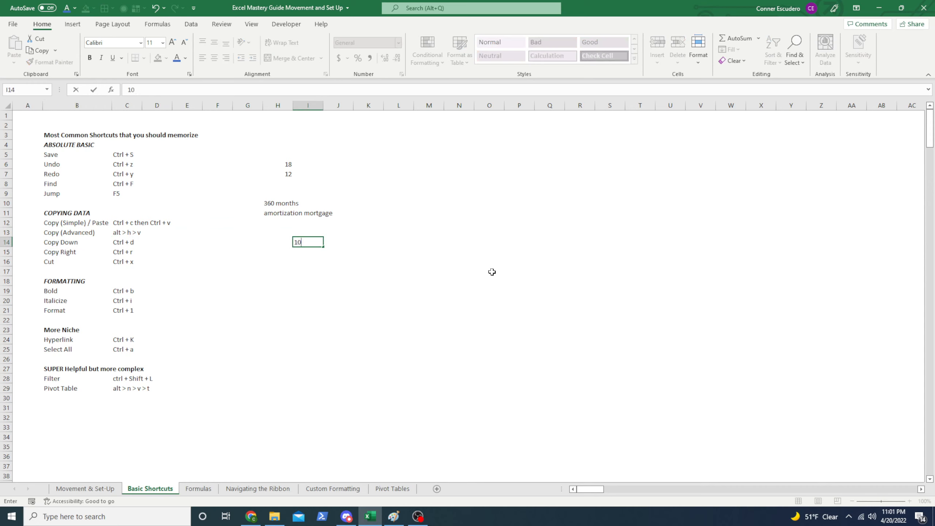
key(Return)
Copy the value in I14 right into the adjacent cell J14.
key(Up)
key(Right)
key(Left)
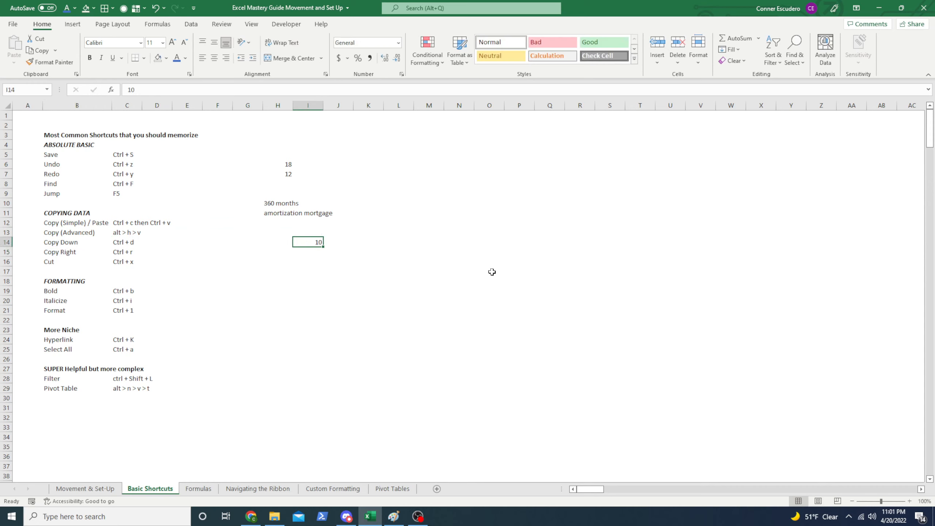
key(shift+Right)
key(shift+Right)
key(shift+Right)
key(shift+Right)
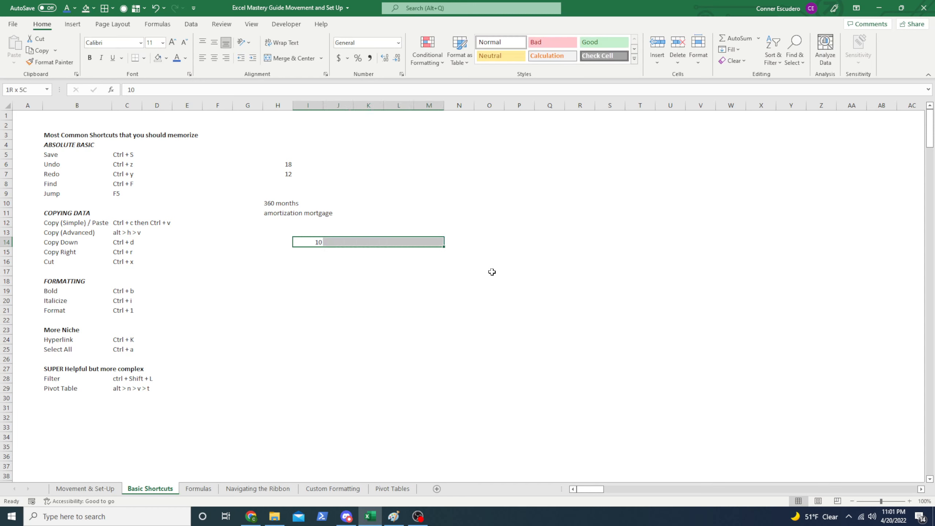
key(Right)
key(ctrl+r)
key(Left)
key(Right)
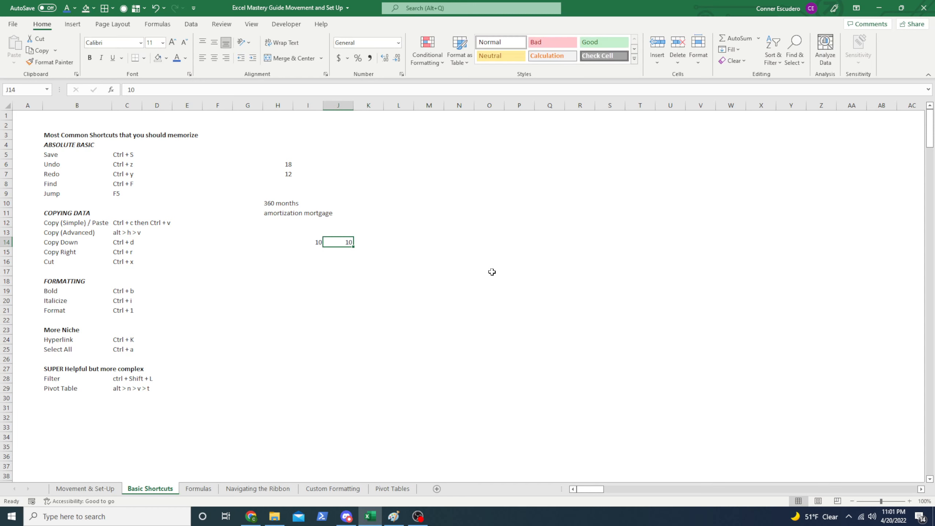
Clear the copied value from J14 and return to I14.
key(Left)
key(Right)
key(Delete)
key(Left)
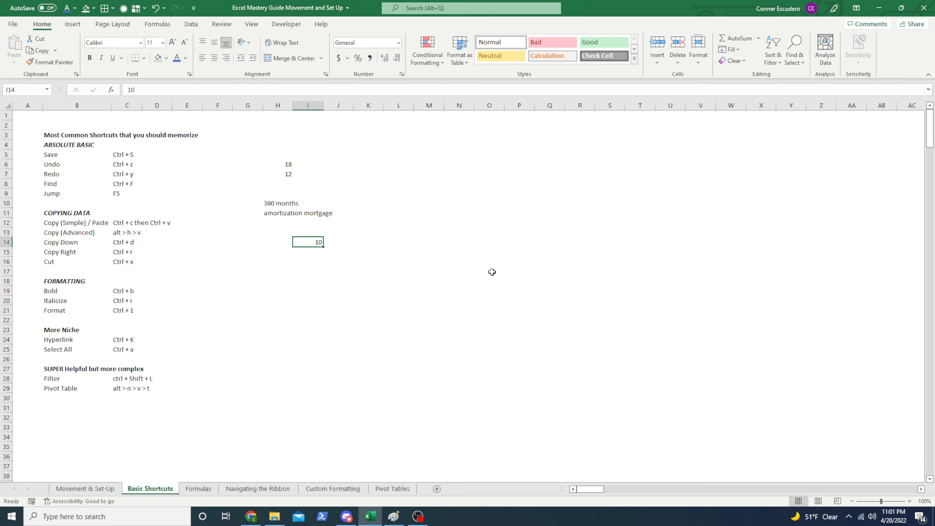
key(shift+Right)
key(shift+Right)
key(shift+Right)
key(shift+Right)
key(shift+Right)
key(shift+Right)
key(shift+Right)
key(shift+Right)
key(shift+Right)
key(shift+Right)
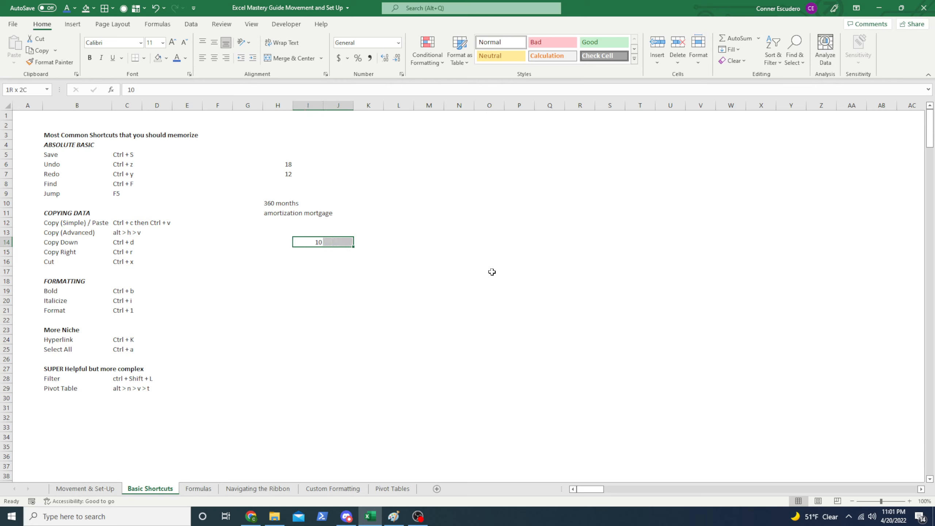
key(Right)
key(Left)
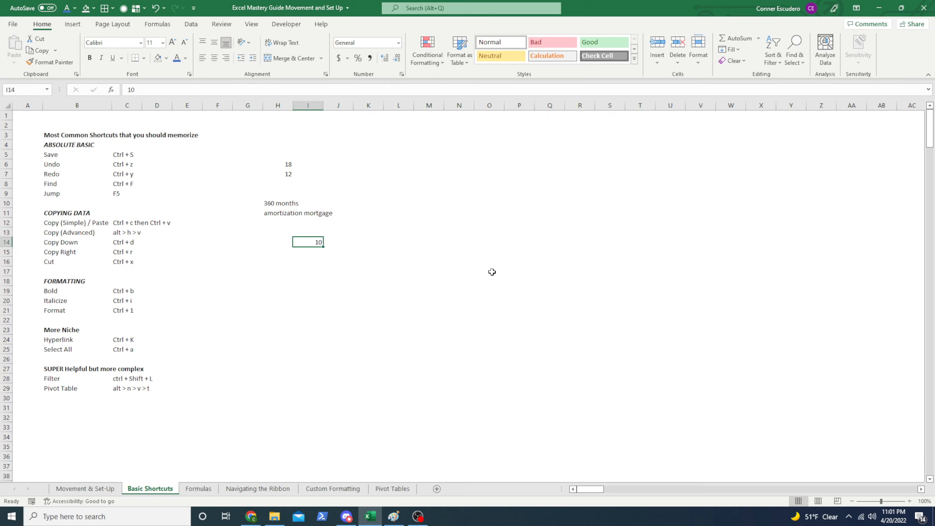
Replace the value in I14 with the formula =2*3.
text(=2*)
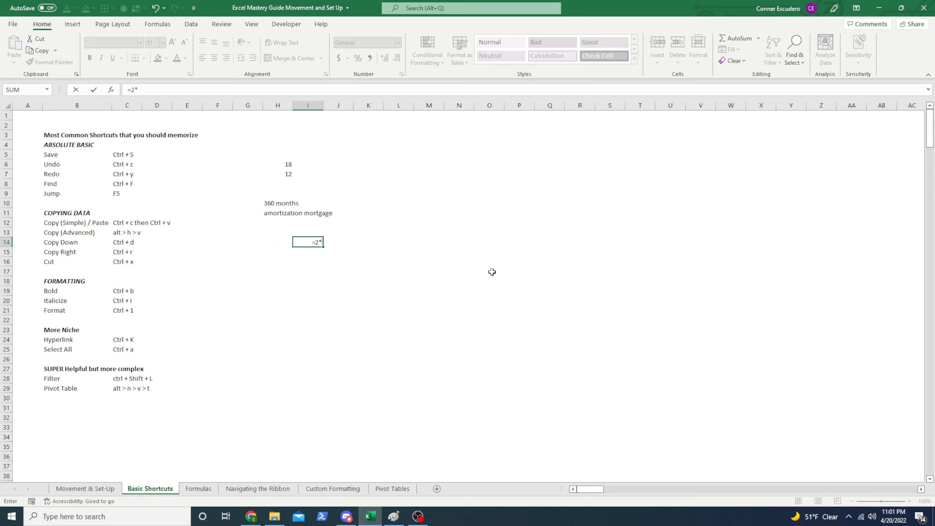
text(3)
key(Return)
Enter the value 1 in I13 as the start of a number series.
key(Up)
key(Up)
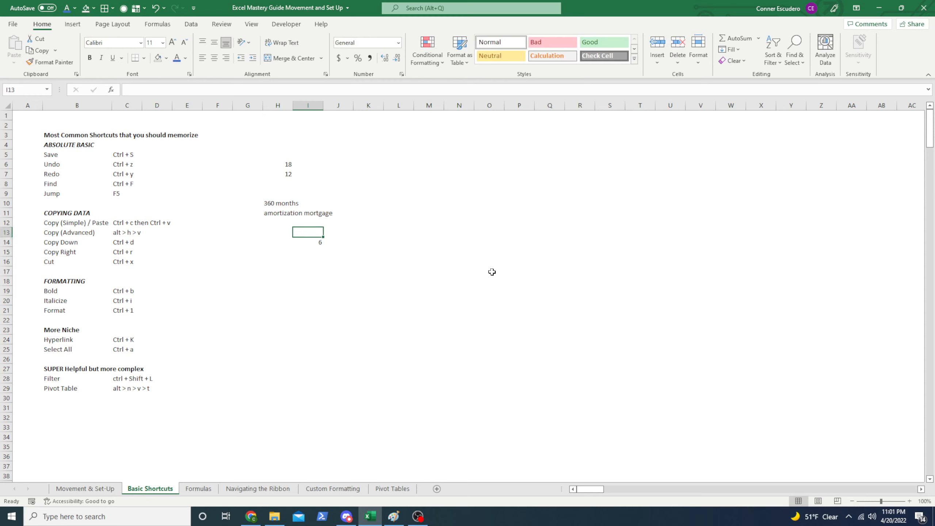
text(1)
key(Tab)
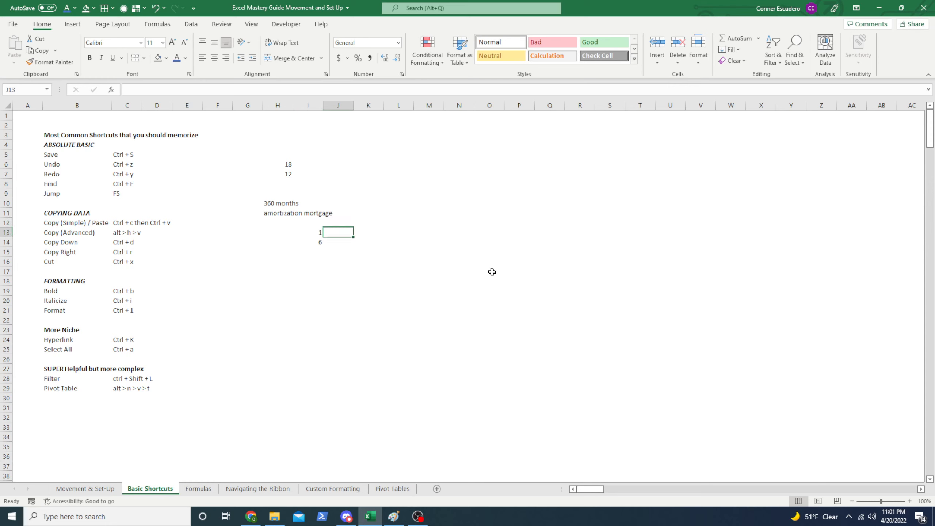
text(+)
key(Down)
key(Left)
key(Up)
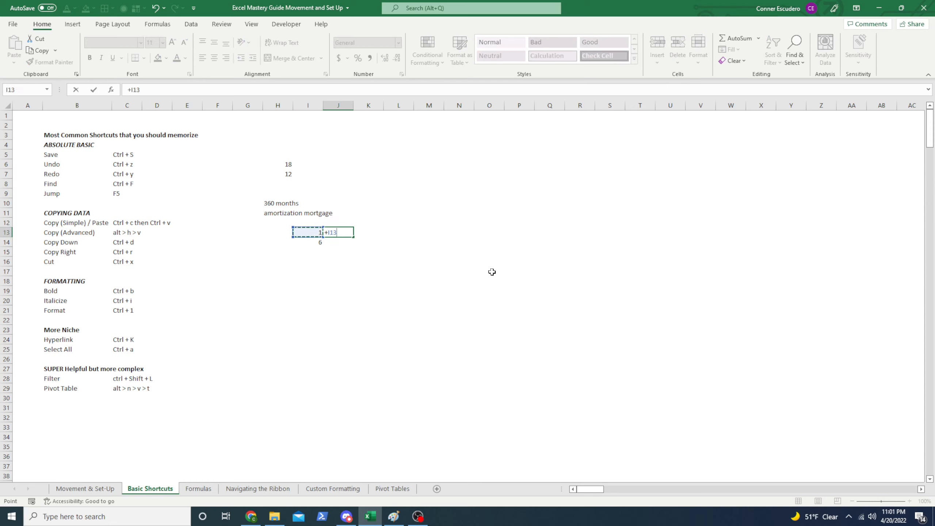
text(+!)
key(Return)
key(Escape)
key(Escape)
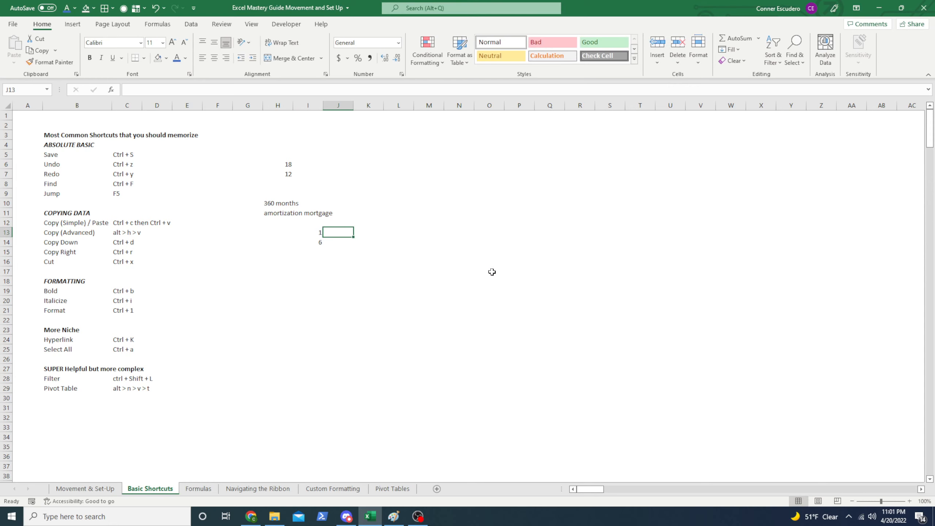
Enter the formula +I13+1 in J13 to add one to the cell before it.
text(+)
key(Left)
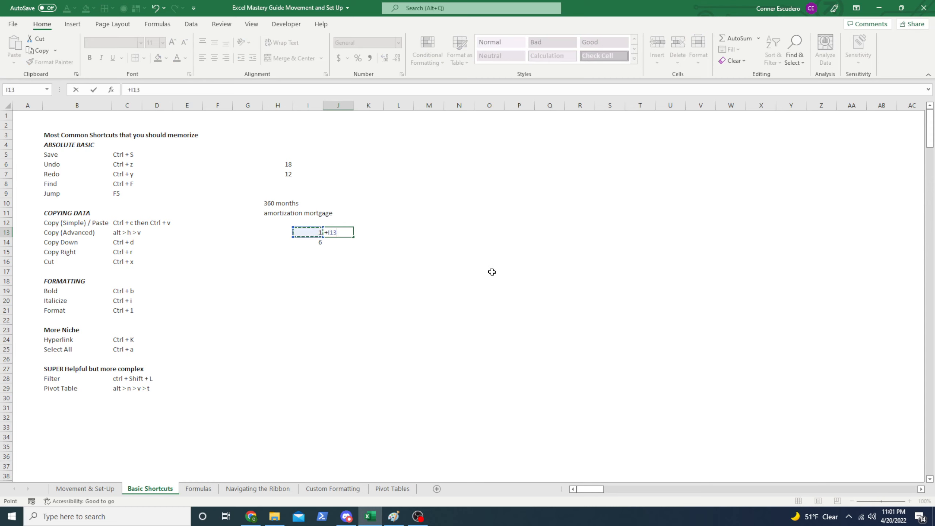
text(+1)
key(Return)
Copy the increment formula in J13 right through Q13 to extend the number series.
key(Up)
key(shift+Right)
key(shift+Right)
key(shift+Right)
key(shift+Right)
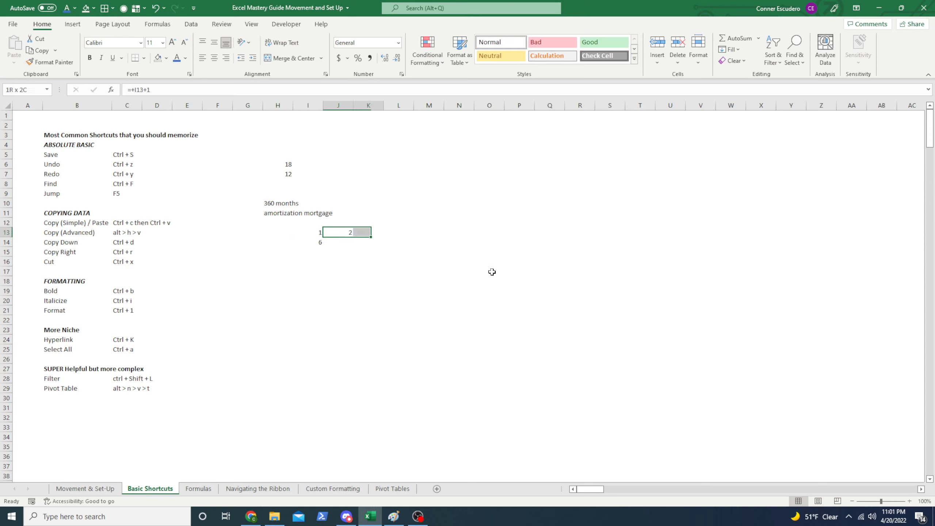
key(shift+Right)
key(shift+Right)
key(shift+Right)
key(shift+Right)
key(ctrl+r)
key(Left)
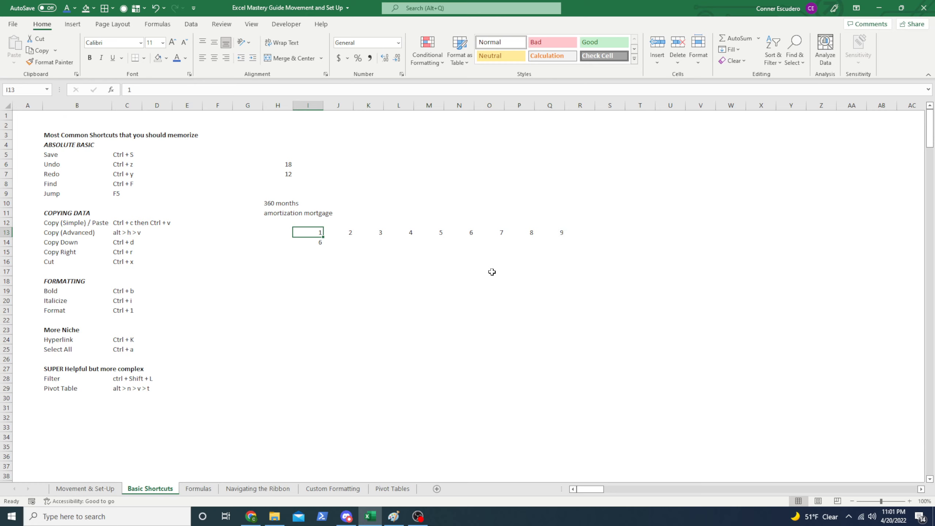
Enter the formula =I13^2 in I14 to square the number above it.
key(Down)
key(Right)
key(Left)
key(Right)
key(Right)
key(Left)
key(Left)
key(Up)
key(Down)
key(Down)
key(Up)
text(=)
key(Up)
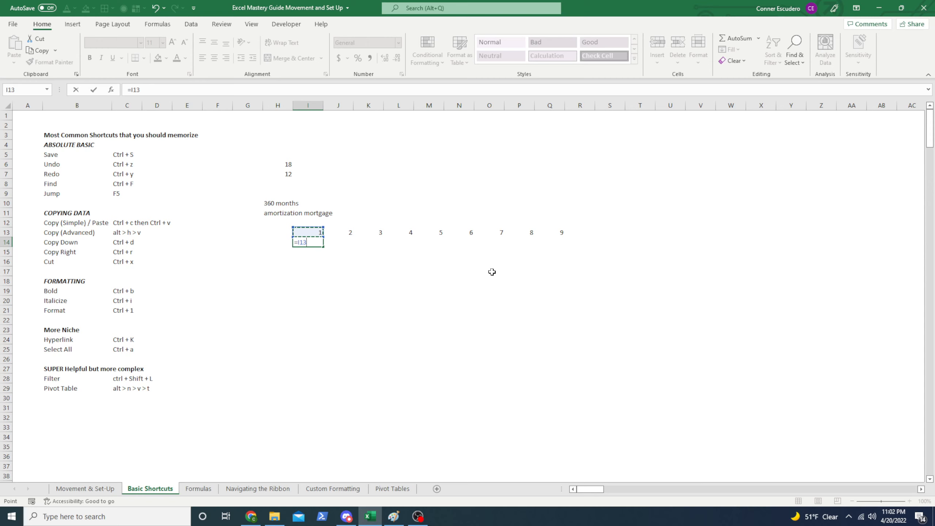
key(ctrl+Return)
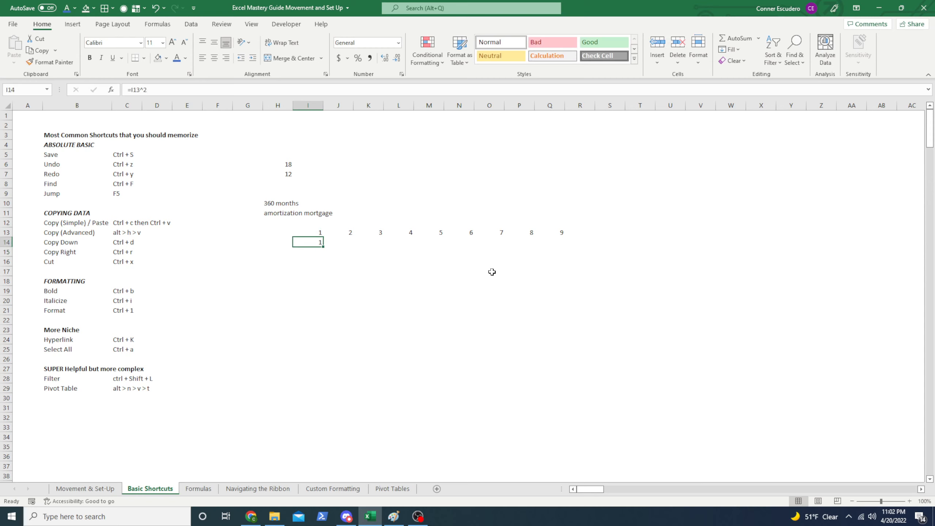
Copy the squaring formula in I14 right through Q14.
key(shift+Right)
key(shift+Right)
key(shift+Right)
key(shift+Right)
key(shift+Right)
key(shift+Right)
key(shift+Right)
key(shift+Right)
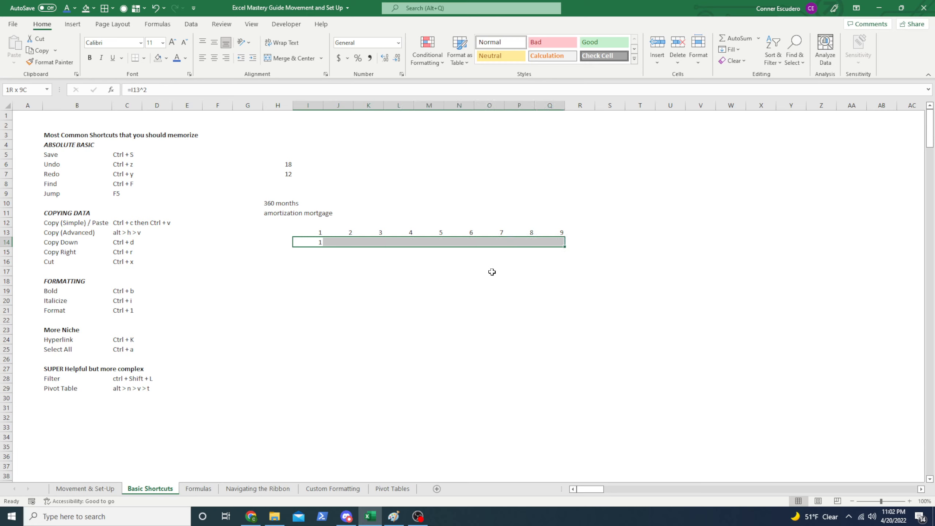
key(ctrl+r)
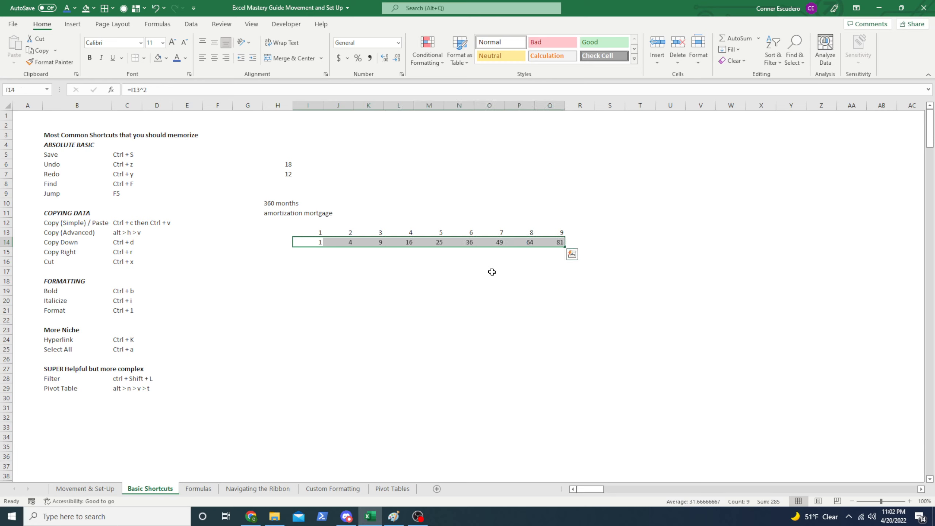
Check the copied squaring formulas along row 14 and undo the fill.
key(Right)
key(Left)
key(Right)
key(Right)
key(Left)
key(Left)
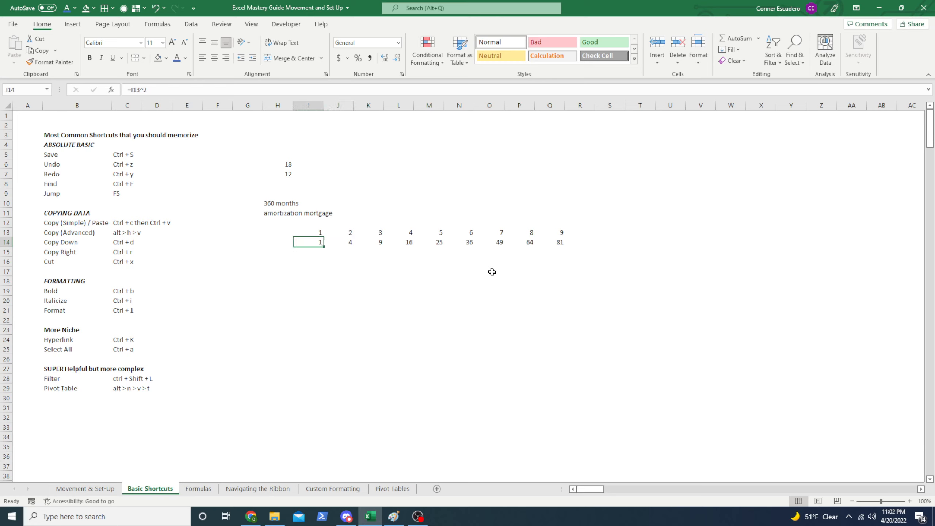
key(Right)
key(Left)
key(ctrl+Right)
key(Left)
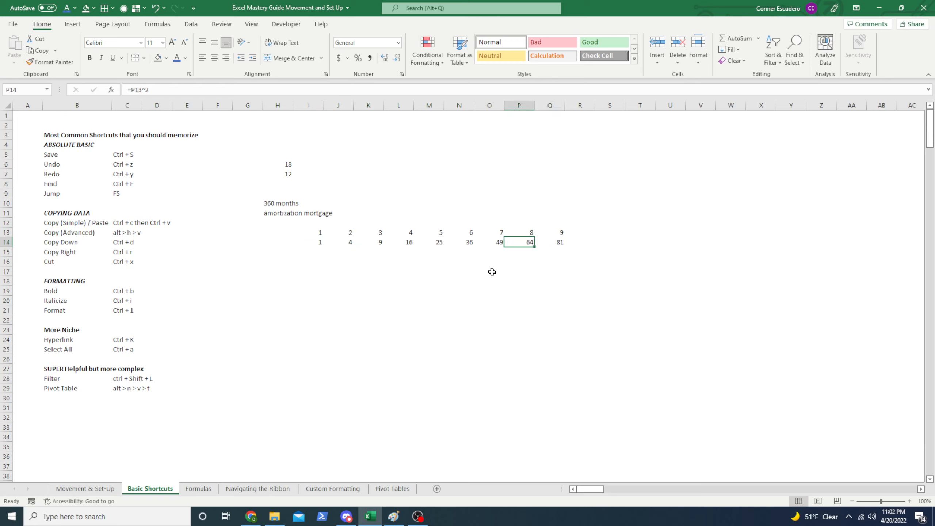
key(ctrl+z)
Select I14:Q14 and fill the squaring formula right across the range again.
key(Right)
key(shift+Right)
key(shift+Right)
key(shift+Right)
key(shift+Right)
key(shift+Right)
key(shift+Right)
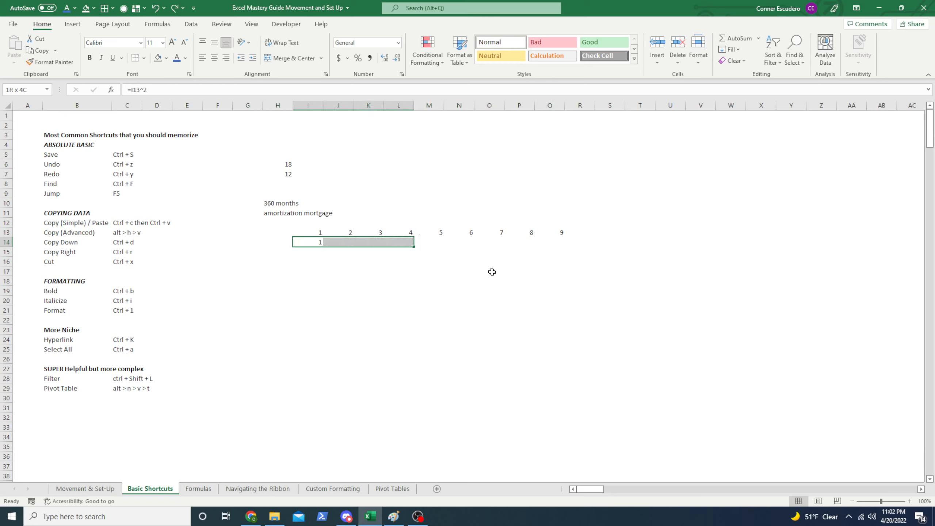
key(shift+Right)
key(shift+Right)
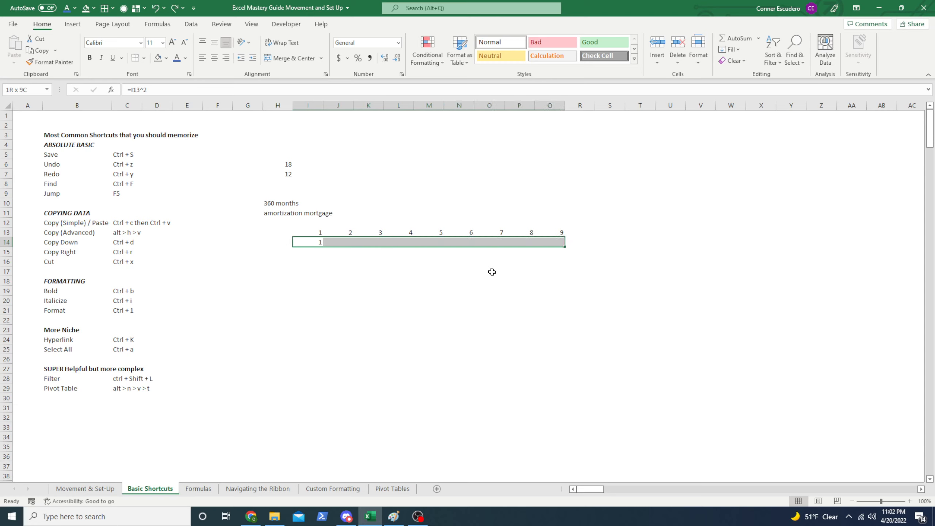
key(ctrl+r)
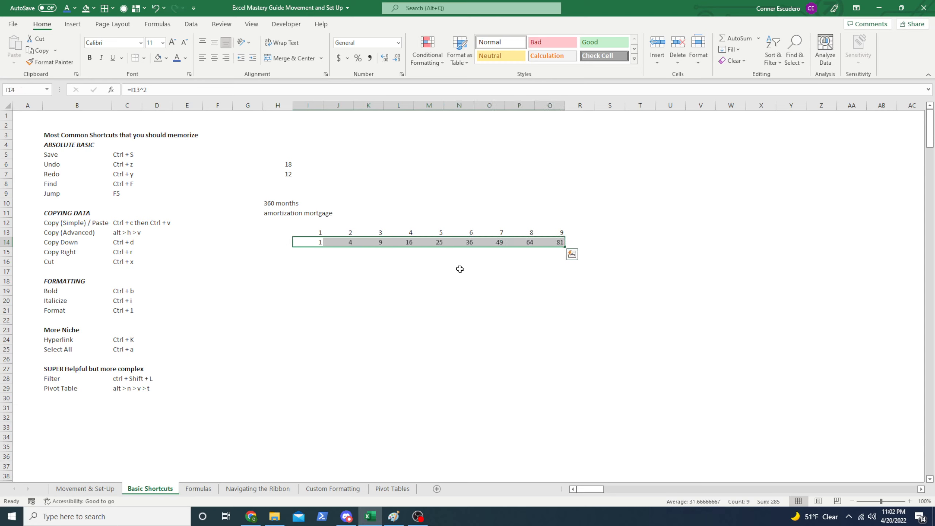
Reselect I14:Q14 and repeat the fill right of the squaring formula.
click(312, 247)
drag(321, 245, 553, 243)
key(ctrl+r)
Inspect the squaring formulas copied along row 14, cell by cell from J14 to O14.
click(349, 240)
key(F1)
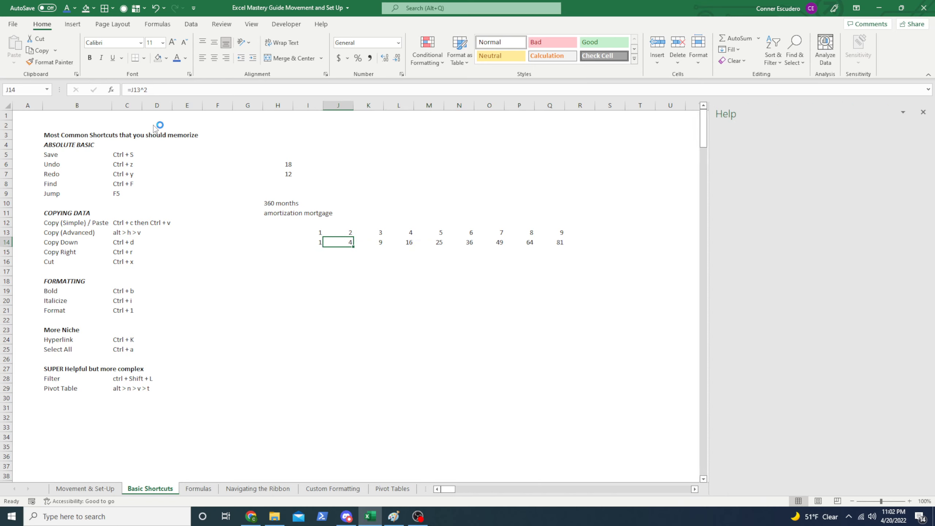
click(923, 113)
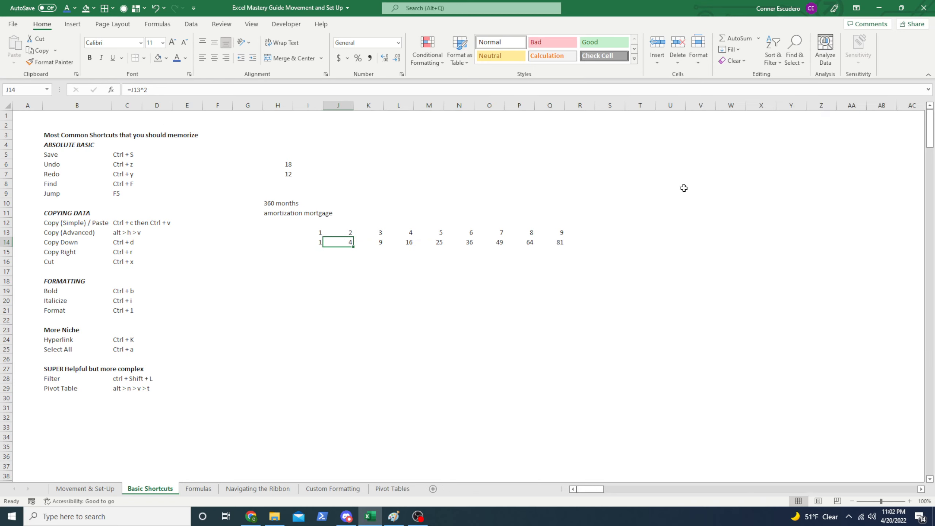
key(F2)
key(Tab)
key(F2)
key(Tab)
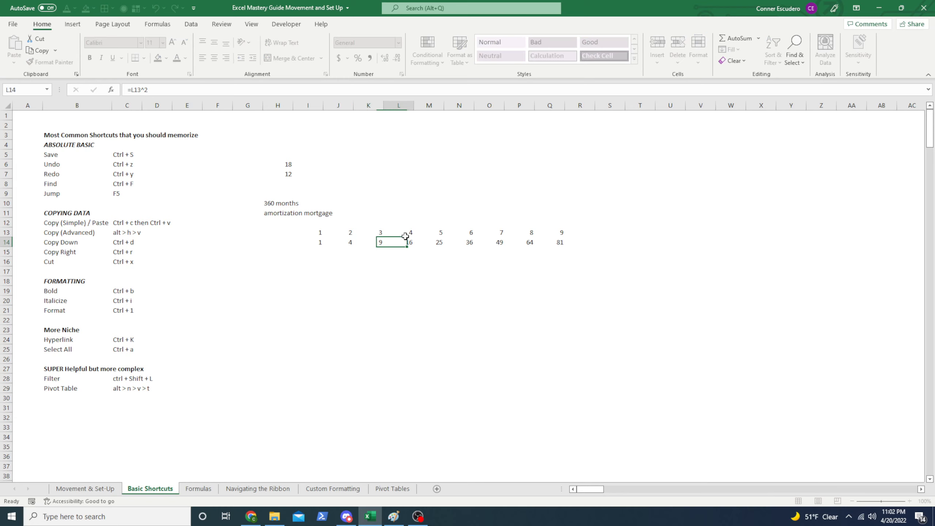
key(F2)
key(Escape)
key(Tab)
key(F2)
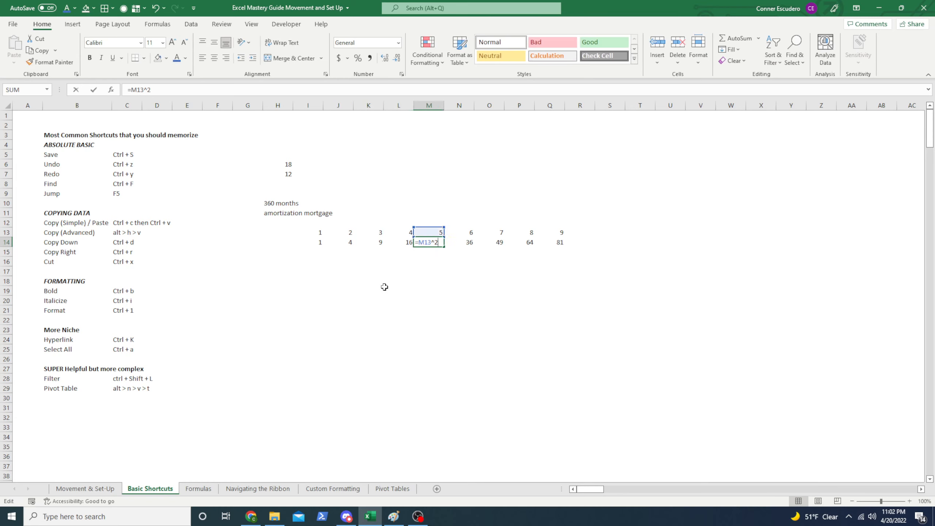
key(Escape)
key(Tab)
key(F2)
key(Escape)
key(Tab)
key(F2)
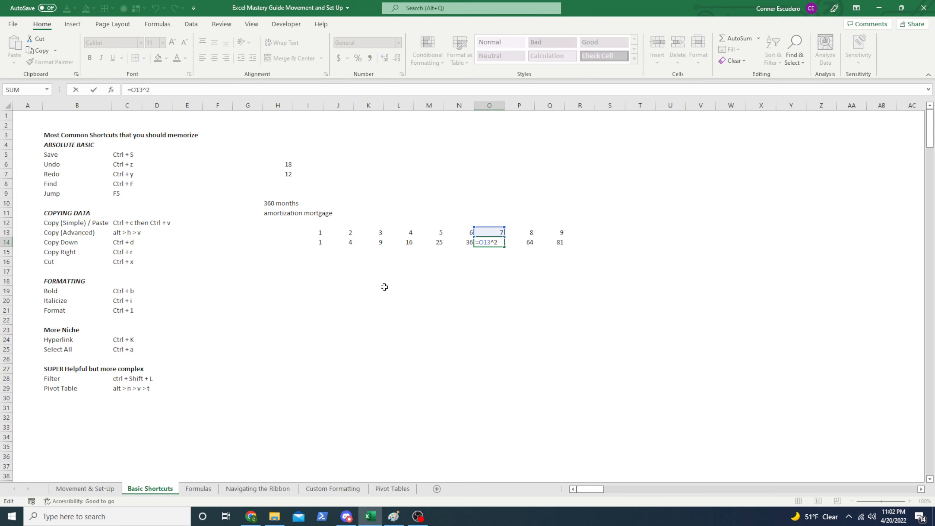
key(Escape)
Fill the squaring formulas of I14:Q14 down into row 15.
key(ctrl+Left)
key(shift+Right)
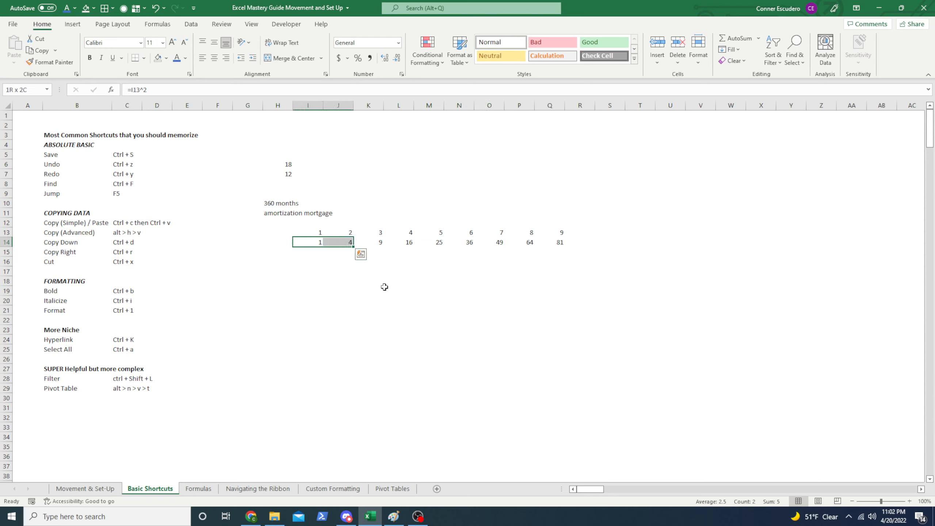
key(ctrl+shift+Right)
key(shift+Down)
key(ctrl+d)
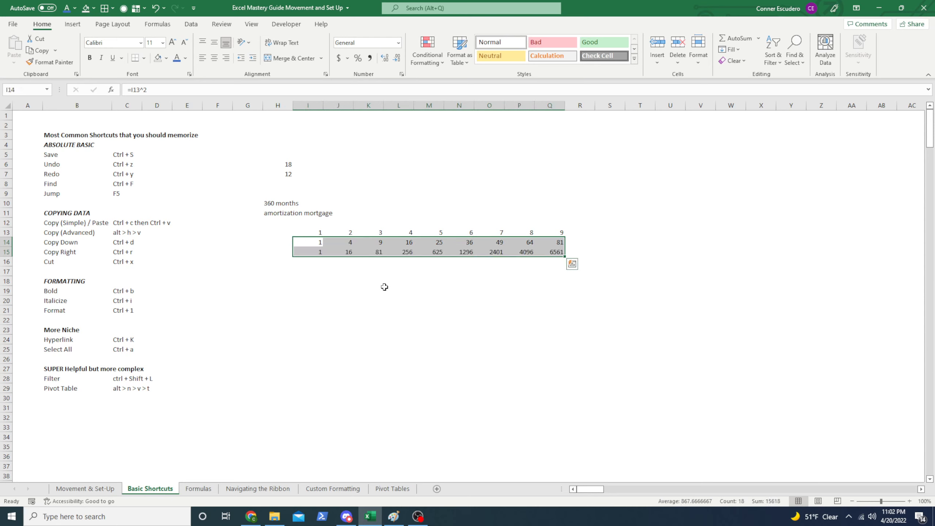
Compare the filled-down formulas in I15 and J15 with the original formula in I14.
key(Down)
key(F2)
key(Escape)
key(Right)
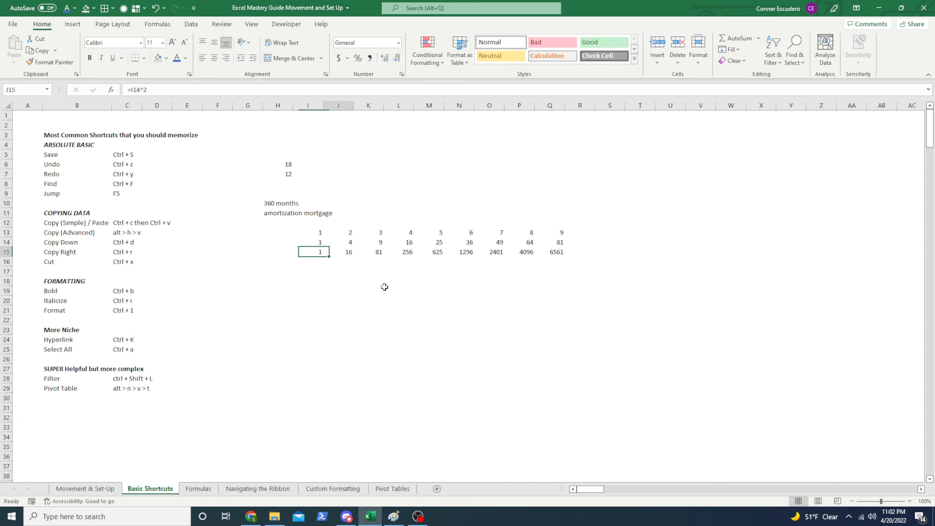
key(F2)
key(Escape)
key(Left)
key(Up)
key(Down)
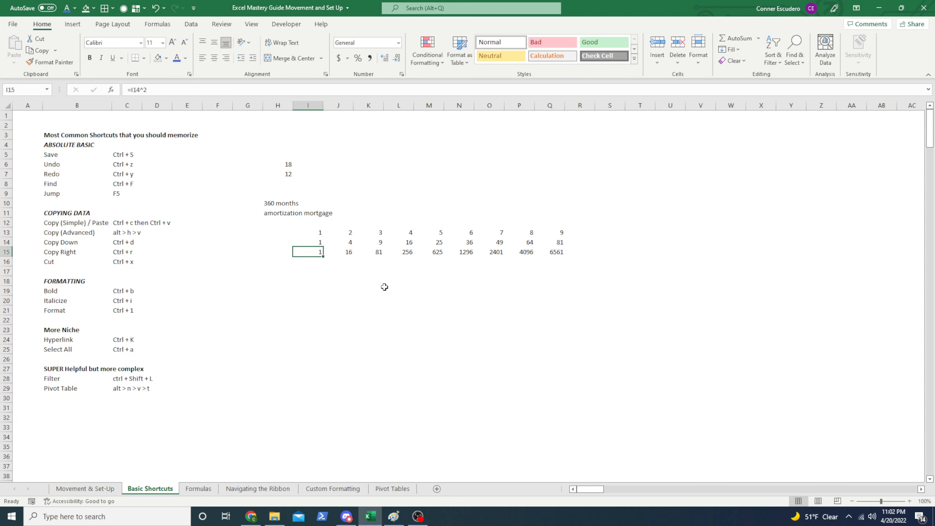
key(F2)
key(Escape)
key(Up)
key(F2)
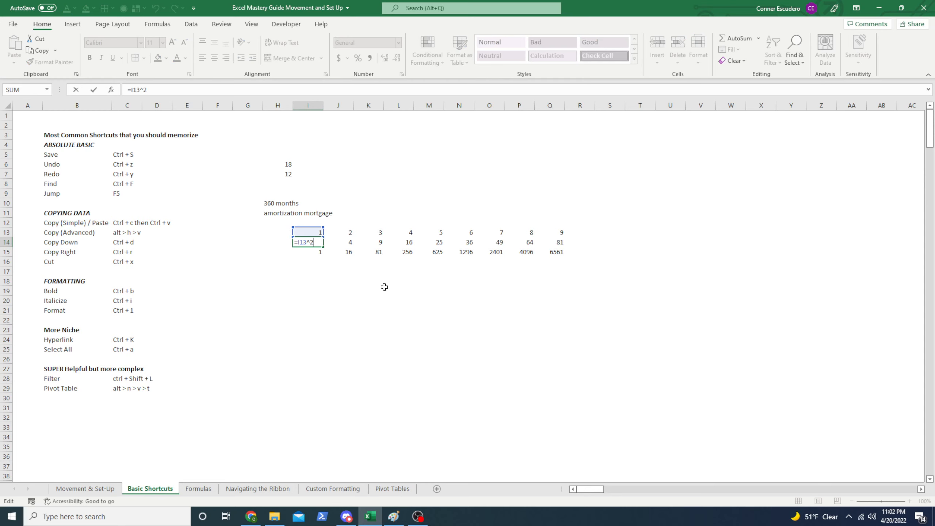
key(Escape)
key(Down)
key(F2)
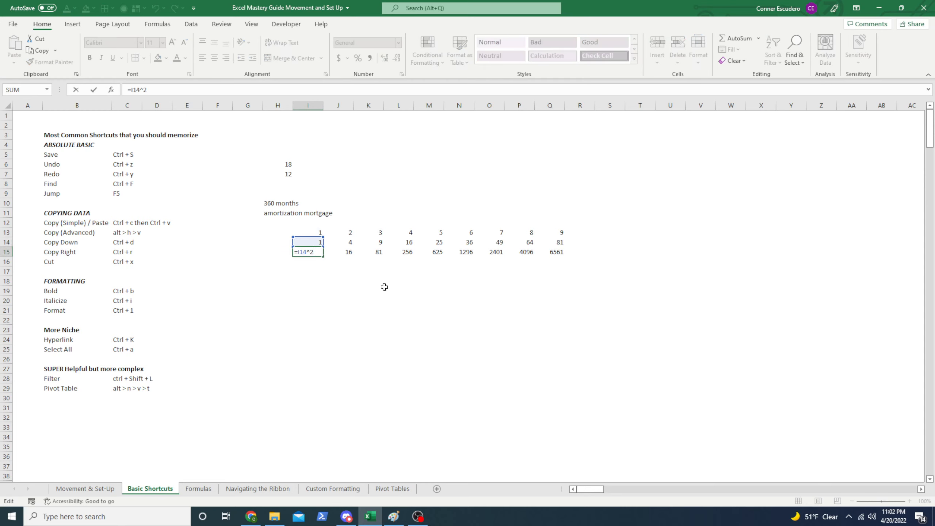
Inspect the cell references of the filled-down formulas in J15, K15 and L15.
key(Escape)
key(Right)
key(F2)
key(Escape)
key(Right)
key(F2)
key(Escape)
key(Right)
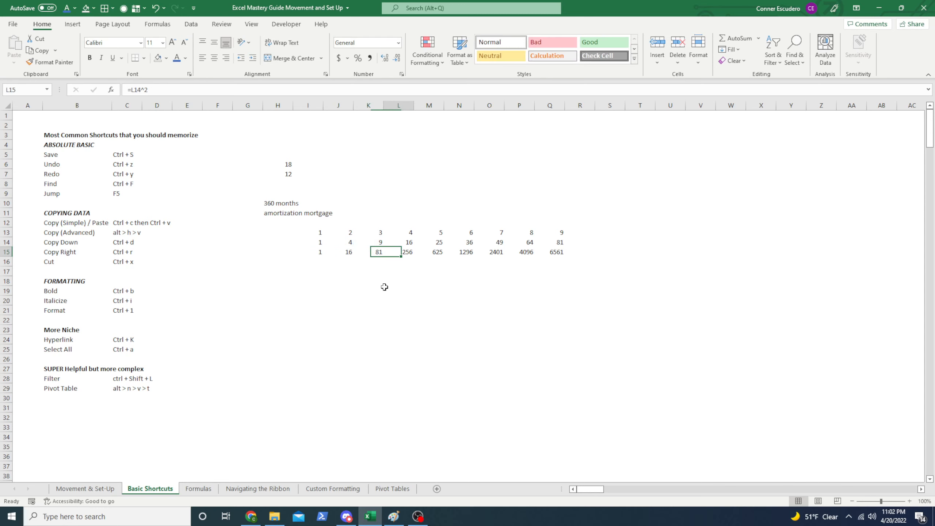
key(F2)
key(Escape)
Clear the squared results in I14:Q15 and the number series in I13:Q13.
key(ctrl+Right)
key(ctrl+Left)
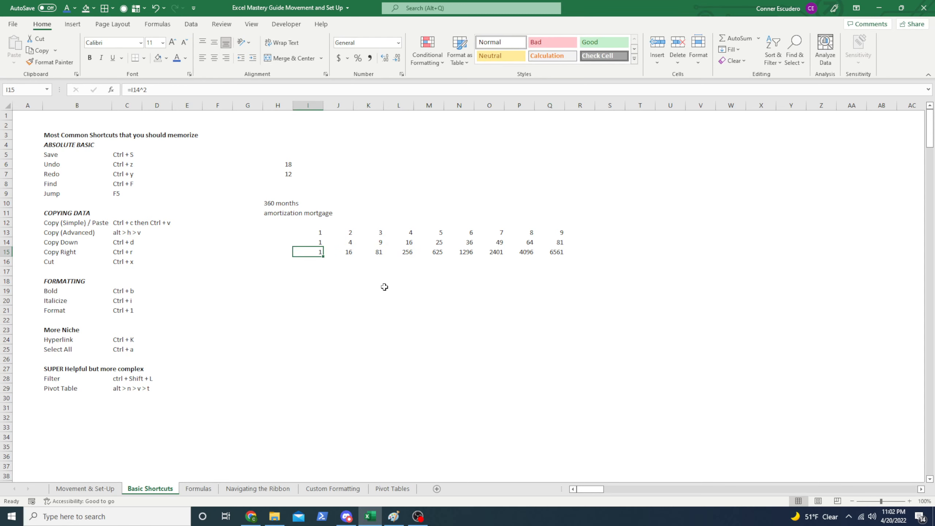
key(shift+Up)
key(ctrl+shift+Right)
key(Delete)
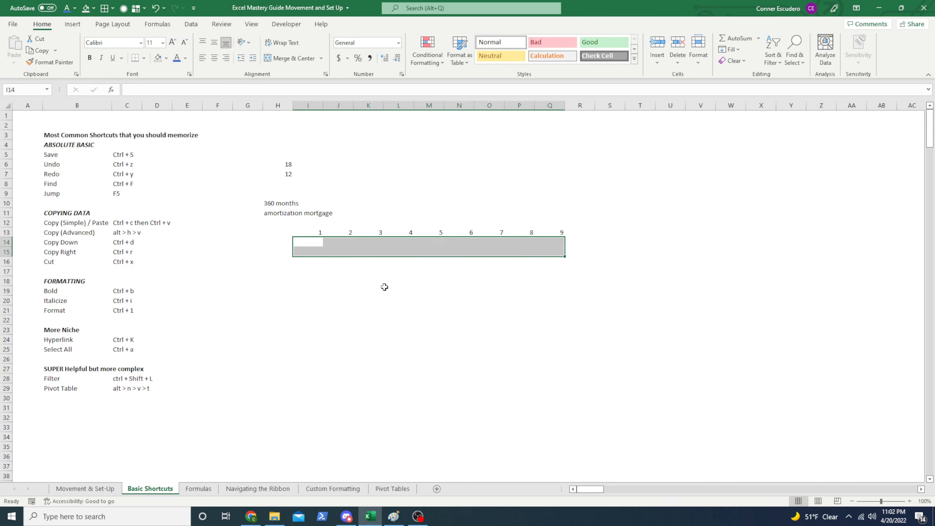
key(Up)
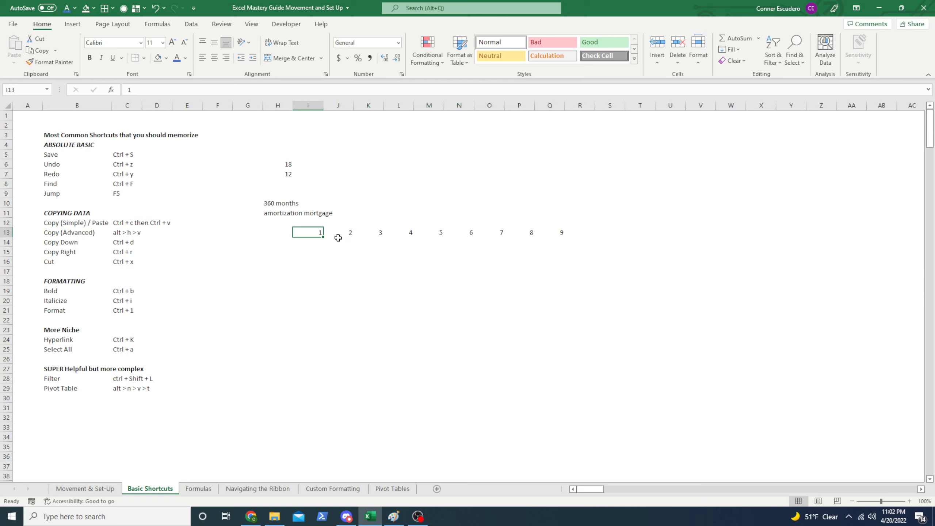
key(ctrl+shift+Right)
key(Delete)
key(ctrl+Left)
key(ctrl+Left)
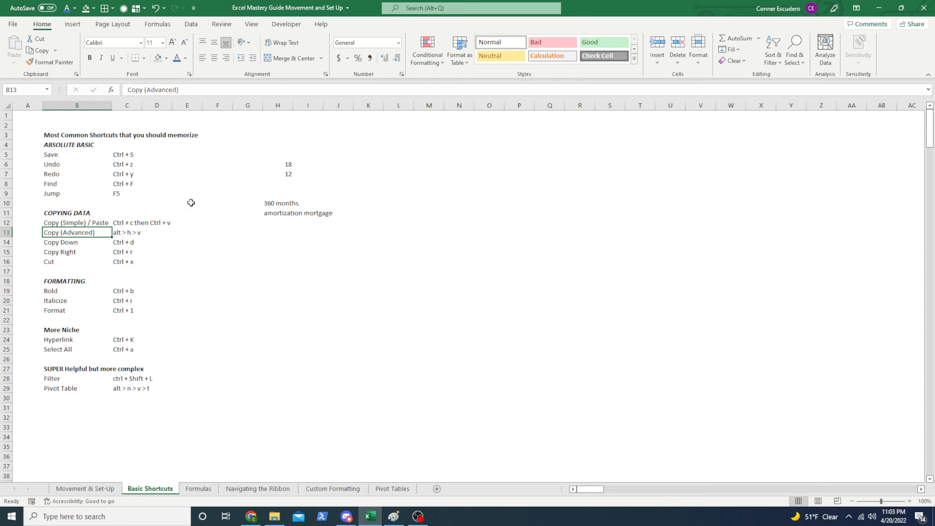
Copy the two text entries in H10:H11, show the paste options for H12, and close them without pasting.
drag(74, 205, 191, 272)
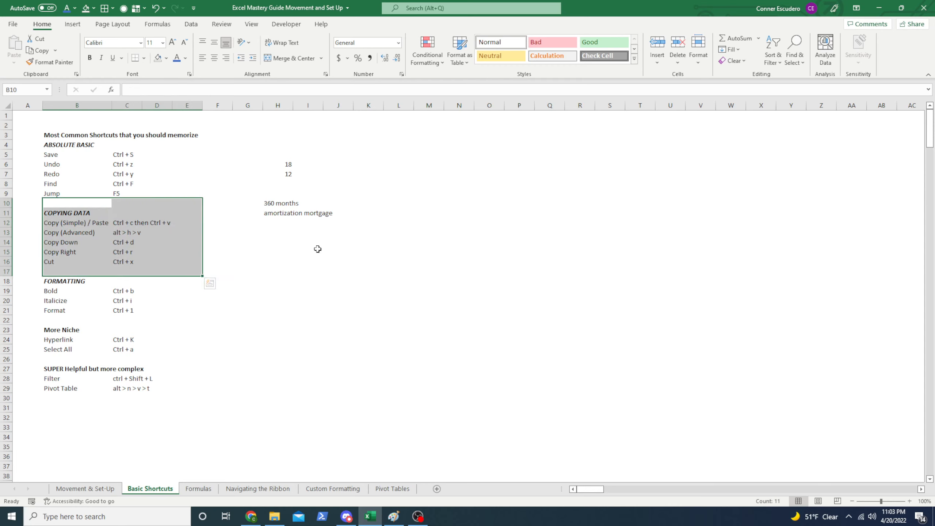
click(288, 233)
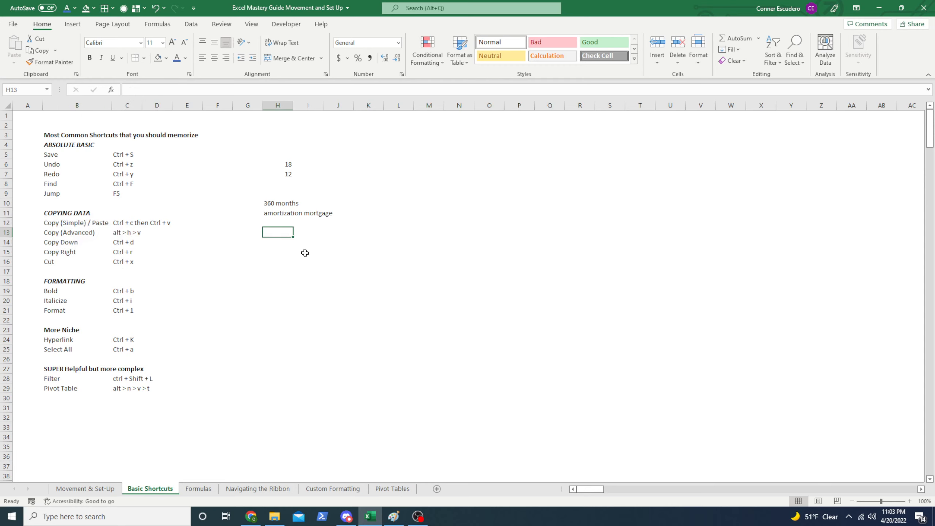
key(Up)
key(Up)
key(Up)
key(shift+Down)
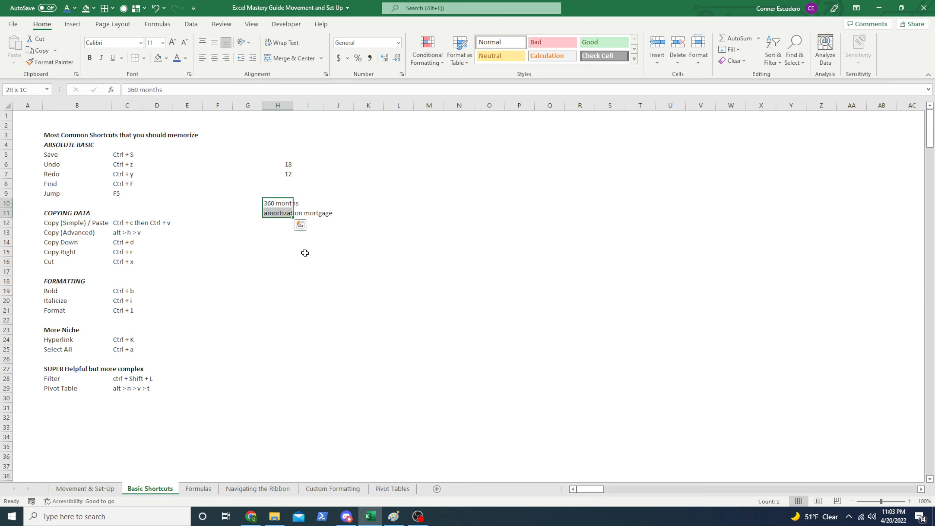
key(ctrl+c)
key(Down)
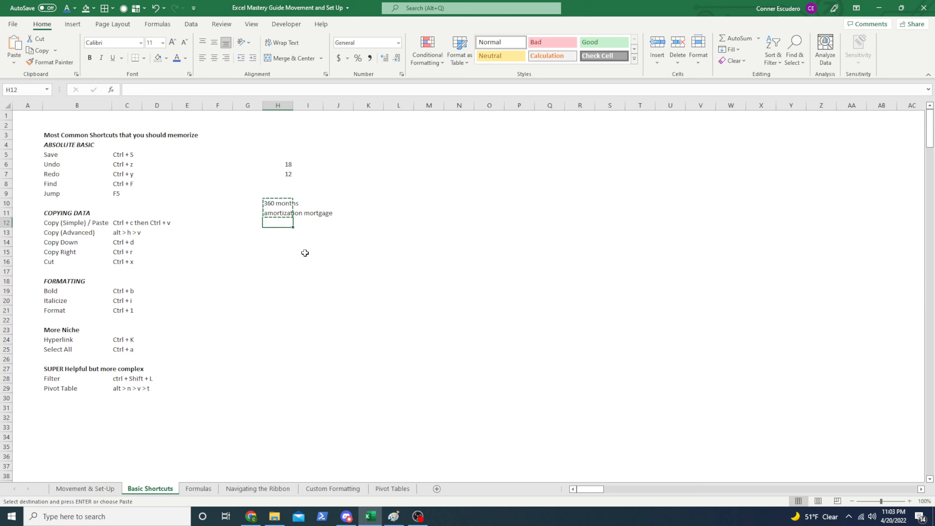
key(alt+h)
key(v)
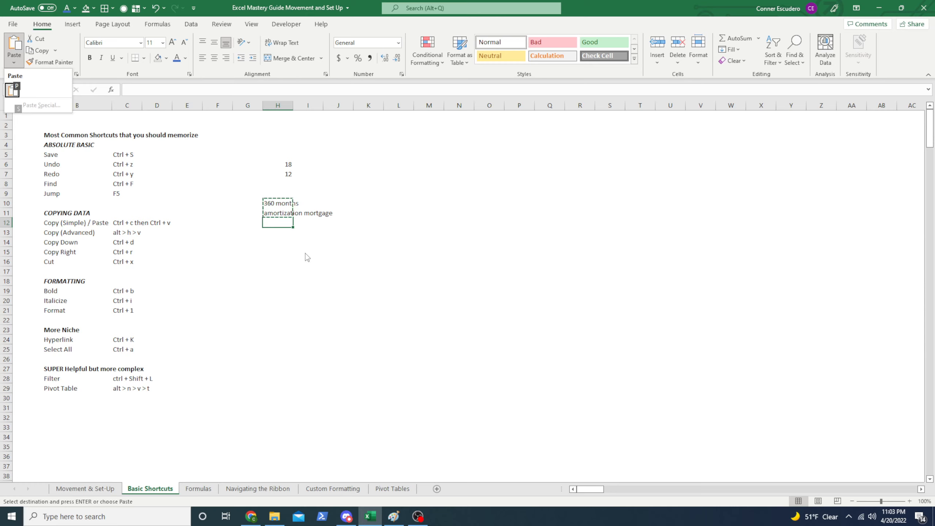
key(Escape)
Move the two text entries in H10:H11 down one row at a time to H12:H13 by cutting and pasting.
key(Up)
key(Up)
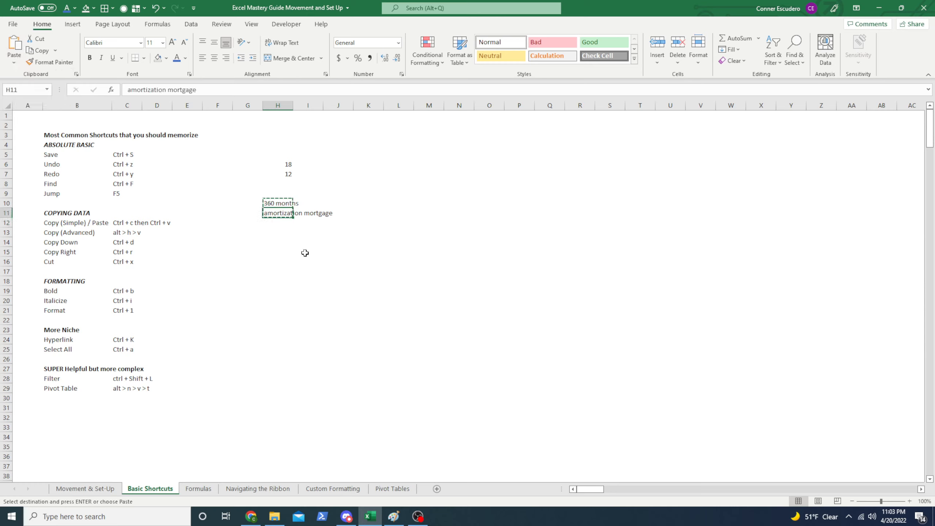
key(shift+Down)
key(ctrl+x)
key(Down)
key(ctrl+v)
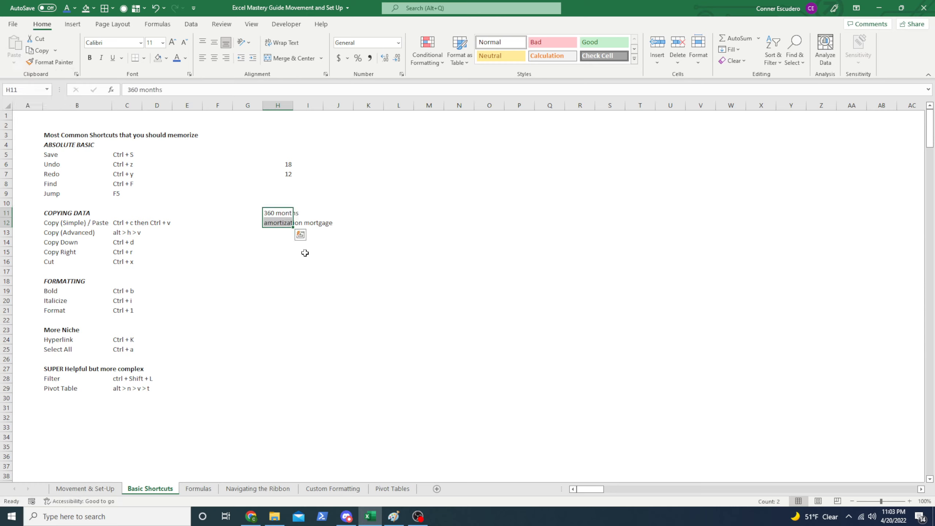
key(ctrl+x)
key(Down)
key(ctrl+v)
key(Up)
Cut the two text entries from H12:H13 and paste them back into H10:H11.
key(Down)
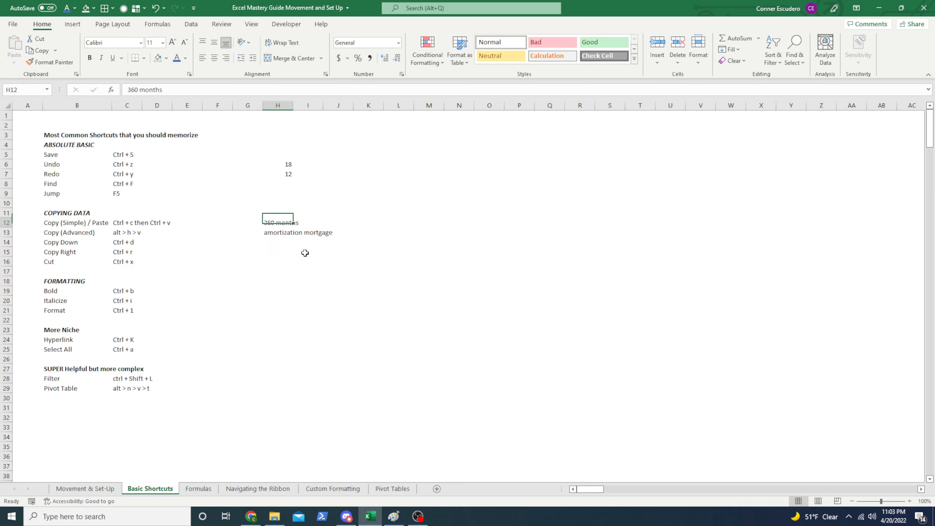
key(shift+Down)
key(ctrl+x)
key(Up)
key(Up)
key(ctrl+v)
key(Down)
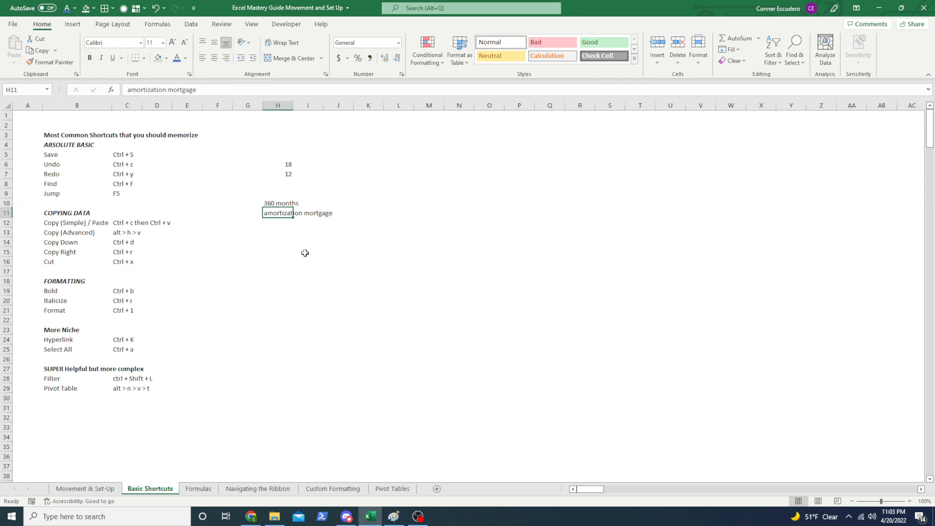
key(Left)
key(Left)
key(Left)
key(Left)
key(ctrl+shift+Down)
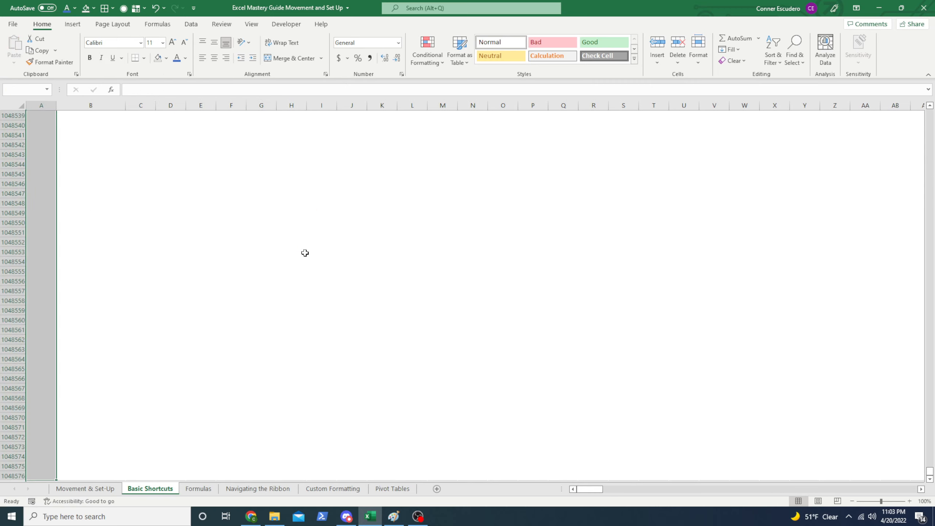
key(Up)
key(Up)
key(Up)
key(Up)
key(Up)
key(Up)
key(Up)
key(Up)
key(Up)
key(Up)
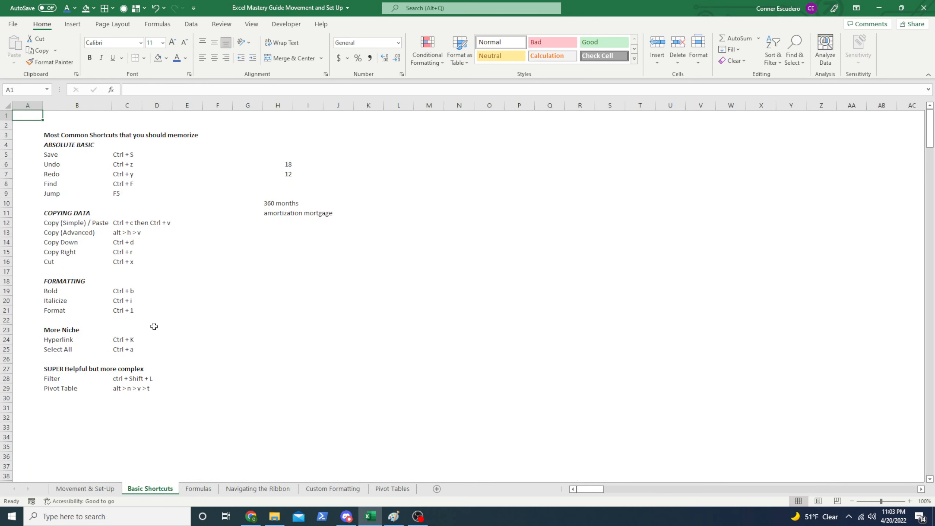
Select the block of Formatting shortcuts in B18:C21.
drag(59, 283, 138, 319)
click(192, 318)
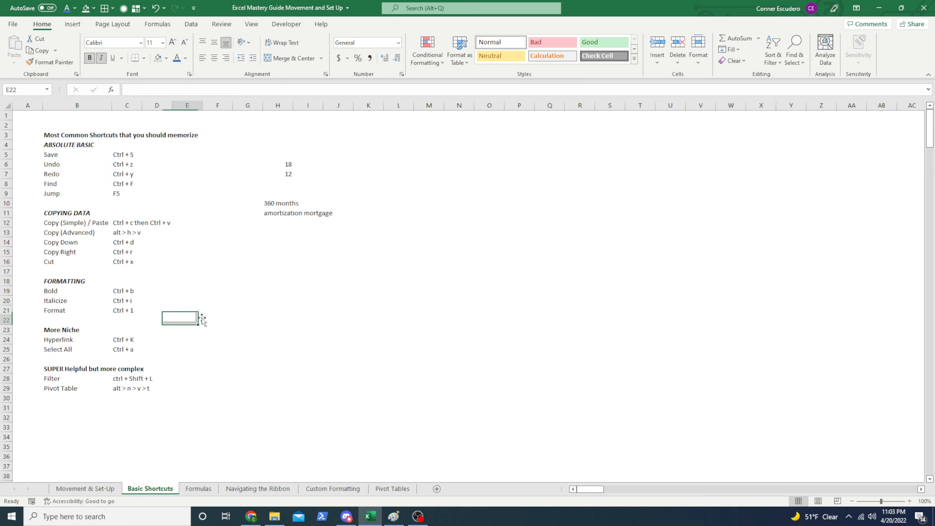
drag(65, 286, 125, 308)
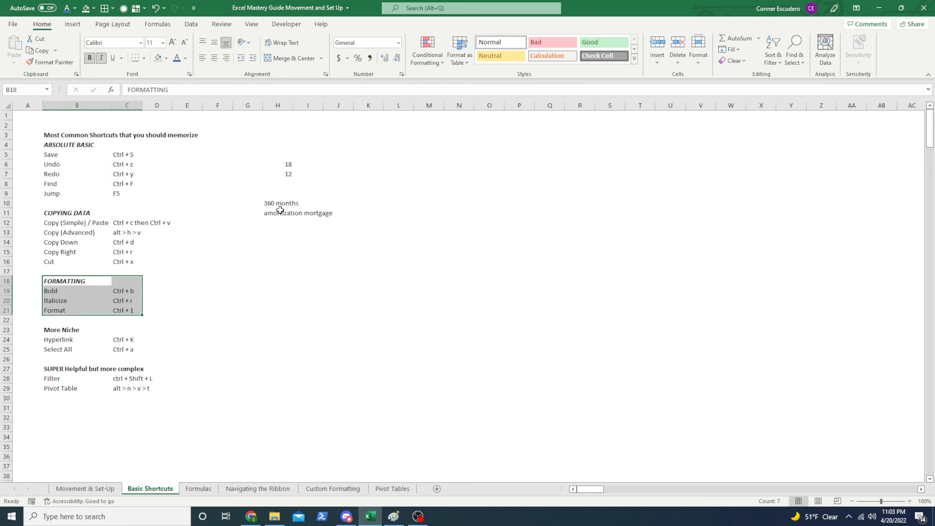
Enter the text Style in H18 and make it bold.
click(282, 243)
key(Down)
key(Down)
key(Down)
key(Down)
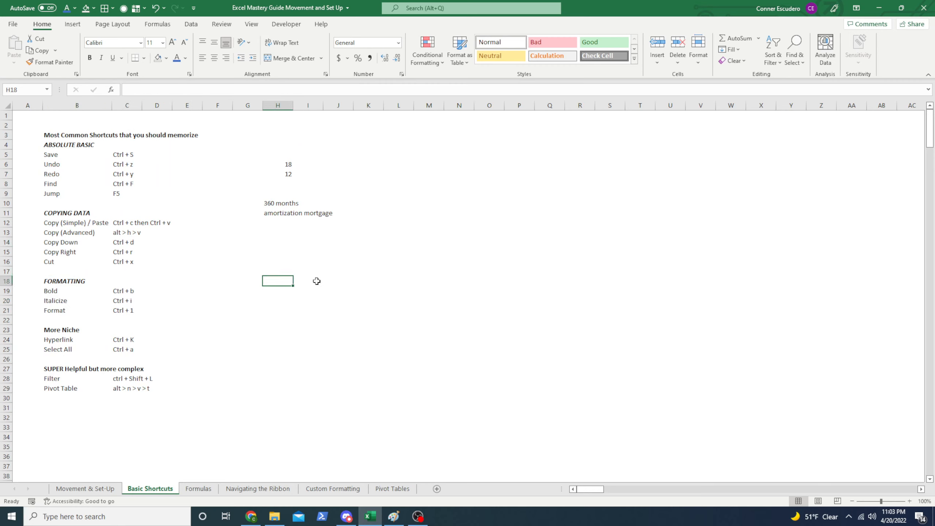
text(Sty)
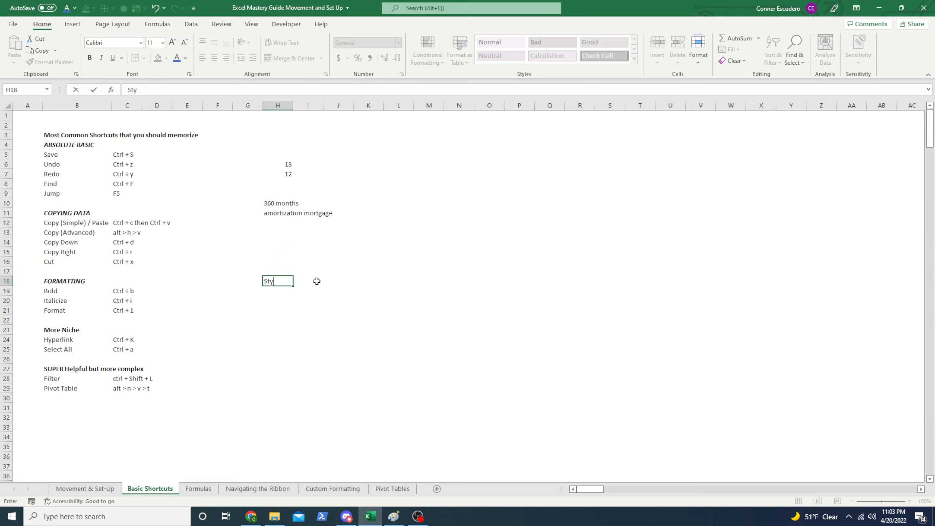
text(le)
key(Return)
key(Up)
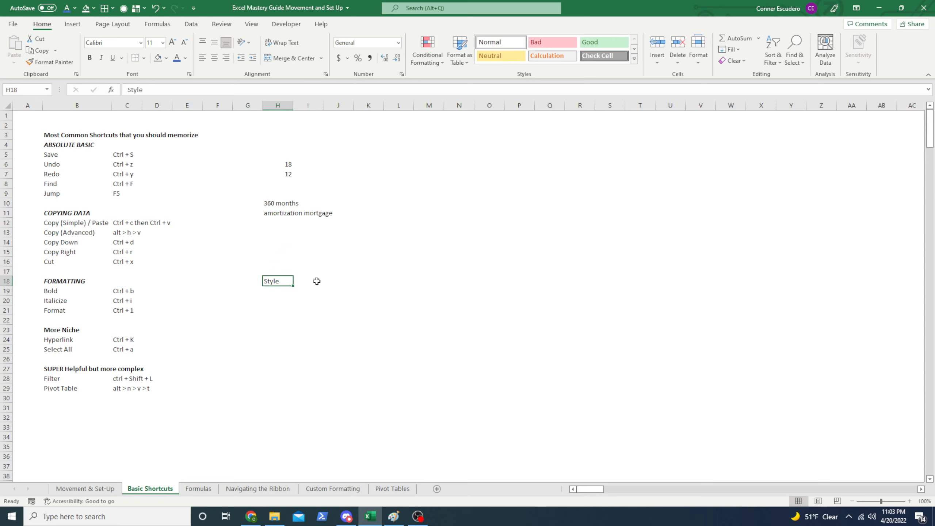
key(ctrl+b)
Look up the bold shortcut entry in C19 of the Formatting list and return to the Style cell H18.
key(Left)
key(Left)
key(Left)
key(Left)
key(Left)
key(Left)
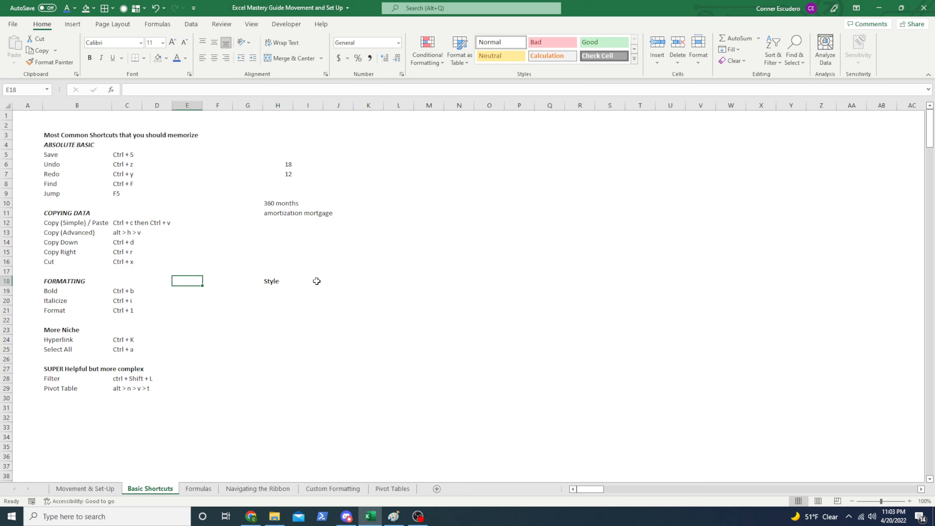
key(Down)
key(Right)
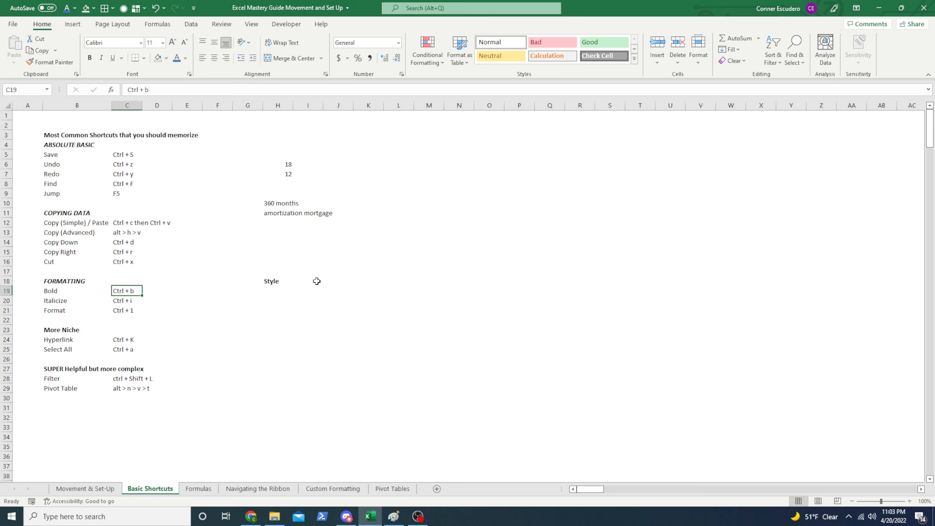
key(Up)
key(Right)
key(Right)
key(Right)
key(Right)
key(Right)
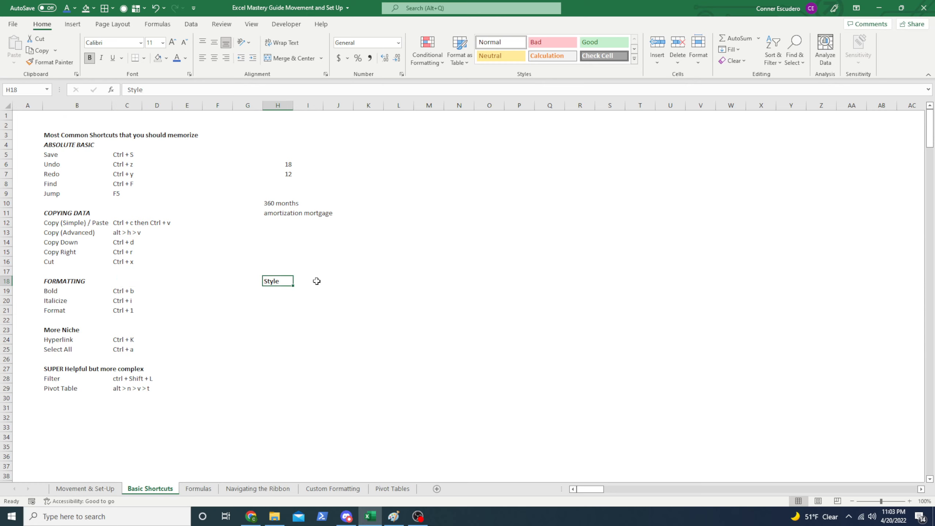
Toggle italic and bold on the Style text in H18, leaving it in regular style.
key(ctrl+i)
key(ctrl+i)
key(ctrl+b)
key(ctrl+b)
key(ctrl+b)
key(ctrl+i)
key(ctrl+i)
key(Up)
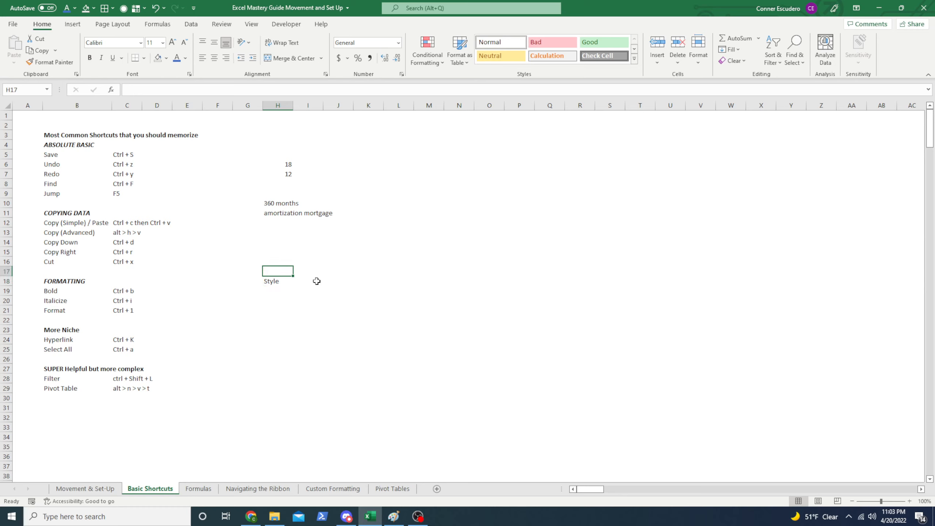
Enter 100 in H20 and select that cell again.
key(Down)
key(Down)
key(Down)
text(100)
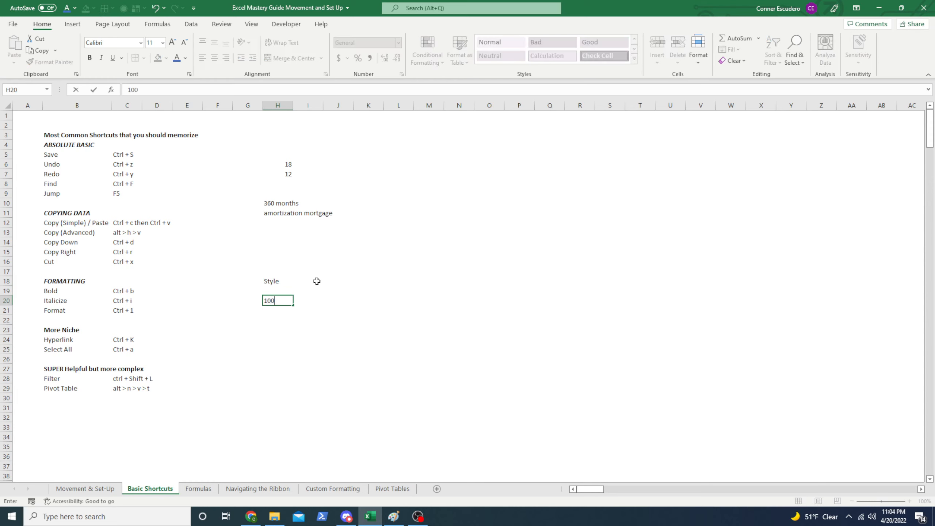
key(Return)
key(Up)
key(ctrl+shift+Left)
key(ctrl+shift+Left)
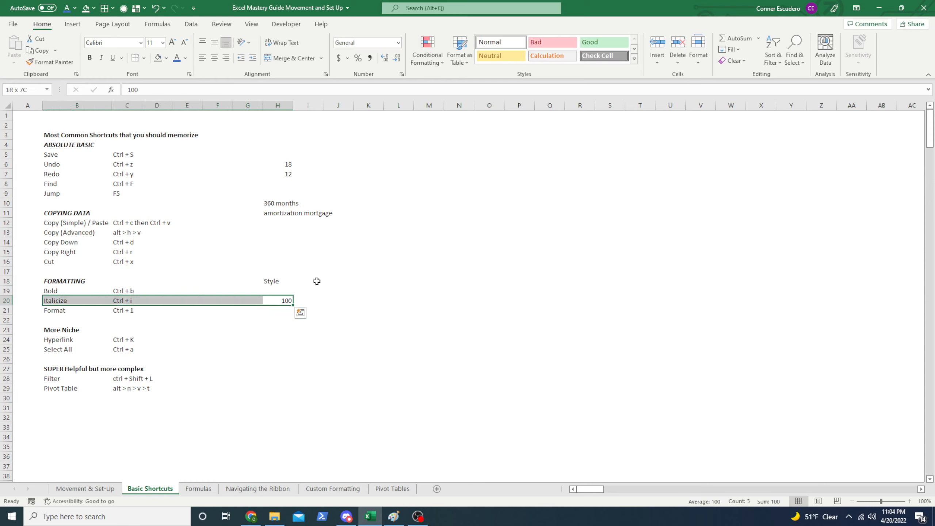
key(Down)
key(Up)
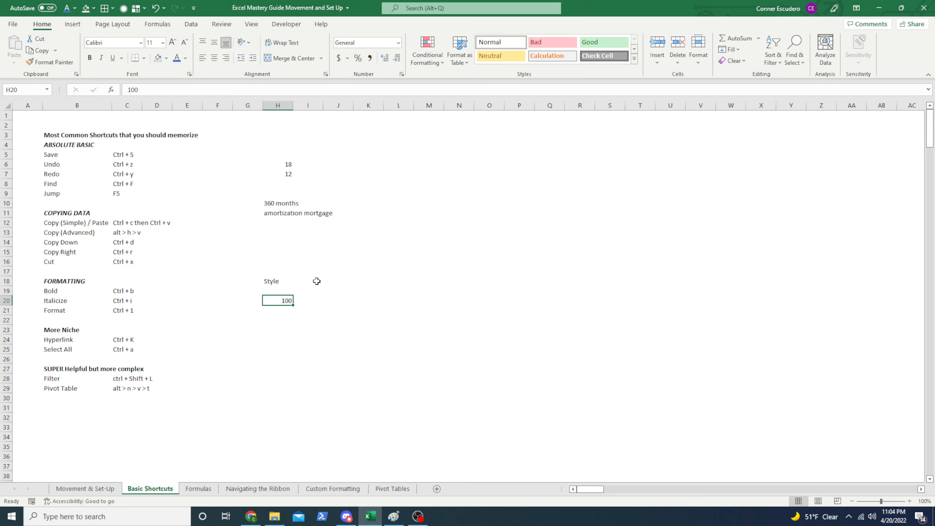
Show the ribbon's key tips, dismiss them, and briefly bring up the Format Cells dialog for H20.
key(alt)
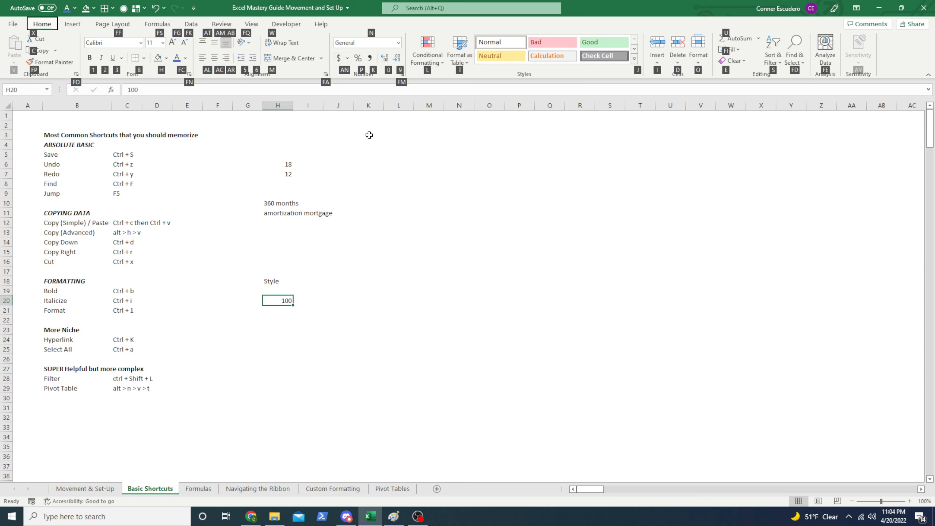
key(Escape)
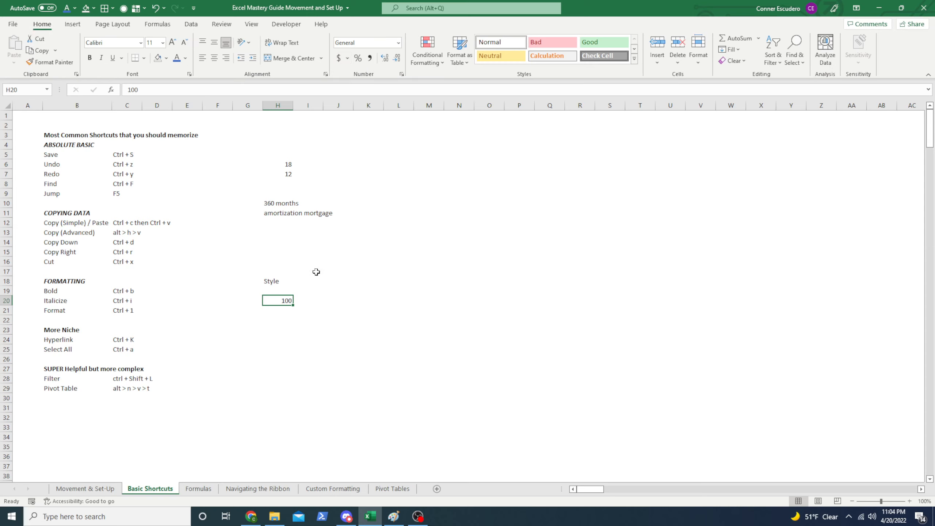
key(ctrl+1)
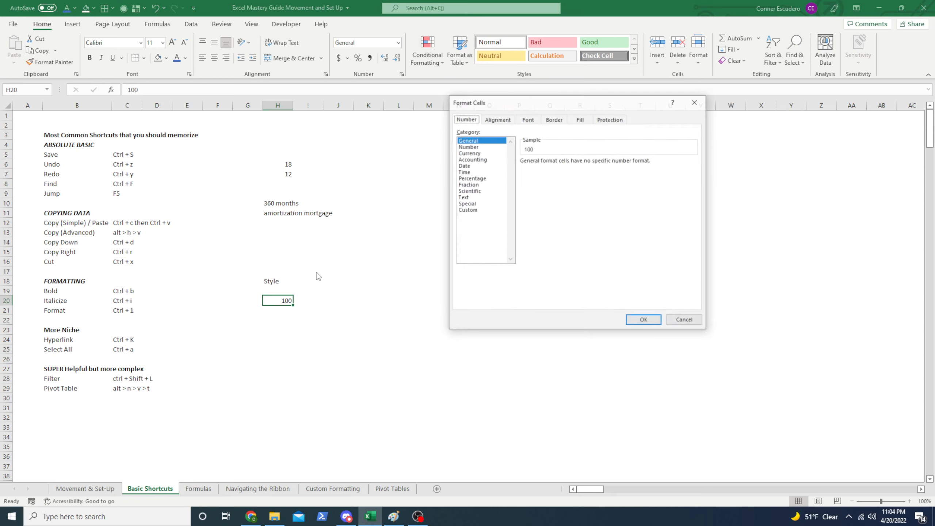
key(Escape)
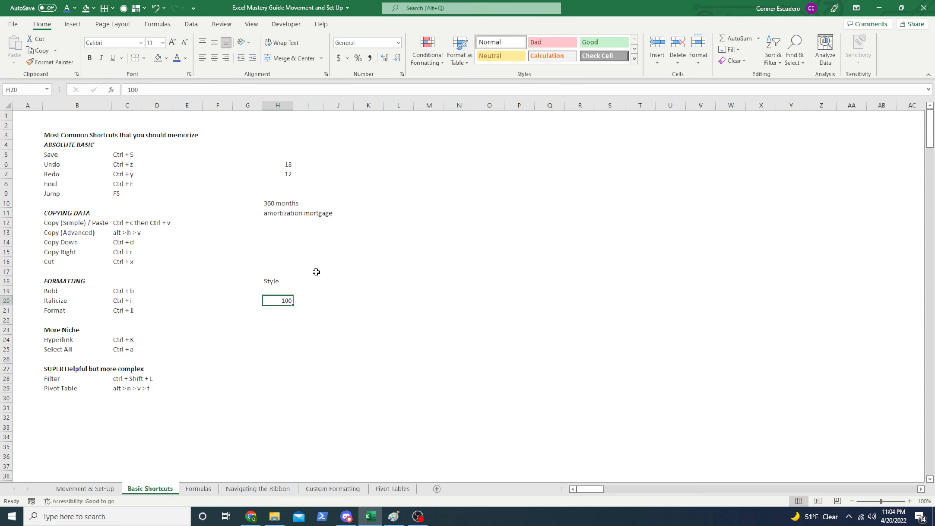
Open Format Cells for H20 and look through its Number, Alignment, Font and Border settings.
key(ctrl+1)
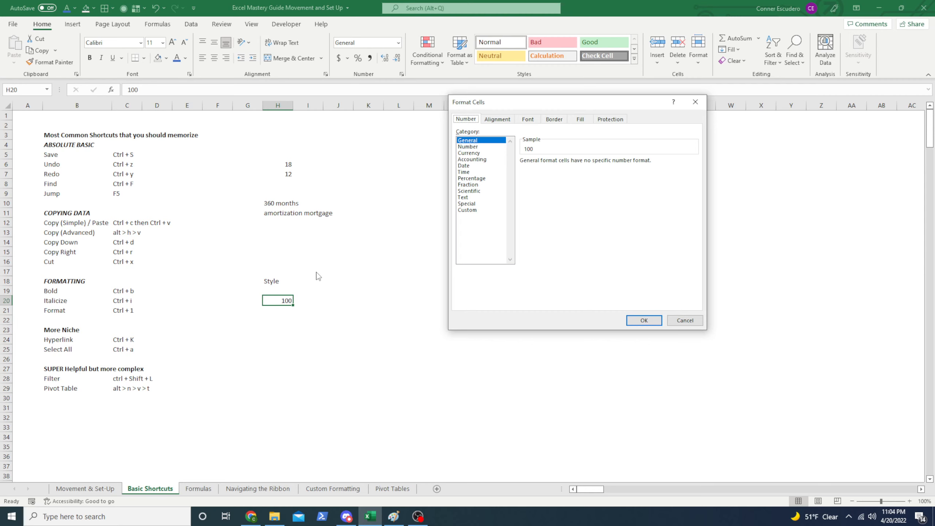
key(Right)
key(Left)
key(Right)
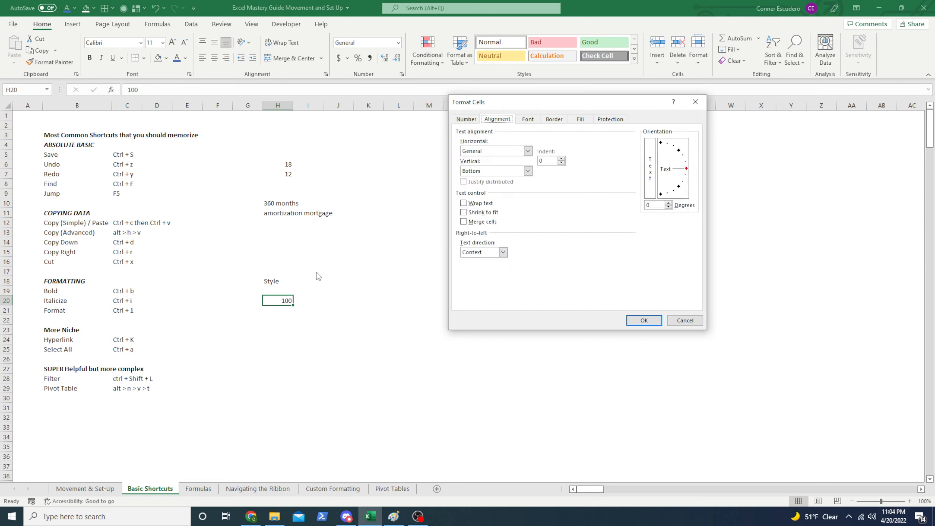
key(Left)
key(Right)
key(Left)
key(Right)
key(Right)
key(Right)
key(Right)
key(Right)
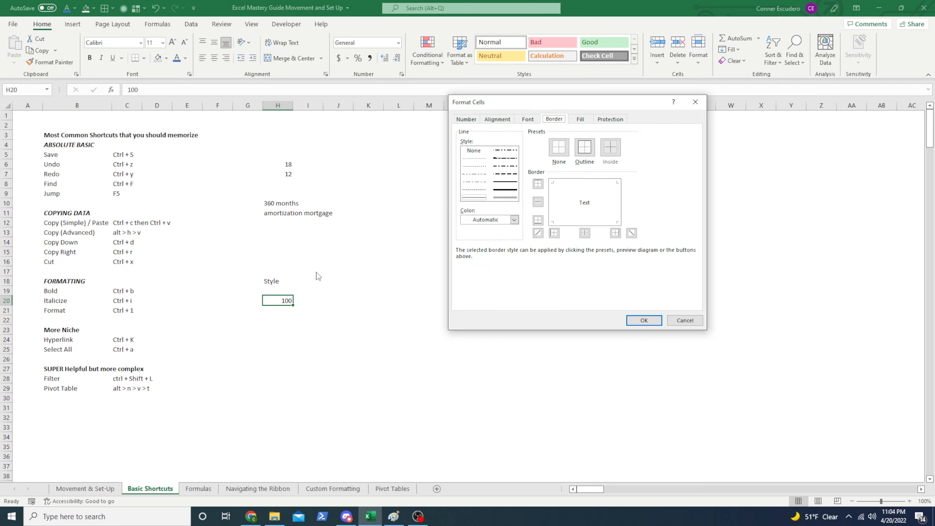
key(Left)
key(Left)
key(Left)
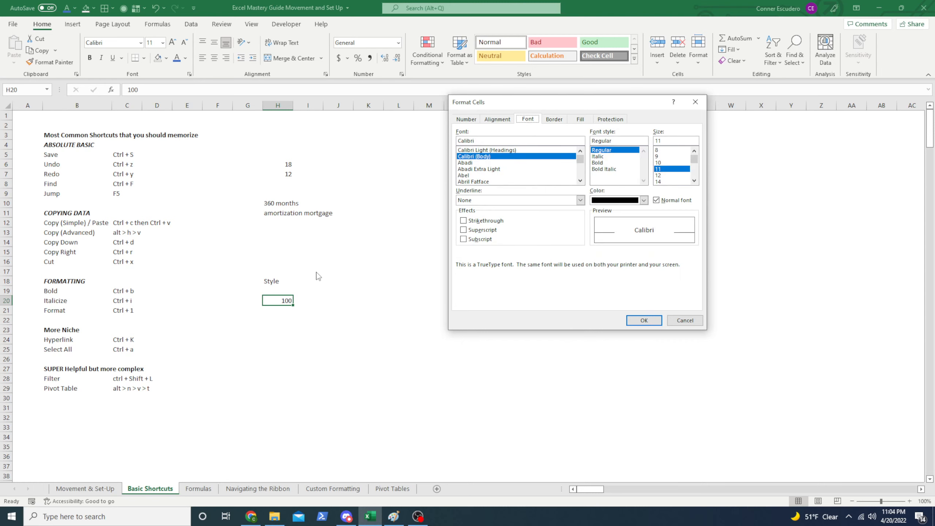
key(Right)
key(Right)
key(Left)
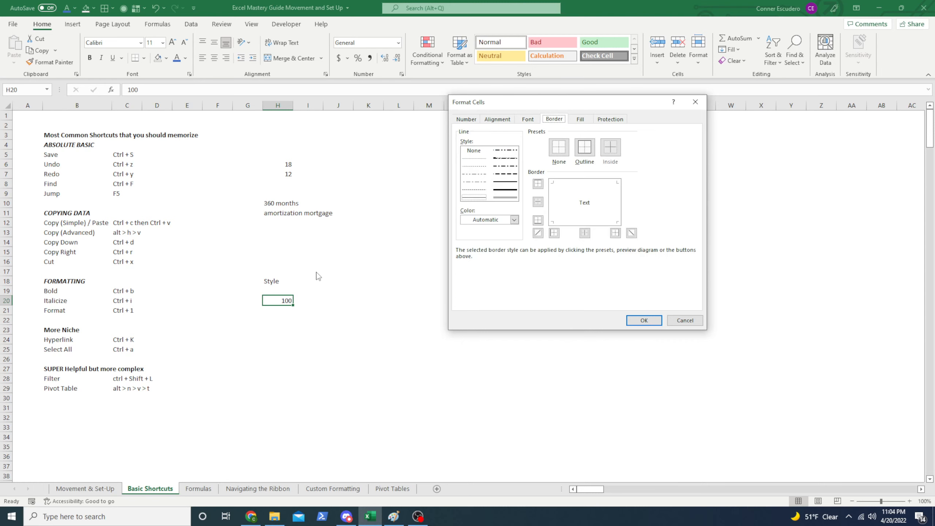
key(Left)
key(Left)
key(Left)
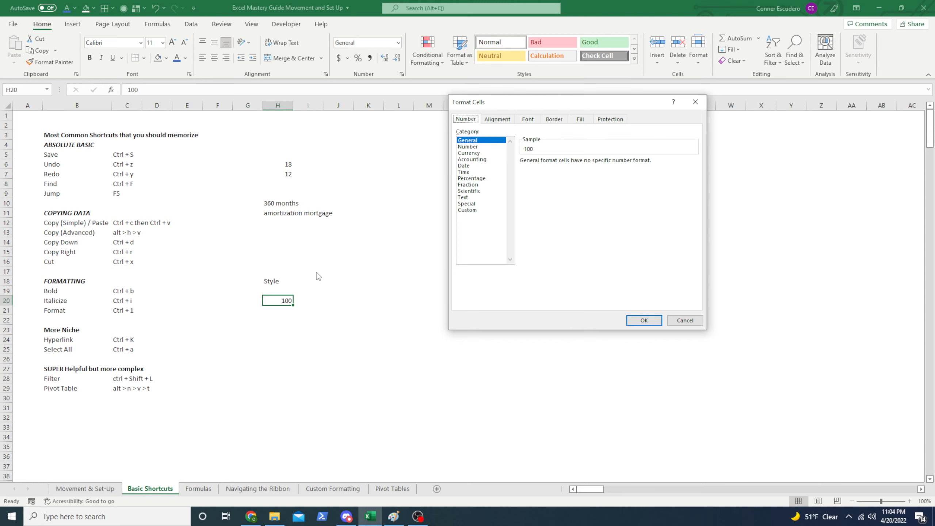
key(Right)
key(Right)
key(Left)
key(Left)
key(Right)
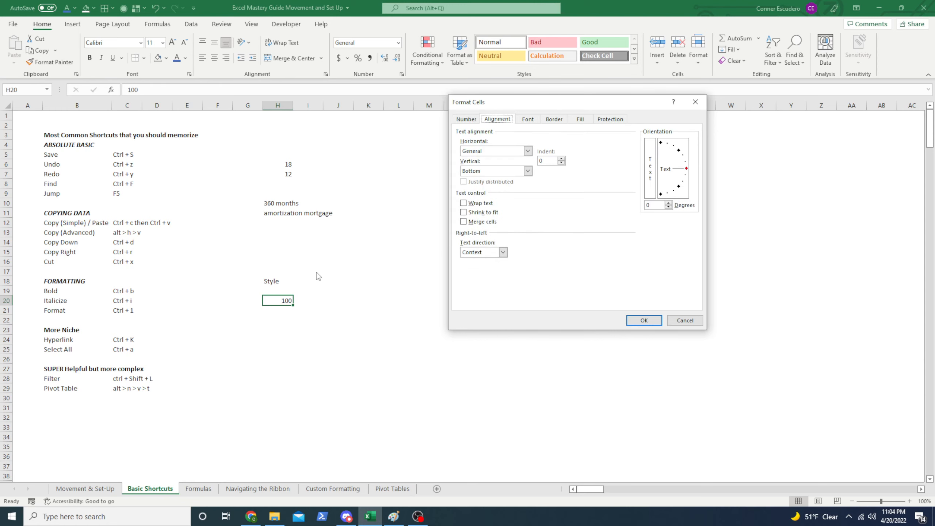
Set the font of H20 to Times New Roman at size 12 in Format Cells.
key(Right)
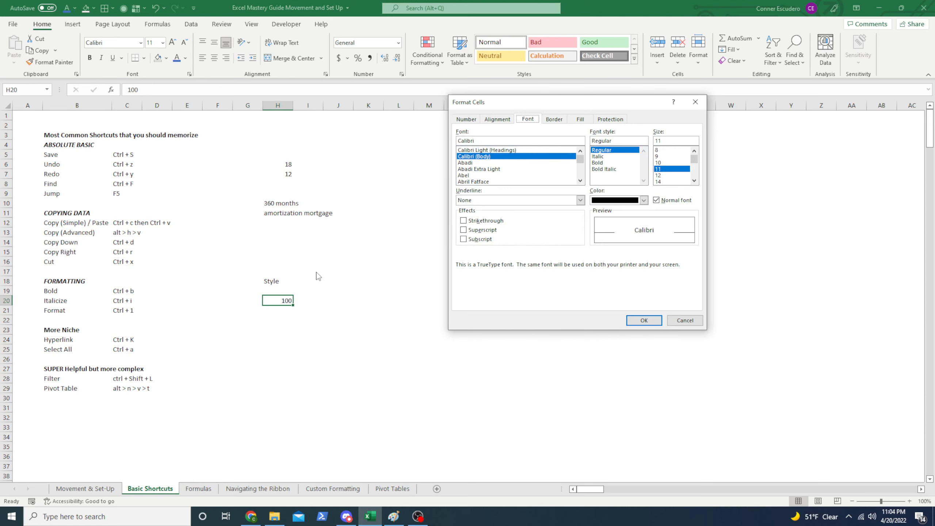
key(Tab)
text(times new rom)
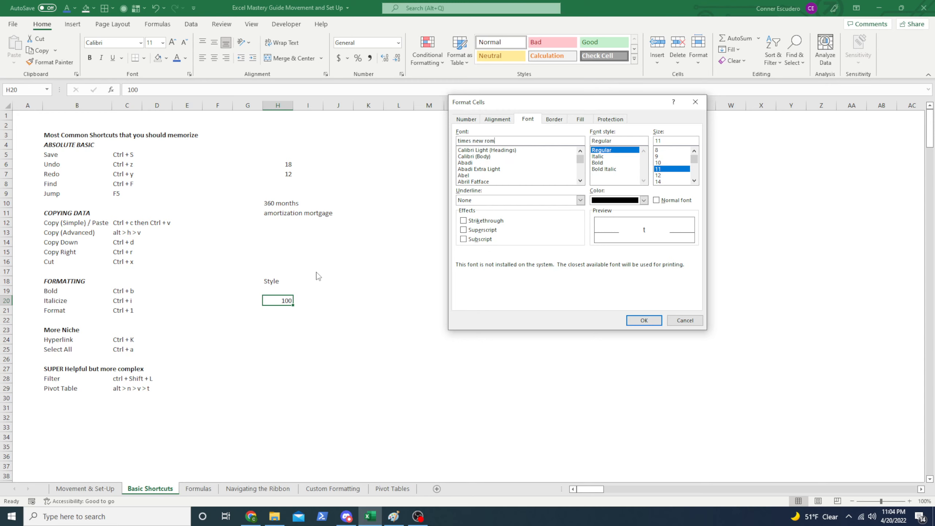
text(an)
key(Tab)
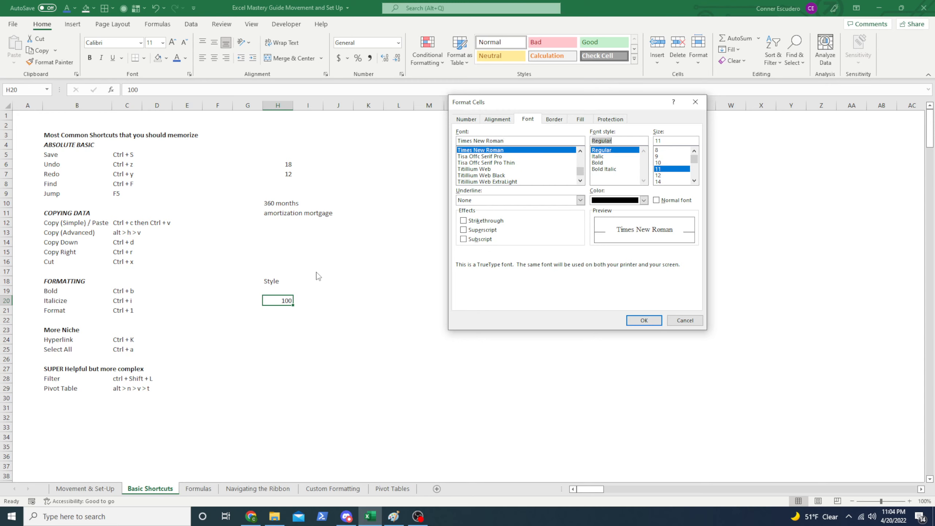
key(Tab)
text(12)
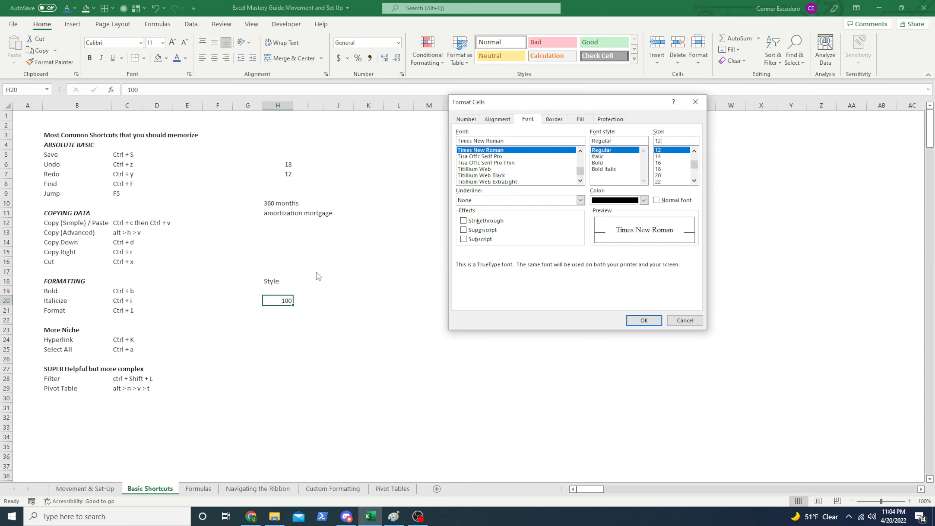
Go back to the number format settings and choose the Accounting category for H20.
key(Tab)
key(Tab)
key(Tab)
key(Tab)
key(Tab)
key(Tab)
key(Tab)
key(Tab)
key(Tab)
key(Left)
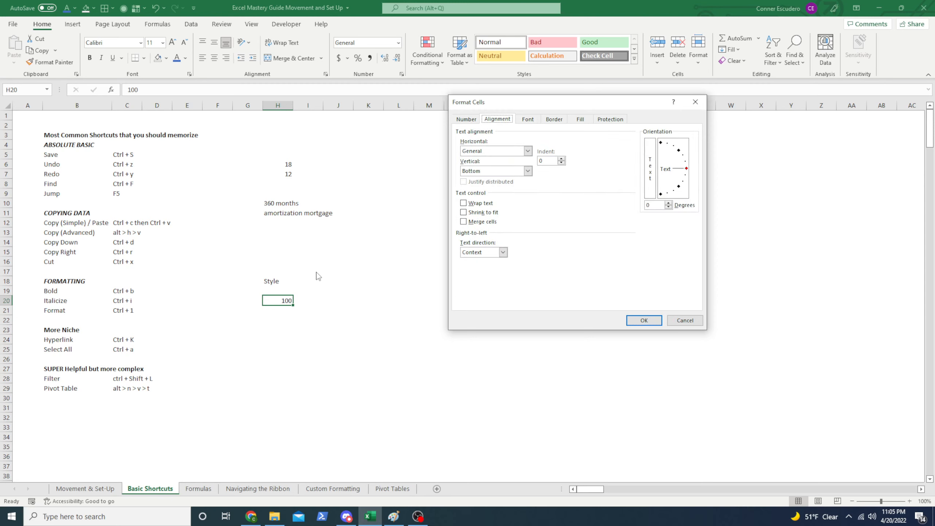
key(Right)
key(Left)
key(Left)
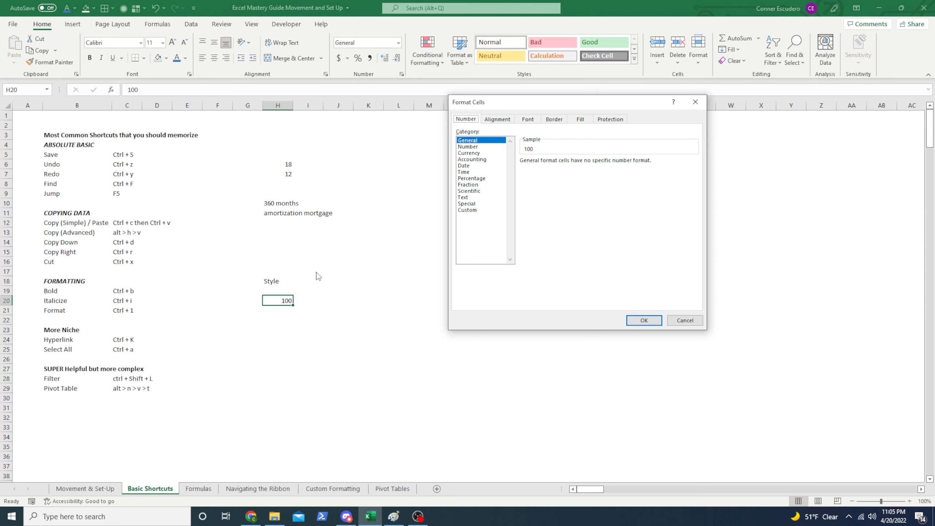
key(Tab)
key(Down)
key(Down)
key(Down)
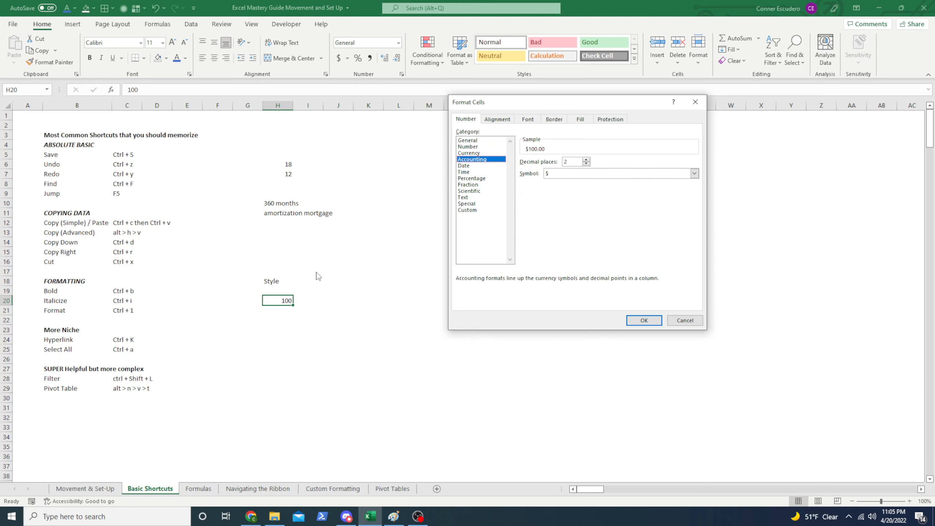
Set the accounting format to 0 decimal places with the symbol None and apply the formatting to H20.
key(Tab)
text(0)
key(Tab)
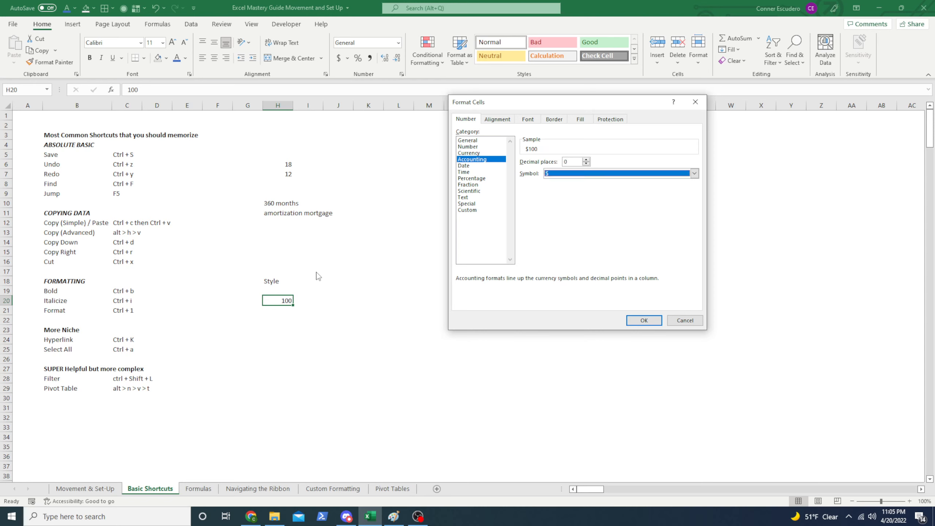
key(alt+Down)
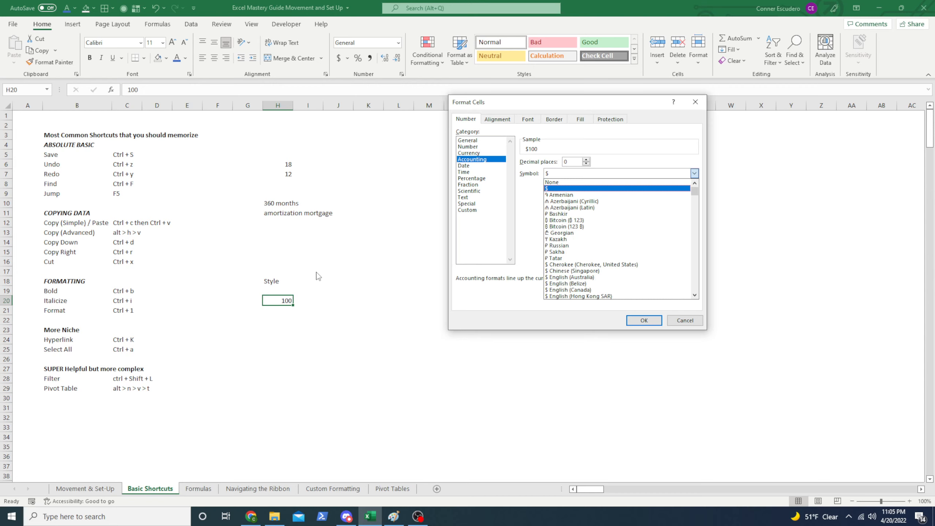
key(Up)
key(Return)
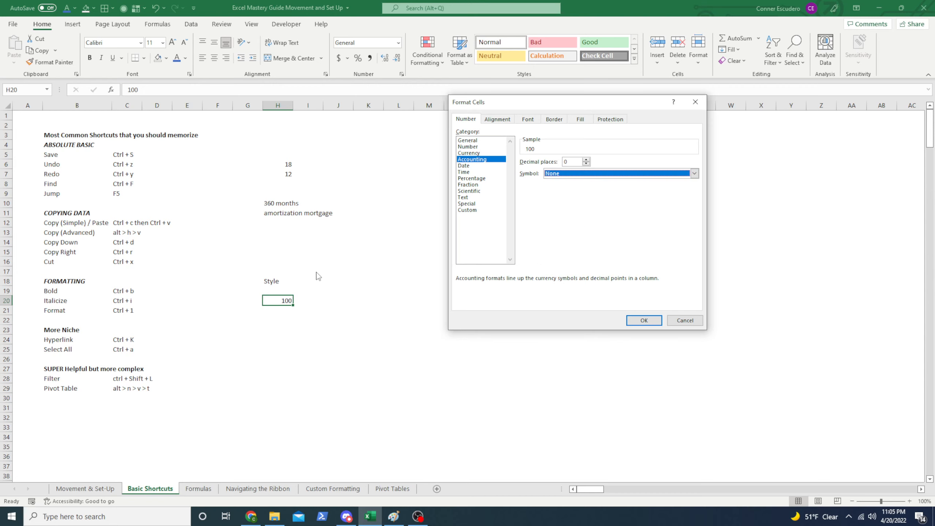
key(Tab)
key(Return)
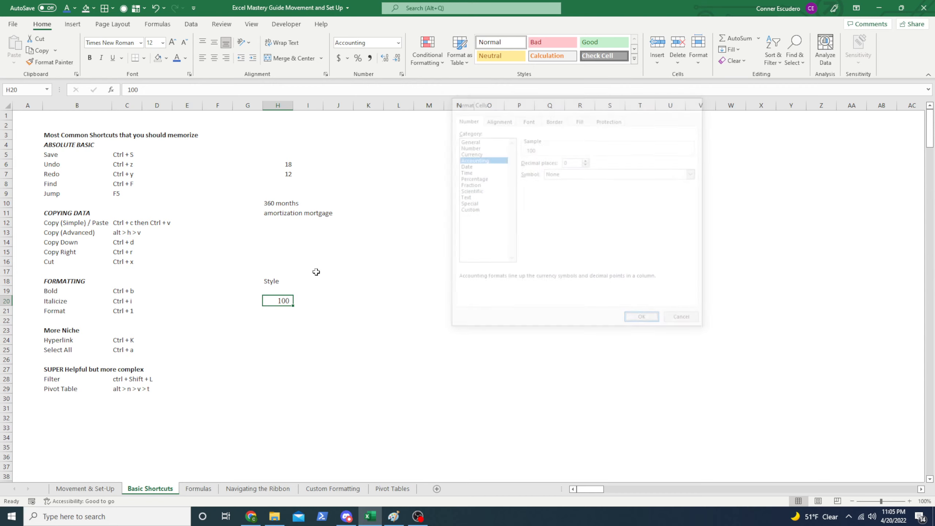
key(ctrl+shift+Left)
key(ctrl+shift+Up)
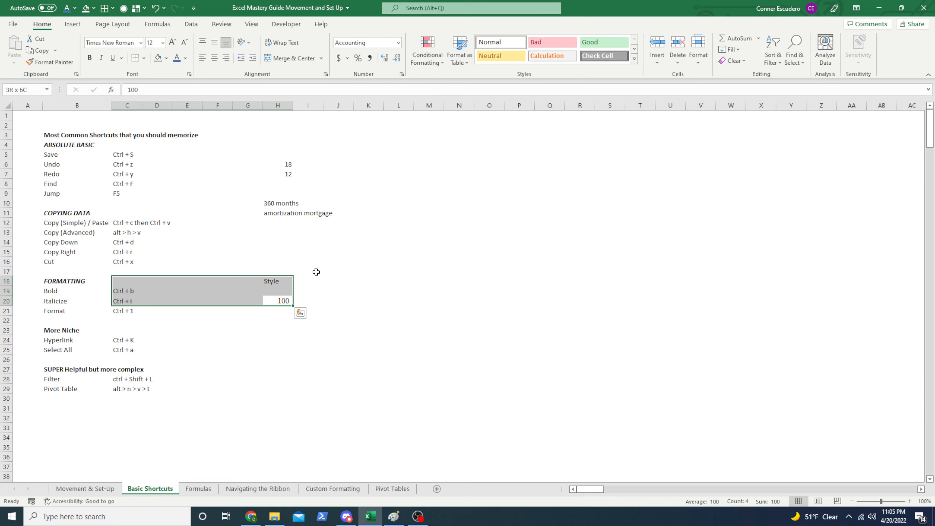
key(shift+BackSpace)
Preview other number format categories such as Percentage for H20 in Format Cells, and close without applying.
key(ctrl+1)
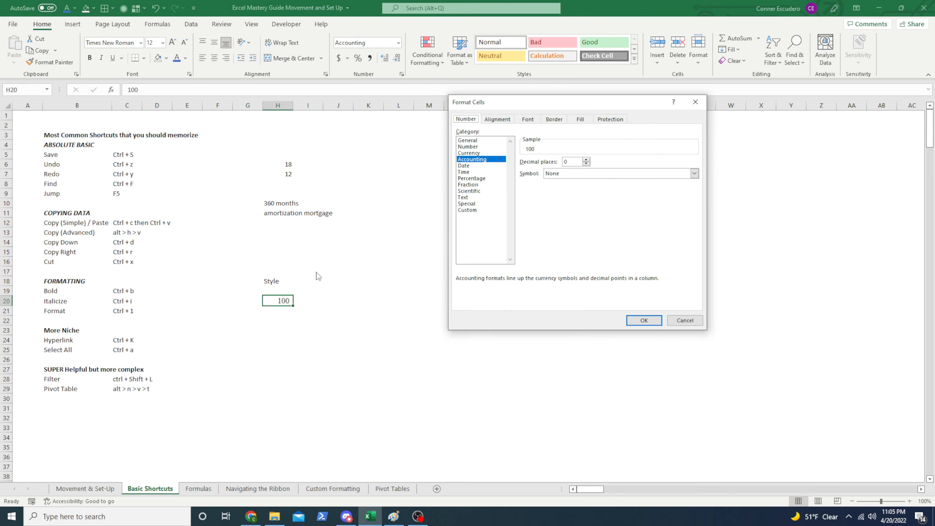
key(Tab)
key(Down)
key(Down)
key(Down)
key(Down)
key(Down)
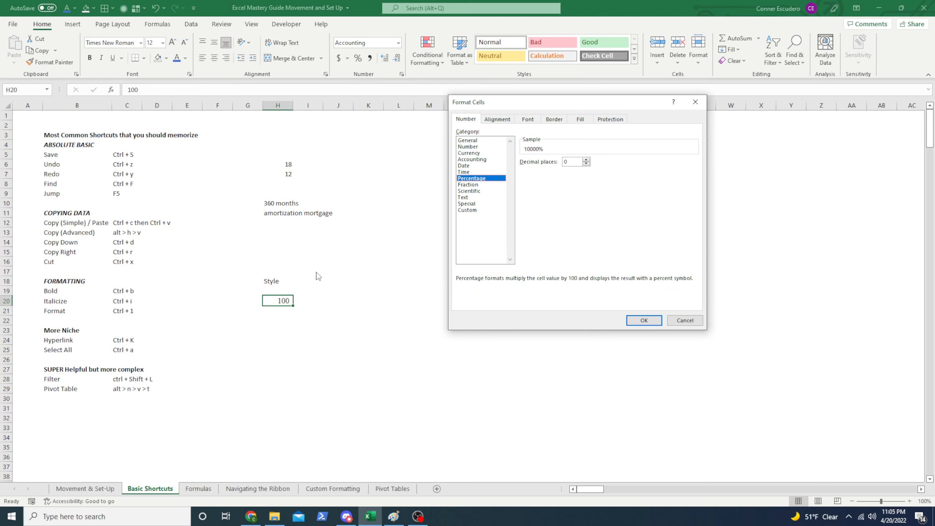
key(Up)
key(Up)
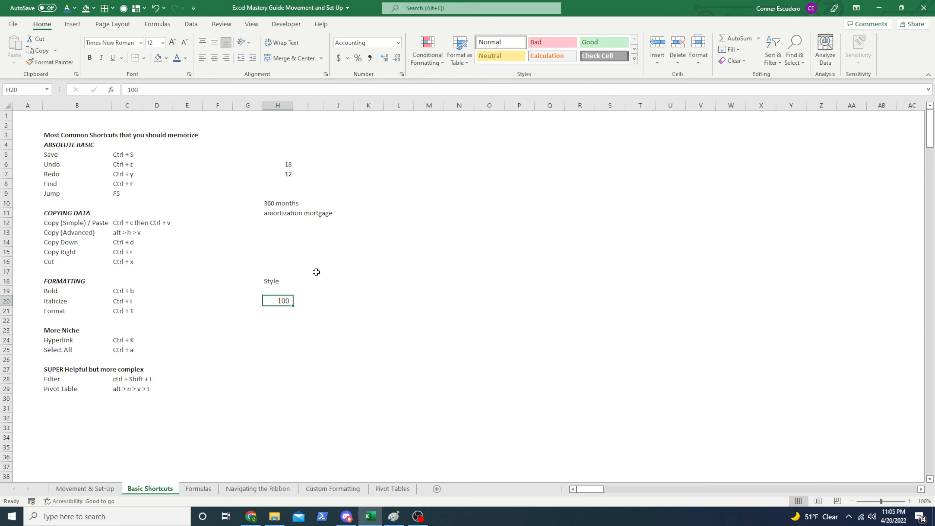
key(Escape)
key(ctrl+1)
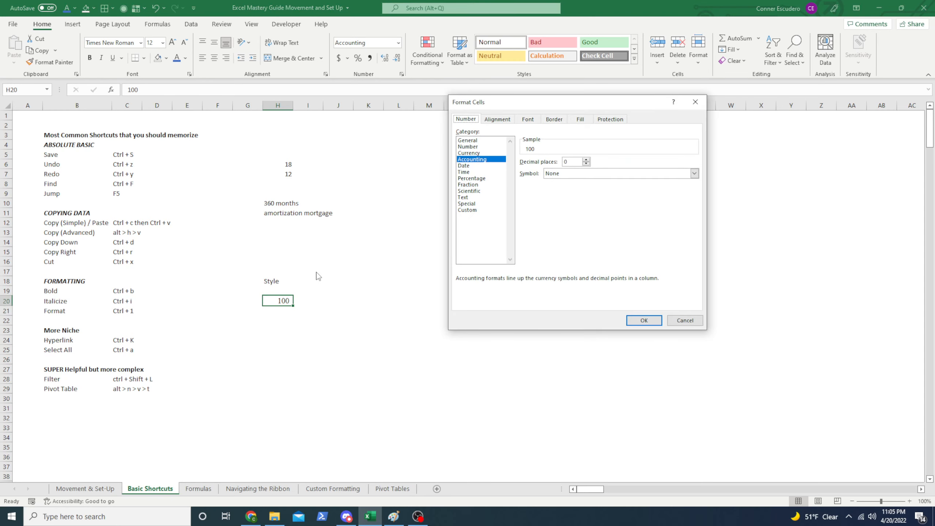
key(Escape)
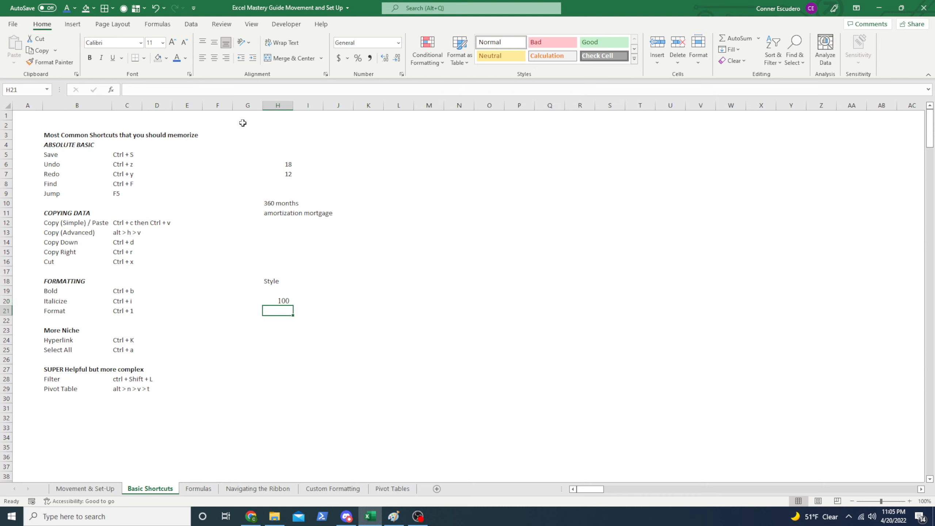
Look at the Custom number format codes for H20, cancel the dialog, and return to C20 in the Formatting list.
key(ctrl+1)
key(Tab)
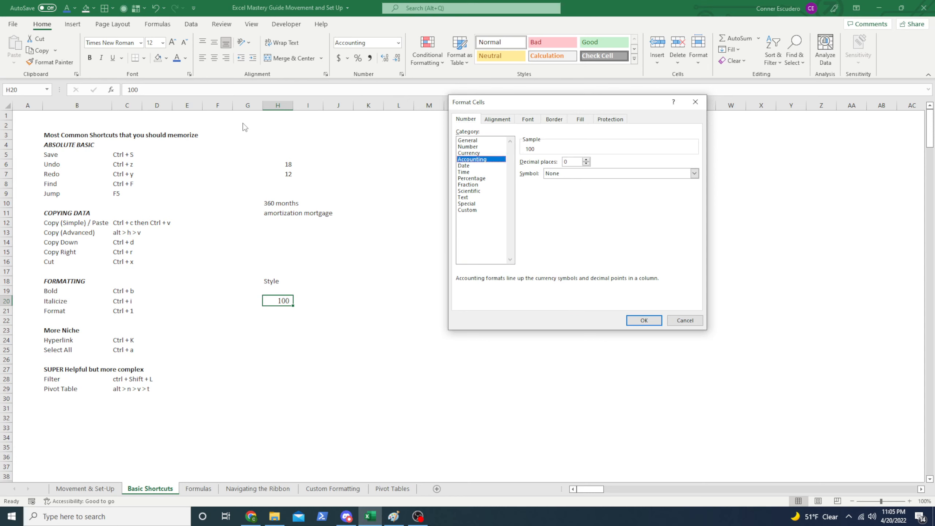
key(Down)
key(Down)
key(Down)
key(Down)
key(Down)
key(Down)
key(Down)
key(Down)
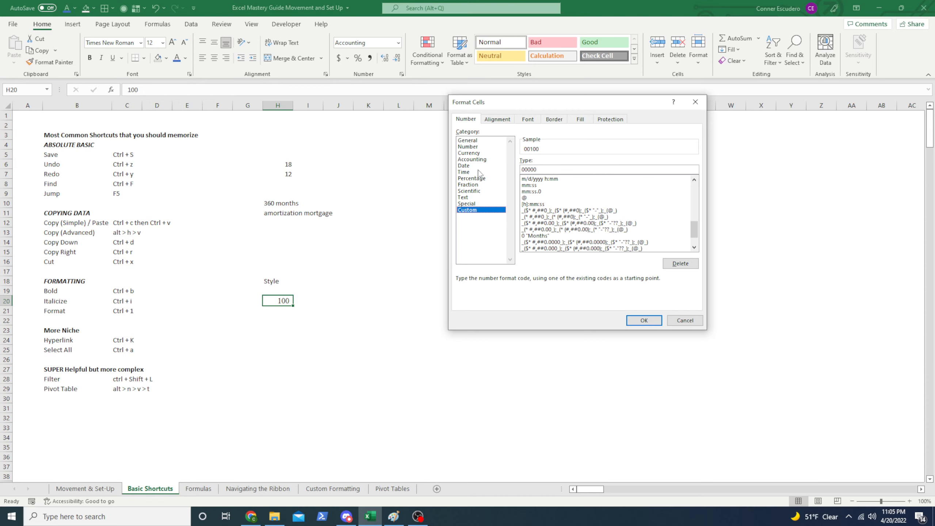
click(685, 320)
key(ctrl+Left)
key(ctrl+Left)
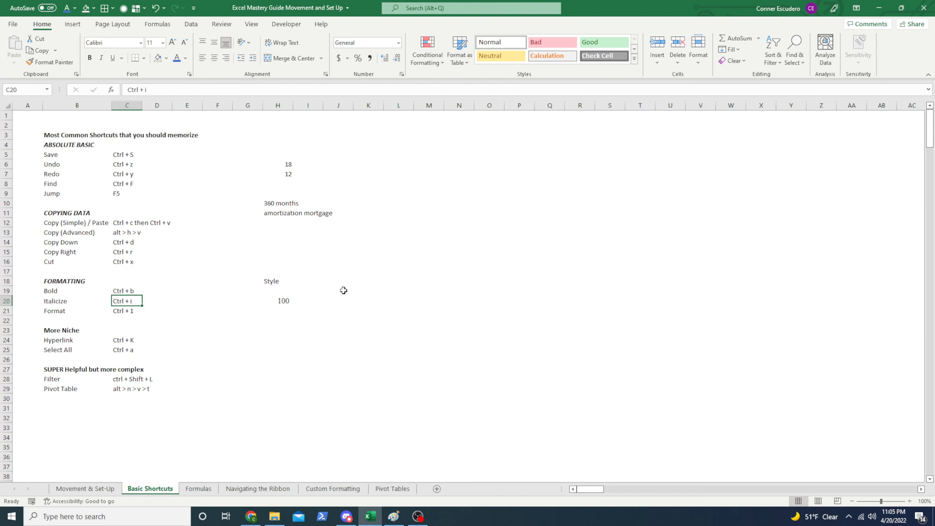
Look through the More Niche and SUPER Helpful shortcut lists, return to the Hyperlink entry, and go to empty cell H24.
key(Down)
key(Down)
key(Down)
key(Down)
key(Down)
key(Down)
key(Down)
key(Down)
key(Down)
key(Down)
key(Down)
key(Down)
key(Down)
key(Down)
key(Down)
key(Down)
key(Down)
key(Down)
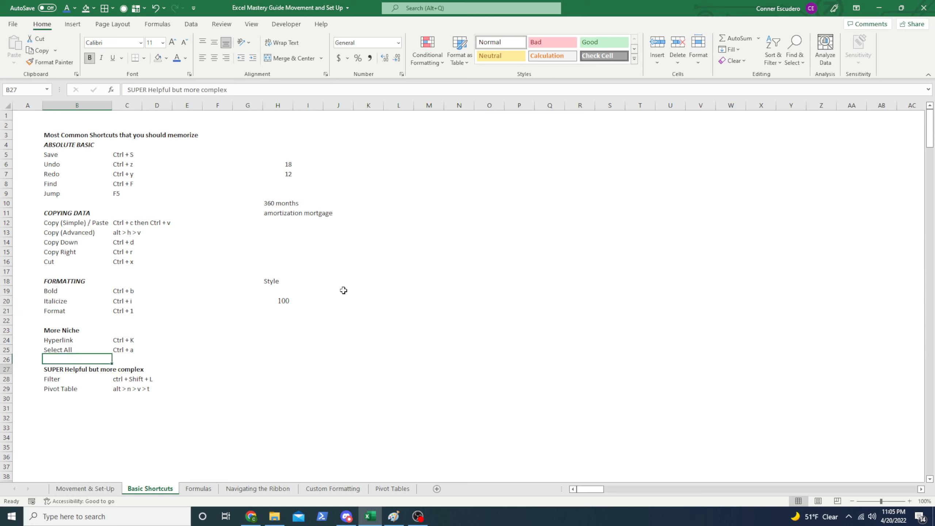
key(ctrl+Up)
key(Up)
key(Up)
key(Up)
key(Up)
key(Up)
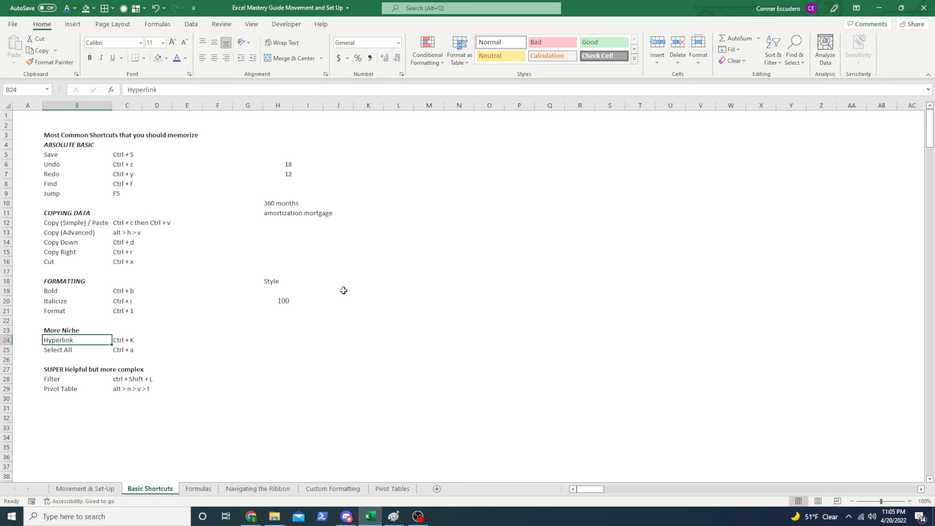
key(Right)
key(Right)
key(Right)
key(Right)
key(Right)
key(Right)
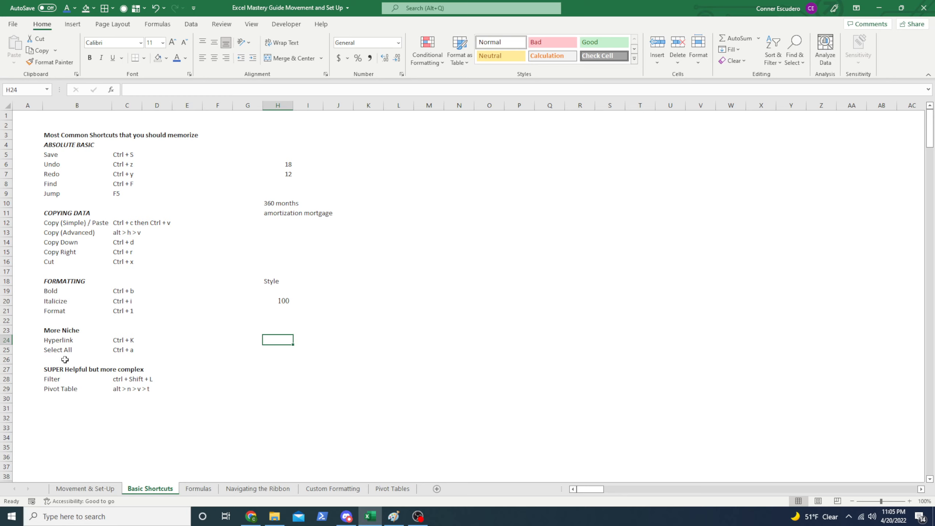
Start a hyperlink in A1 that links to a place in this document, the Movement & Set-Up sheet.
click(35, 119)
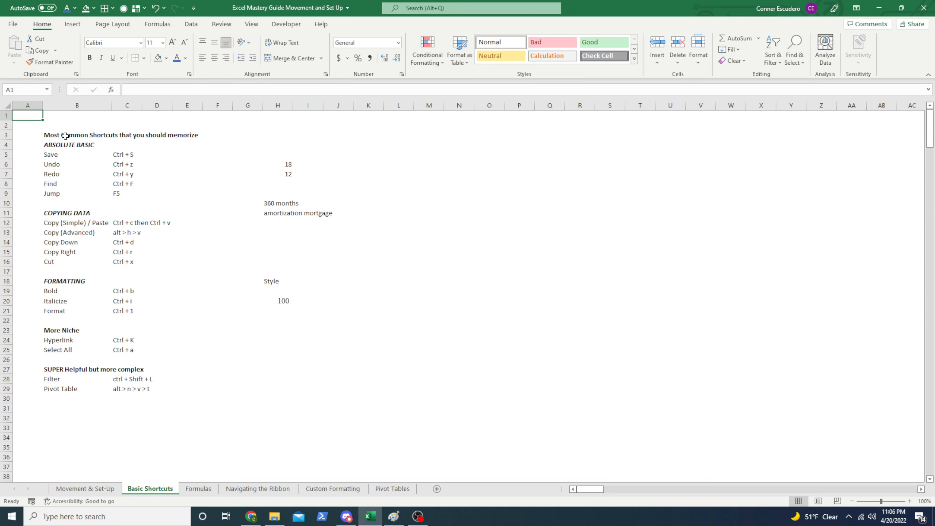
key(ctrl+k)
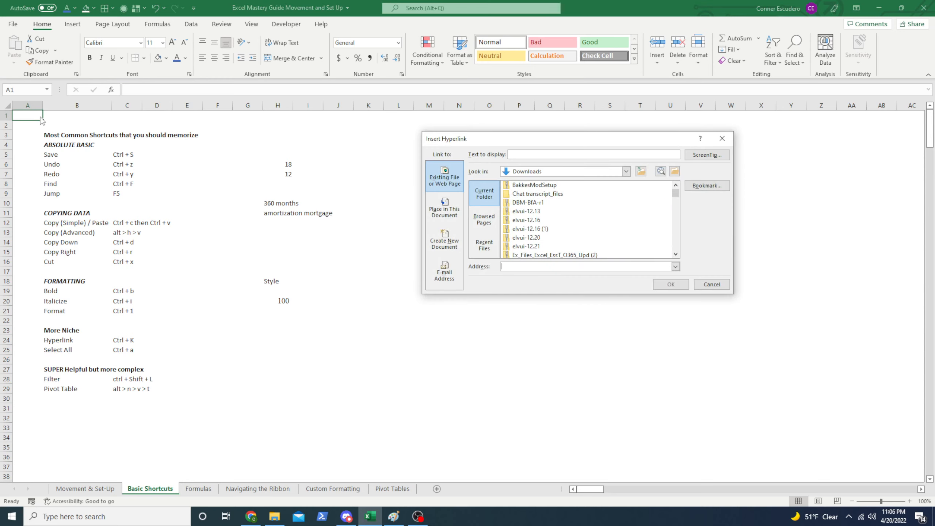
key(Escape)
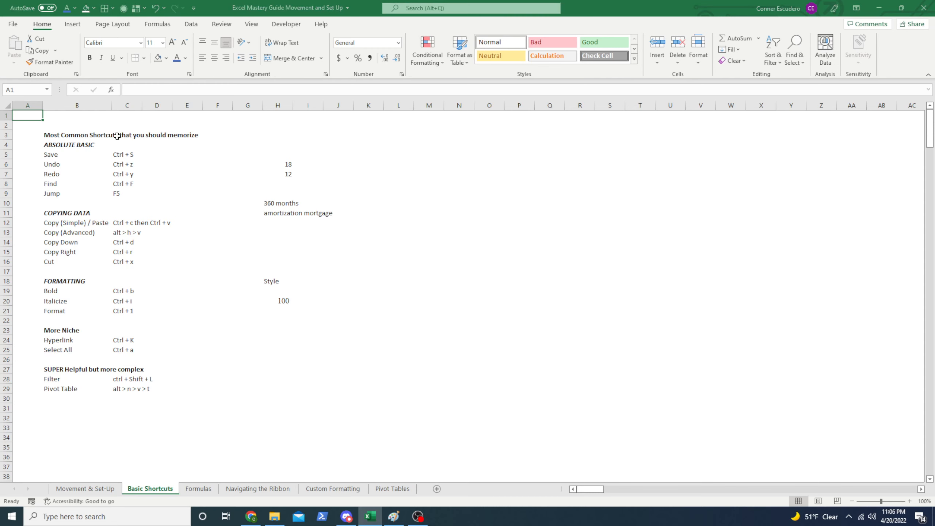
key(ctrl+k)
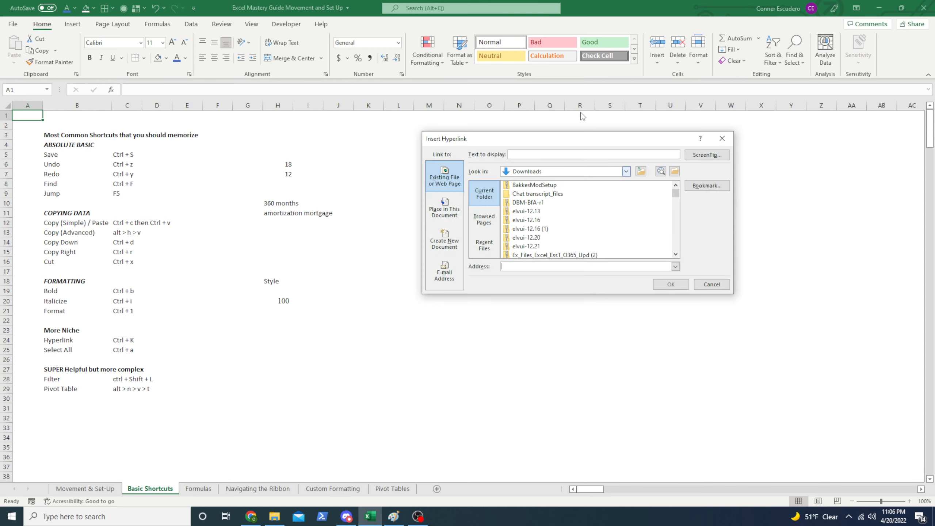
click(445, 208)
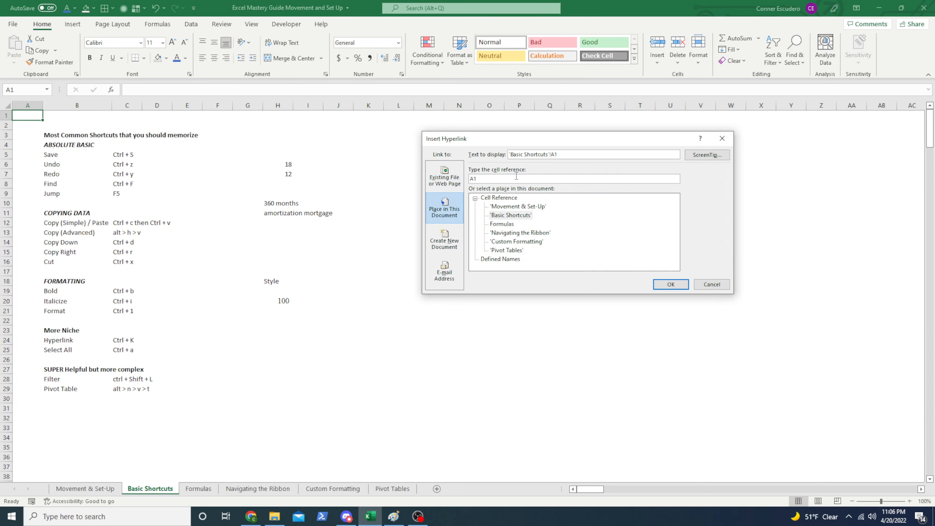
click(510, 208)
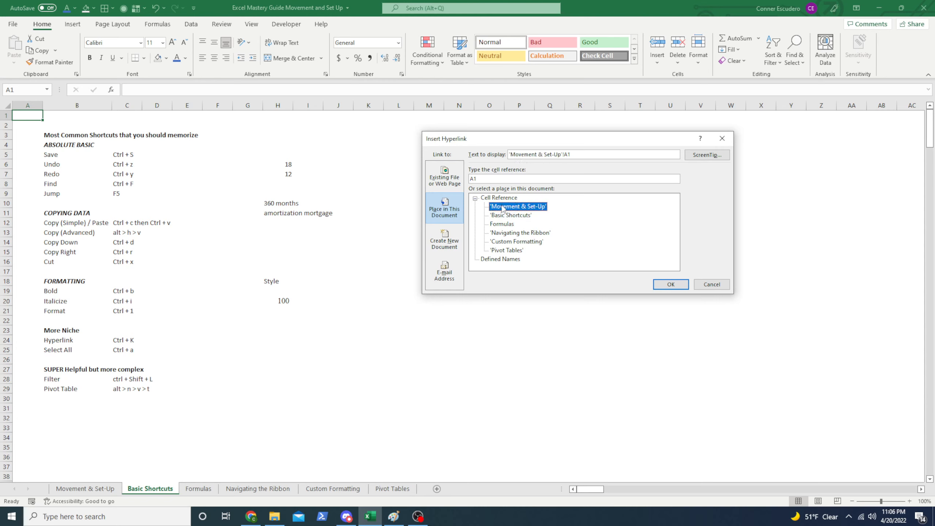
Clear the link's cell reference, reselect the Movement & Set-Up sheet, and enter A1 as the target cell.
click(495, 179)
drag(487, 180, 447, 179)
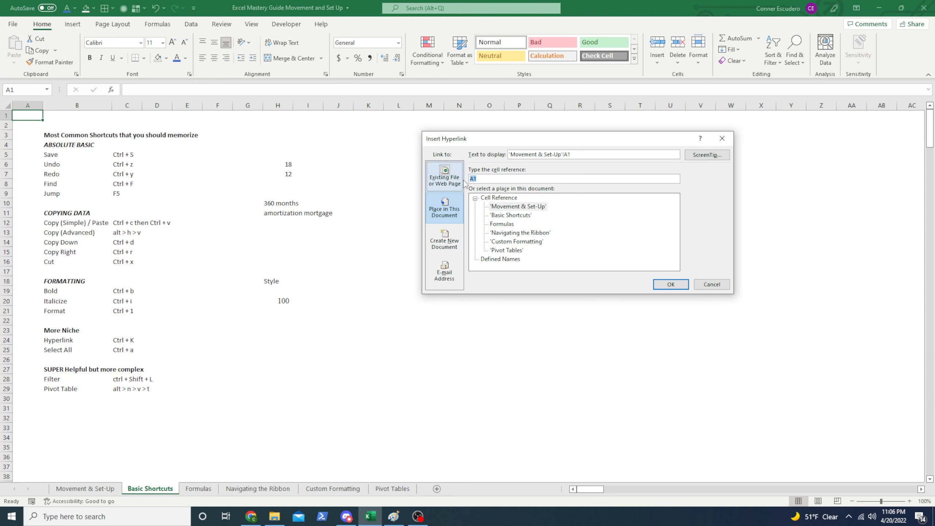
key(BackSpace)
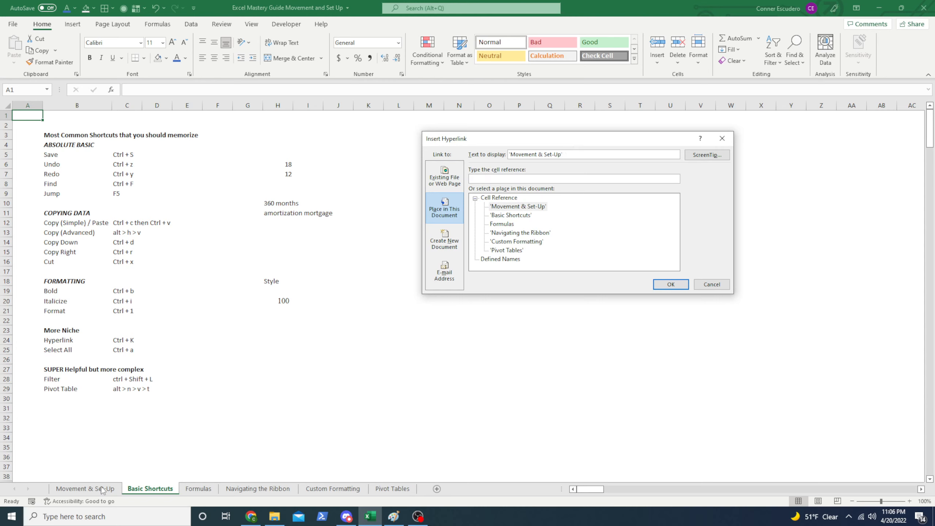
click(508, 209)
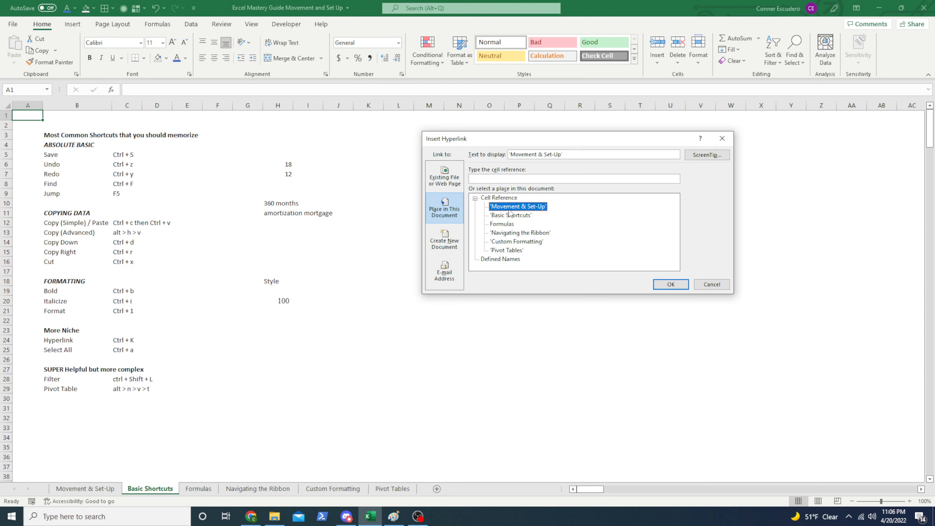
click(496, 179)
text(a)
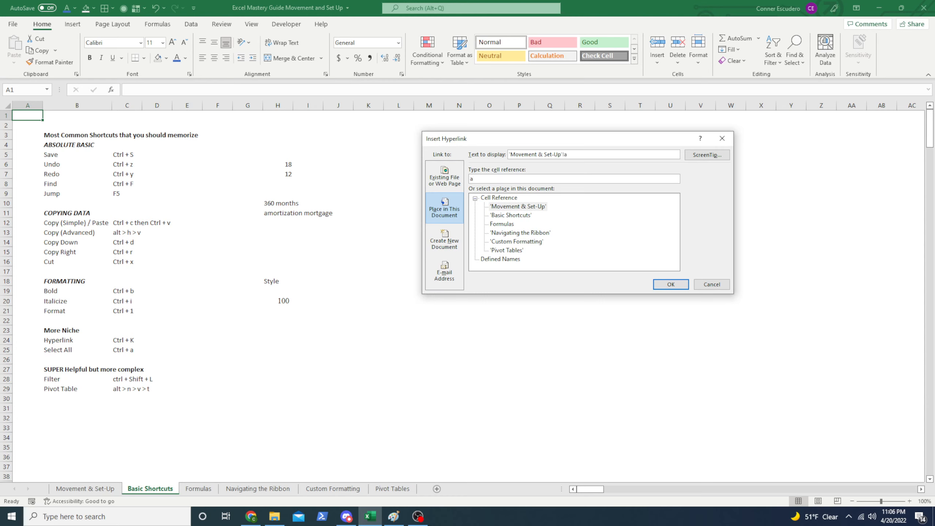
text(A1)
Copy the link's display text 'Movement & Set-Up'!A1 into its cell reference.
drag(588, 154, 473, 154)
key(ctrl+c)
drag(493, 179, 414, 178)
key(ctrl+v)
double_click(527, 180)
click(526, 180)
click(531, 180)
Set the link's display text to "Go To Home" and insert the hyperlink in A1.
key(shift+Tab)
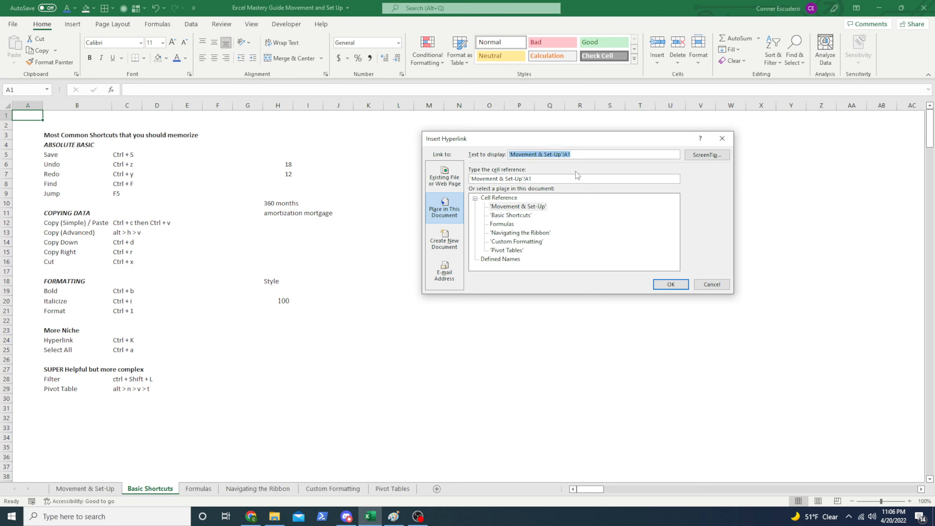
text(Go To Home)
click(683, 286)
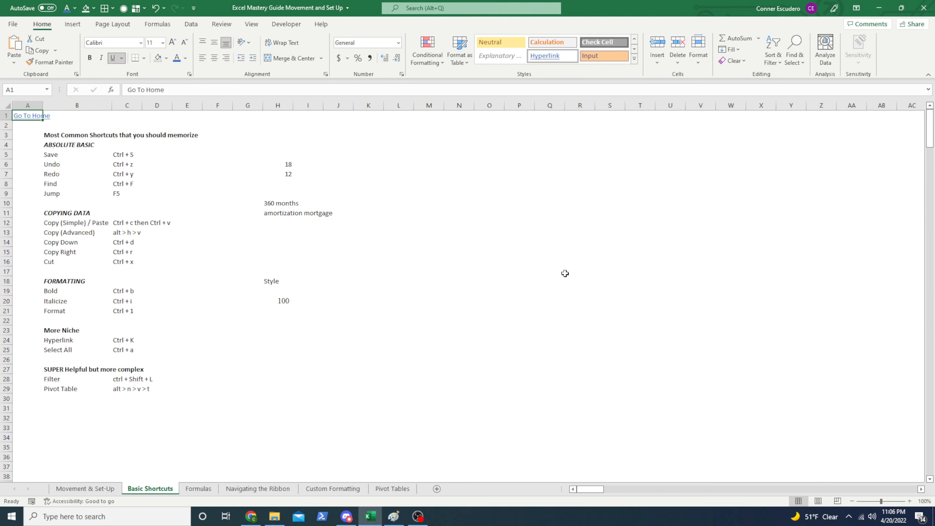
Test the Go To Home link in A1 twice, returning to the Basic Shortcuts sheet each time.
click(25, 127)
click(32, 117)
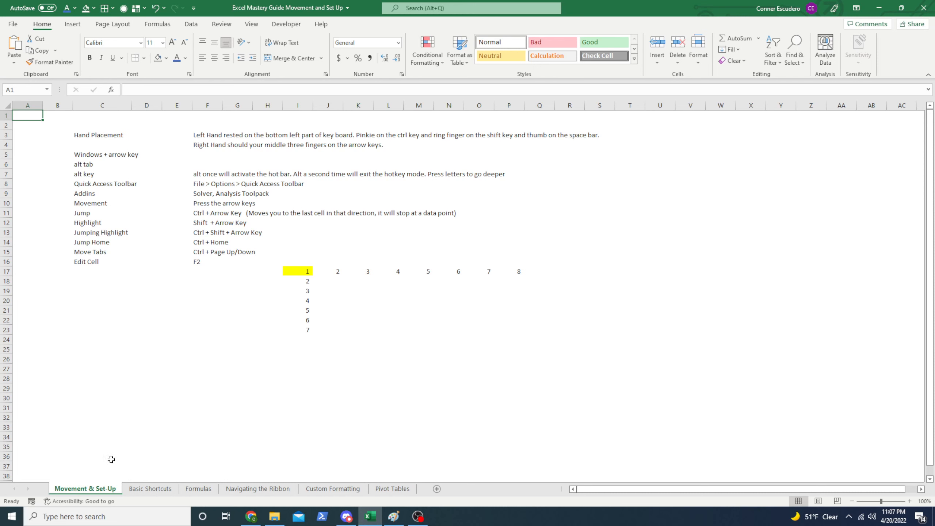
click(147, 491)
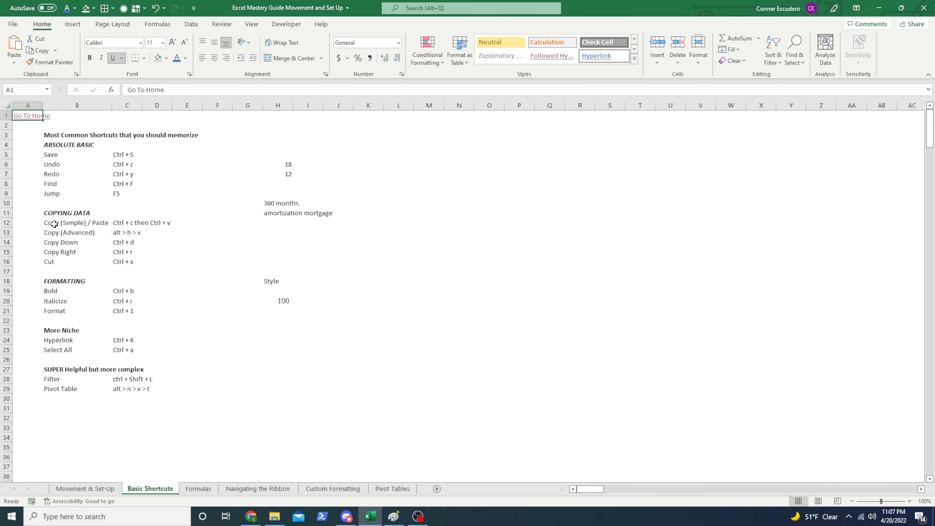
click(23, 117)
click(150, 489)
Enter "Go to Appendix" in A2 below the Go To Home link.
click(27, 125)
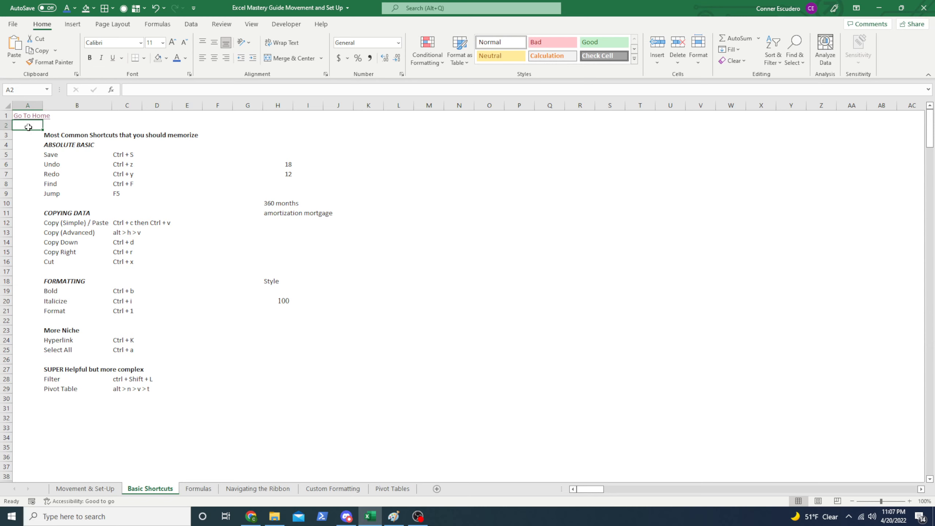
text(Go to Append)
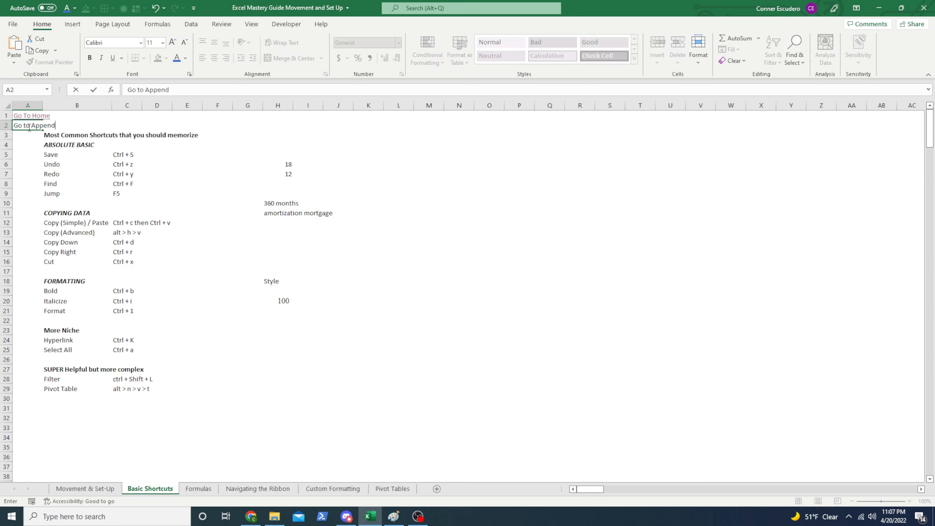
text(ix)
key(Return)
key(Up)
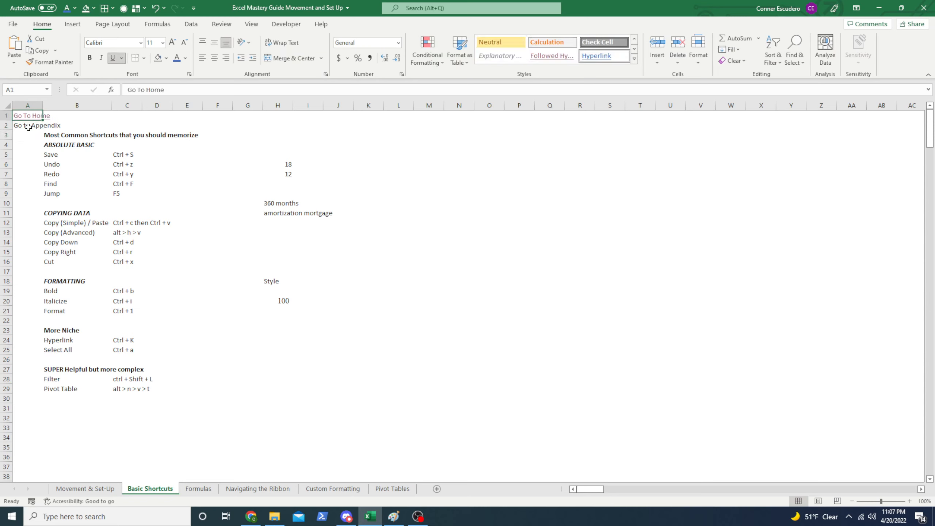
Delete the contents of A1:A2, removing both the Go To Home link and the Go to Appendix text.
key(shift+Up)
key(Delete)
key(Up)
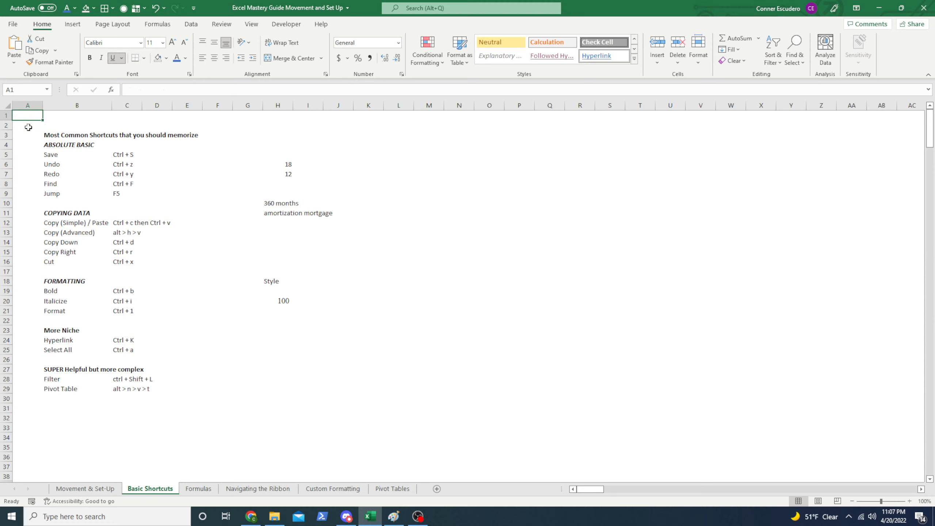
Open the hyperlink settings for A1, cancel them, and go to the Hyperlink shortcut in C24.
key(ctrl+k)
key(Escape)
key(Down)
key(Right)
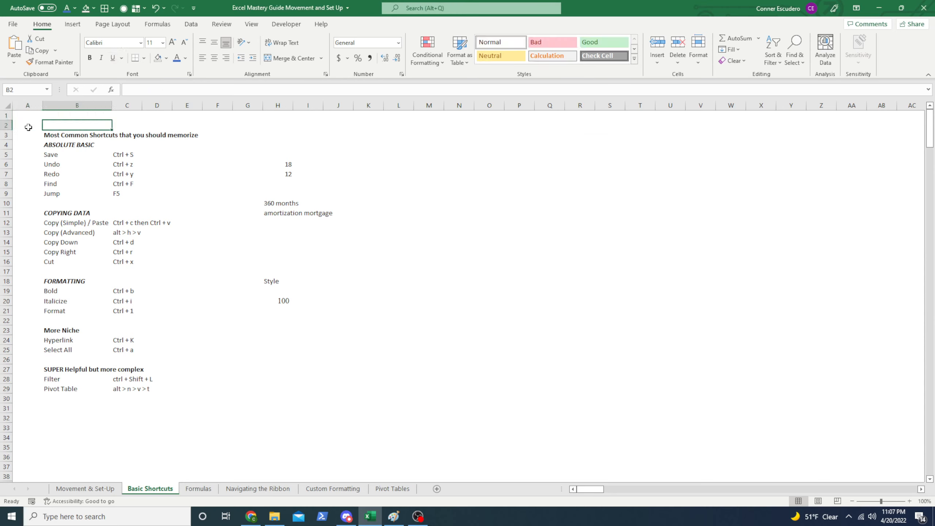
key(Down)
key(Down)
key(Down)
key(Down)
key(Down)
key(Down)
key(Down)
key(Down)
key(Down)
key(Down)
key(Down)
key(Down)
key(Down)
key(Down)
key(Down)
key(Down)
key(Down)
key(Down)
key(Down)
key(Down)
key(Up)
key(Up)
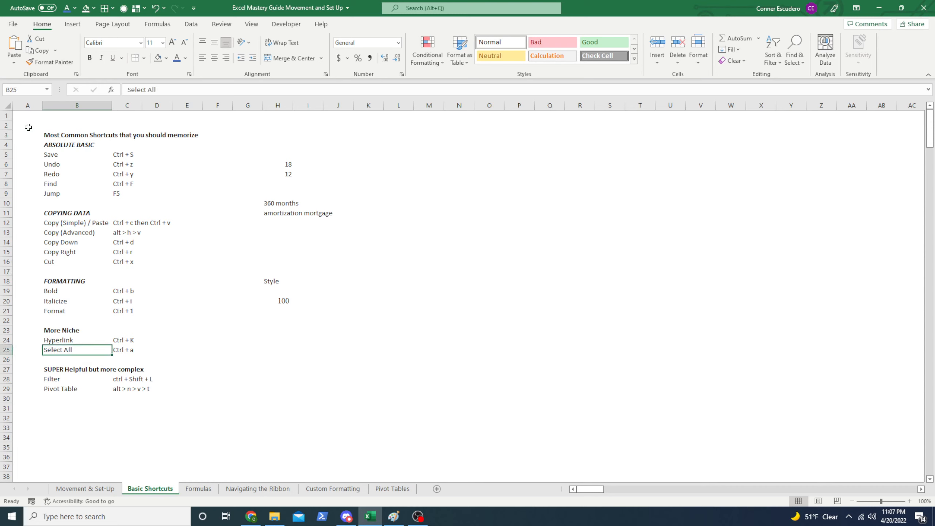
key(Up)
key(Right)
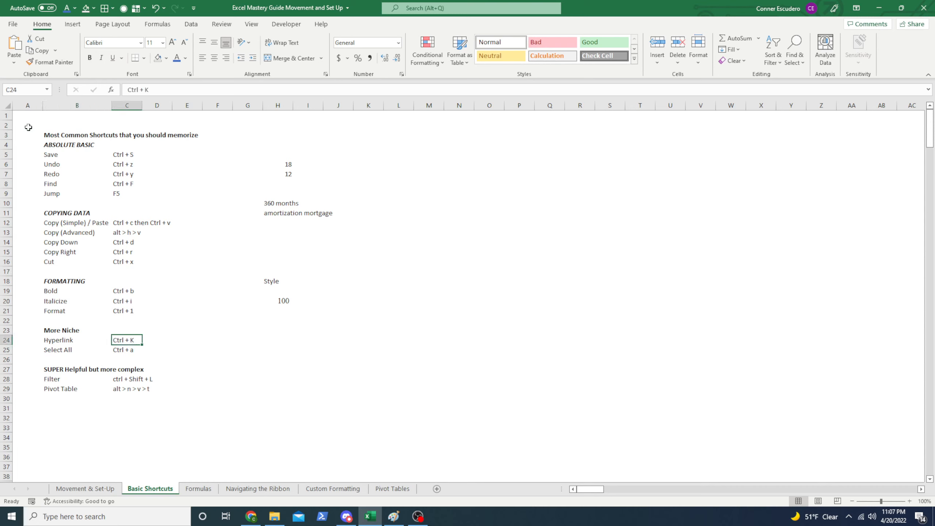
Select the whole More Niche block from C24, and the whole FORMATTING block from C21.
key(ctrl+a)
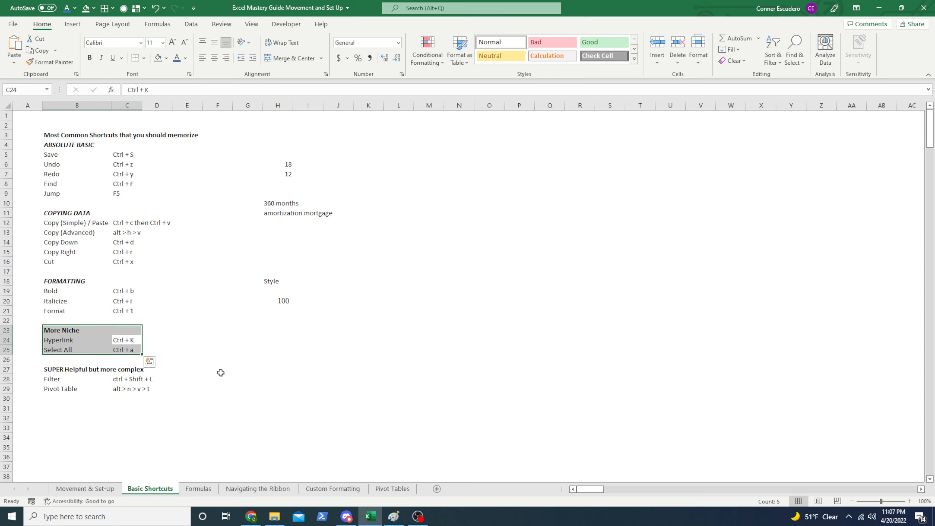
key(Up)
key(Up)
key(Up)
key(ctrl+a)
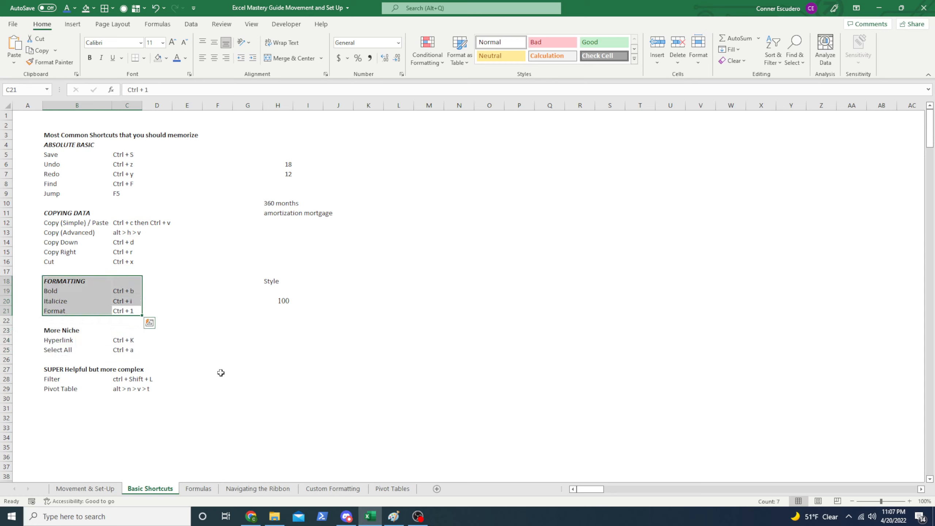
Select all data surrounding the empty cell C17, covering the COPYING DATA and FORMATTING blocks.
key(Up)
key(Up)
key(Up)
key(Up)
key(ctrl+a)
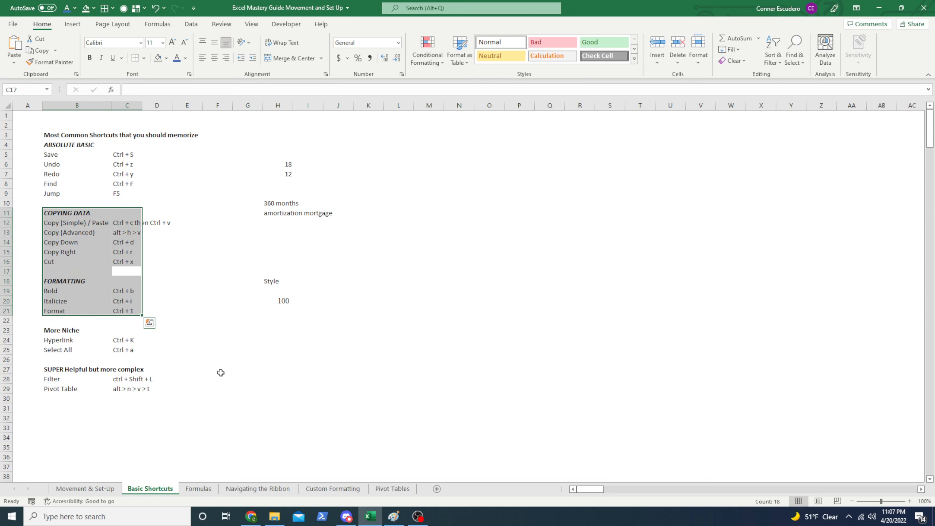
Select all cells of the sheet starting from the empty cell E15.
key(Up)
key(Up)
key(Right)
key(Right)
key(ctrl+a)
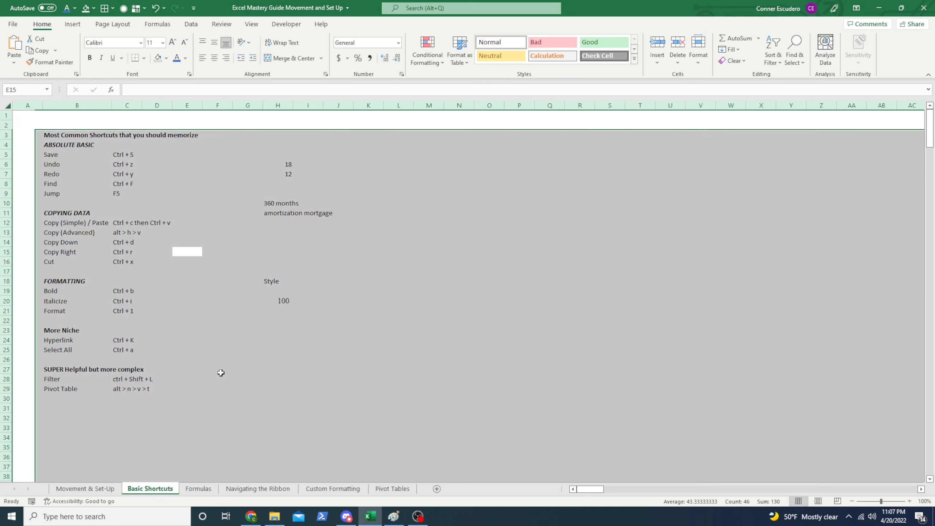
From C14, select the COPYING DATA block and extend the selection to the entire sheet.
key(Left)
key(Left)
key(Up)
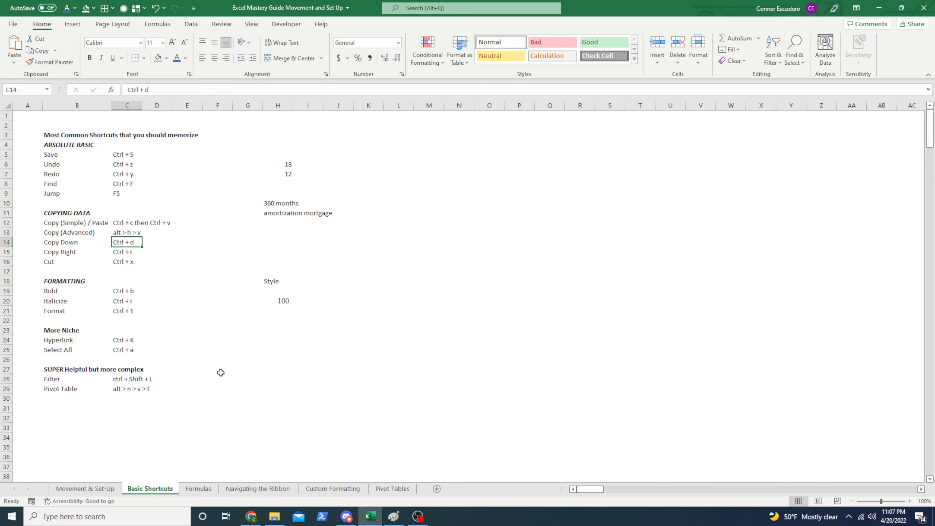
key(ctrl+a)
key(ctrl+a)
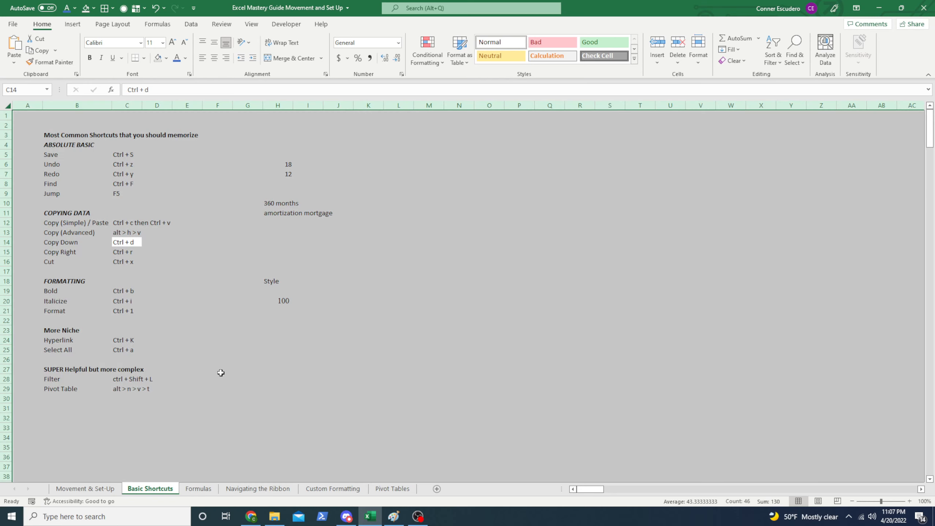
Select the whole COPYING DATA block from B15 and again from B16.
key(Down)
key(Right)
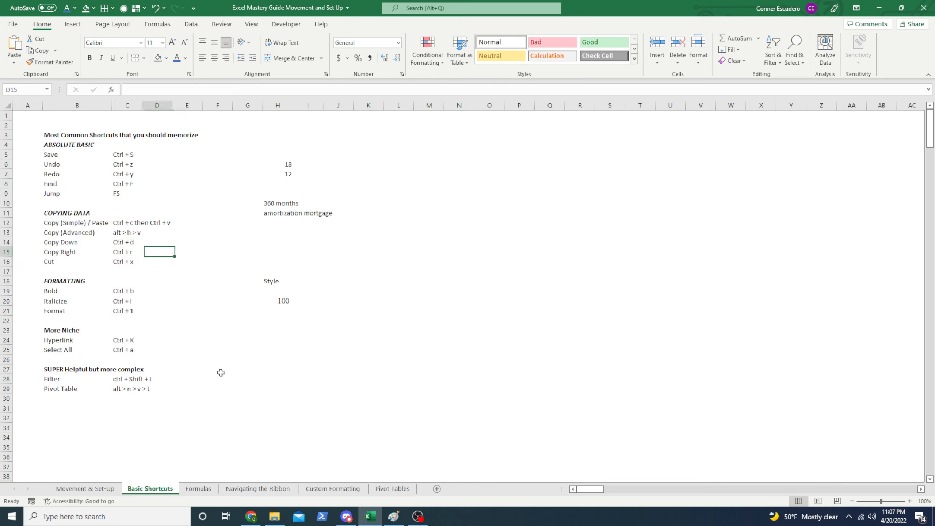
key(Left)
key(Left)
key(ctrl+a)
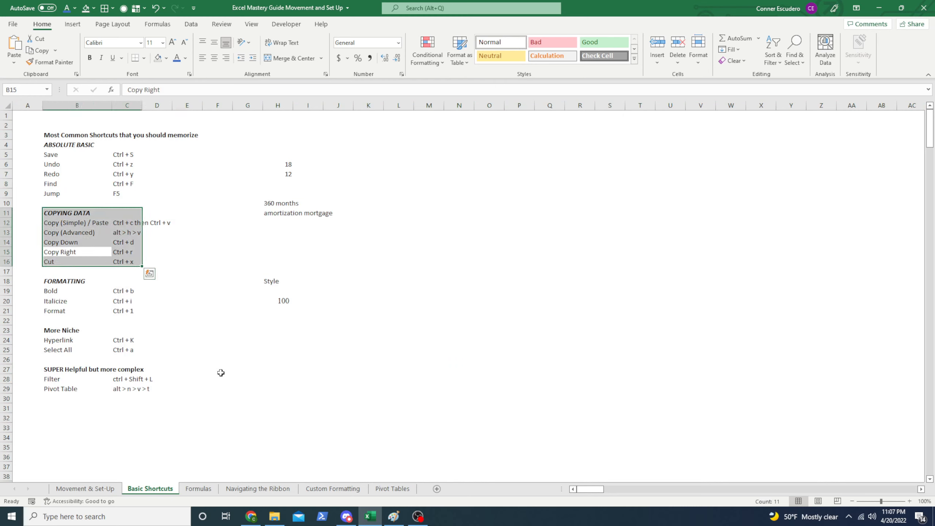
key(Down)
key(ctrl+a)
Return to B16, select the whole COPYING DATA block, and reselect it by extending from B16 to the block's edges.
key(Down)
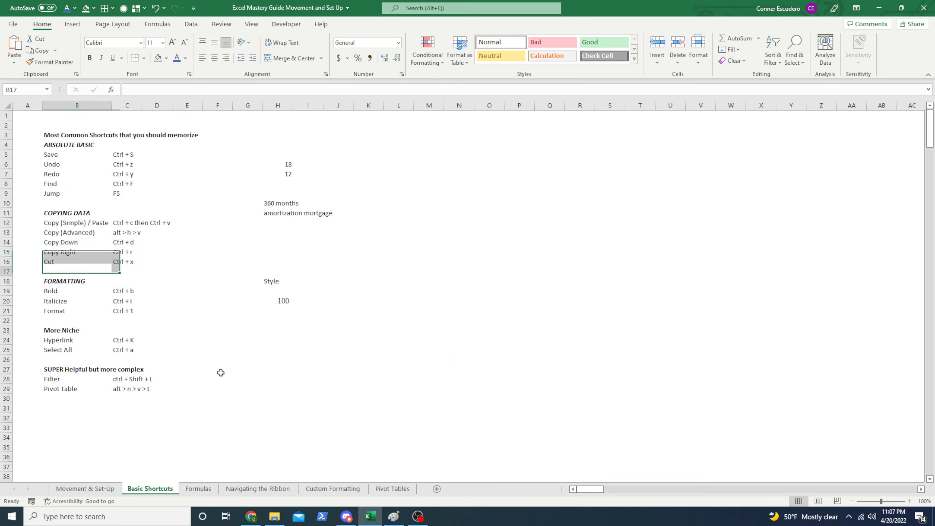
key(Right)
key(Up)
key(Left)
key(ctrl+a)
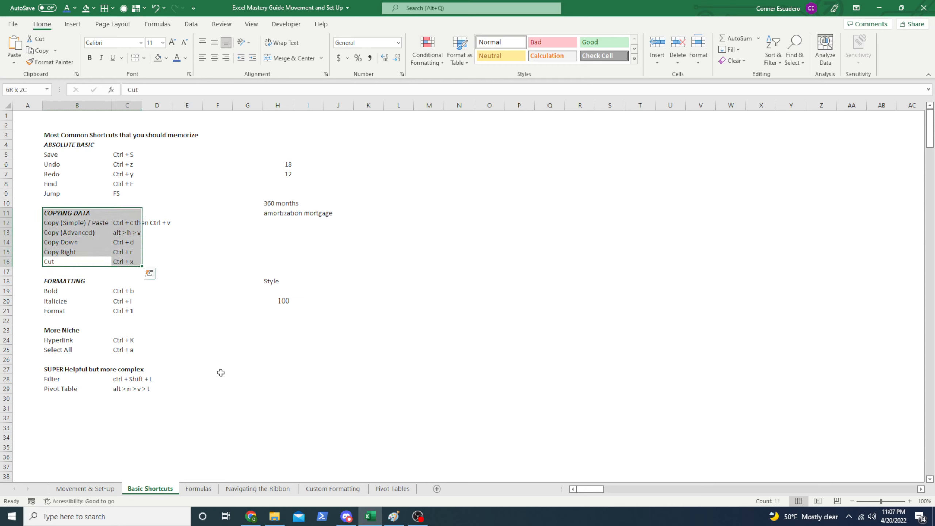
key(Right)
key(Left)
key(ctrl+shift+Right)
key(ctrl+shift+Up)
Go to the Pivot Table shortcut in C29 of the SUPER Helpful list.
key(Down)
key(Down)
key(Down)
key(Down)
key(Down)
key(Down)
key(Down)
key(Down)
key(Down)
key(Down)
key(Down)
key(Down)
key(Down)
key(Right)
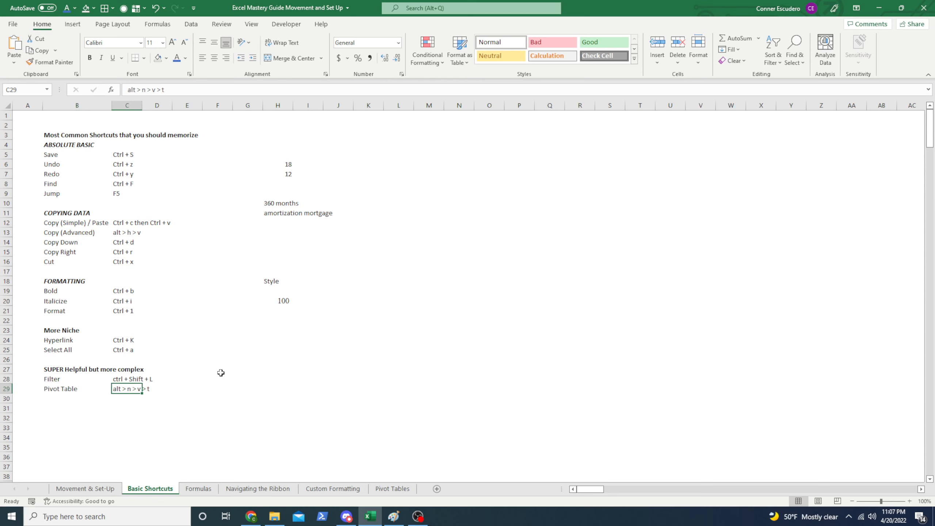
From the SUPER Helpful heading in B27, select rows 27 to 29 out to the sheet's last column.
key(Up)
key(Left)
key(Left)
key(Up)
key(Right)
key(ctrl+shift+Right)
key(ctrl+shift+Down)
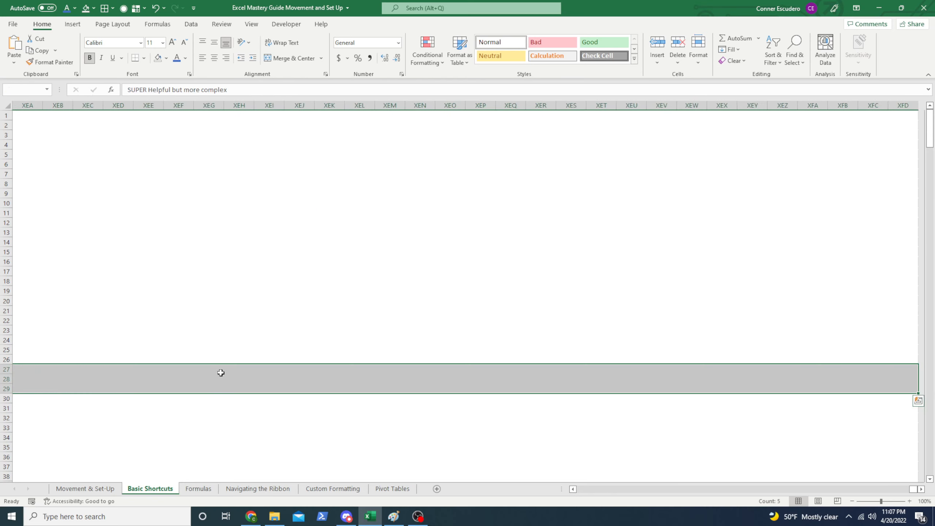
Select only the range B27:C28, covering the SUPER Helpful heading and the Filter row.
key(Left)
key(Right)
key(shift+Right)
key(shift+Down)
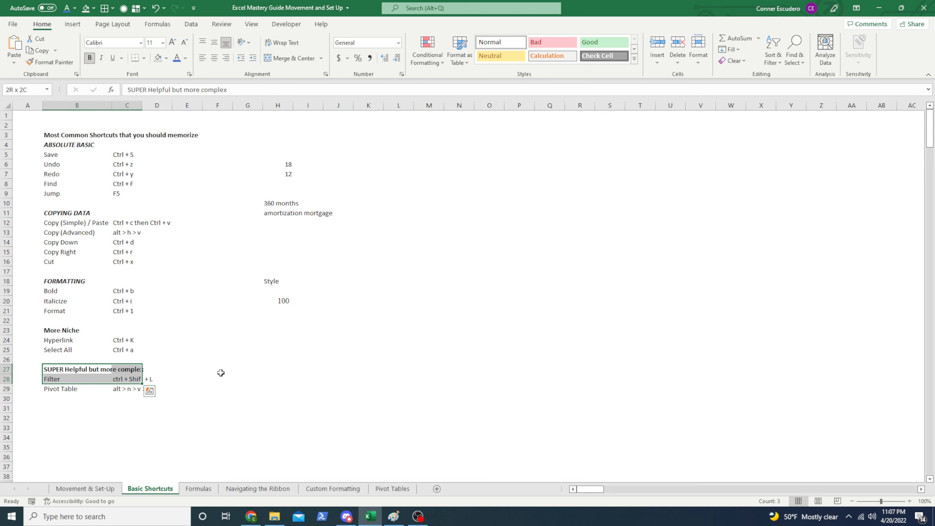
key(ctrl+q)
key(Escape)
Extend the selection from B27 block by block up to the FORMATTING heading in B18.
key(Right)
key(Left)
key(ctrl+shift+Up)
key(ctrl+shift+Up)
key(ctrl+shift+Up)
key(ctrl+shift+Up)
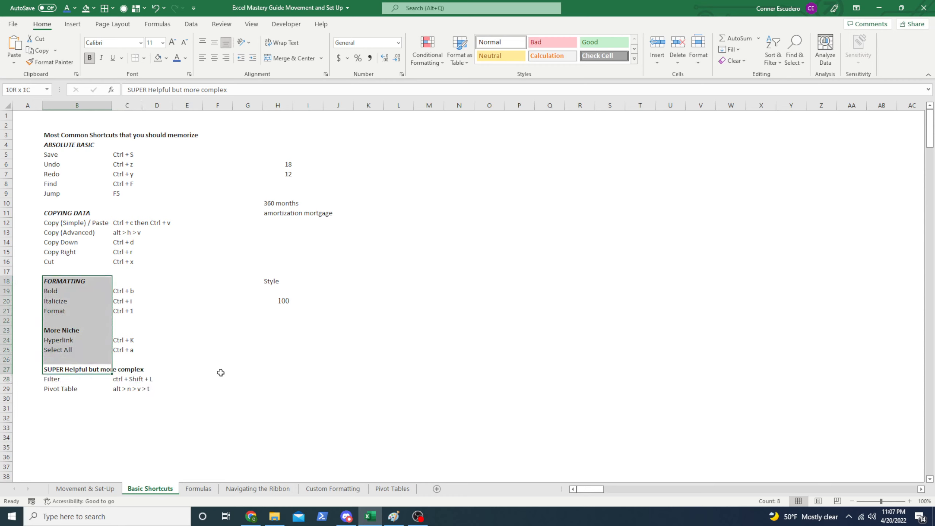
Enter the header District in the empty cell M16, starting a sample table.
key(Right)
key(Right)
key(Right)
key(Right)
key(Right)
key(Right)
key(Up)
key(Up)
key(Up)
key(Up)
key(Up)
key(Up)
key(Up)
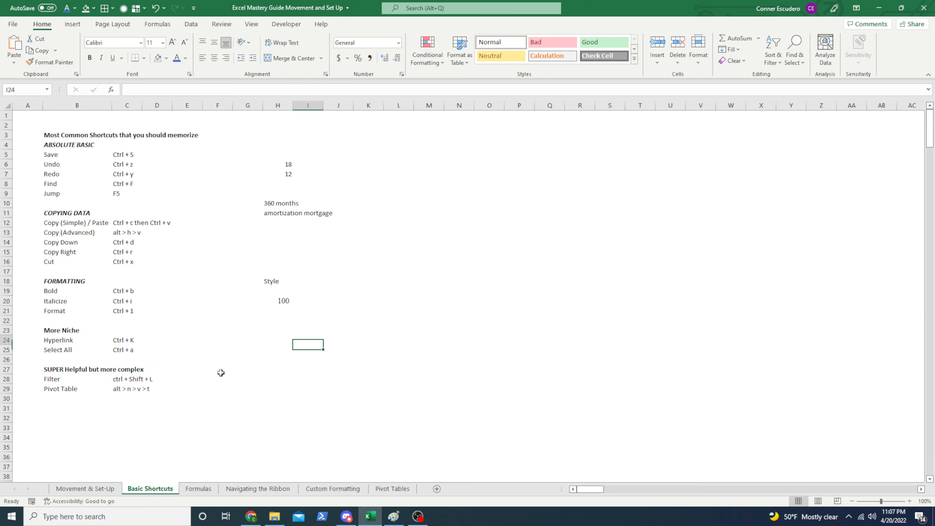
key(Right)
key(Right)
key(Right)
key(Right)
key(Right)
key(Up)
key(Up)
key(Up)
key(Up)
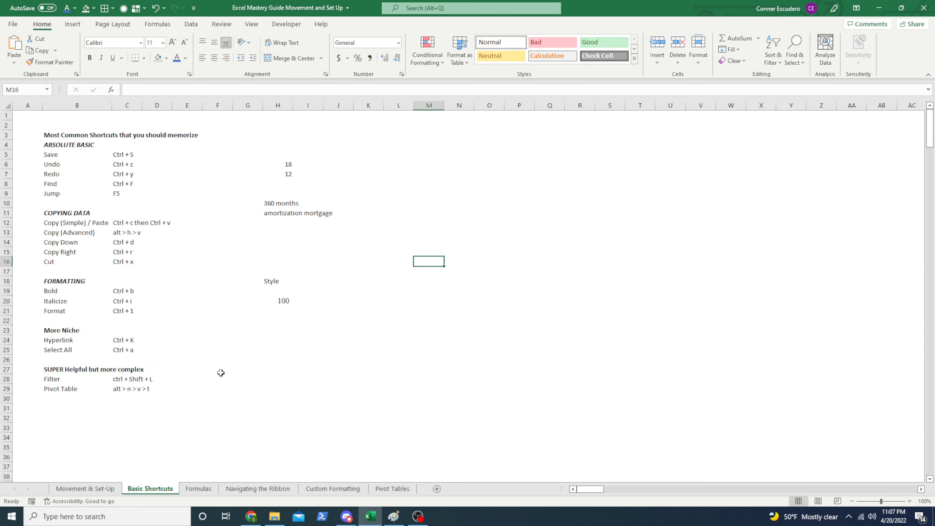
text(District)
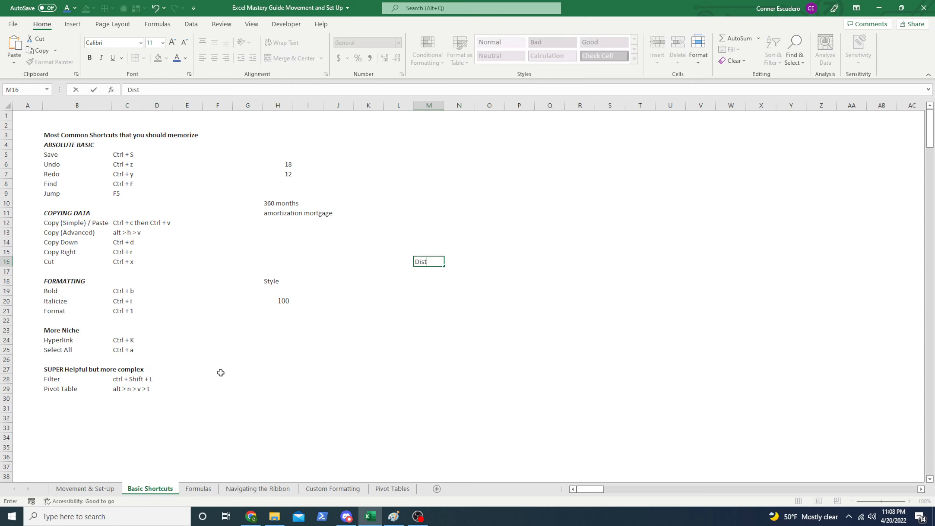
key(ctrl+Return)
key(Right)
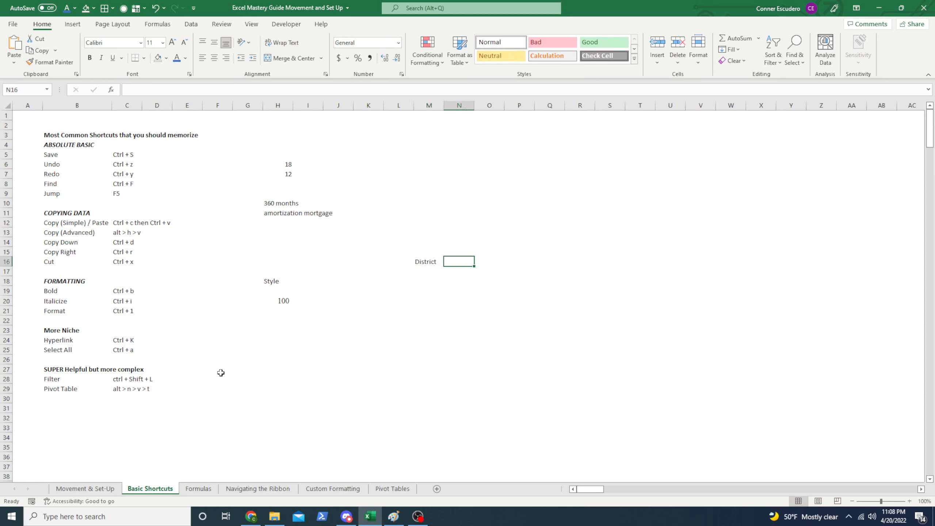
Add the headers Size, Population and $ in N16, O16 and P16.
text(Size)
key(Tab)
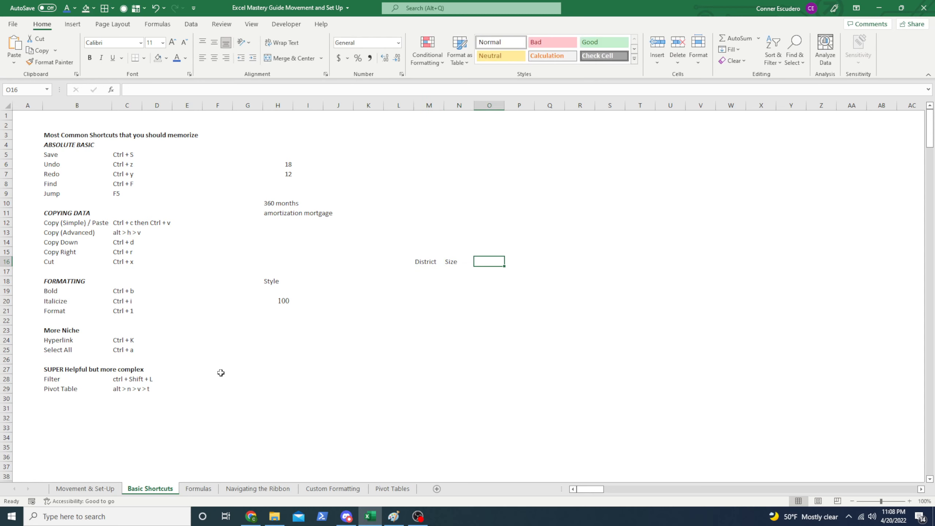
text(Population)
key(Return)
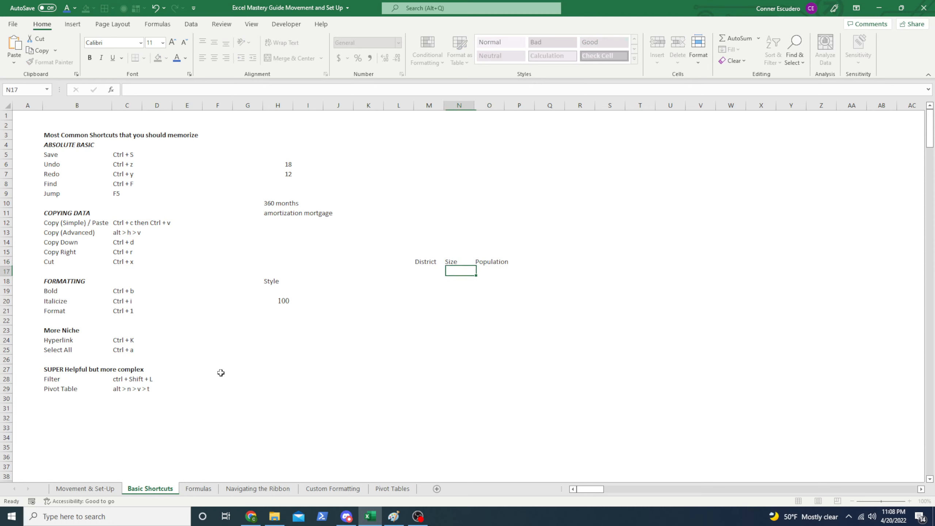
key(Up)
key(Right)
key(Right)
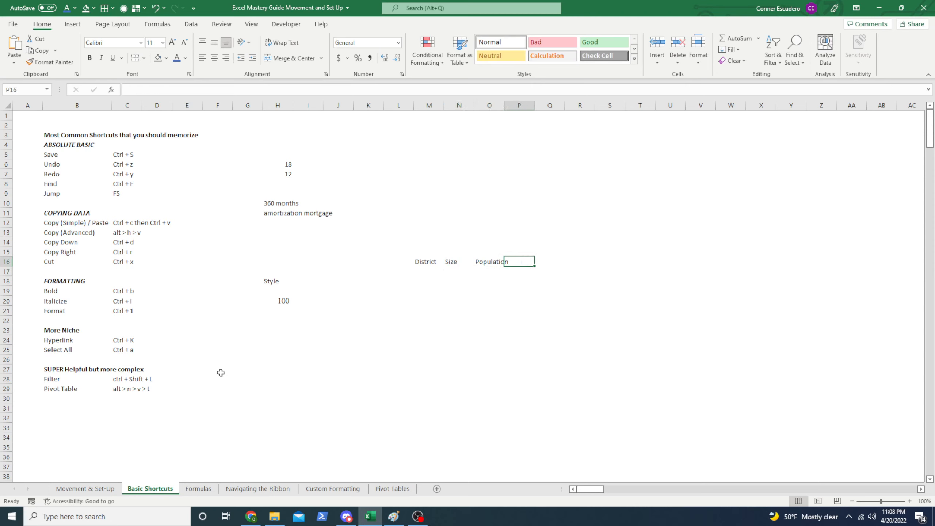
text($)
key(Left)
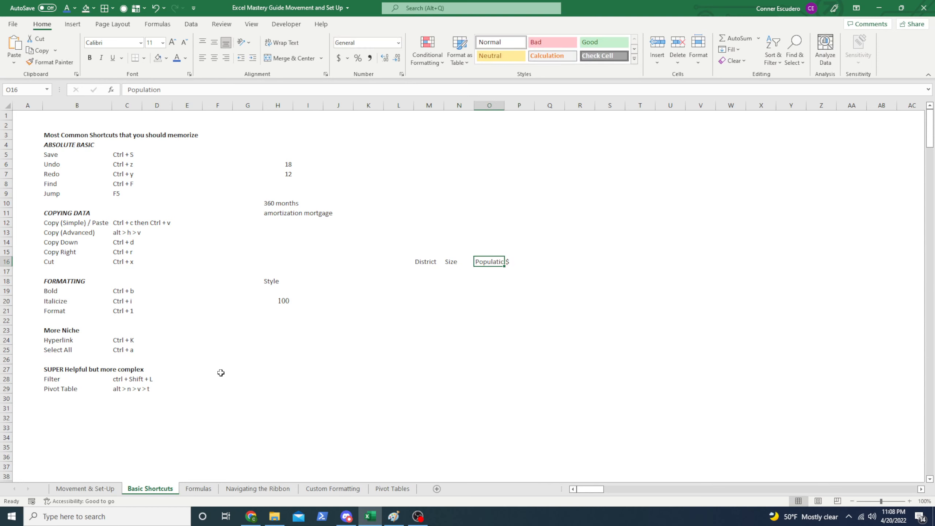
AutoFit column O to the width of the Population header.
key(alt+h)
key(o)
key(i)
key(Left)
key(Left)
key(Left)
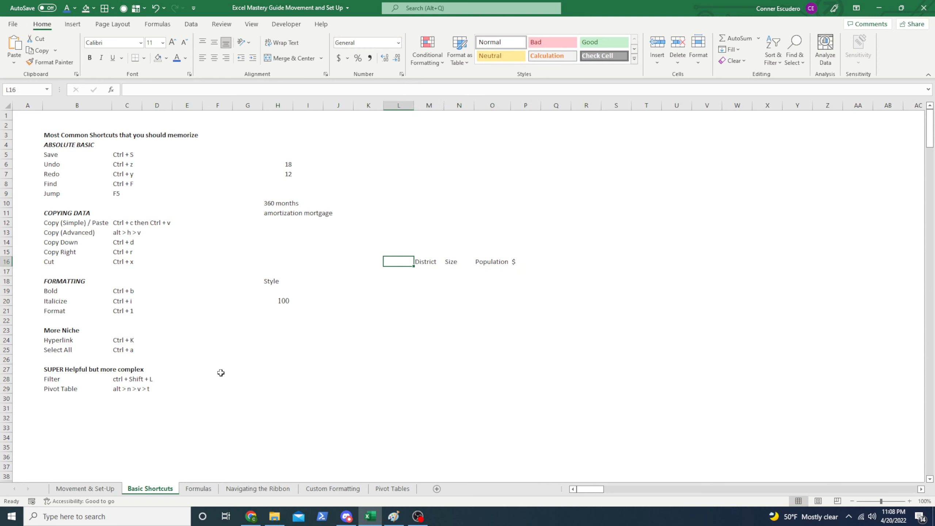
Select the header row M16:P16, and jump between its first and last headers.
key(Right)
key(ctrl+shift+Right)
key(Left)
key(Left)
key(Left)
key(Left)
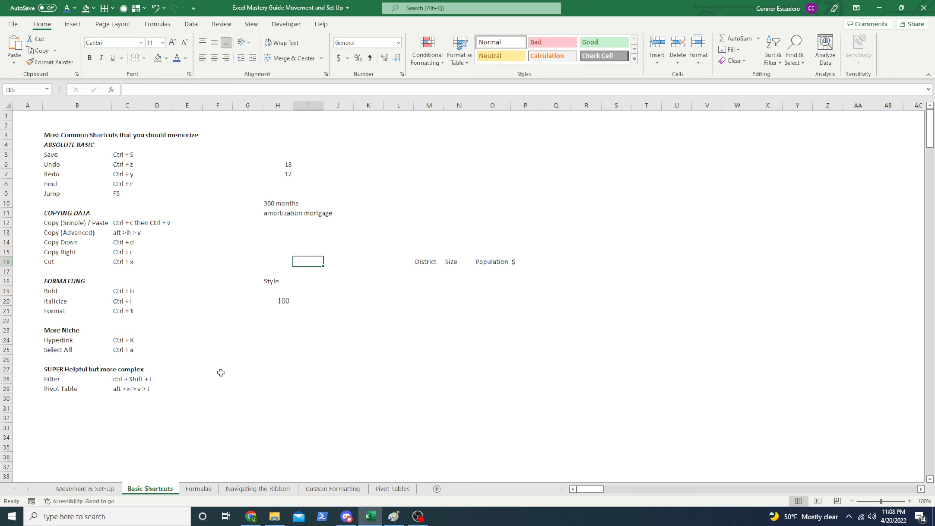
key(ctrl+Right)
key(ctrl+Right)
key(ctrl+Left)
key(Left)
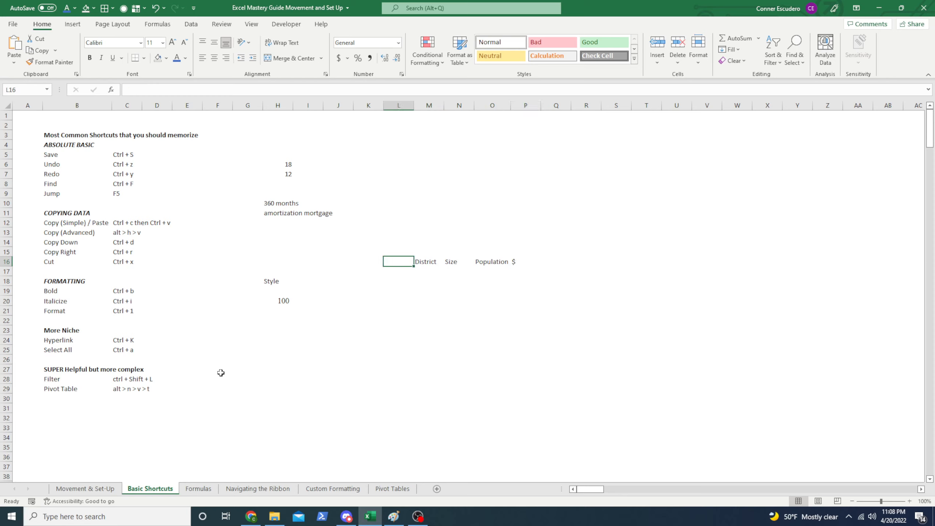
Select the header row M16:P16 and apply filters to it.
key(Right)
key(Left)
key(Right)
key(ctrl+shift+Right)
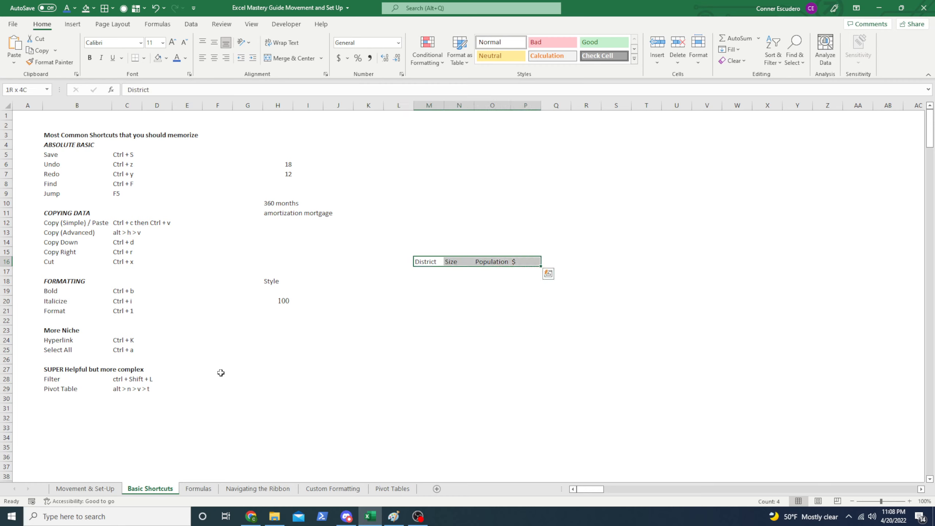
key(ctrl+shift+l)
key(Left)
key(Right)
key(Right)
key(Left)
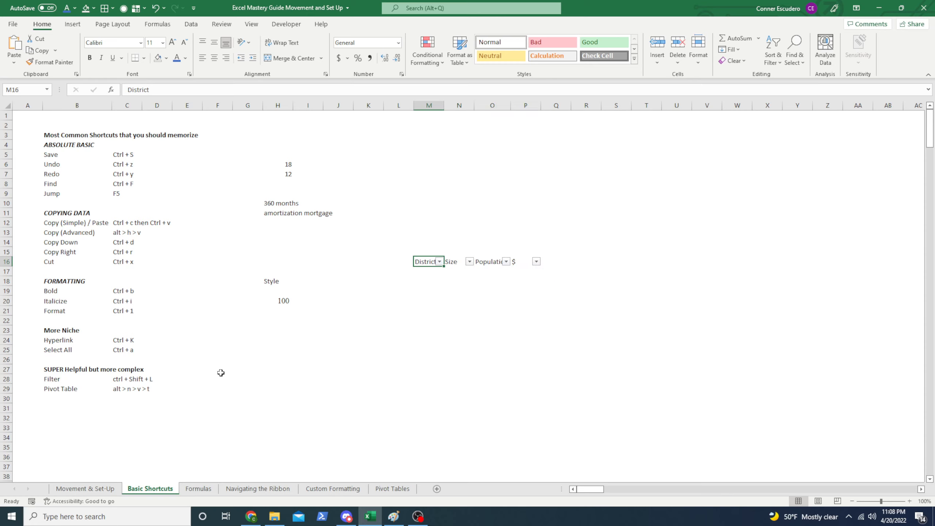
Move between the filtered headers and look through the District filter's sort and filter options.
key(Right)
key(Left)
key(ctrl+Right)
key(ctrl+Left)
key(ctrl+Right)
key(ctrl+Left)
key(alt+Down)
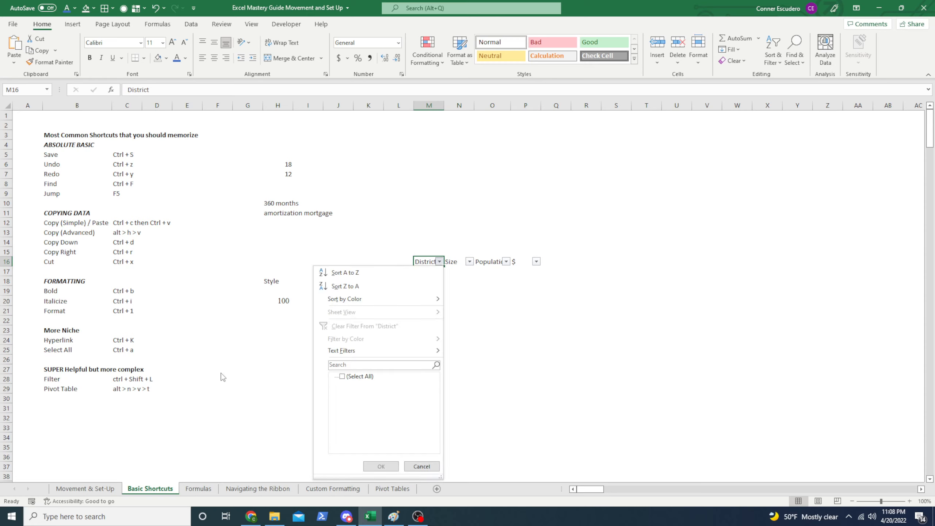
key(Down)
key(Down)
key(Down)
key(Escape)
Fill the six cells M17:M22 below District with the value 10.
key(Down)
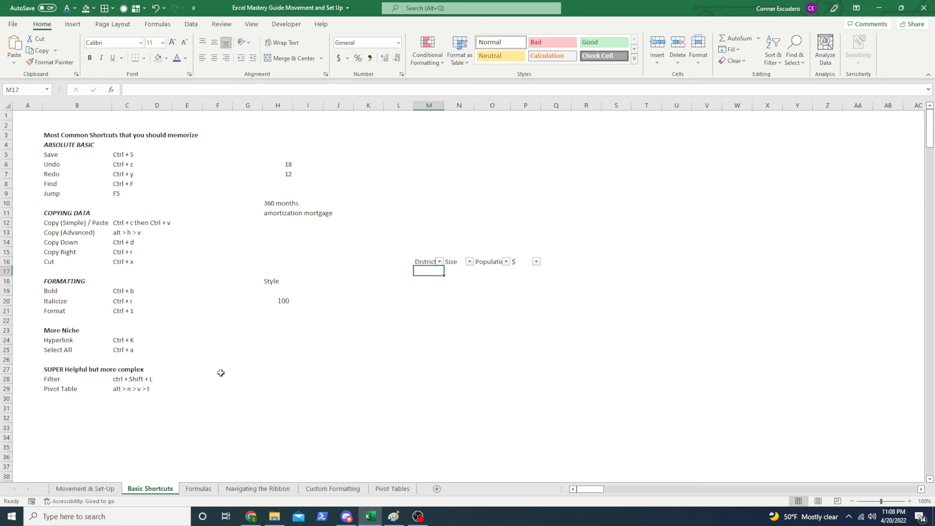
key(shift+Down)
key(shift+Down)
key(shift+Down)
key(shift+Down)
key(shift+Down)
text(10)
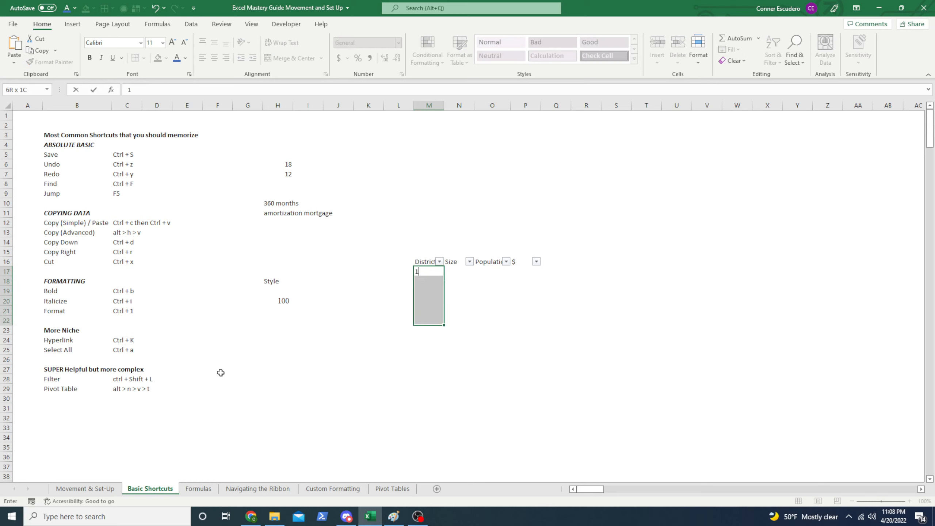
key(ctrl+Return)
Review the District filter's options and its list of values without applying a filter.
key(Up)
key(alt+Down)
key(Down)
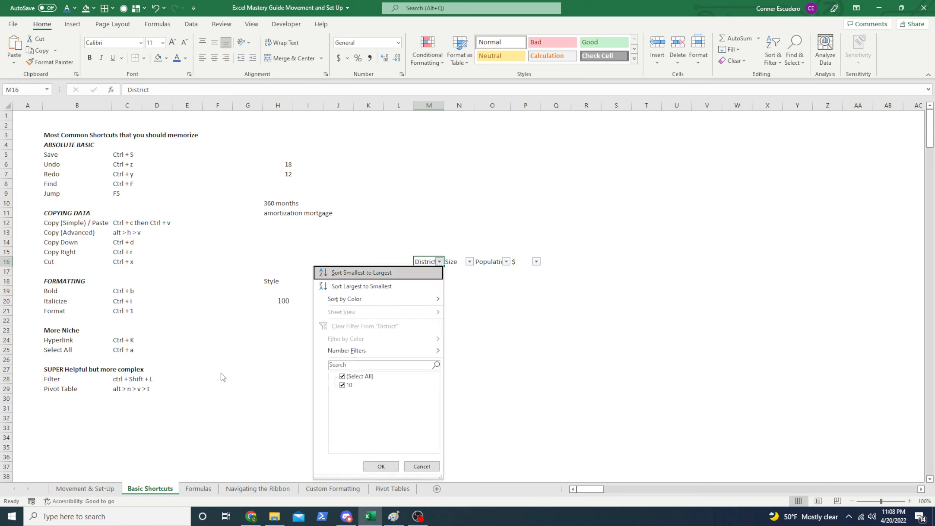
key(Down)
key(Down)
key(Down)
key(Tab)
key(Escape)
Fill the last four District cells, M19:M22, with the value 11.
key(Down)
key(Down)
key(Down)
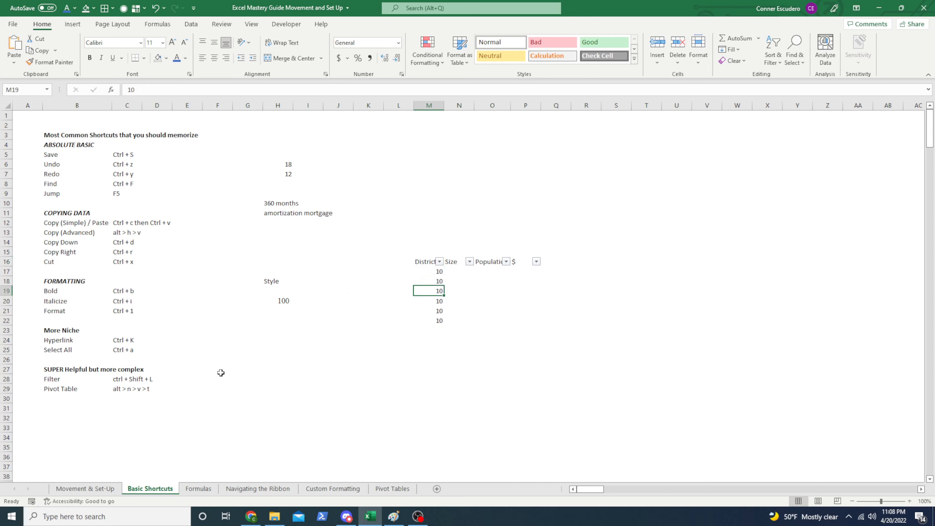
key(shift+Down)
key(shift+Down)
key(shift+Down)
text(11)
key(ctrl+Return)
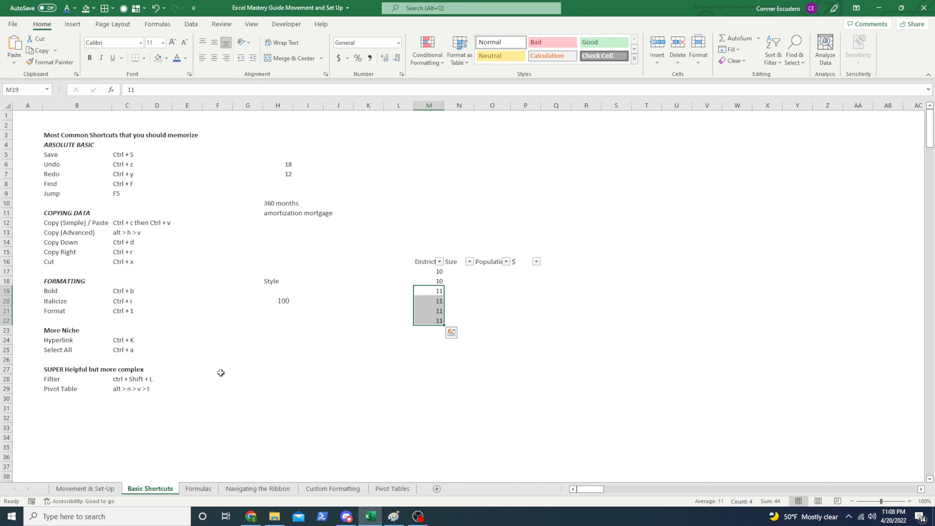
Filter the District column to show only the value 10, excluding 11.
key(Up)
key(Up)
key(Up)
key(alt+Down)
key(Down)
key(Down)
key(Down)
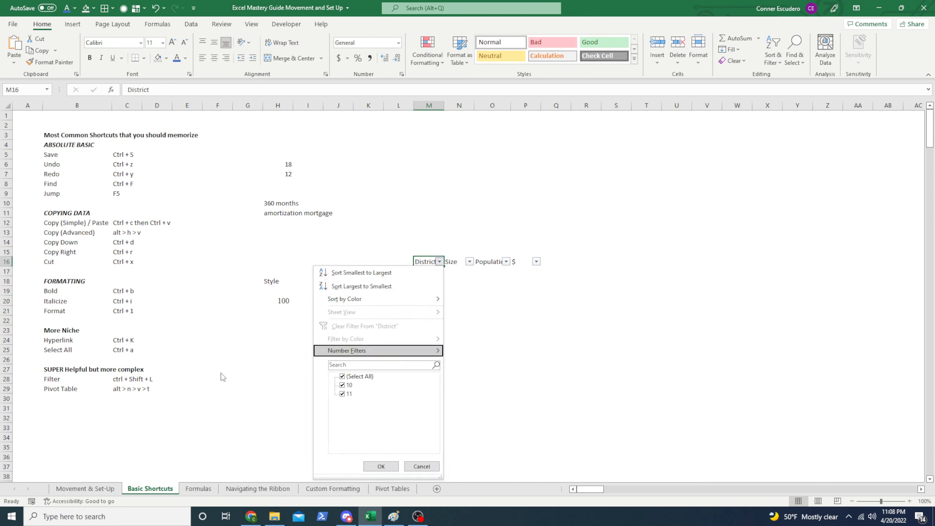
key(Up)
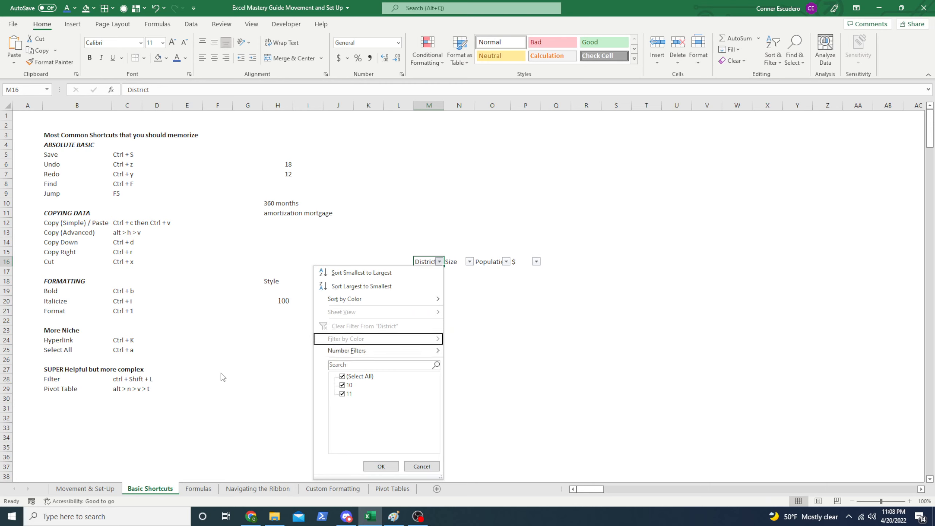
key(Down)
key(Down)
key(Down)
key(Down)
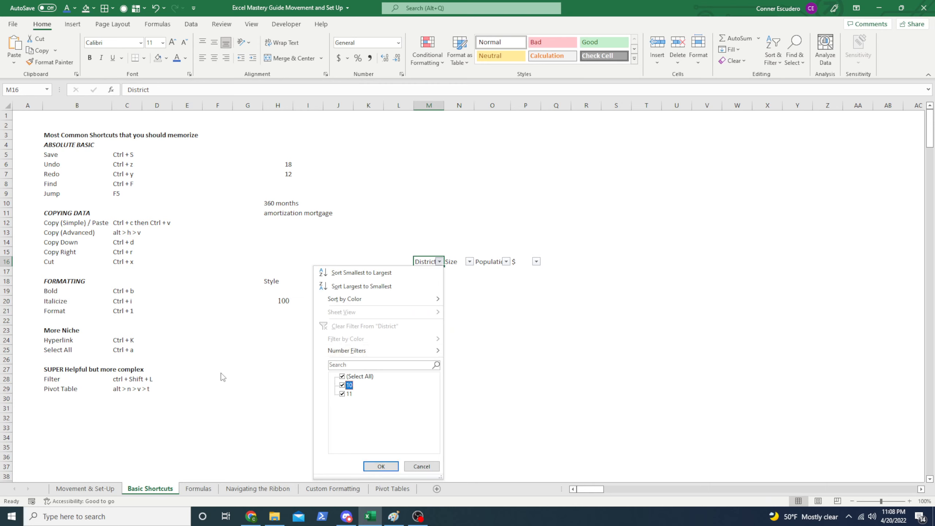
key(Down)
key(Up)
key(Down)
key(Return)
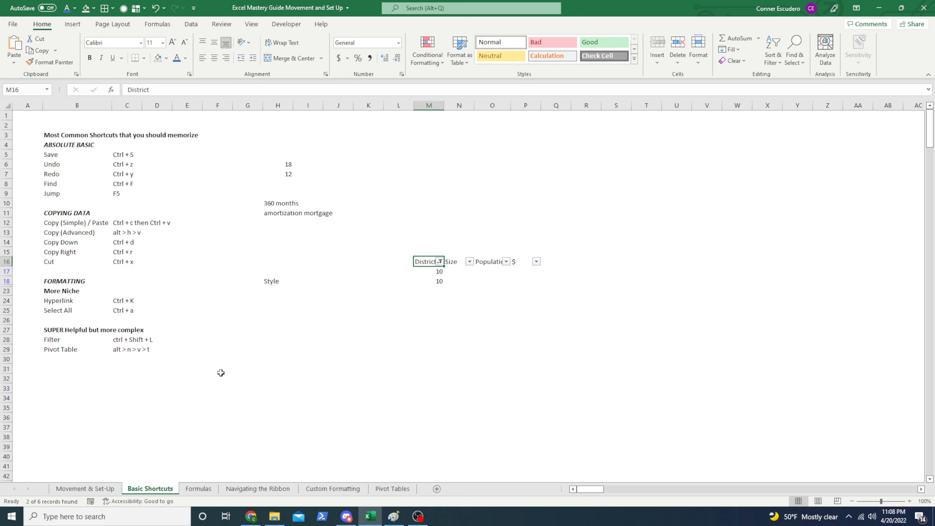
Enter red in N17 and orange in N18 under the Size header.
key(Down)
key(Down)
key(Up)
key(Up)
key(Right)
key(Right)
key(Left)
key(Down)
key(shift+Down)
key(shift+Down)
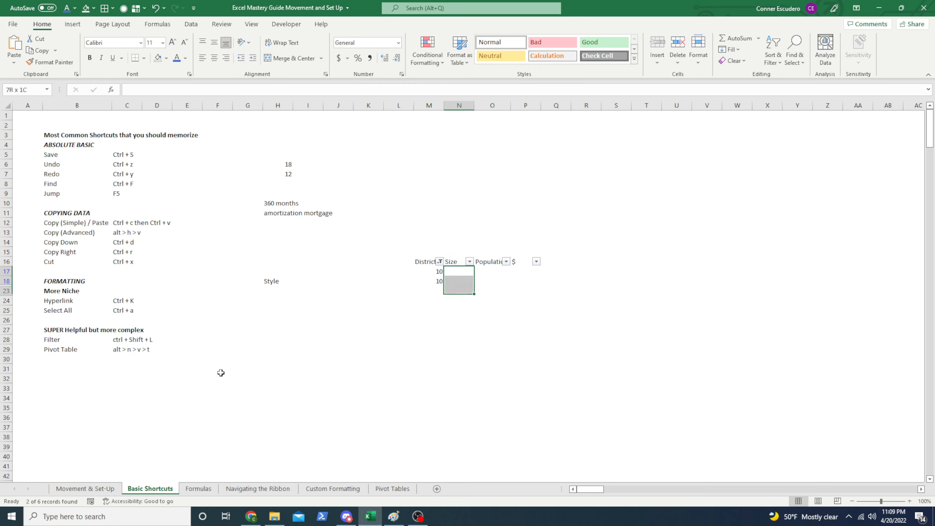
key(shift+Up)
key(shift+Up)
text(red)
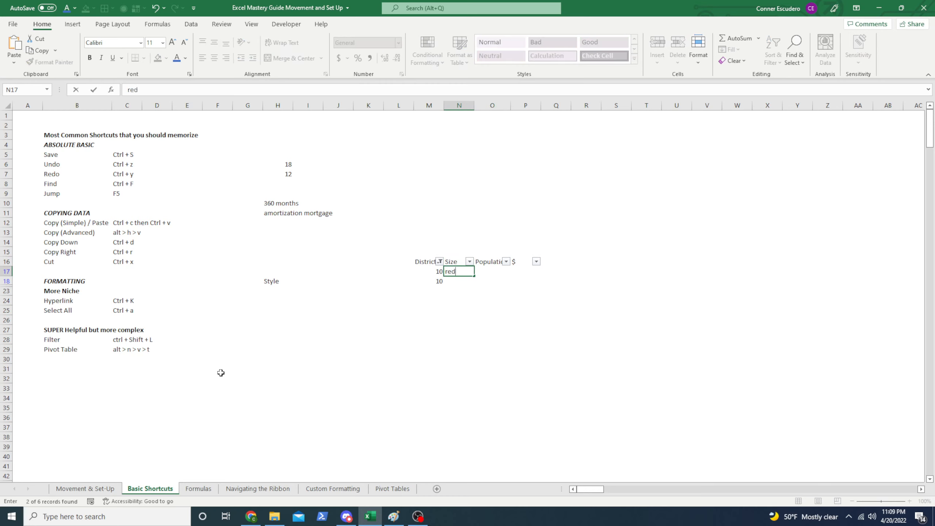
key(Return)
text(orange)
key(Up)
key(Up)
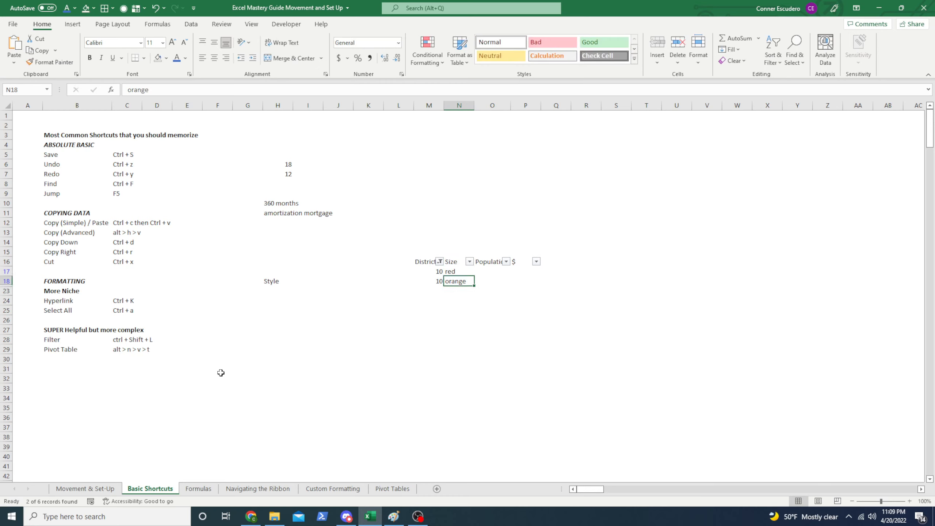
Filter the Size column to exclude orange and show only red.
key(alt+Down)
key(Down)
key(Down)
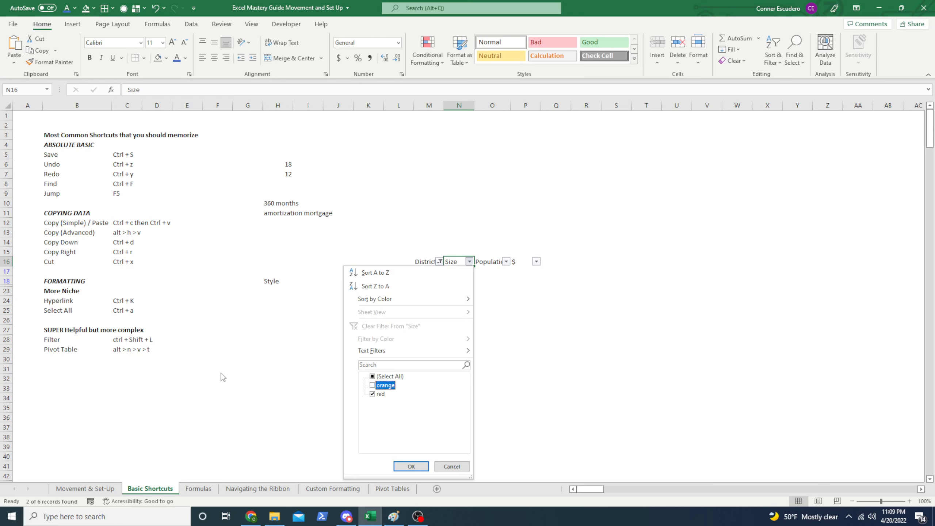
key(space)
key(Return)
key(Right)
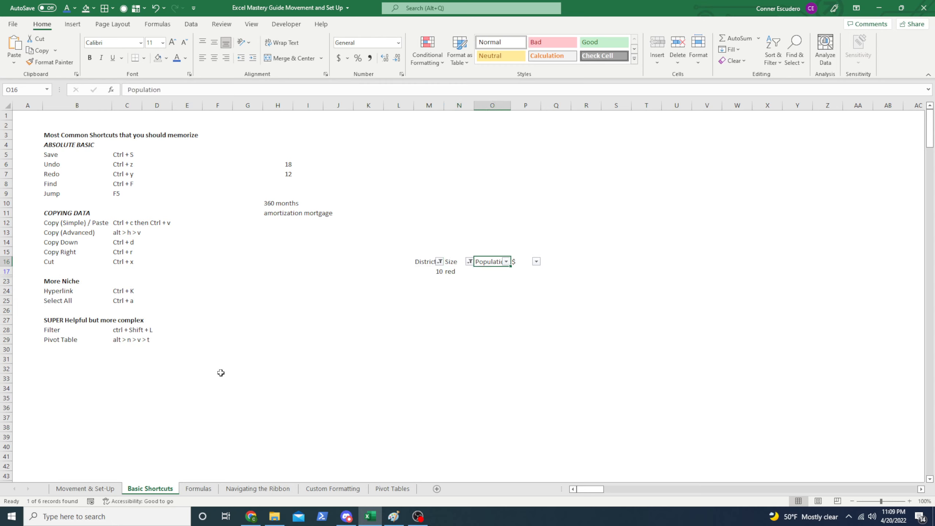
Select the header row from District, select the filtered data in M17:N17, and return to M16.
key(Left)
key(Left)
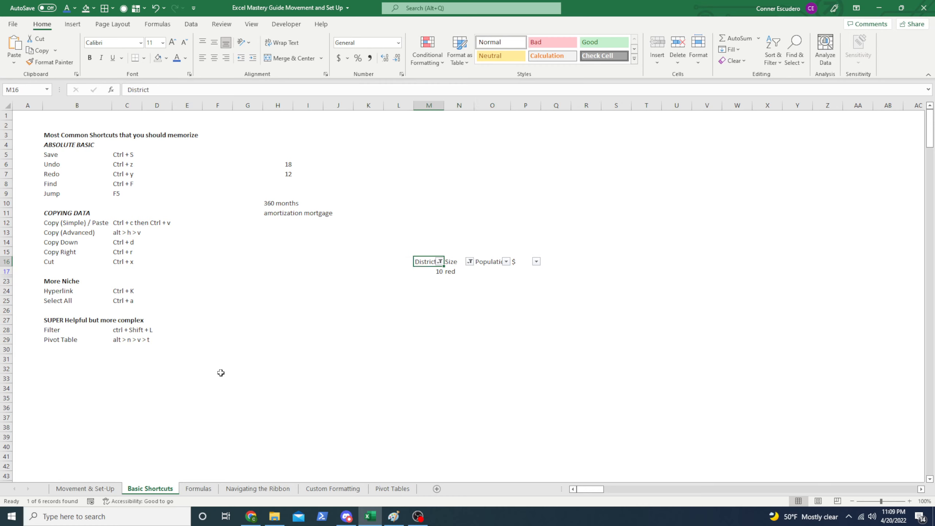
key(ctrl+shift+Right)
key(Left)
key(Down)
key(Right)
key(ctrl+shift+Right)
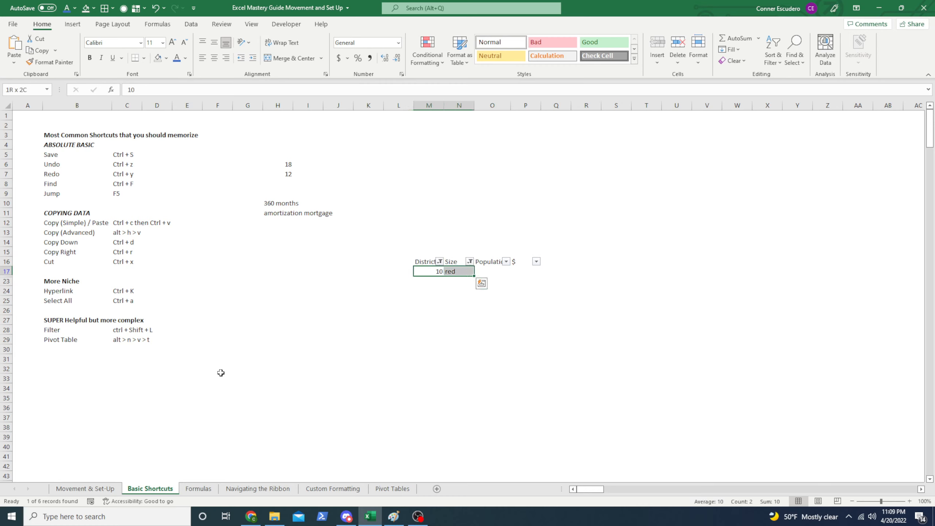
key(Up)
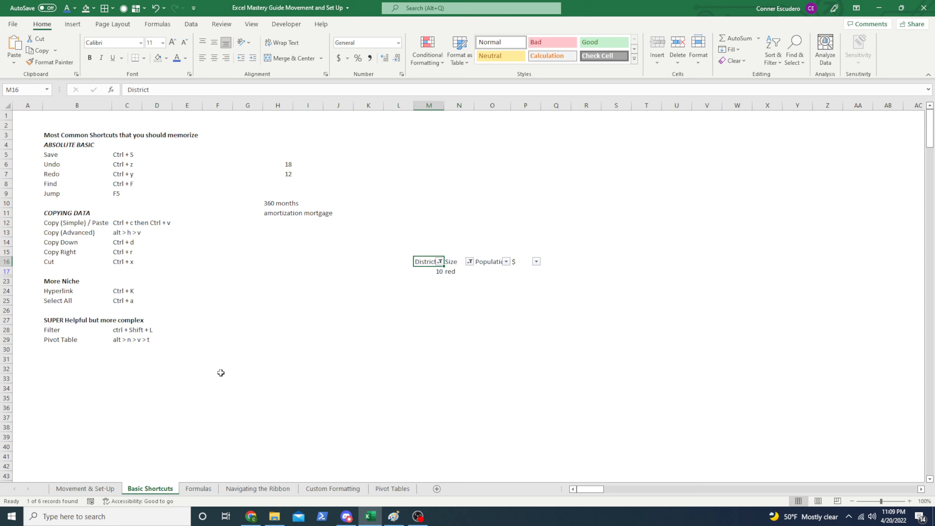
Examine the Clear Filter option in the filter lists of the District and Size columns without applying it.
key(alt+Down)
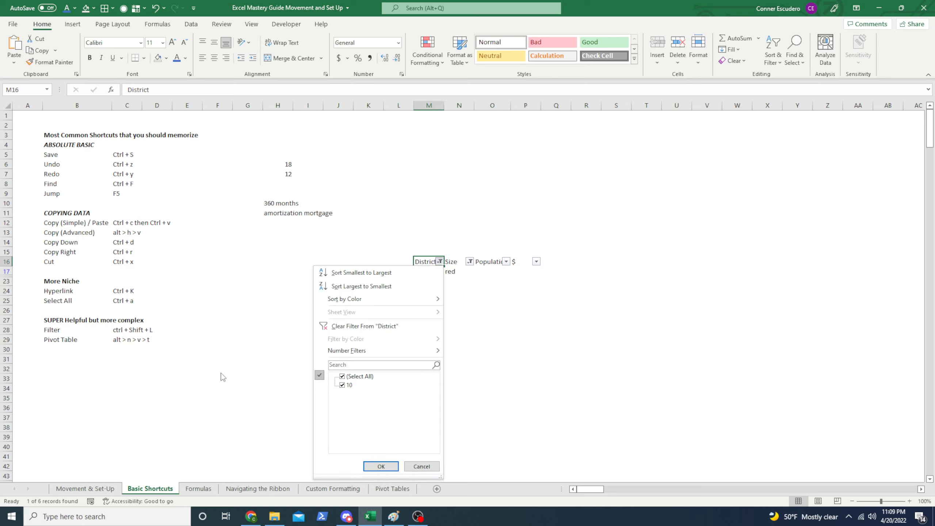
key(Down)
key(Down)
key(Down)
key(Down)
key(Down)
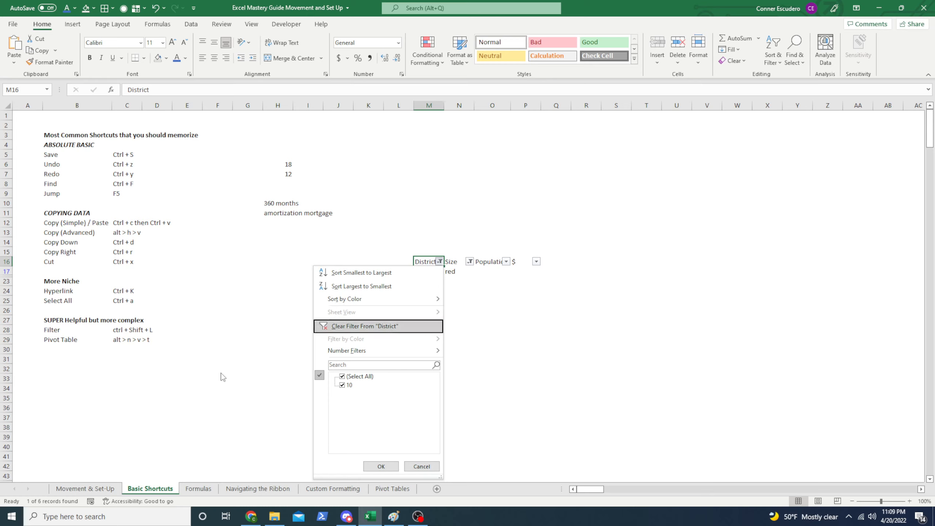
key(Escape)
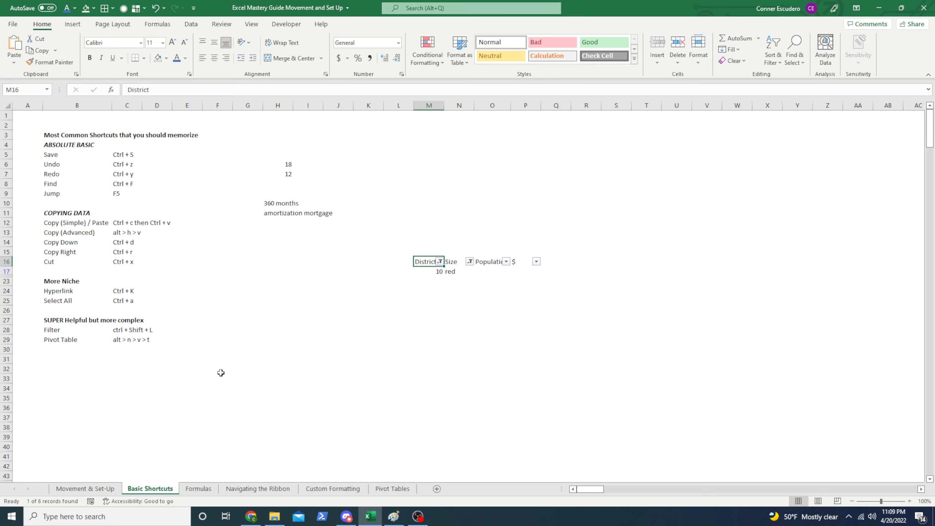
key(Right)
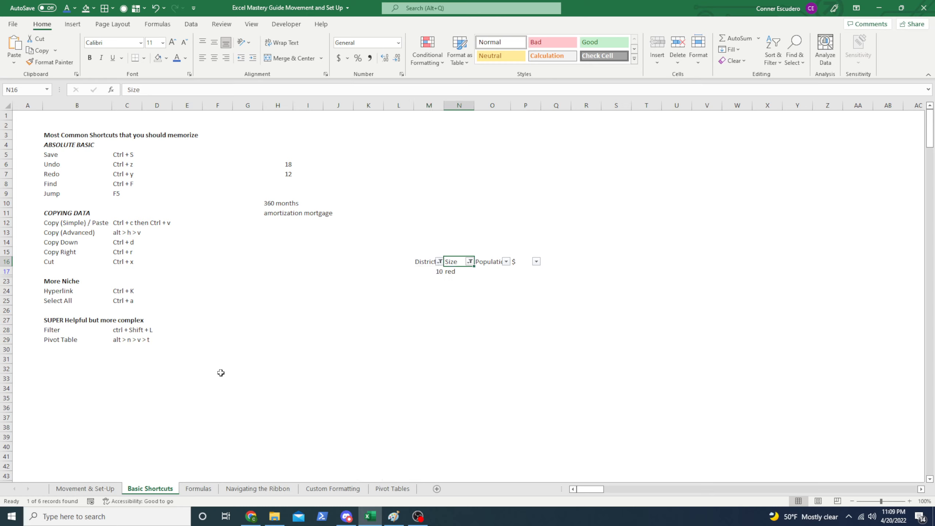
key(alt+Down)
key(Down)
key(Down)
key(Down)
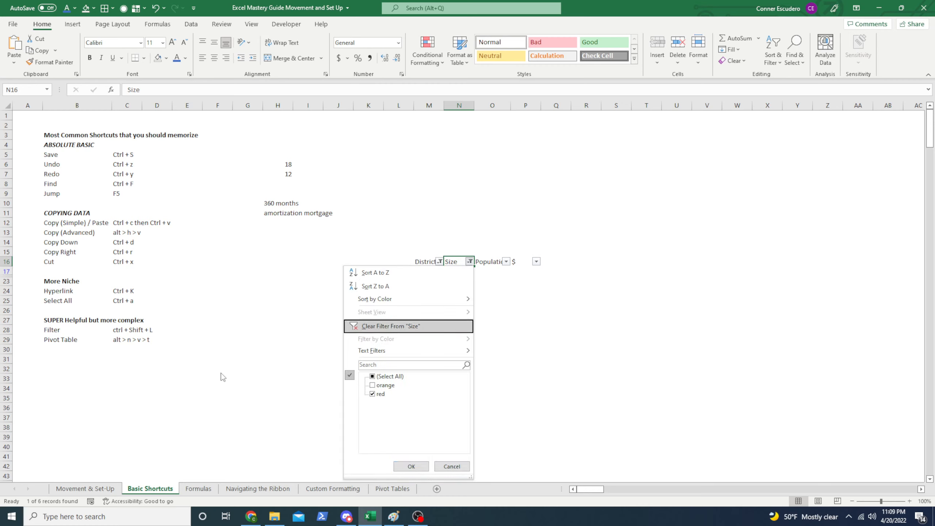
key(Escape)
Remove the filter from the header row M16:P16 so all rows of the table are shown.
key(Left)
key(ctrl+shift+Right)
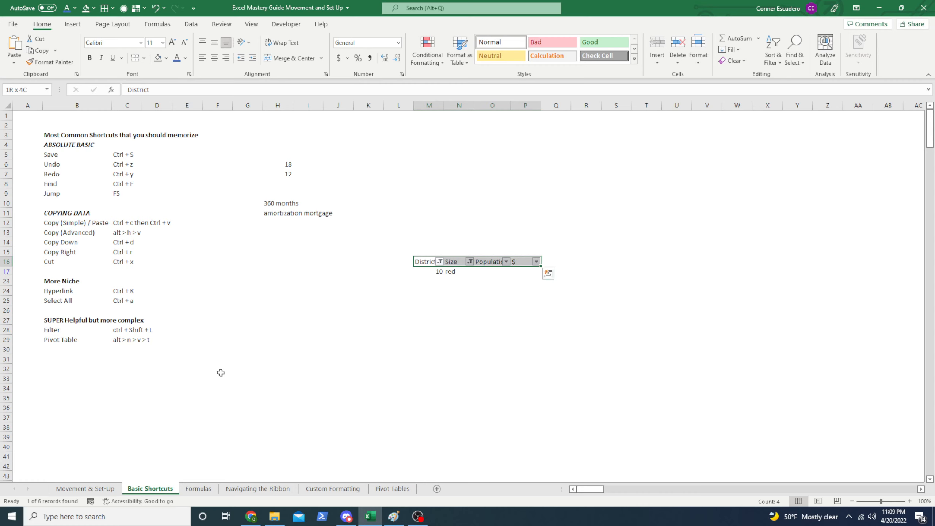
key(ctrl+shift+l)
key(Left)
key(Right)
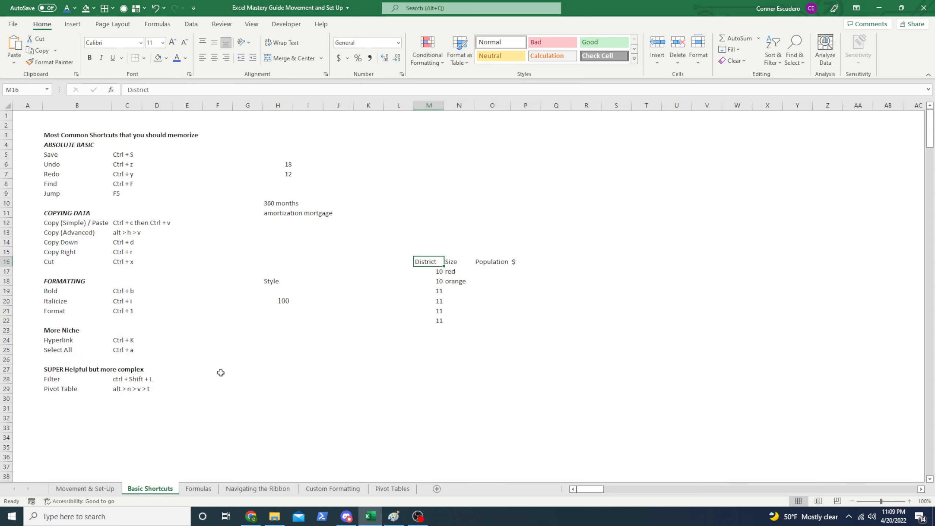
Reapply the filter to the header row M16:P16 and look into the District and Size filter lists.
key(ctrl+shift+Right)
key(ctrl+shift+l)
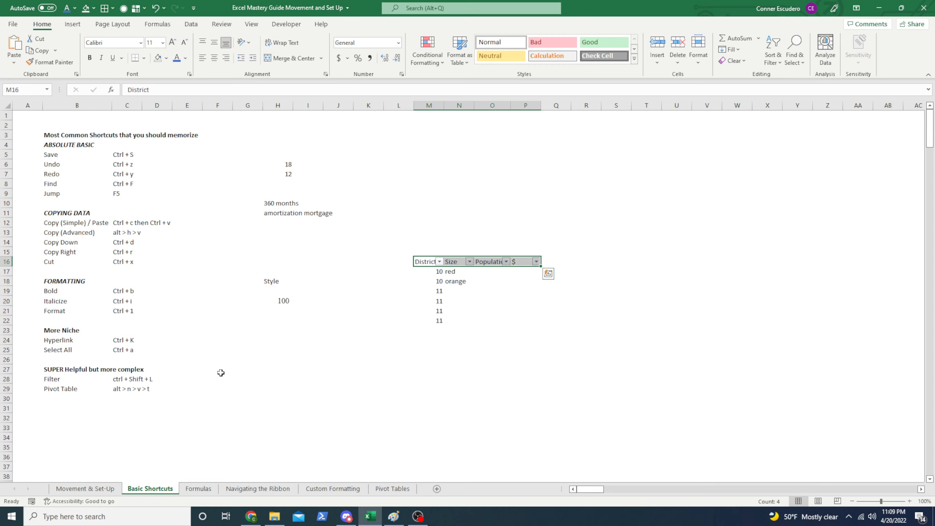
key(Right)
key(Left)
key(alt+Down)
key(Escape)
key(Right)
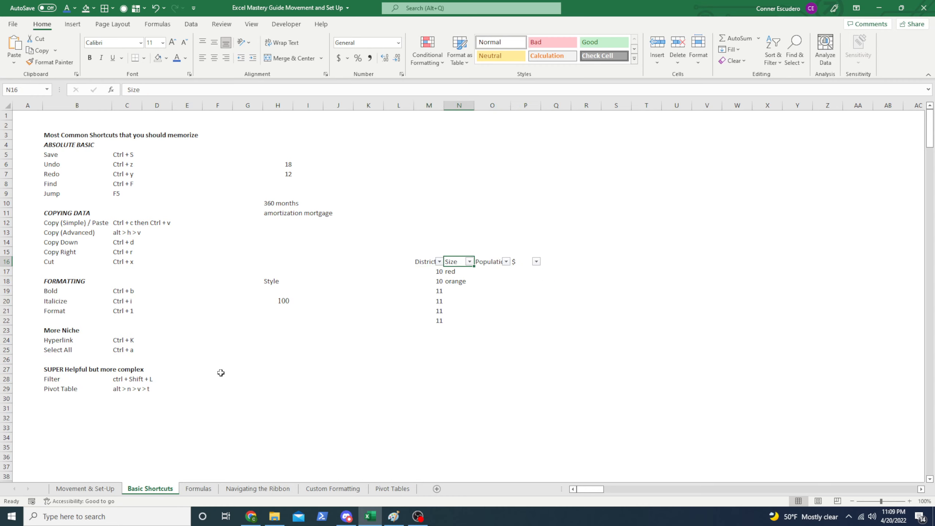
key(alt+Down)
key(Escape)
key(alt+Tab)
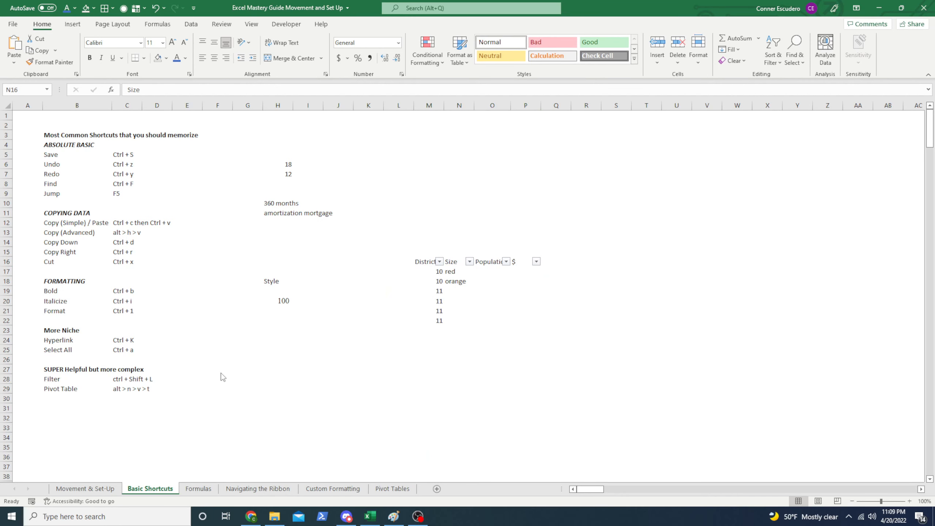
key(alt+Tab)
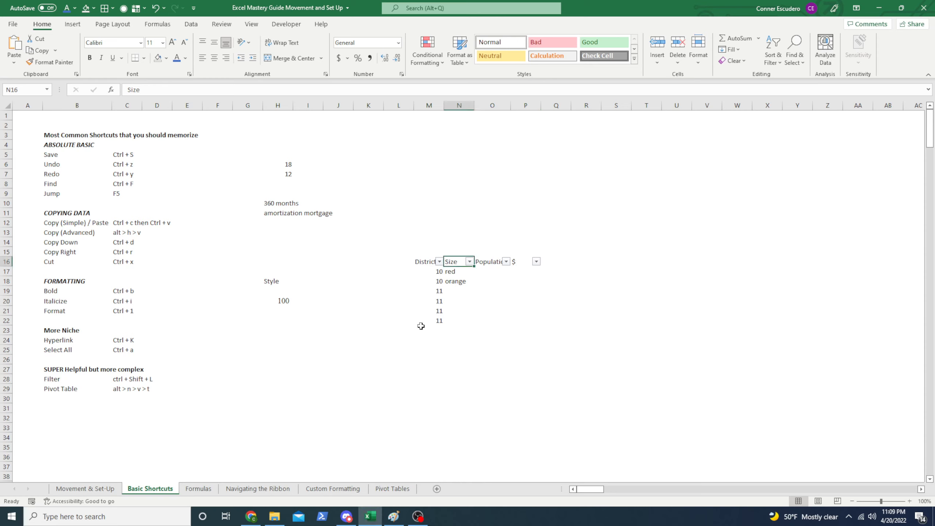
Turn the filter off for the header row from District to $ and return to M16.
key(Left)
key(ctrl+a)
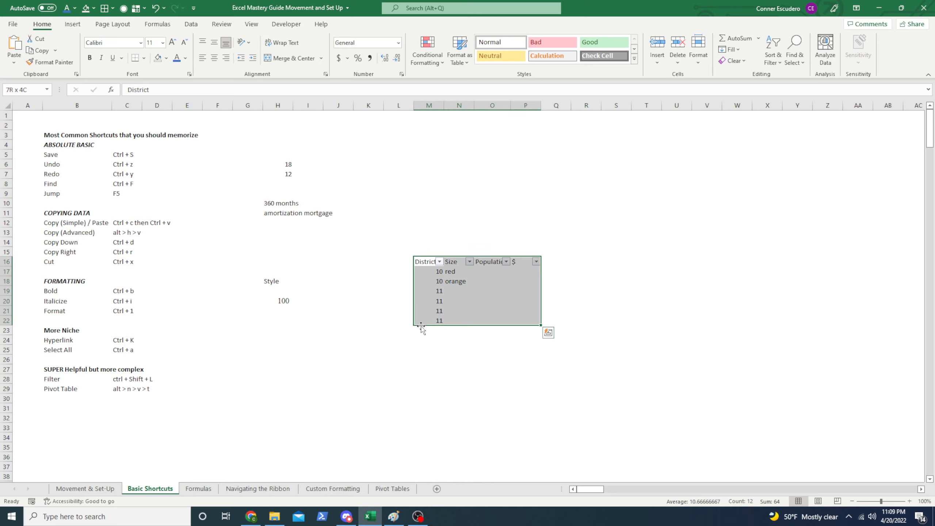
key(Right)
key(Left)
key(ctrl+shift+Right)
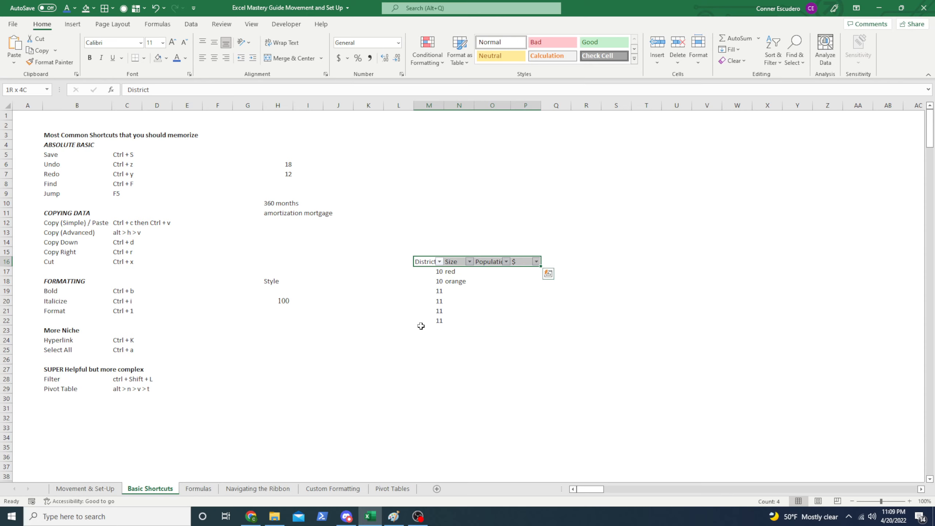
key(ctrl+shift+l)
key(Right)
key(Left)
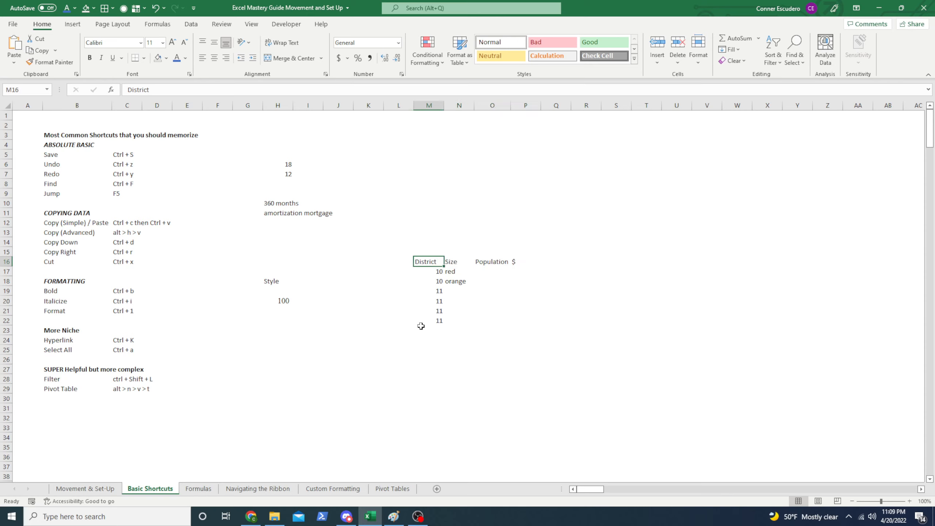
Go to the Pivot Table entry in B29 of the shortcut list.
key(ctrl+Left)
key(ctrl+Left)
key(Down)
key(Down)
key(Down)
key(Down)
key(Down)
key(Down)
key(Down)
key(Down)
key(Down)
key(Down)
key(Down)
key(Down)
key(Down)
key(Down)
key(Down)
key(Down)
key(Down)
key(Up)
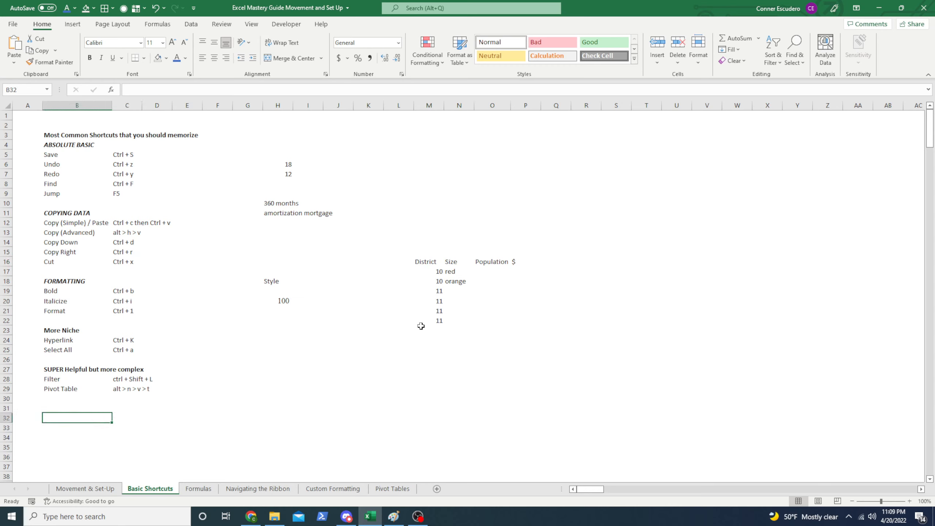
key(Up)
key(Up)
key(Up)
Create a PivotTable from the District table in M16:P22, placed on the existing worksheet at S11.
key(Right)
key(Right)
key(Right)
key(Right)
key(Right)
key(Right)
key(Right)
key(Right)
key(Right)
key(Right)
key(Right)
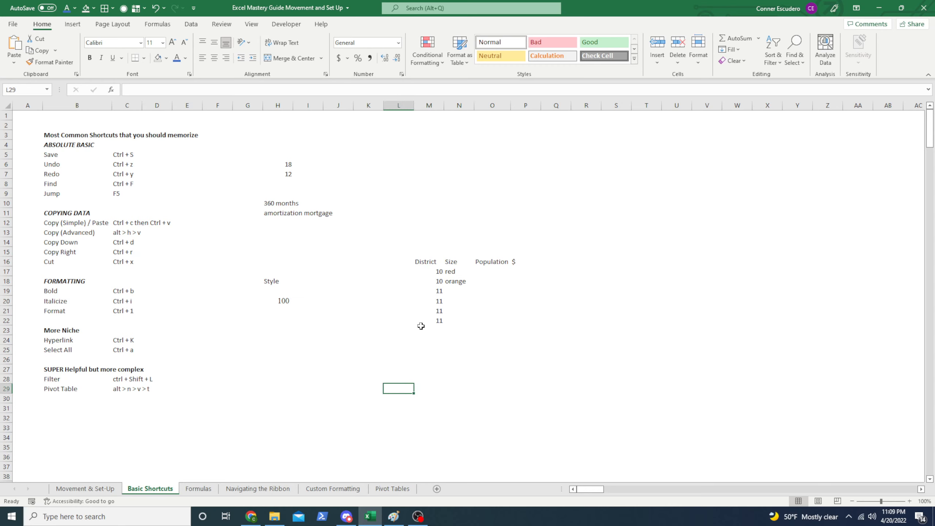
key(Up)
key(Up)
key(Up)
key(Up)
key(Up)
key(Up)
key(Up)
key(Up)
key(Up)
key(Up)
key(Up)
key(Up)
key(Up)
key(ctrl+shift+Down)
key(ctrl+shift+Right)
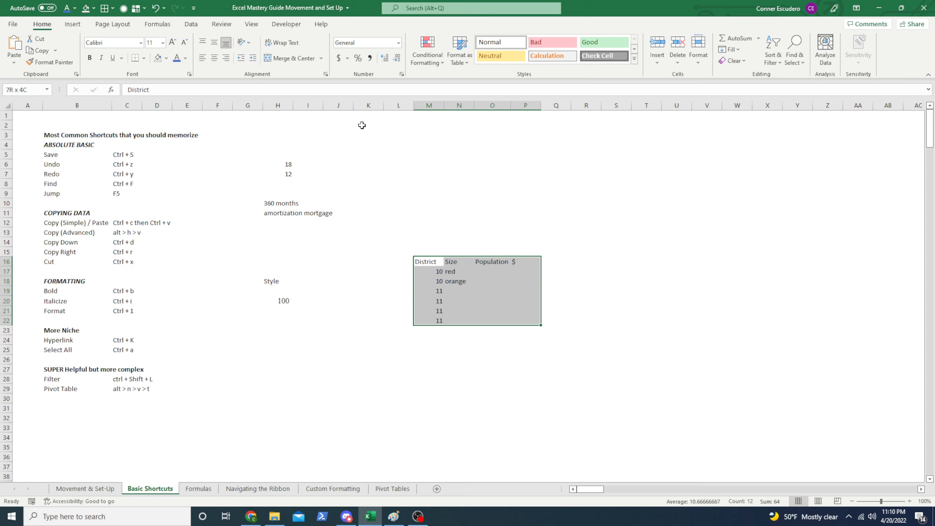
key(alt+n)
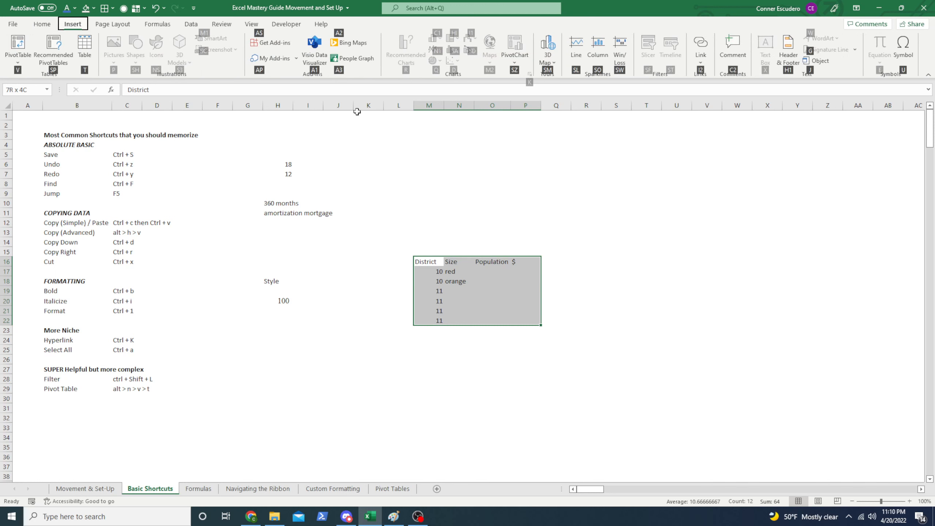
key(Escape)
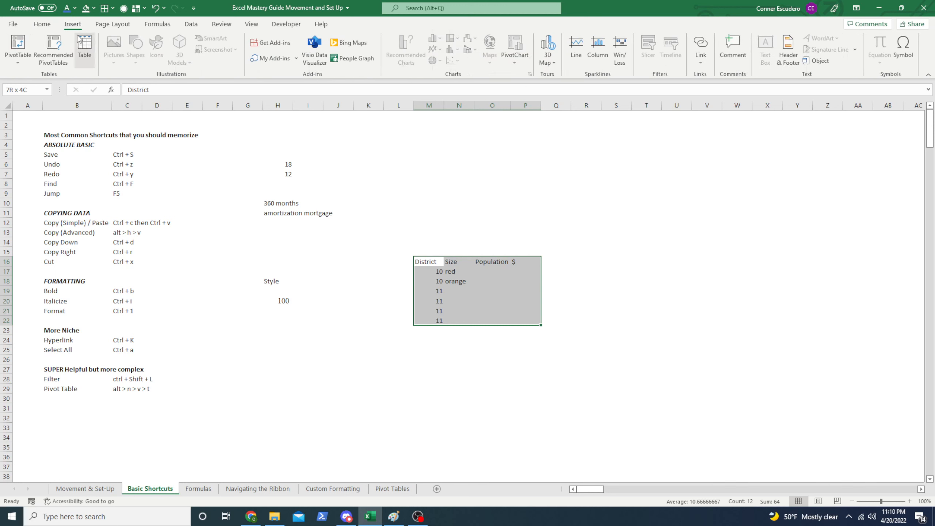
key(alt)
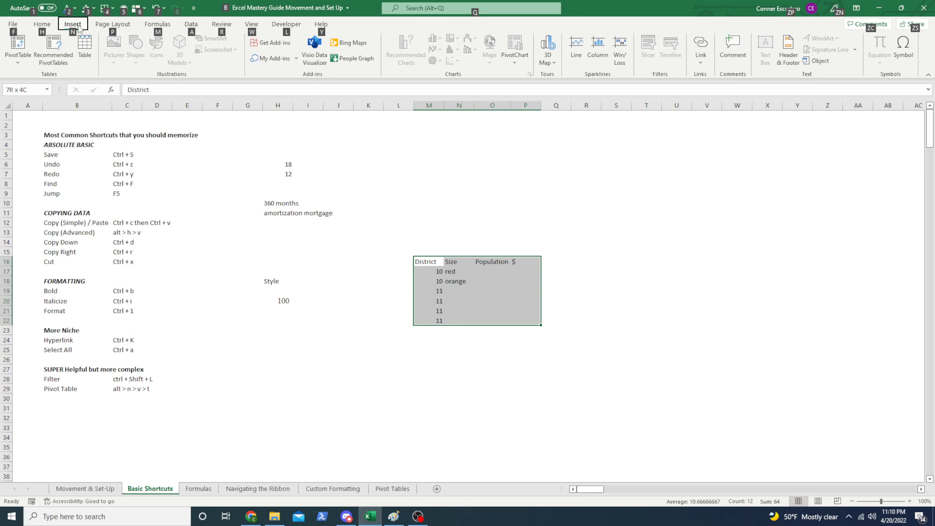
key(n)
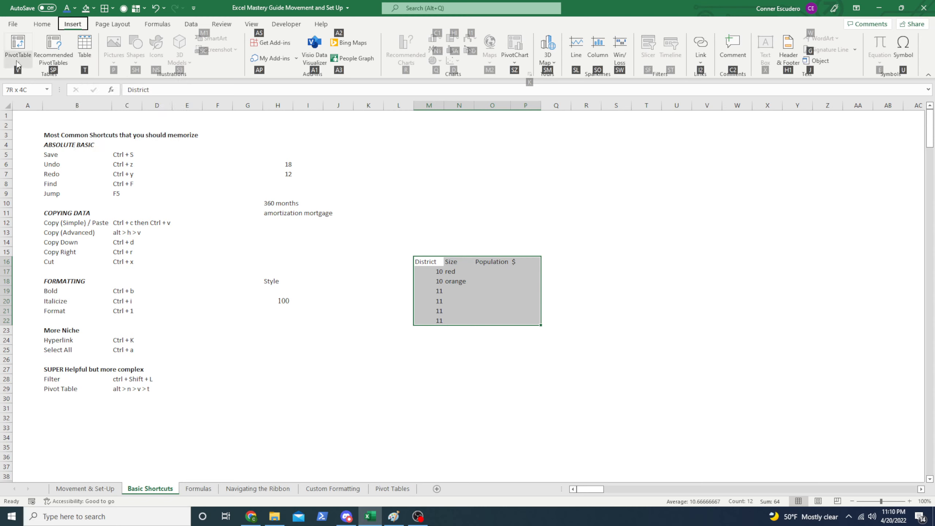
key(v)
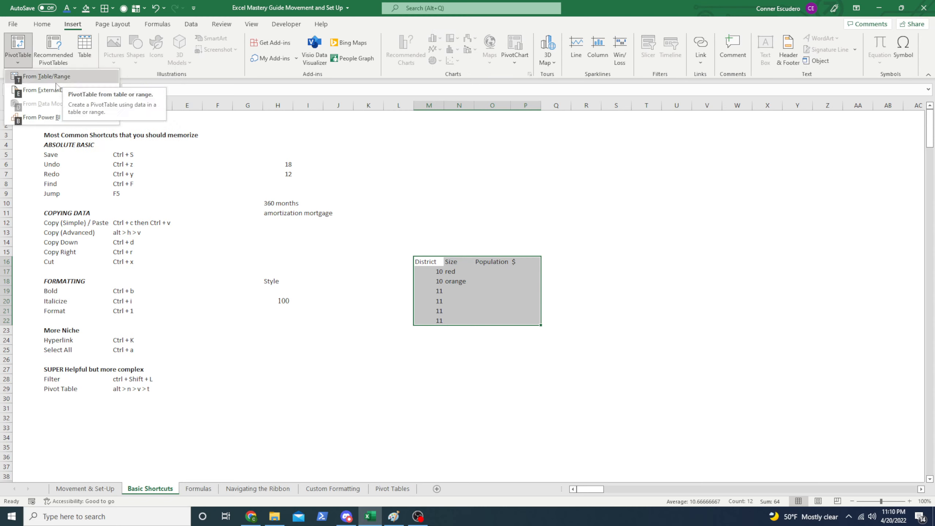
key(t)
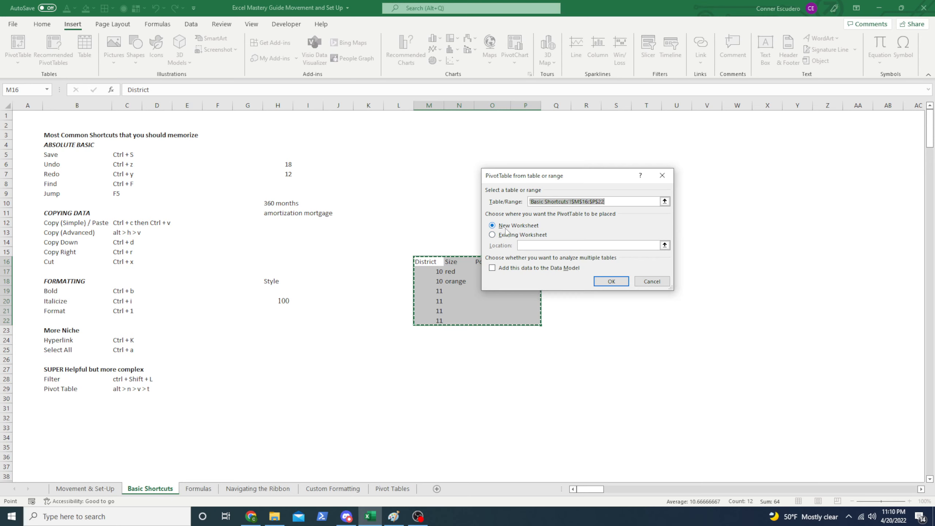
click(492, 235)
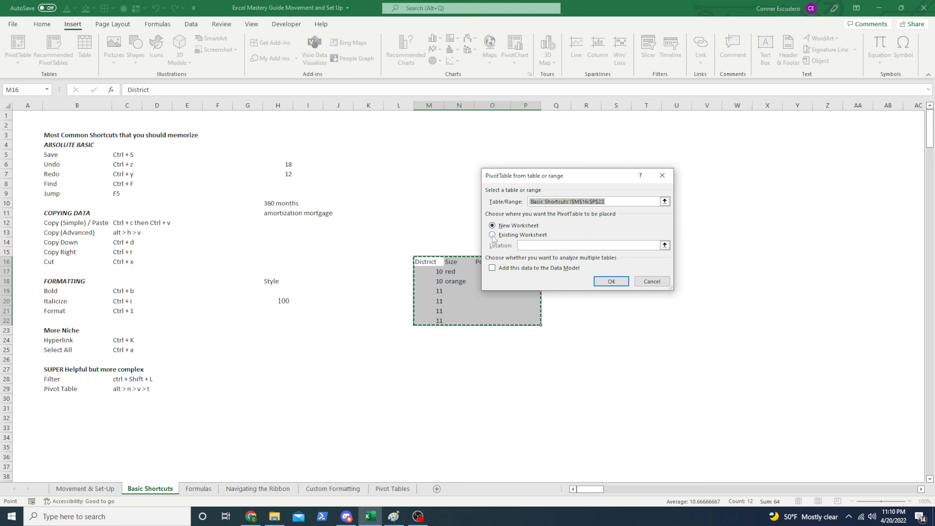
drag(597, 183, 341, 182)
click(628, 215)
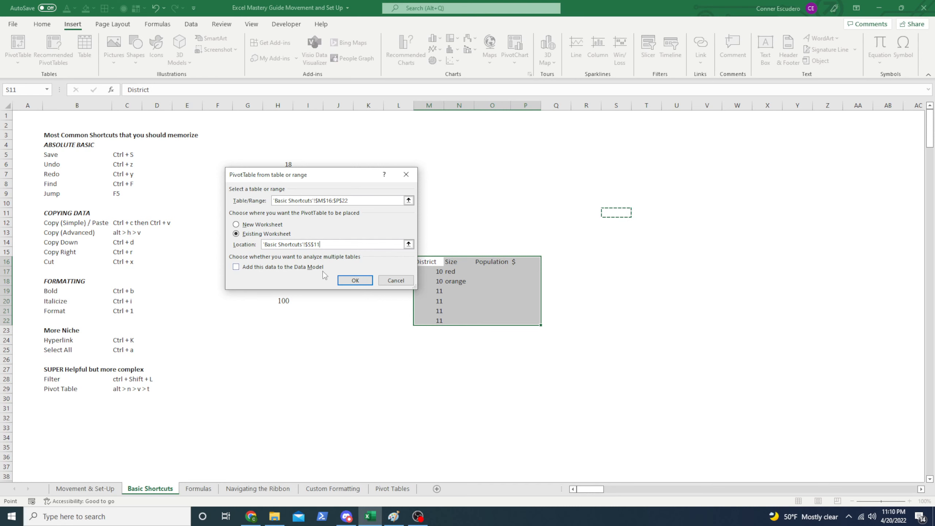
click(356, 280)
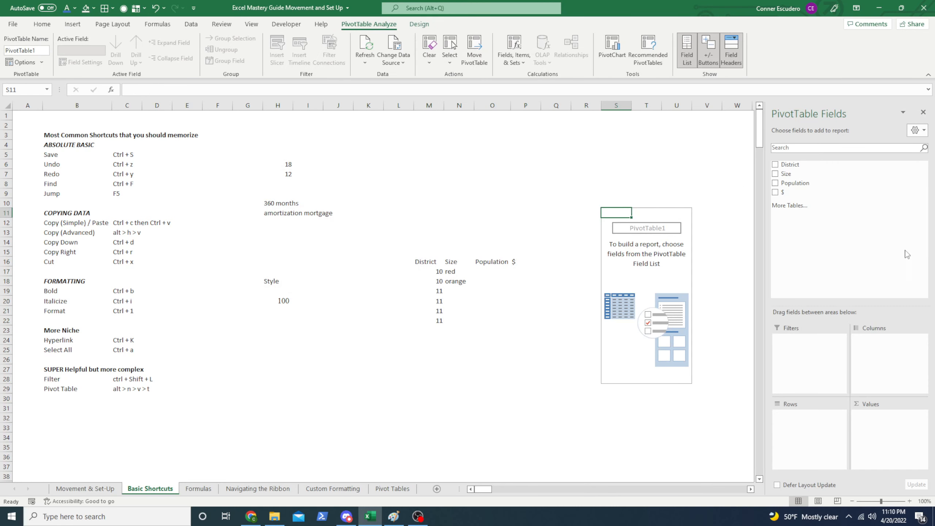
Try to move the empty PivotTable, and delete it from S11:U28.
drag(681, 222, 568, 204)
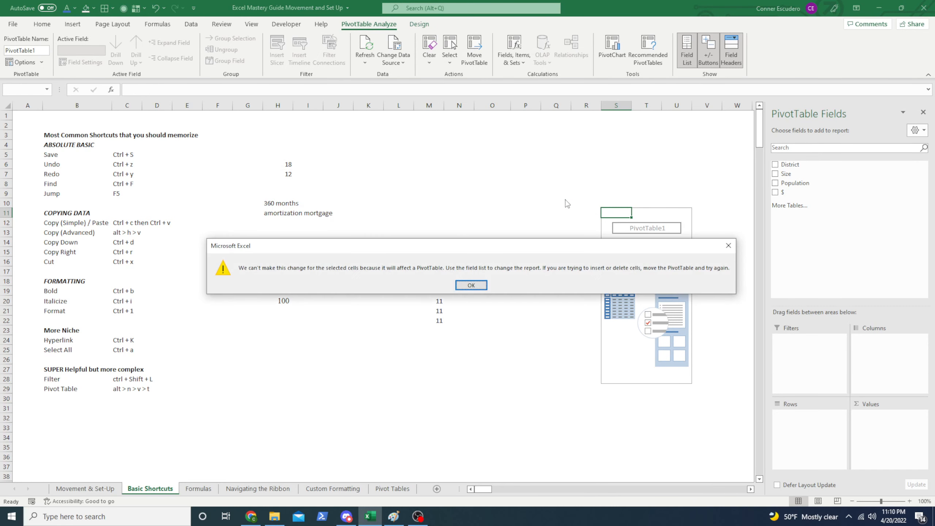
click(471, 286)
drag(624, 212, 679, 381)
key(Delete)
click(532, 288)
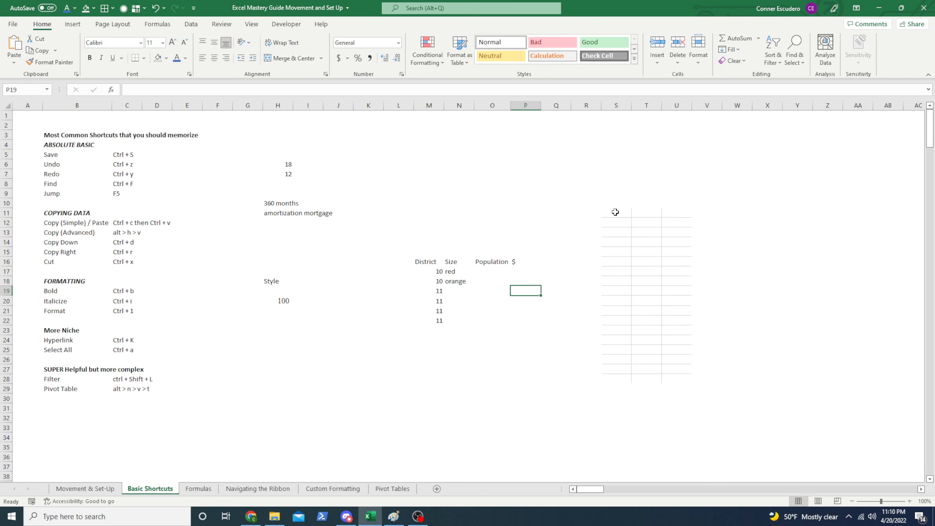
Fill R9:V29 with white to hide the gridlines around the deleted PivotTable's area.
drag(589, 194, 715, 391)
key(alt+3)
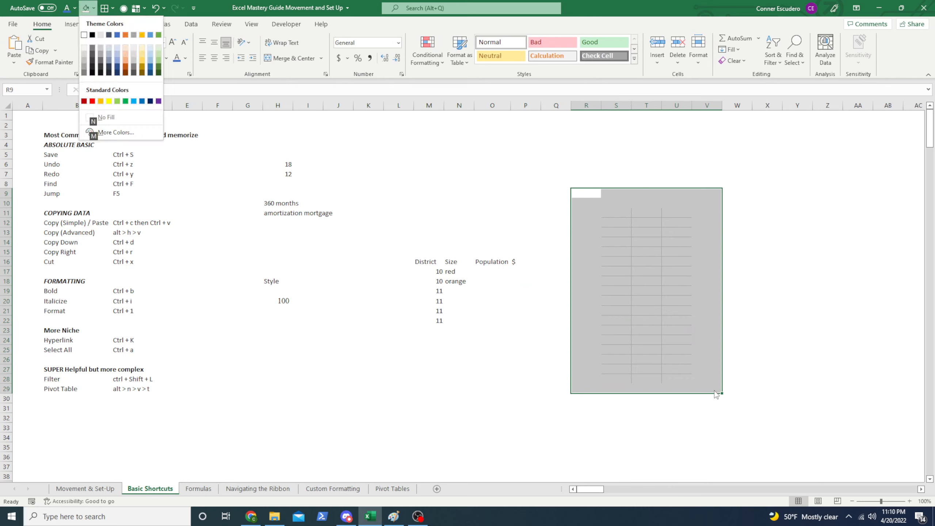
key(n)
Select the whole District table in M16:P22 from its header cell.
key(Left)
key(Left)
key(Left)
key(Left)
key(Left)
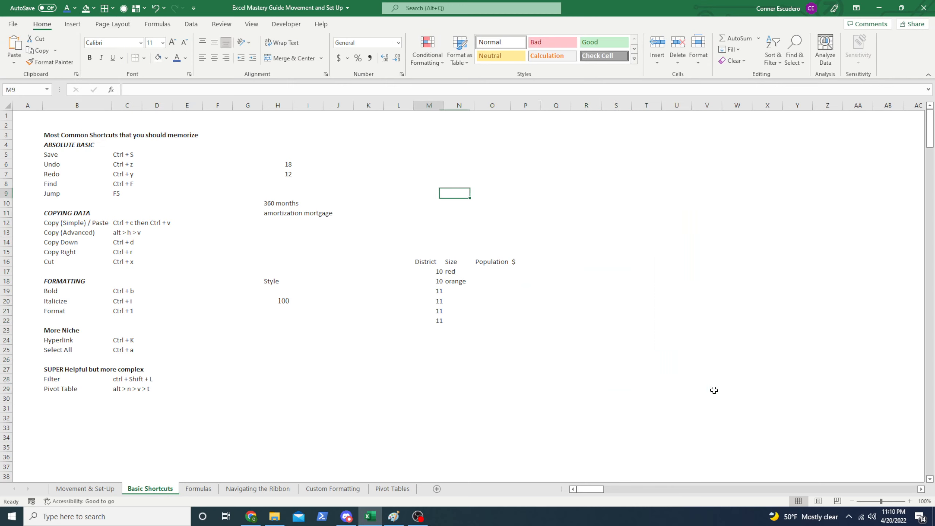
key(Down)
key(Down)
key(Down)
key(Down)
key(Down)
key(Down)
key(Down)
key(ctrl+a)
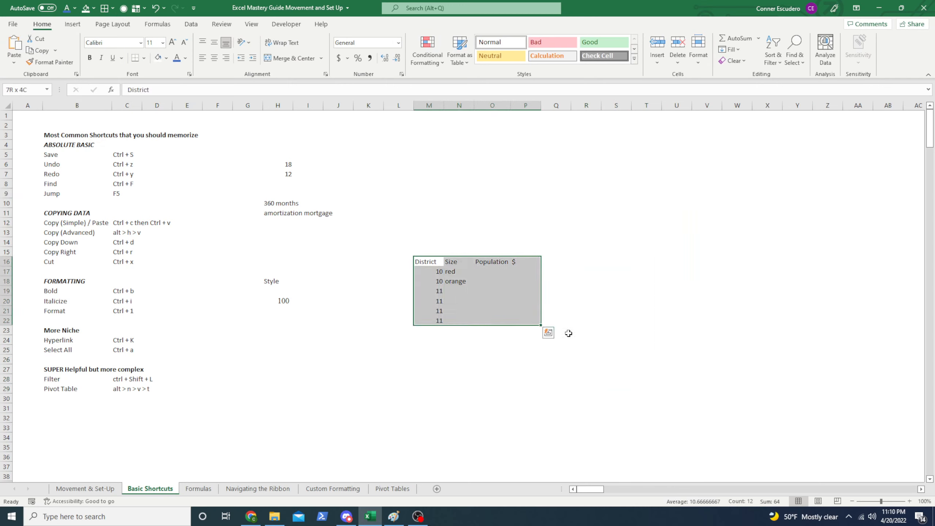
key(alt)
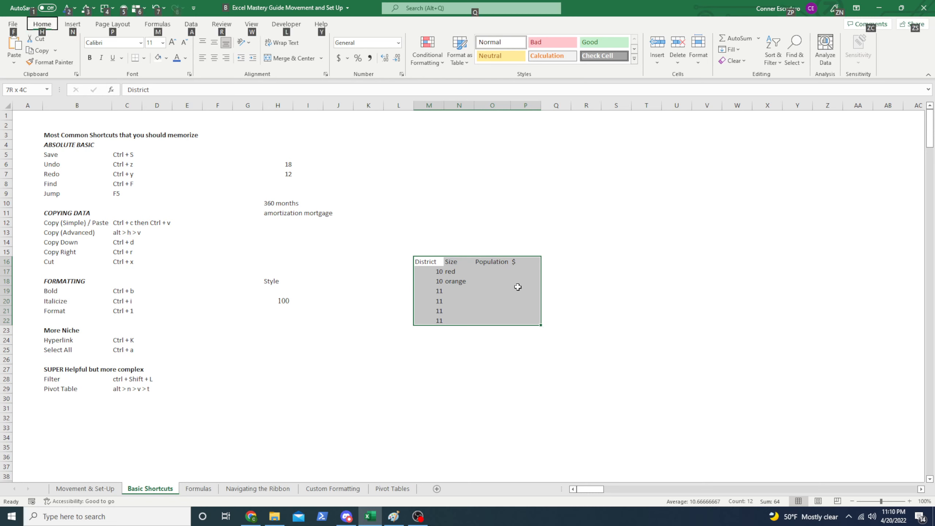
key(n)
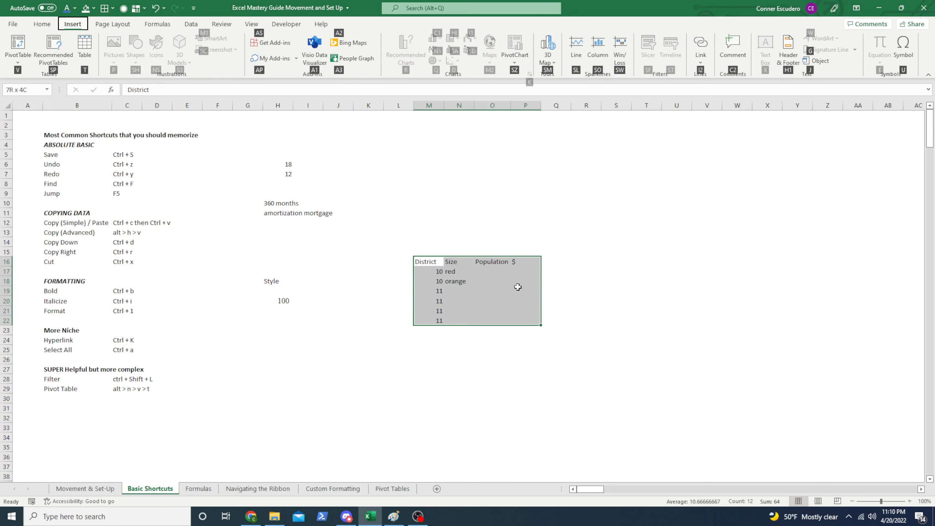
key(Left)
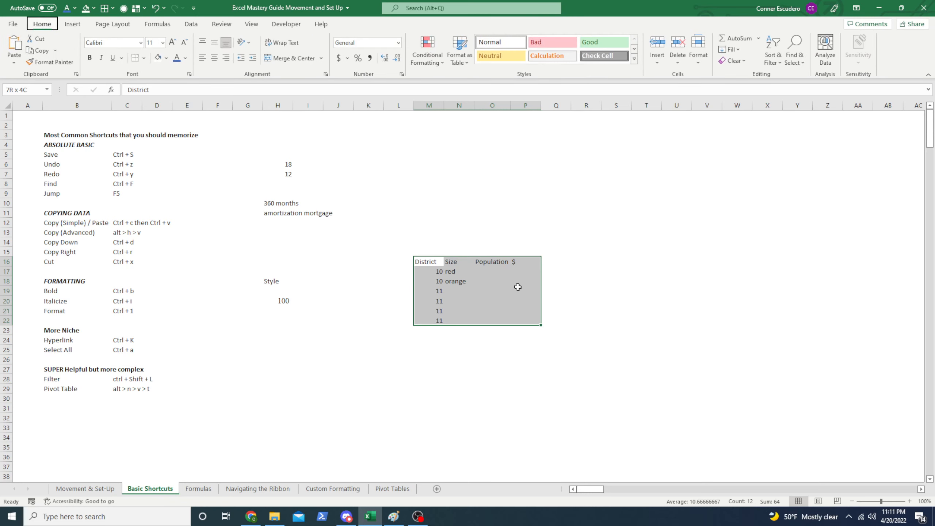
key(Right)
key(Left)
key(Right)
key(Left)
key(Escape)
Open the PivotTable from table or range dialog for the District table in M16:P22, and cancel it.
key(alt)
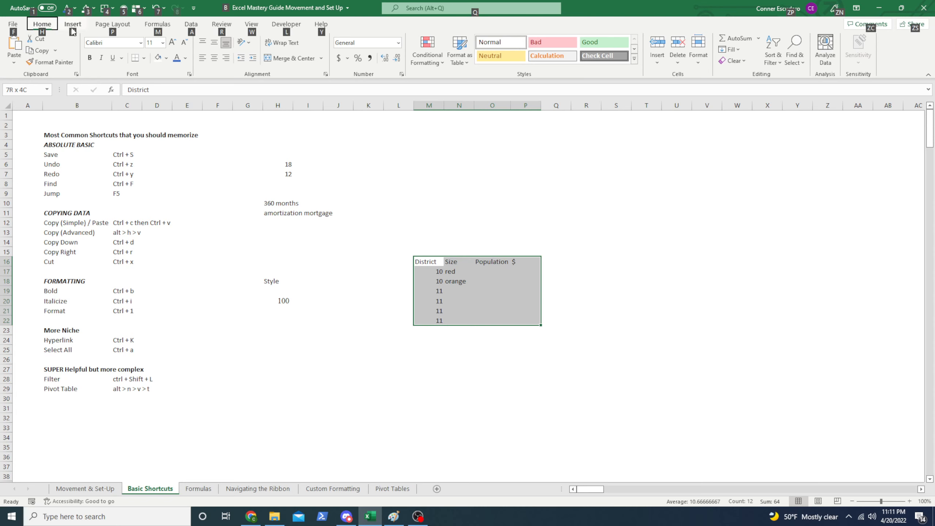
key(n)
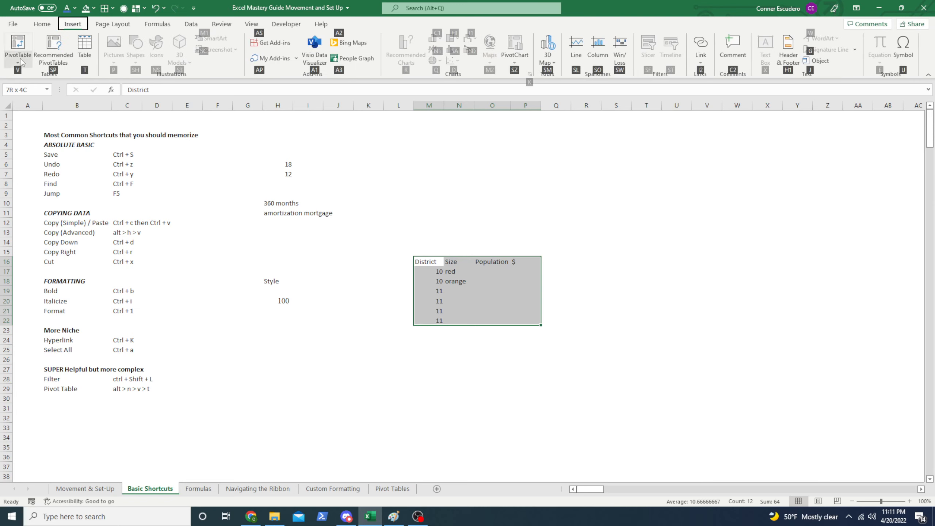
key(v)
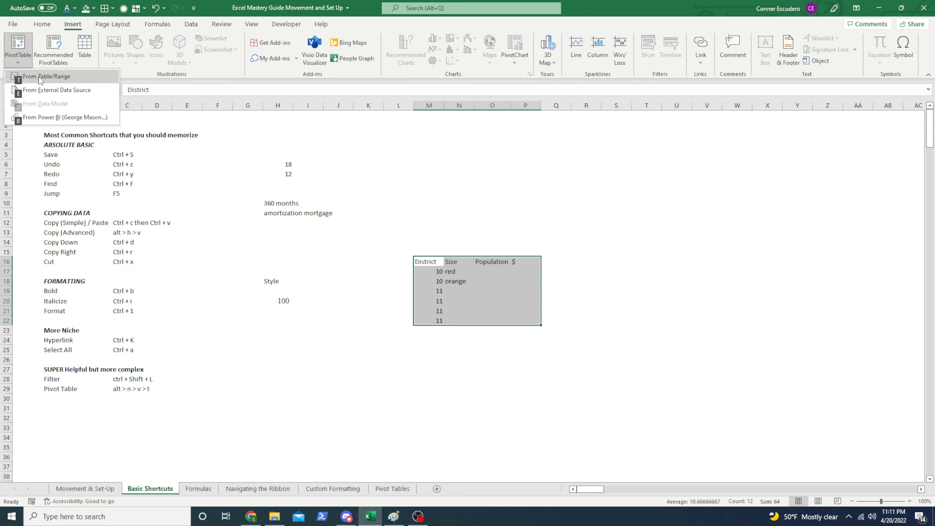
key(t)
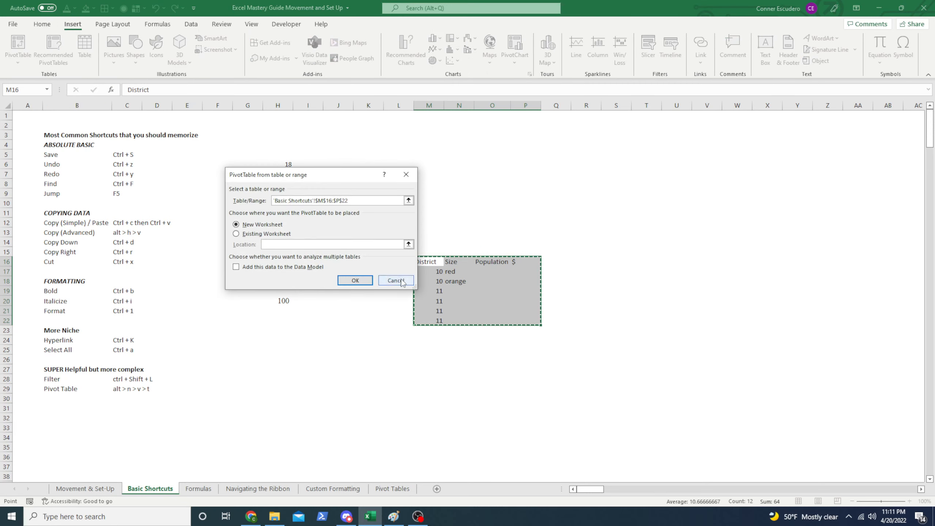
click(395, 279)
Delete the contents of the whole District table in M16:P22.
key(Left)
key(Right)
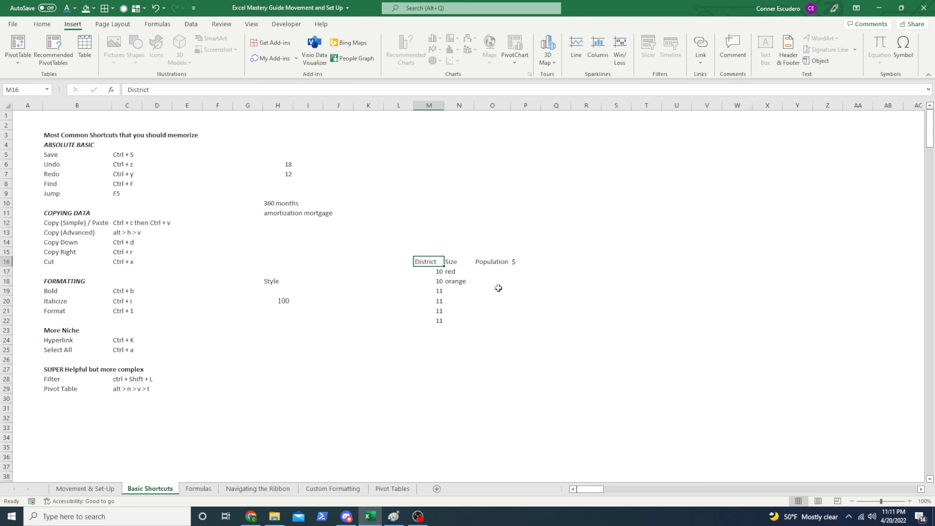
key(ctrl+shift+Right)
key(ctrl+shift+Down)
key(Delete)
Return the active cell to B1 above the shortcut list.
key(ctrl+Left)
key(ctrl+Left)
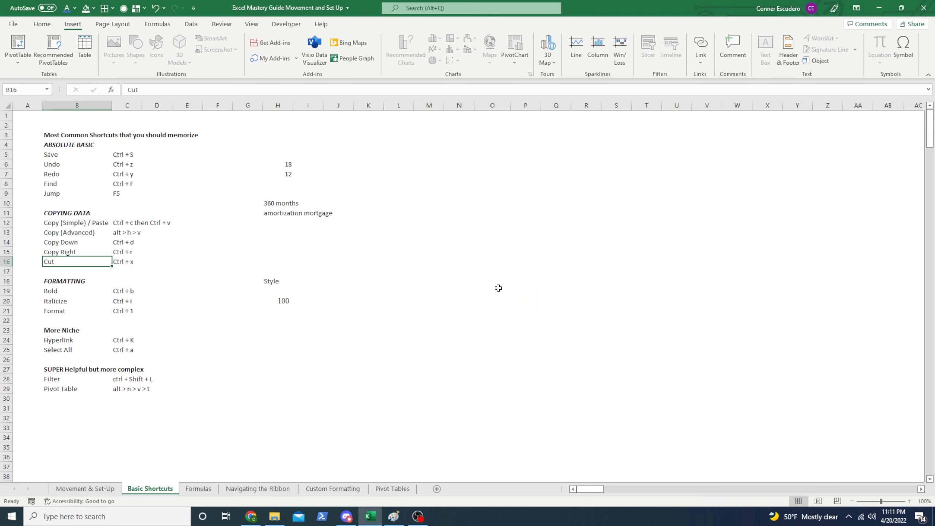
key(ctrl+Up)
key(ctrl+Up)
key(ctrl+Up)
key(ctrl+Up)
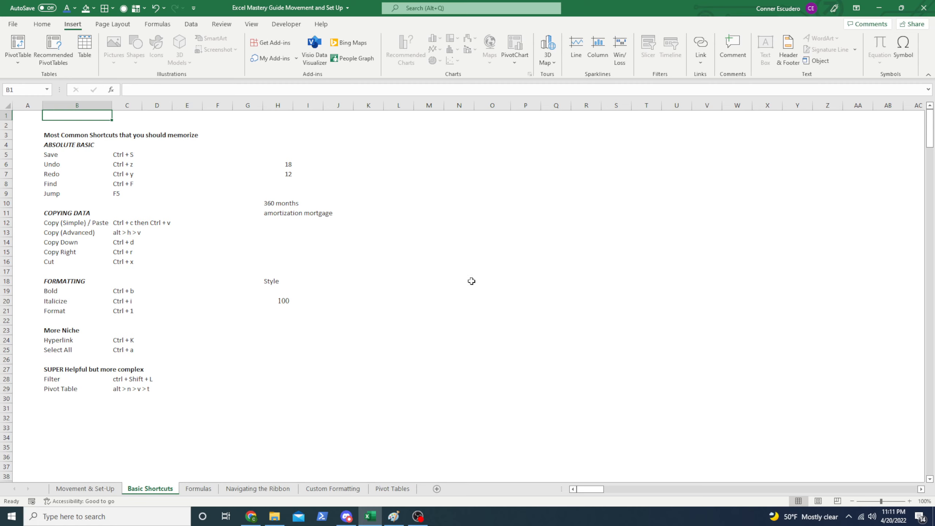
click(420, 517)
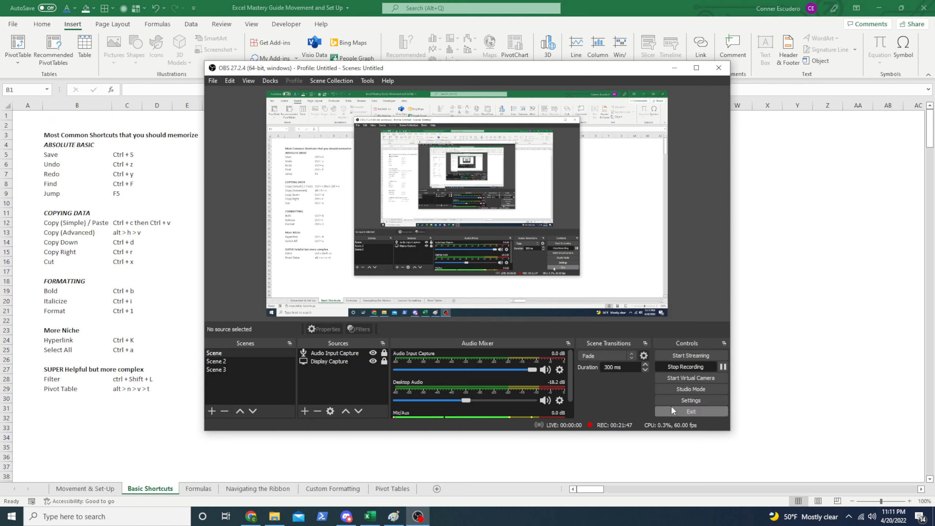